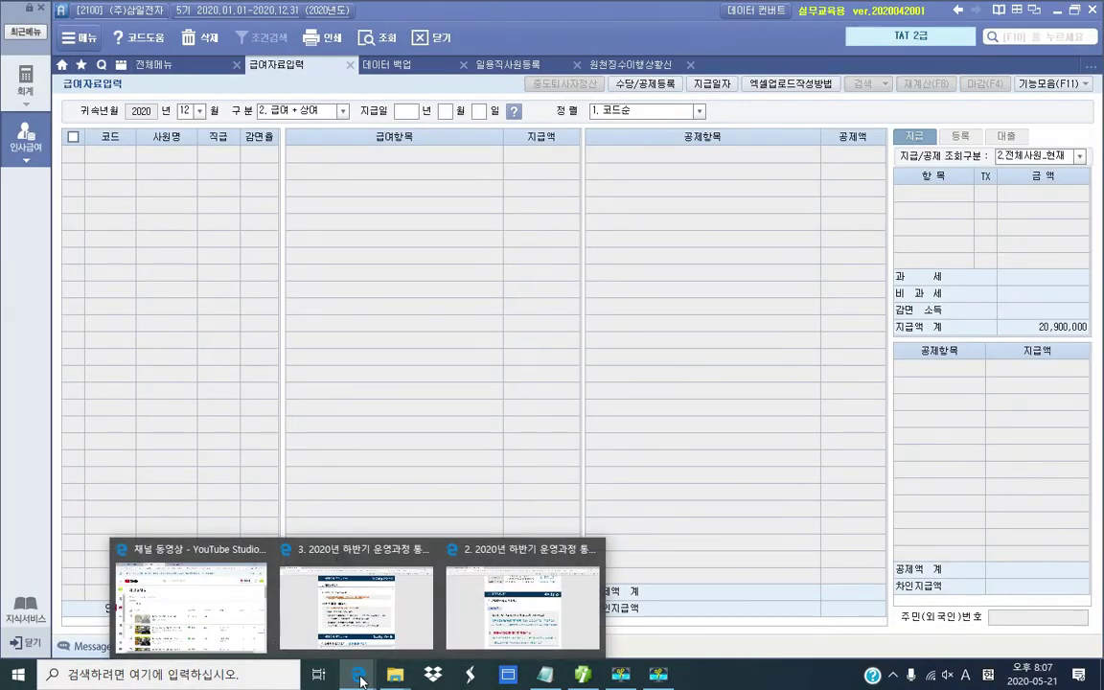
Step: In File Explorer, open the PDF 2부 3장(419~474) from the 교재 subfolder 2020_TAT_2급(1쇄), and close the duplicate browser tab of it
mouse_move(390, 680)
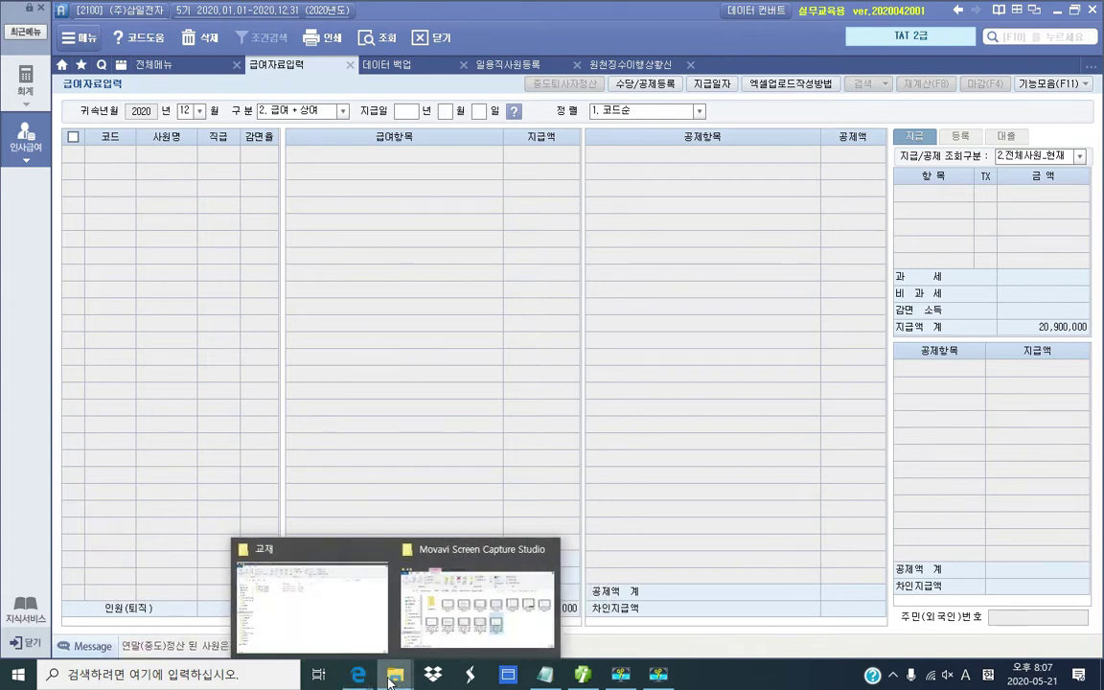
click(352, 635)
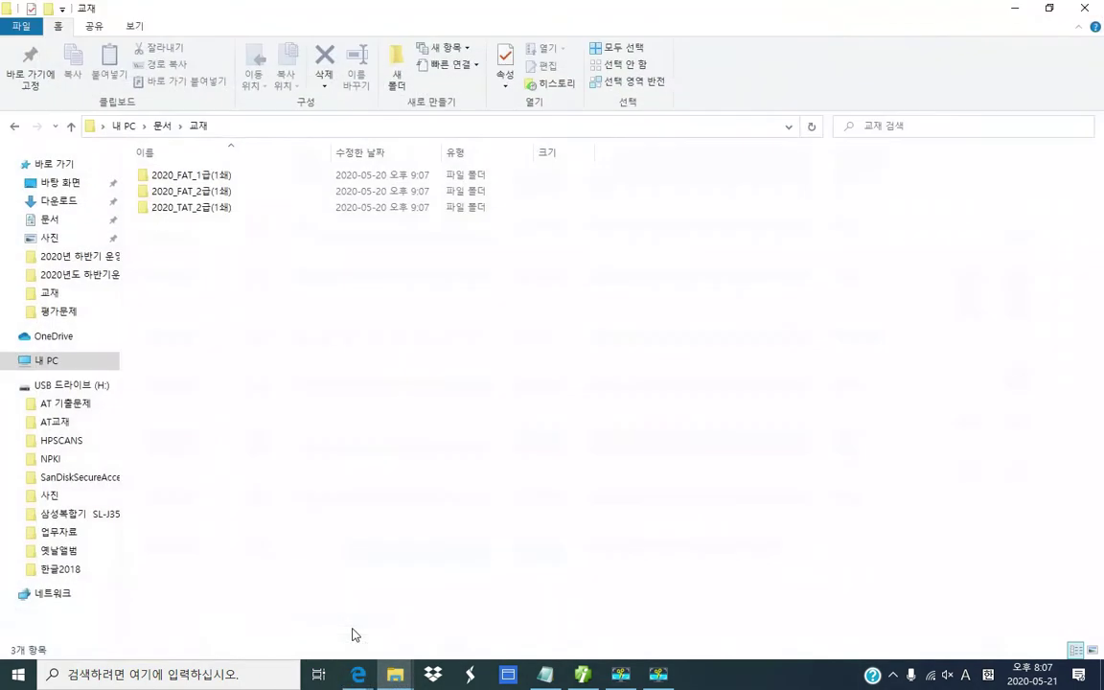
double_click(191, 208)
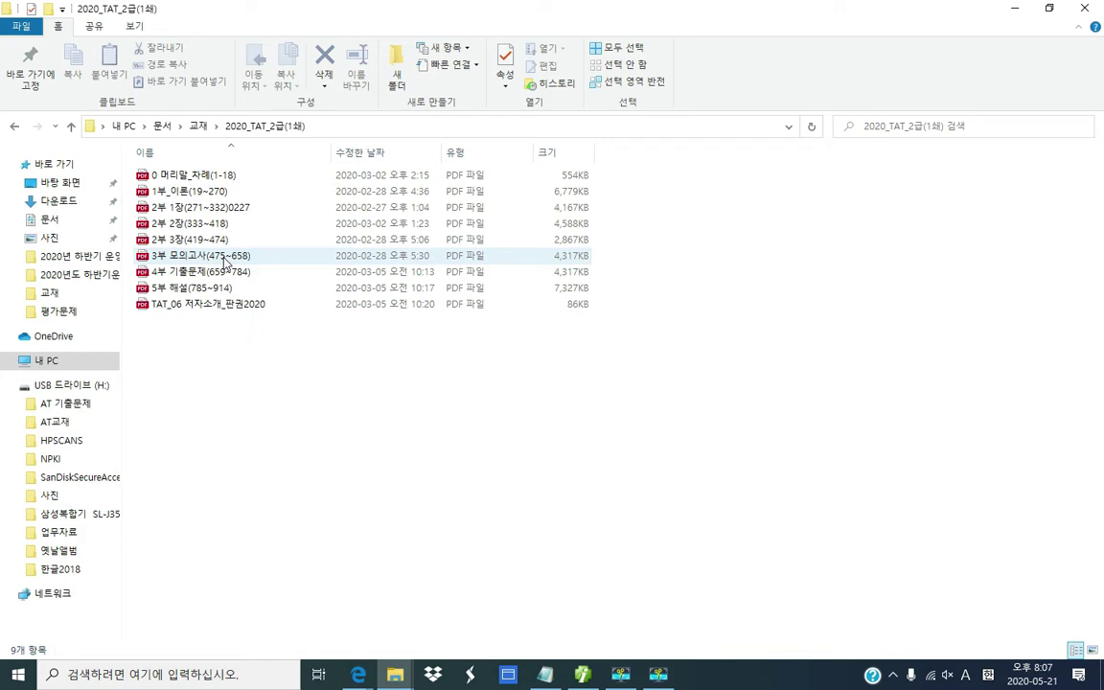
double_click(222, 245)
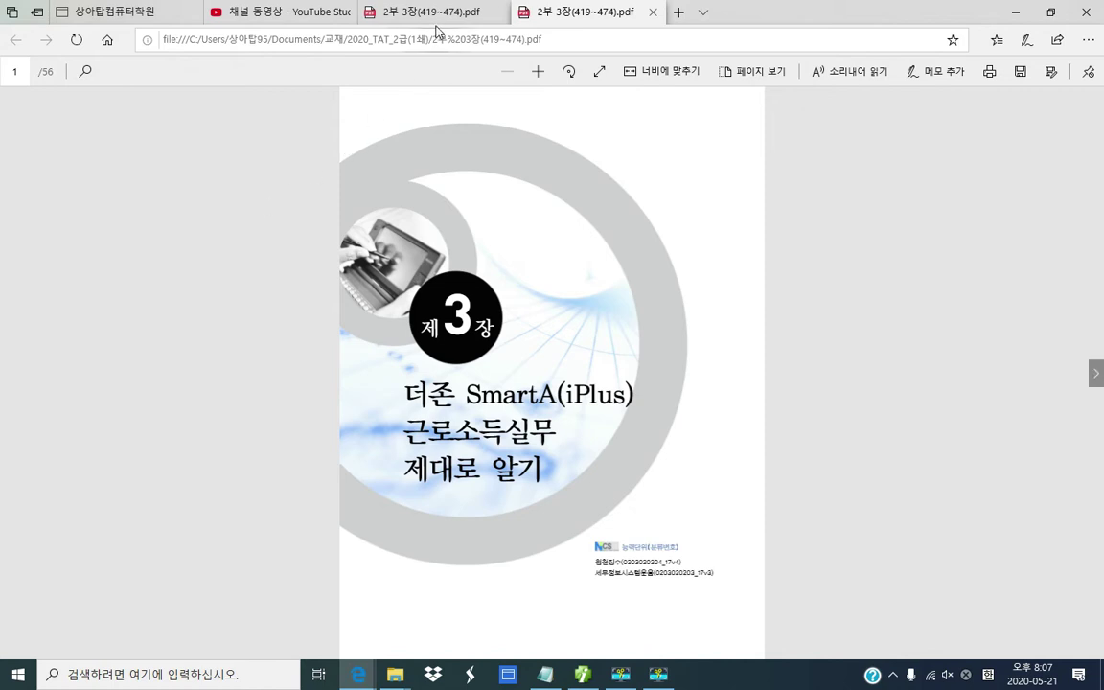
mouse_move(441, 17)
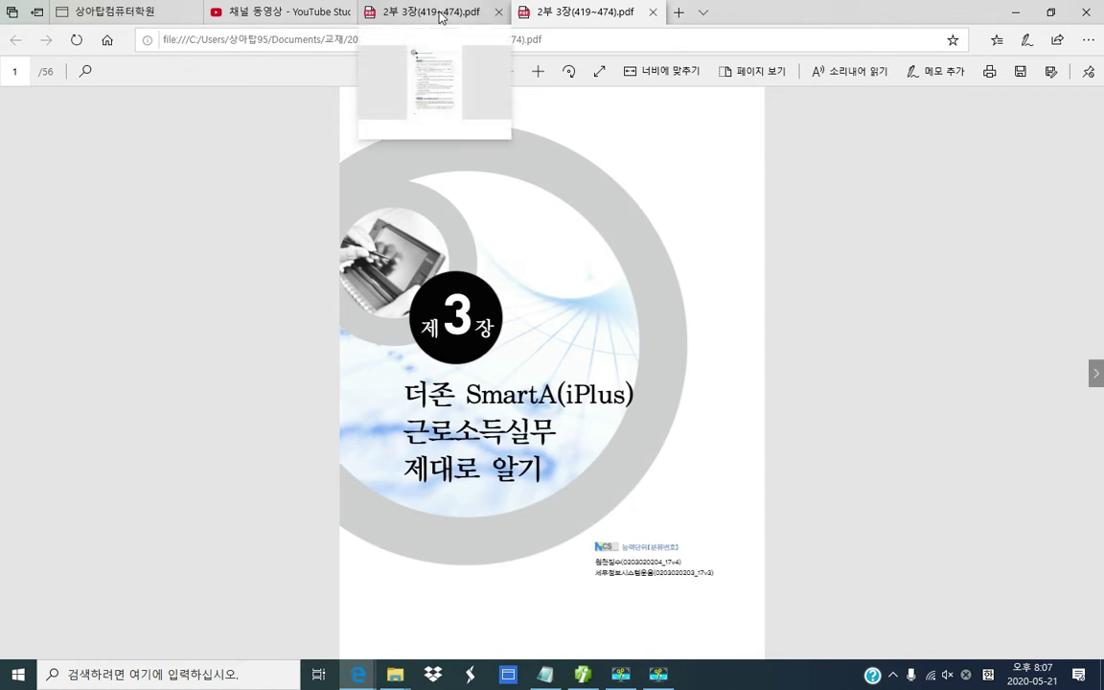
click(652, 12)
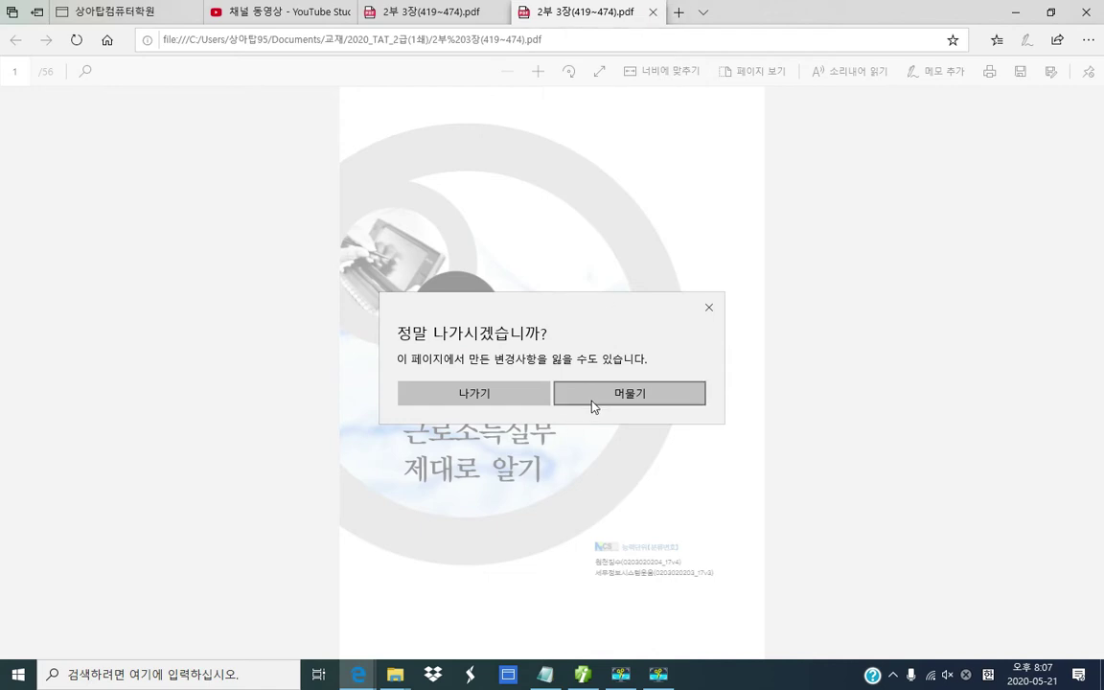
click(503, 397)
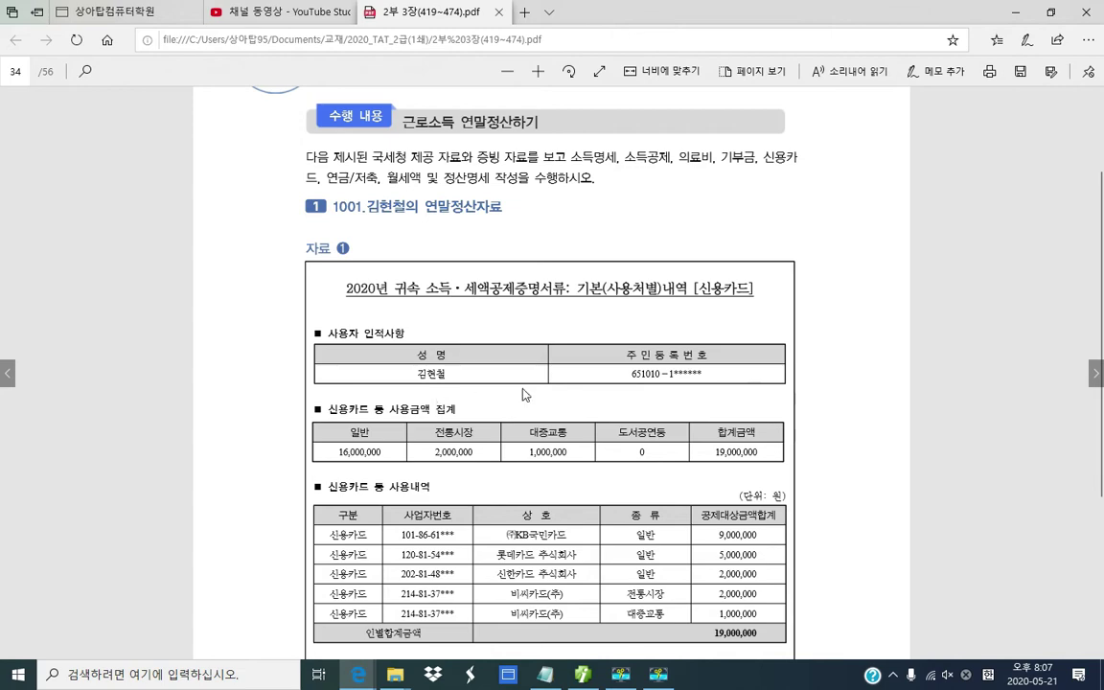
Step: Examine the first employee's 연말정산자료 on page 34, especially the NTS credit card statement's usage totals and itemised amounts
scroll(524, 383, down, 3)
scroll(523, 383, up, 4)
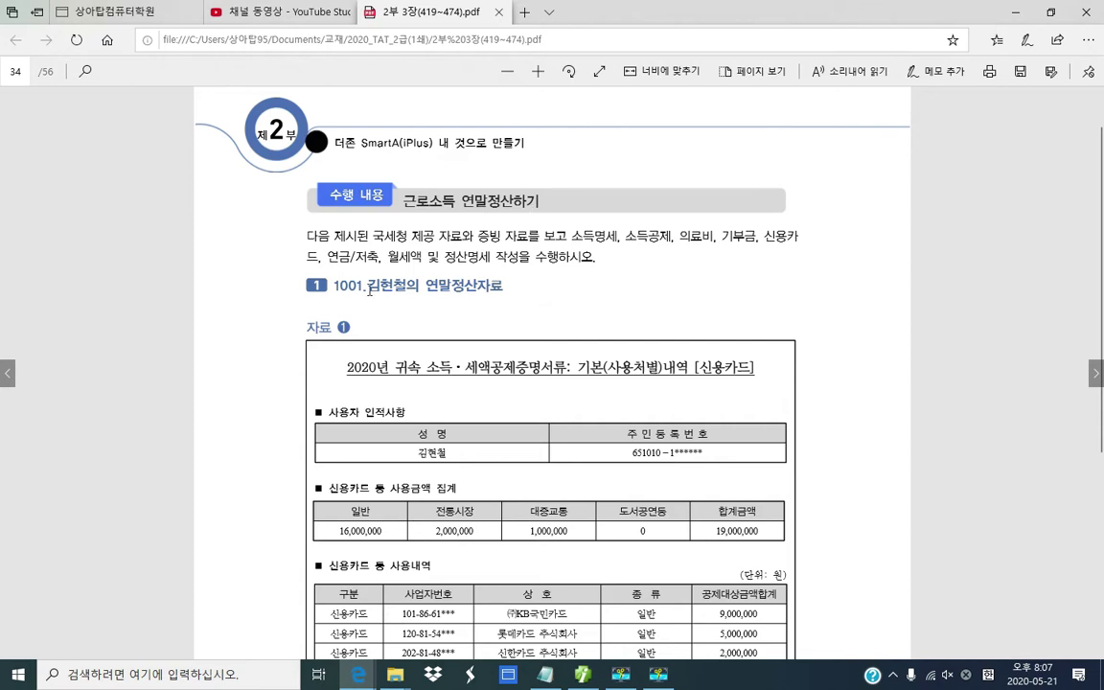
scroll(401, 337, down, 1)
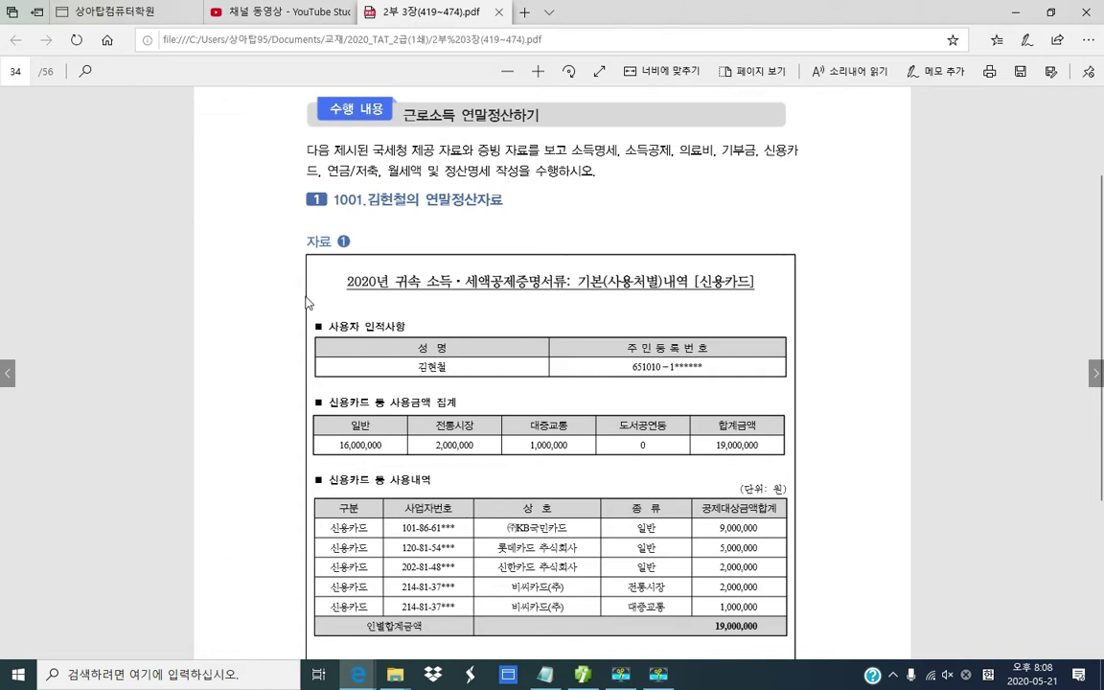
scroll(307, 303, down, 2)
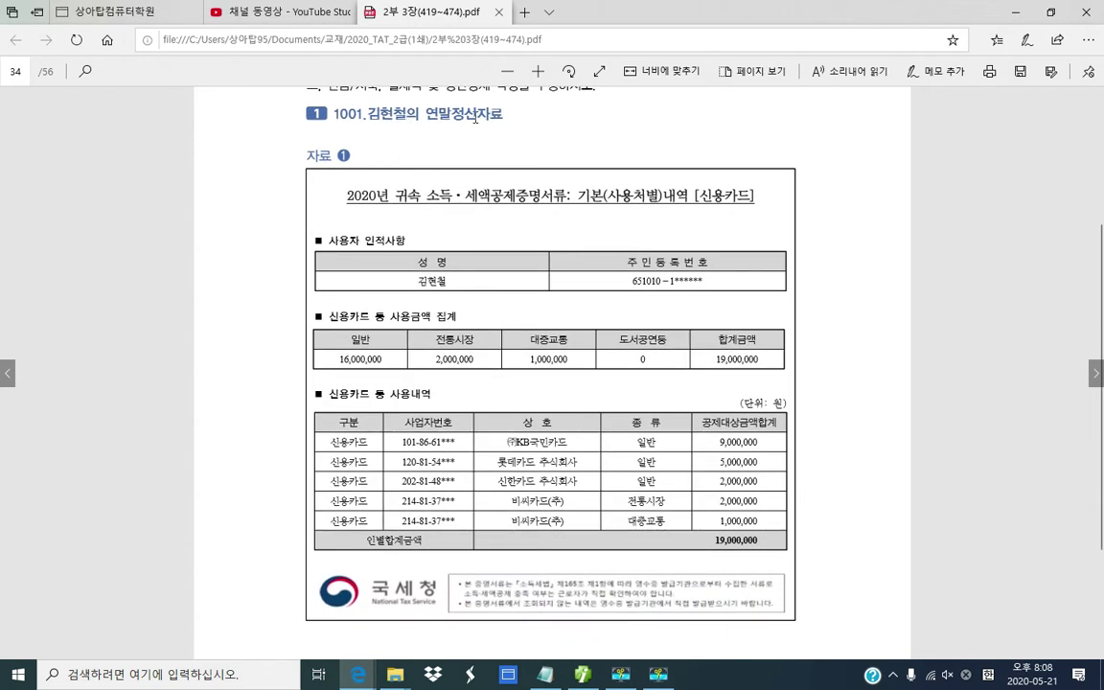
scroll(394, 339, down, 2)
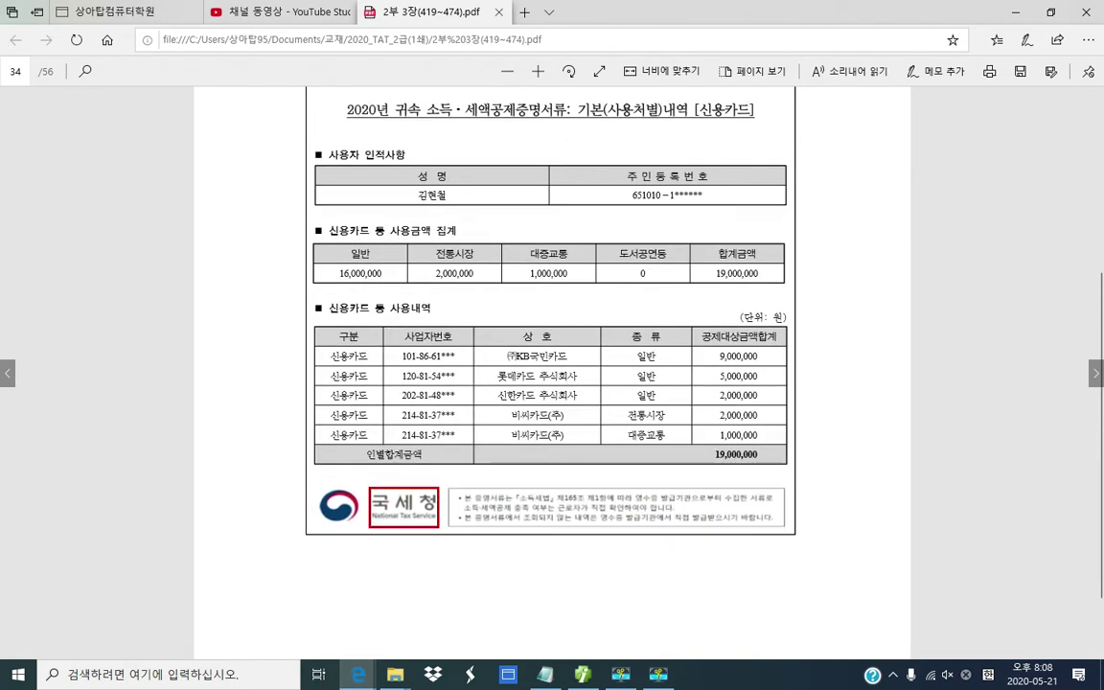
scroll(431, 450, up, 3)
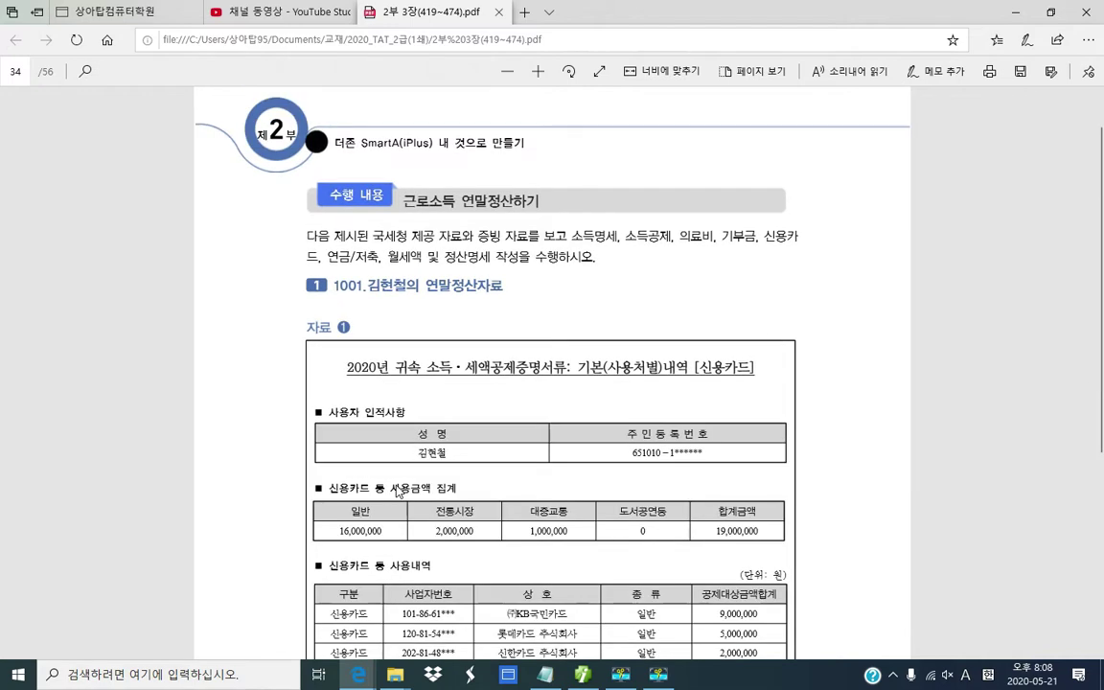
scroll(507, 373, down, 1)
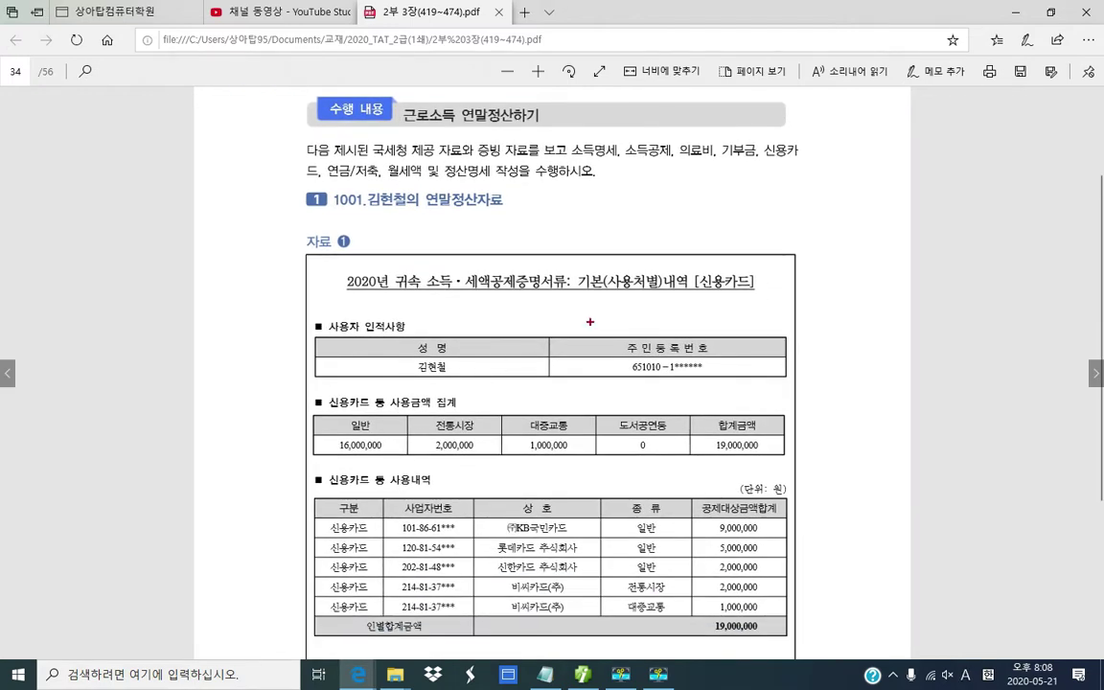
drag(679, 267, 768, 294)
scroll(422, 374, down, 1)
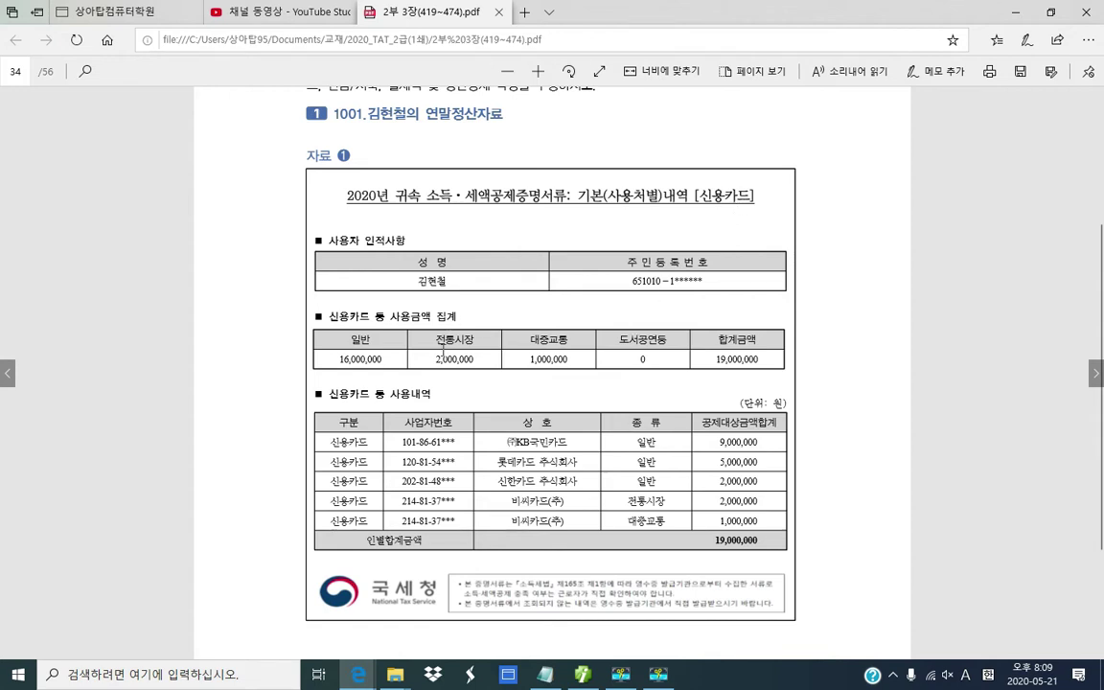
scroll(436, 358, down, 1)
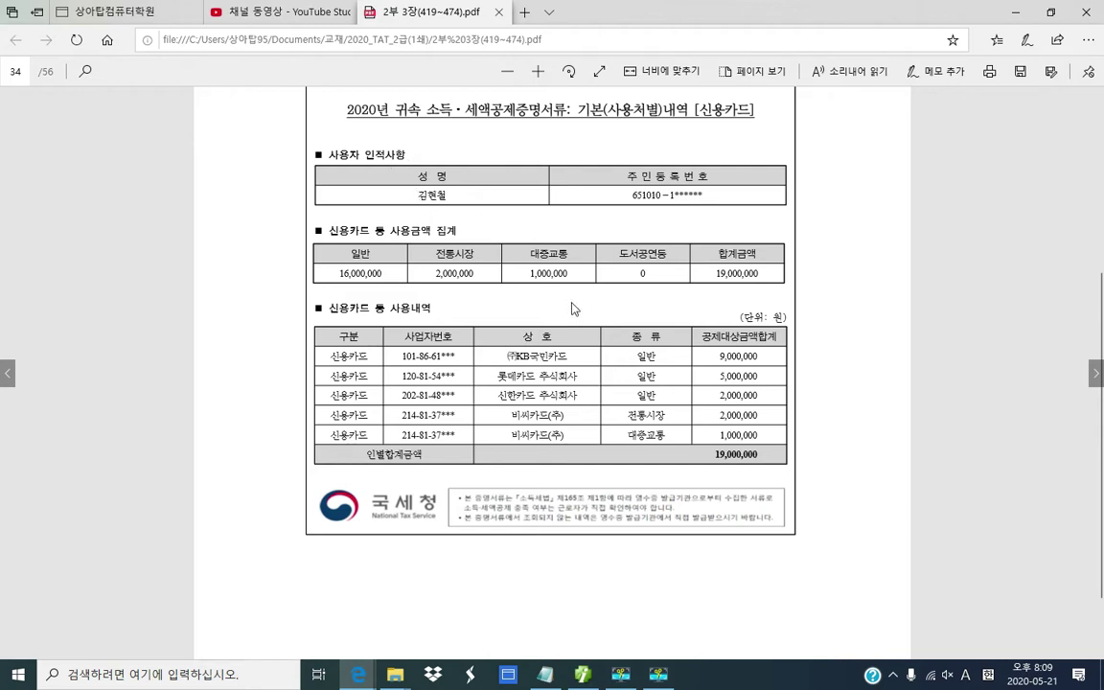
scroll(518, 412, up, 1)
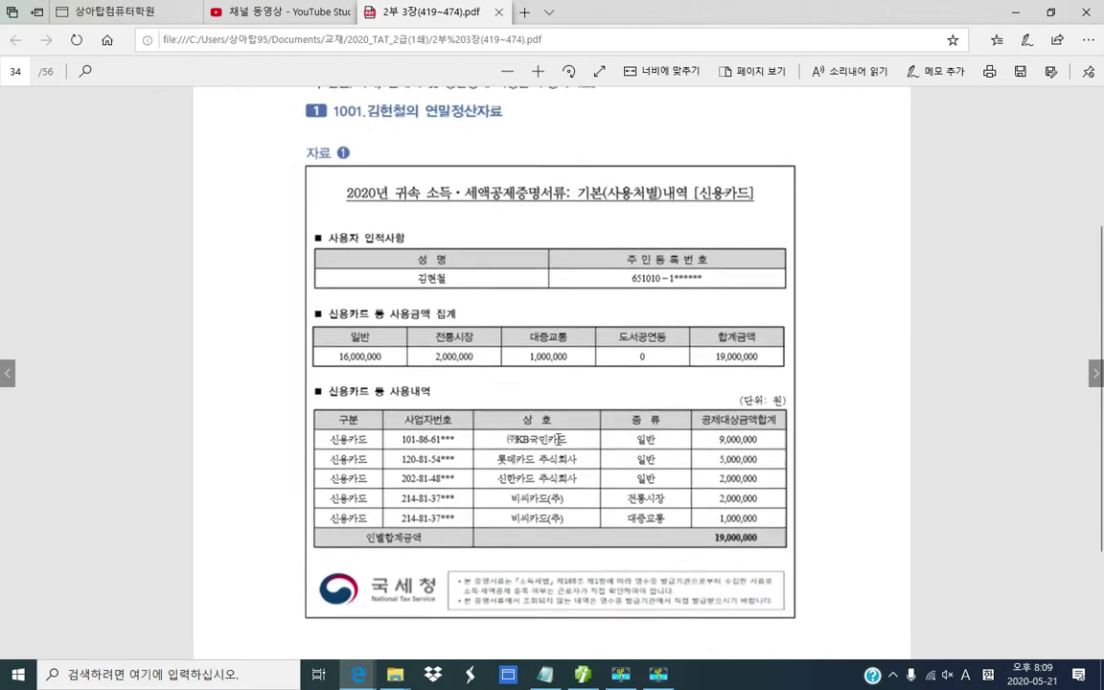
Step: Switch to SmartA and close the open 급여자료입력, 데이터 백업, 일용직사원등록 and 원천징수이행상황신고서 screens
click(581, 674)
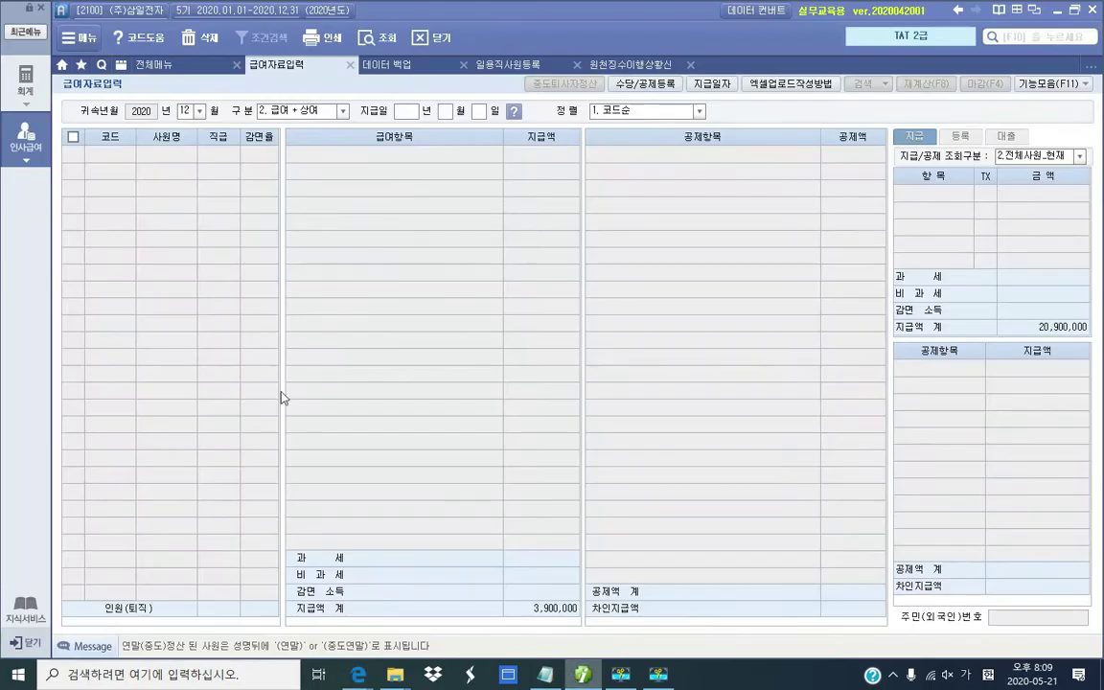
click(350, 65)
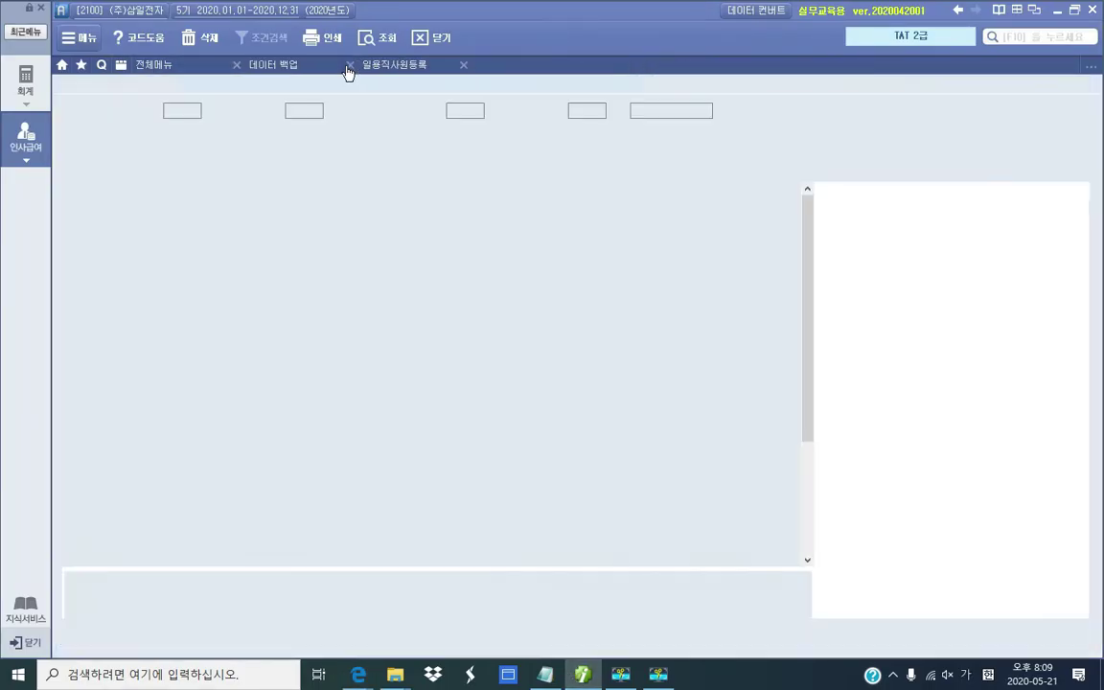
click(349, 65)
click(349, 67)
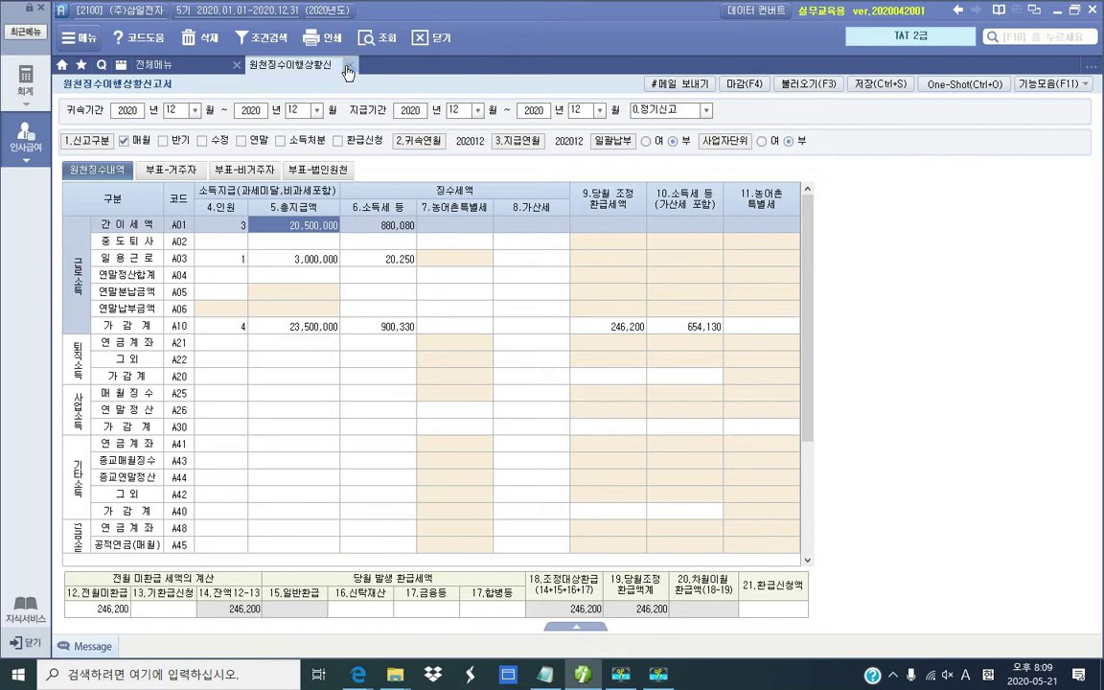
click(349, 65)
click(502, 373)
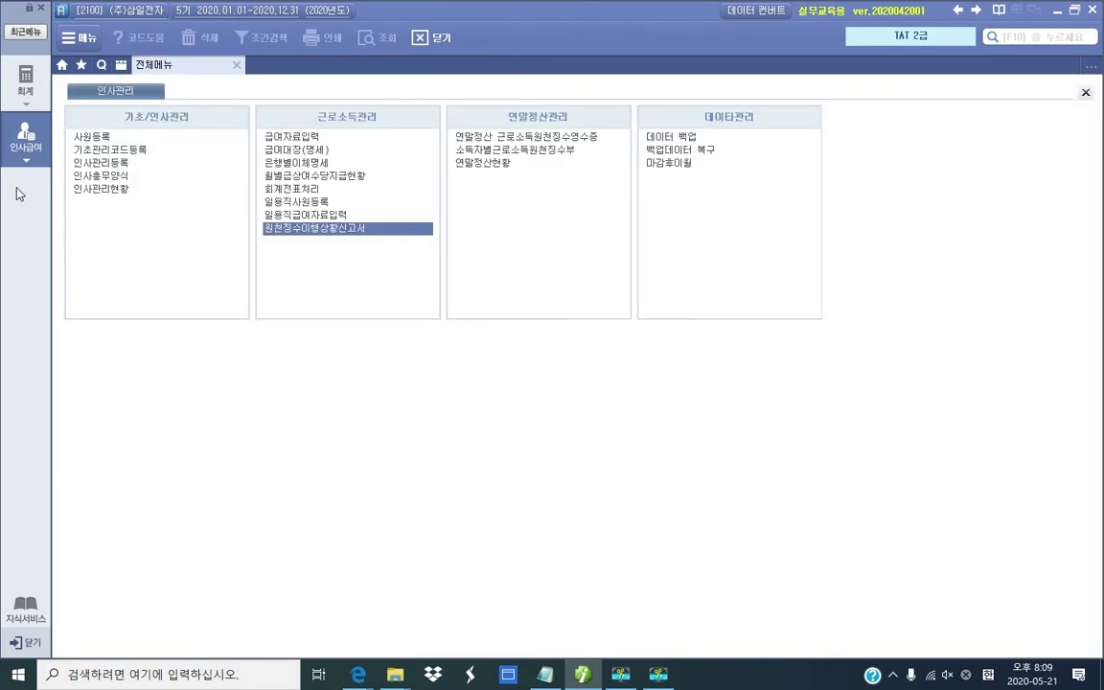
Step: Open the 연말정산 근로소득원천징수영수증 form from 연말정산관리 in the 인사급여 module
click(29, 149)
drag(501, 102, 576, 124)
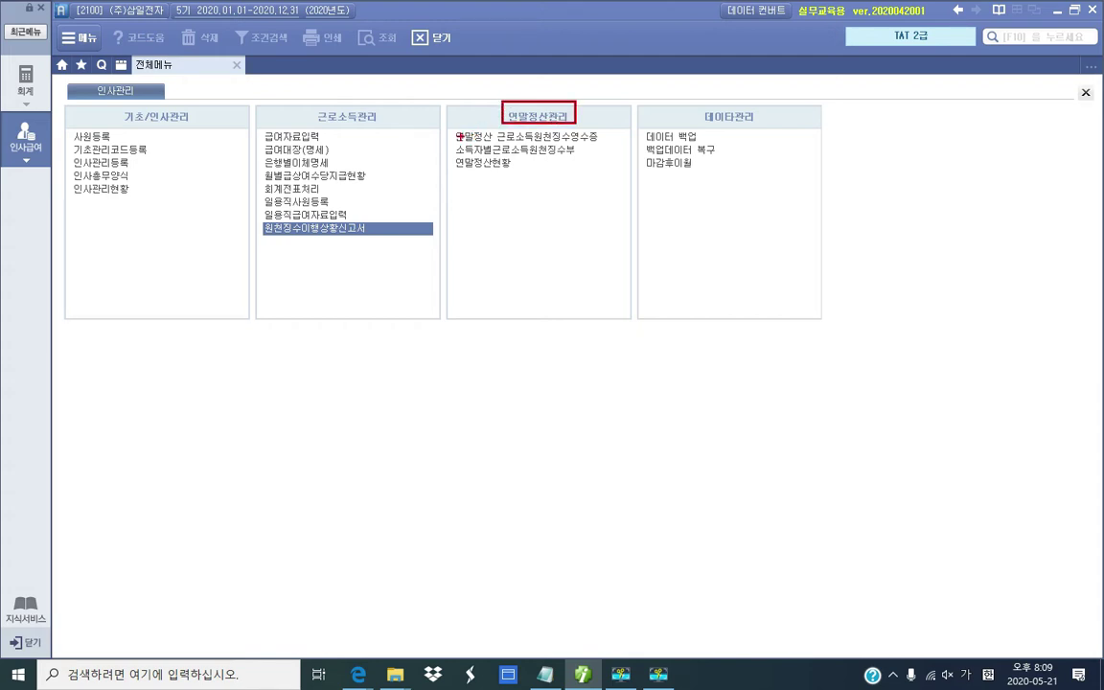
drag(448, 125, 606, 142)
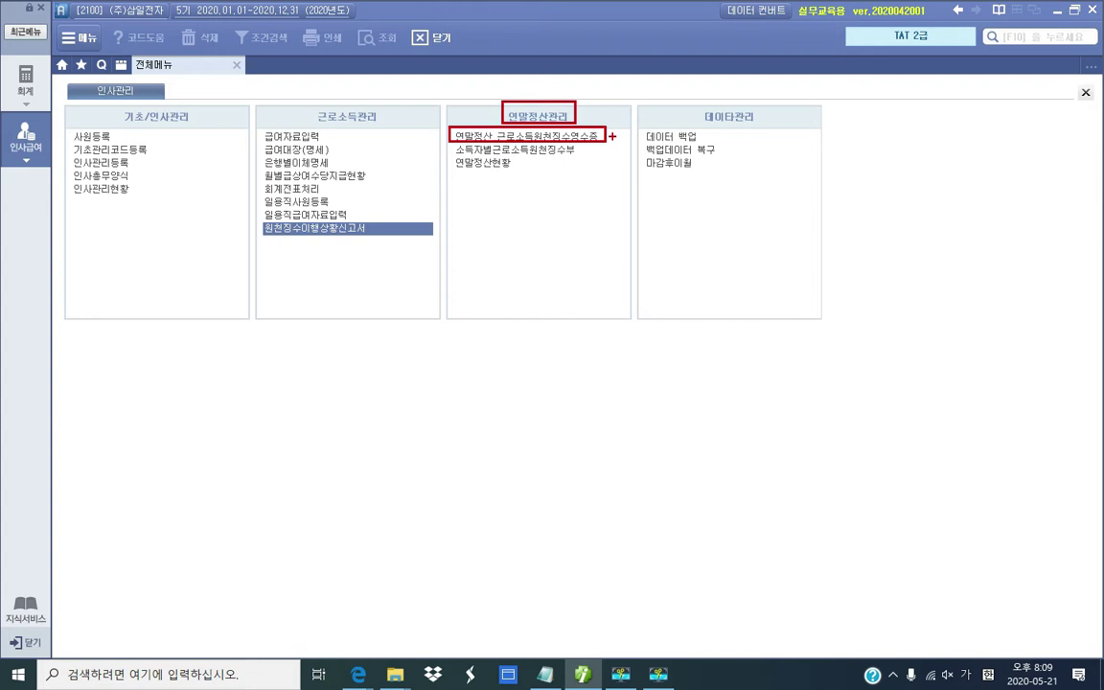
key(Escape)
click(543, 139)
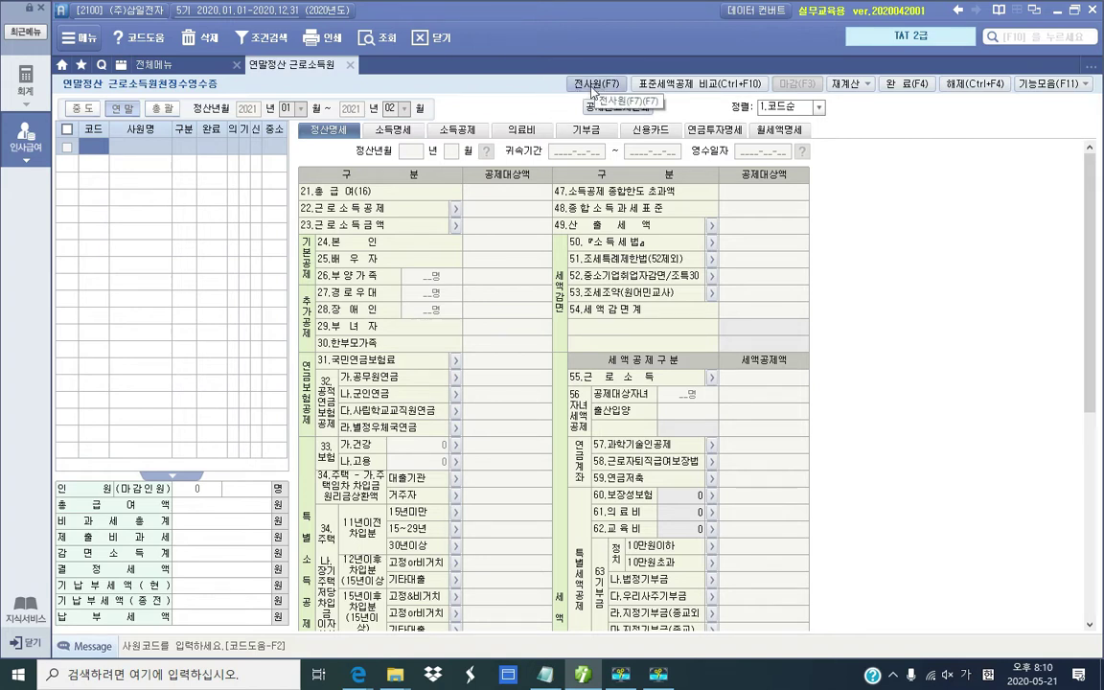
Step: Load all year-end settlement employees into the form with 전사원, confirming the prompts
click(593, 84)
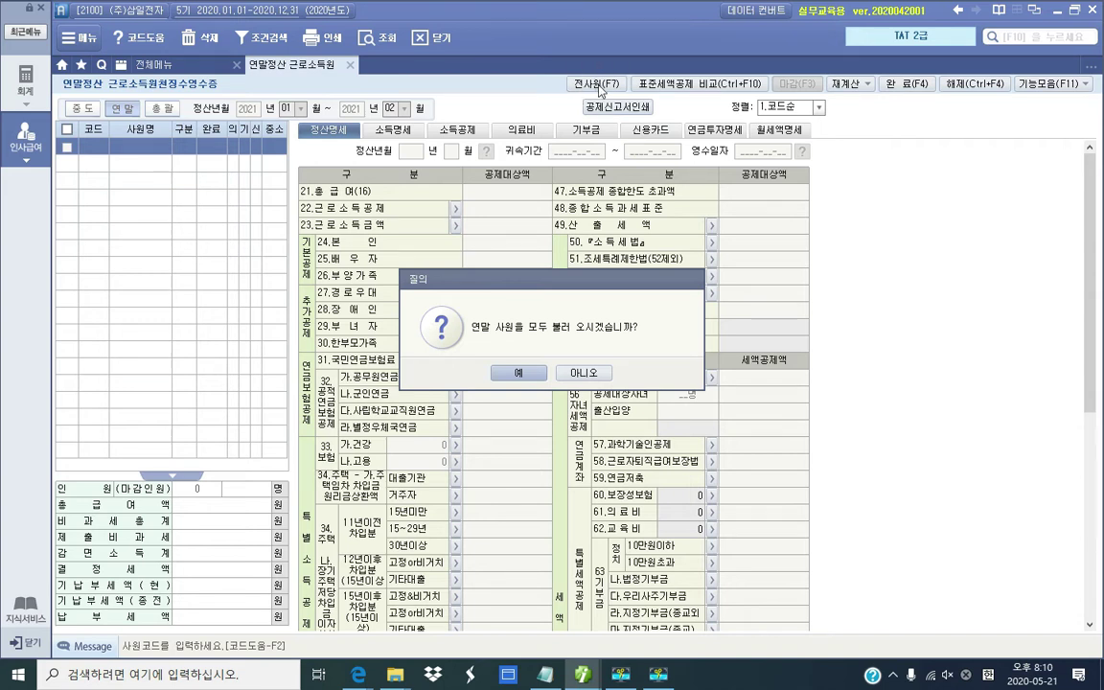
click(518, 372)
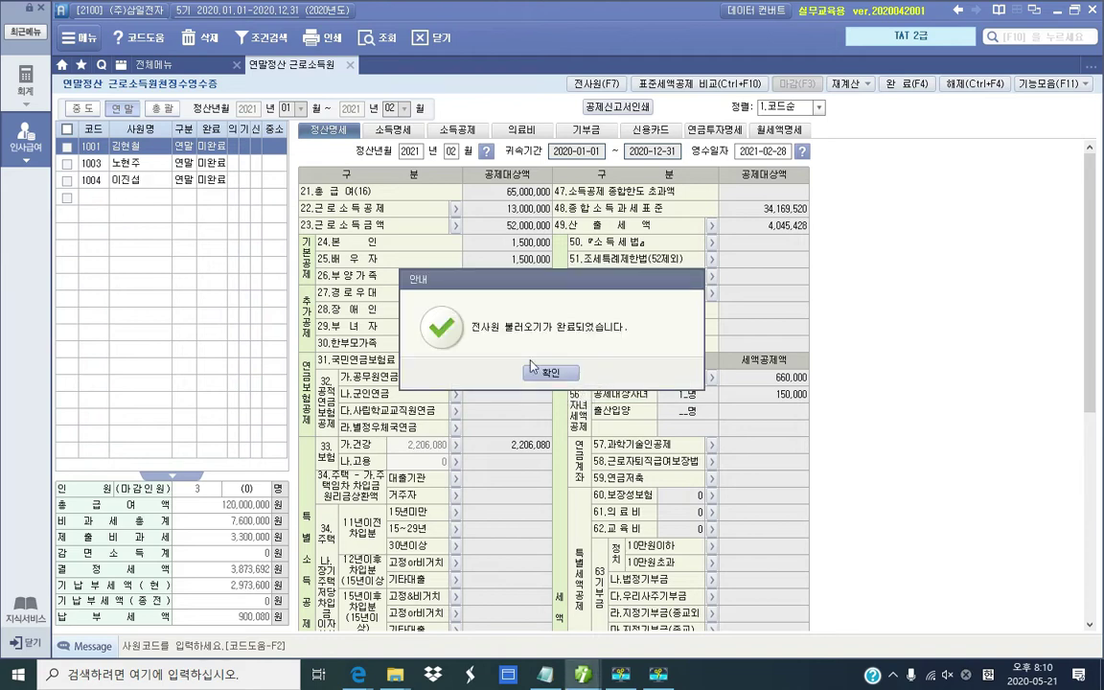
click(534, 376)
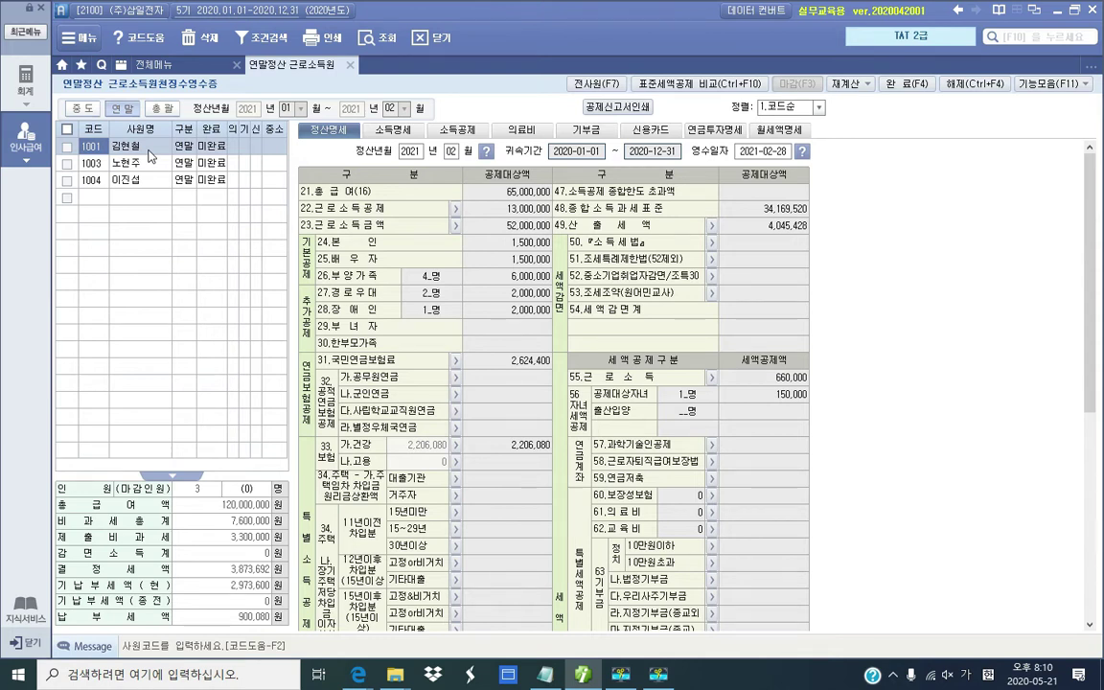
Step: Open the first employee's 신용카드 section and examine the 국세청자료 row's fields for card, debit, cash receipt, traditional market and public transport amounts
click(659, 139)
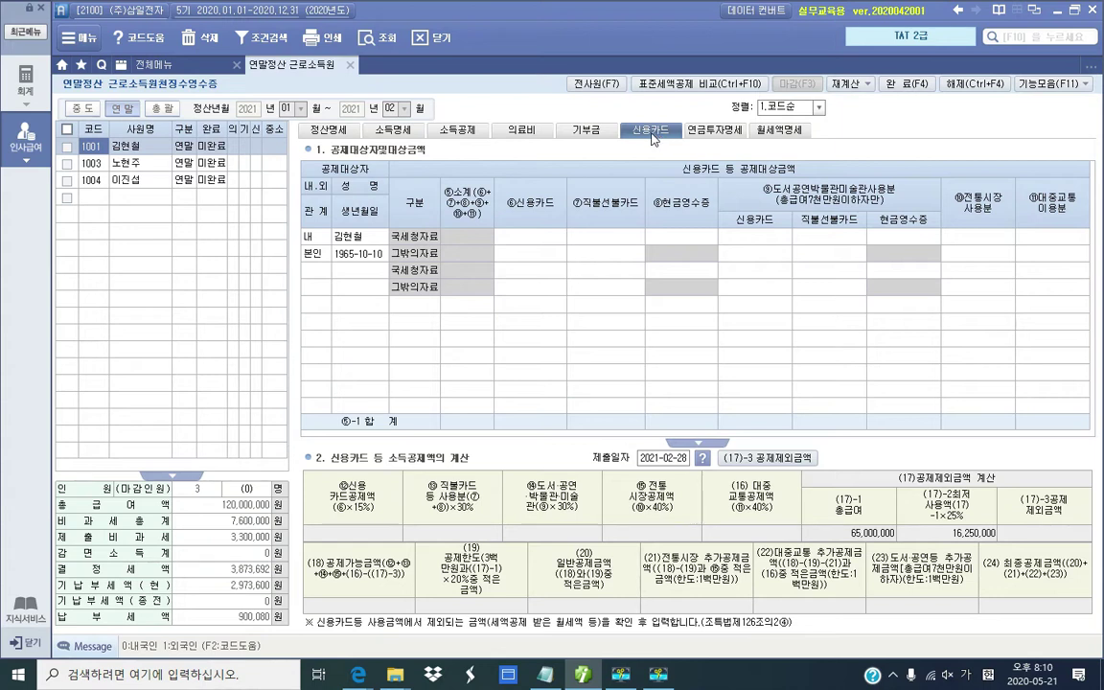
click(351, 239)
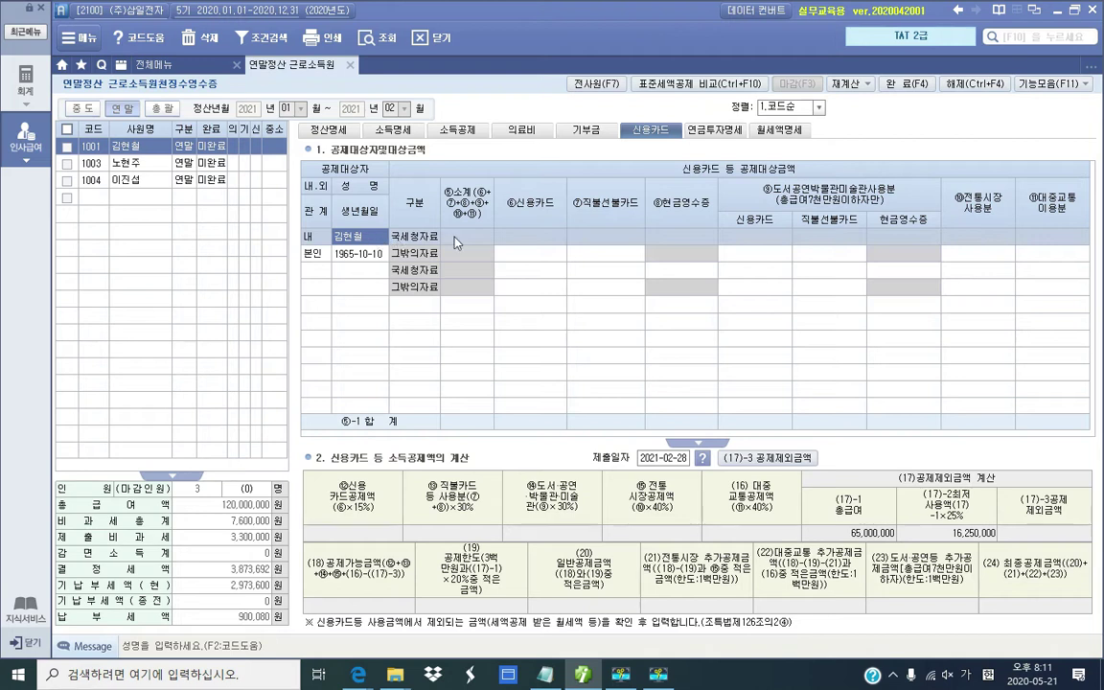
click(623, 236)
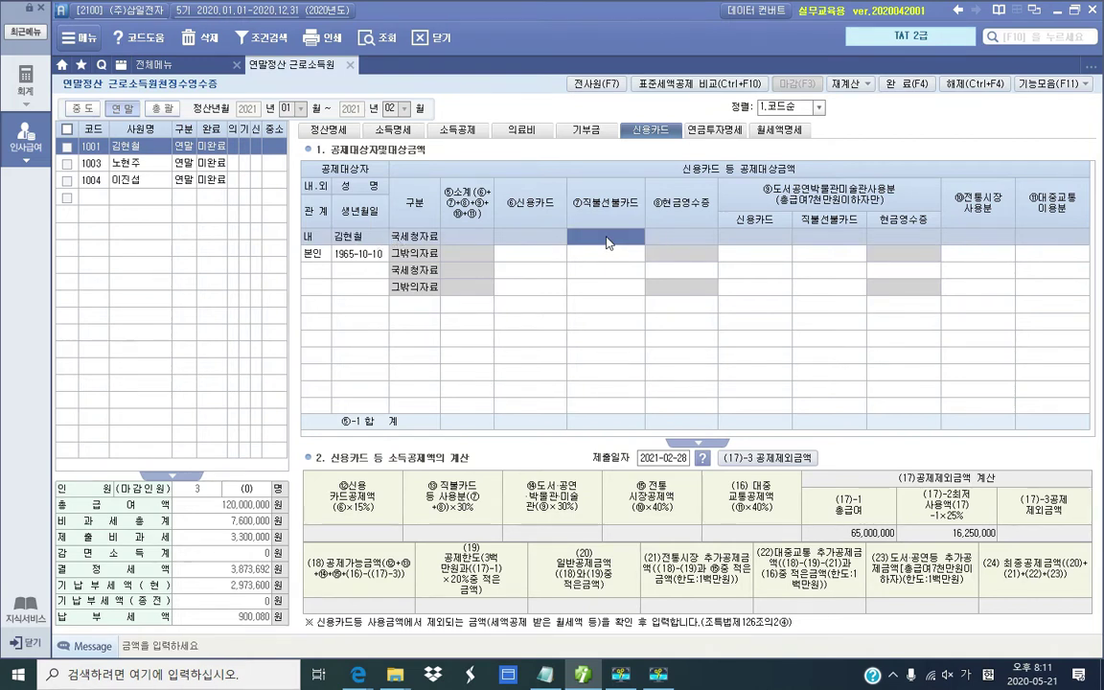
click(688, 240)
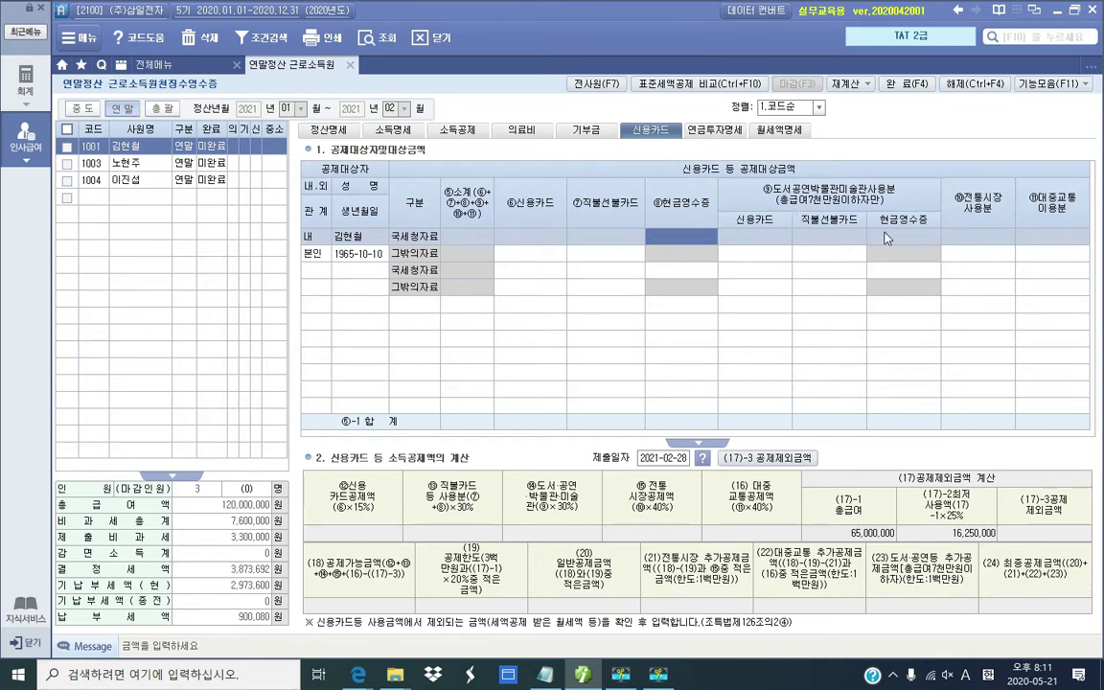
click(980, 239)
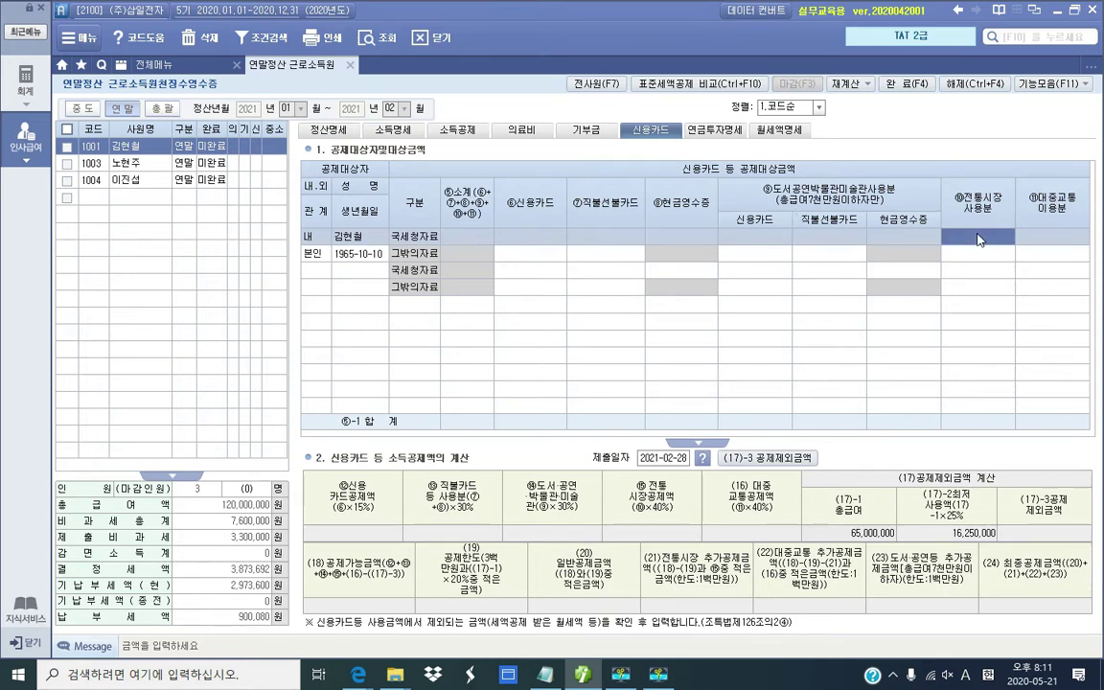
key(Return)
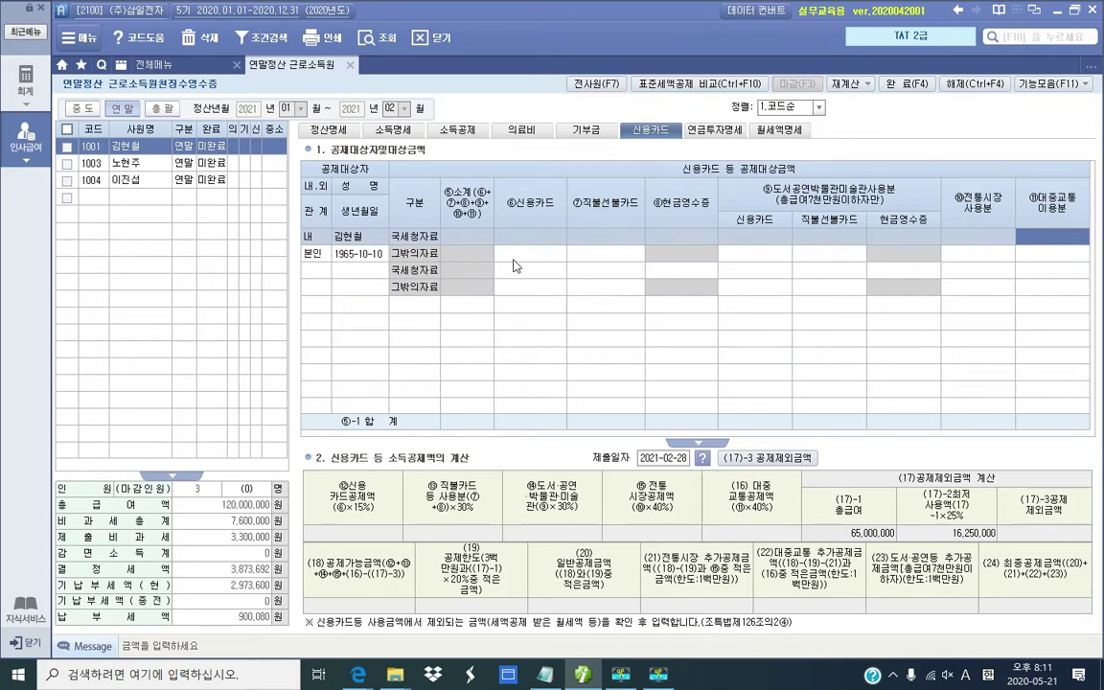
click(516, 239)
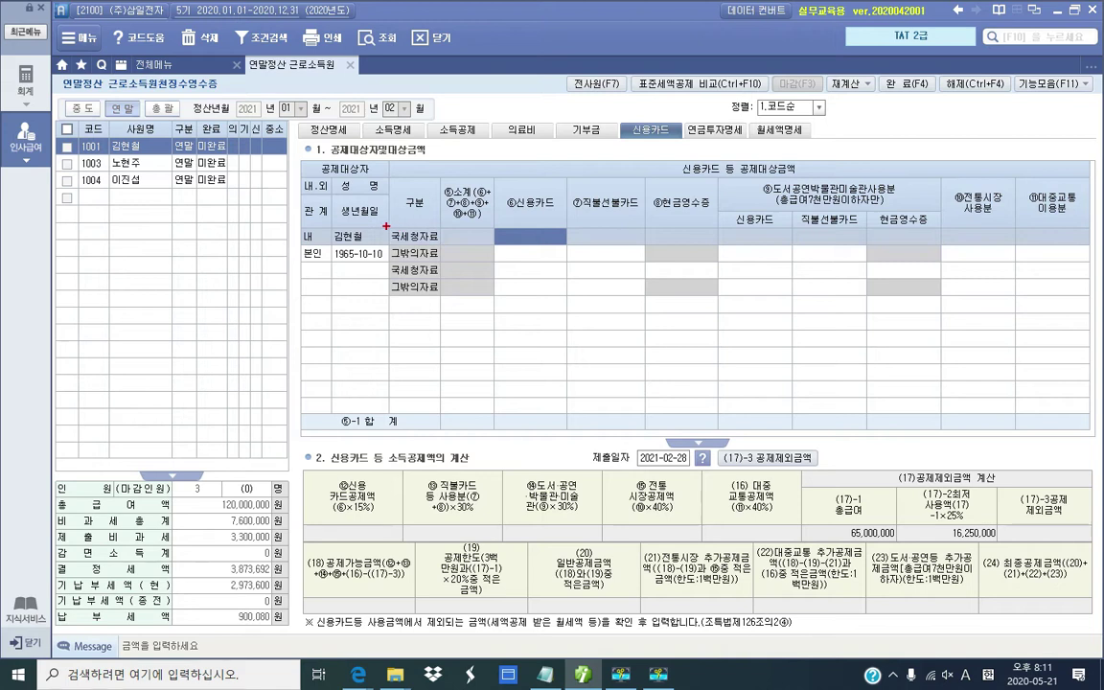
mouse_move(387, 226)
mouse_down()
mouse_move(438, 244)
mouse_move(1090, 246)
mouse_up()
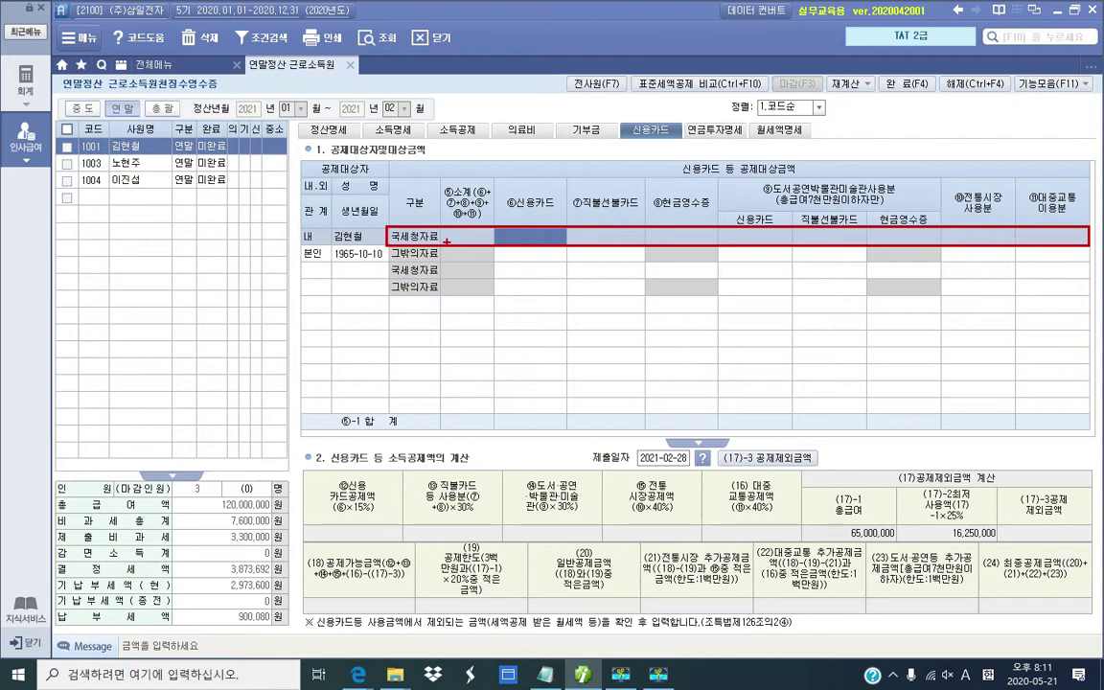
key(Escape)
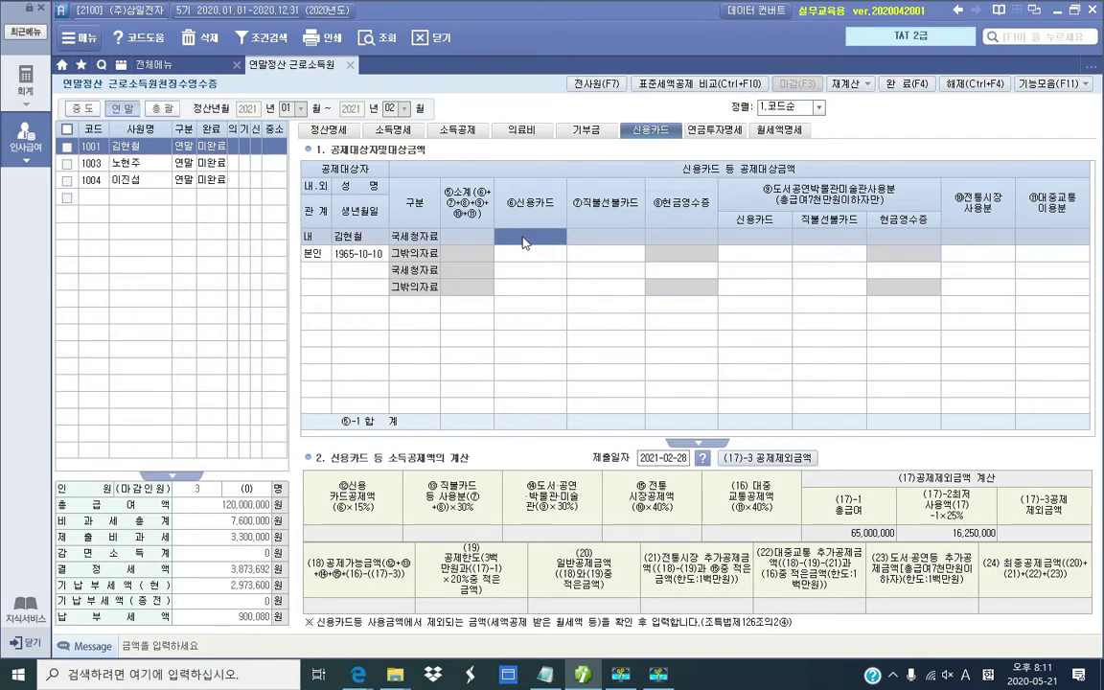
Step: Enter the employee's 국세청자료 amounts: 신용카드 16,000,000, 전통시장사용분 2,000,000 and 대중교통이용분 1,000,000
text(16000000)
key(Return)
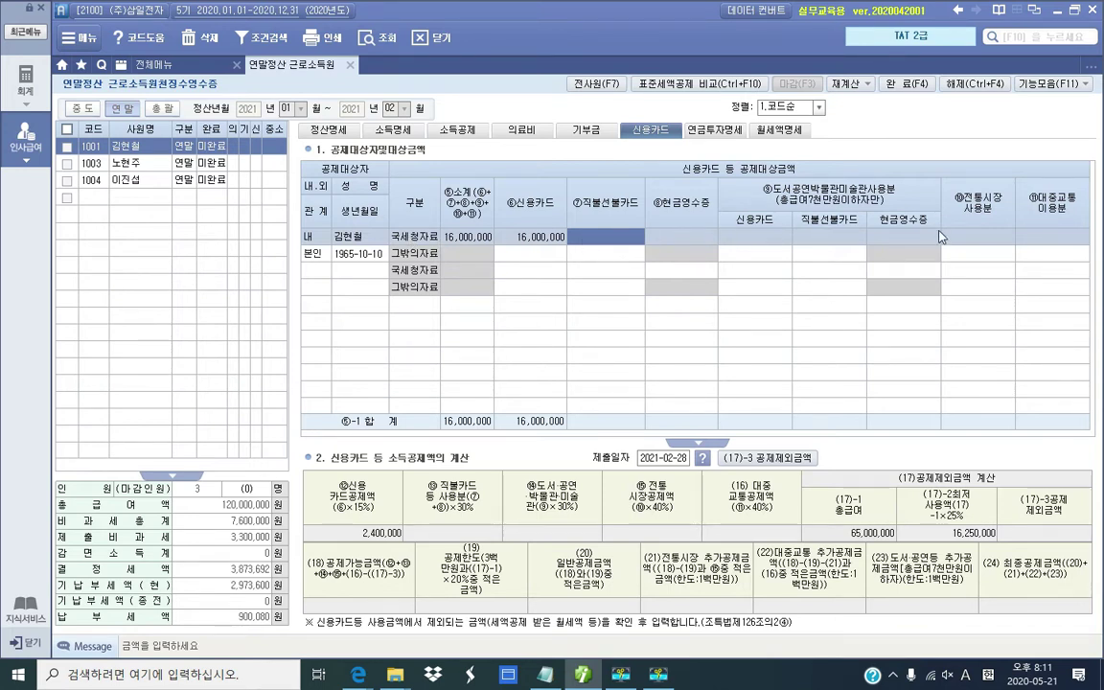
click(970, 237)
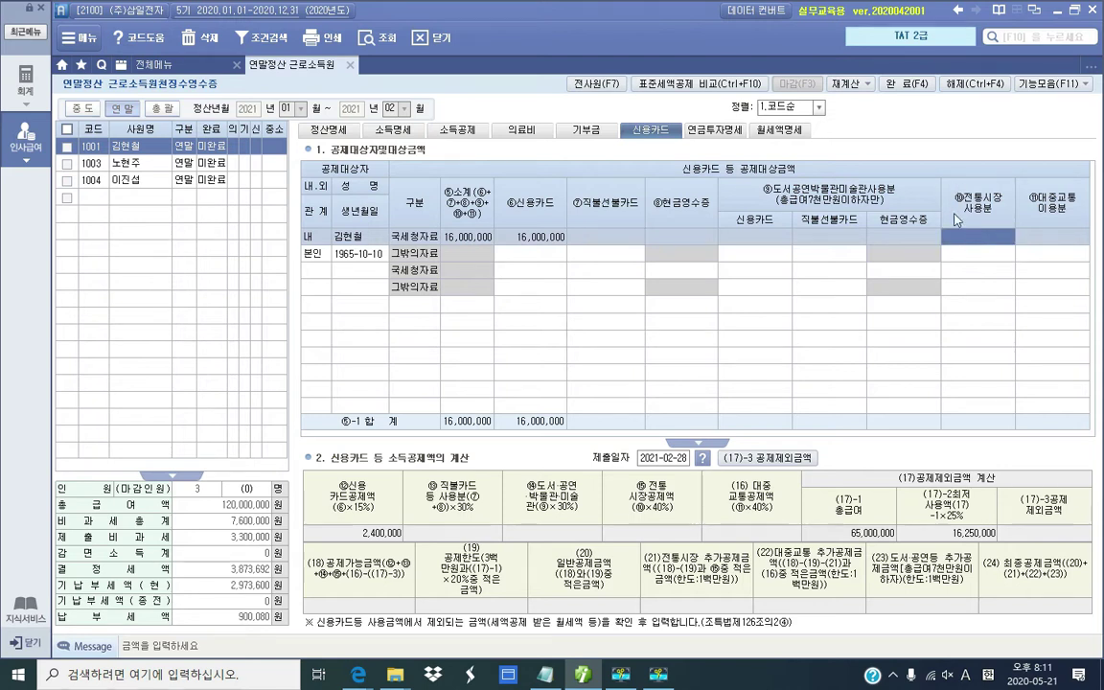
text(2000000)
key(Return)
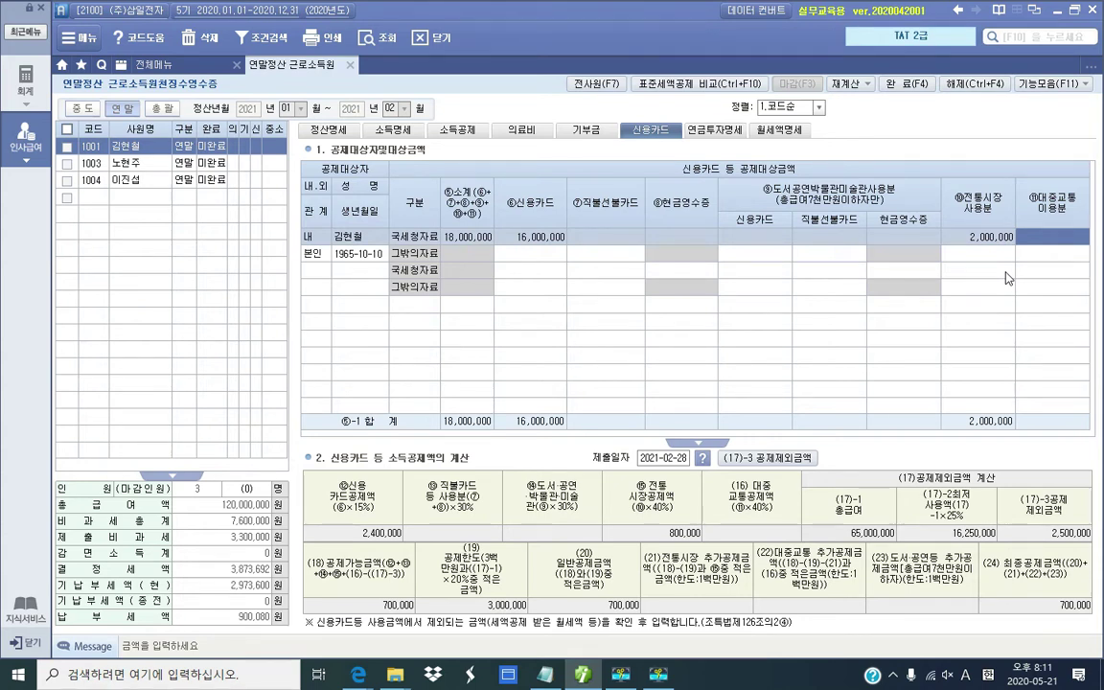
text(1000000)
key(Return)
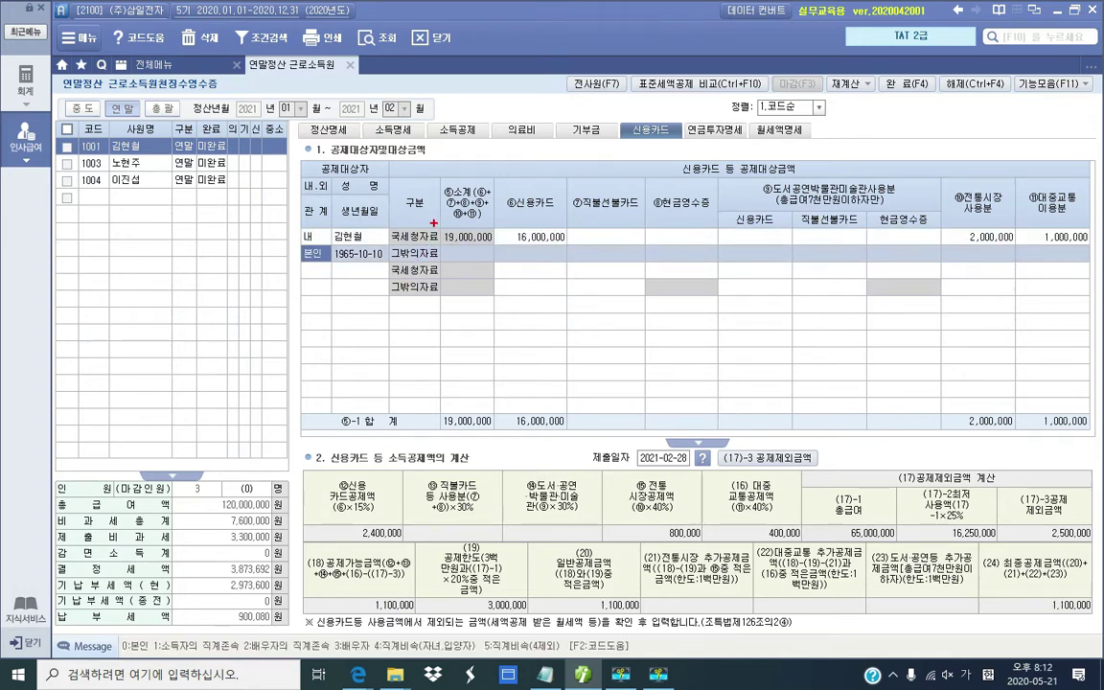
mouse_move(432, 222)
mouse_down()
mouse_move(470, 251)
mouse_move(496, 252)
mouse_up()
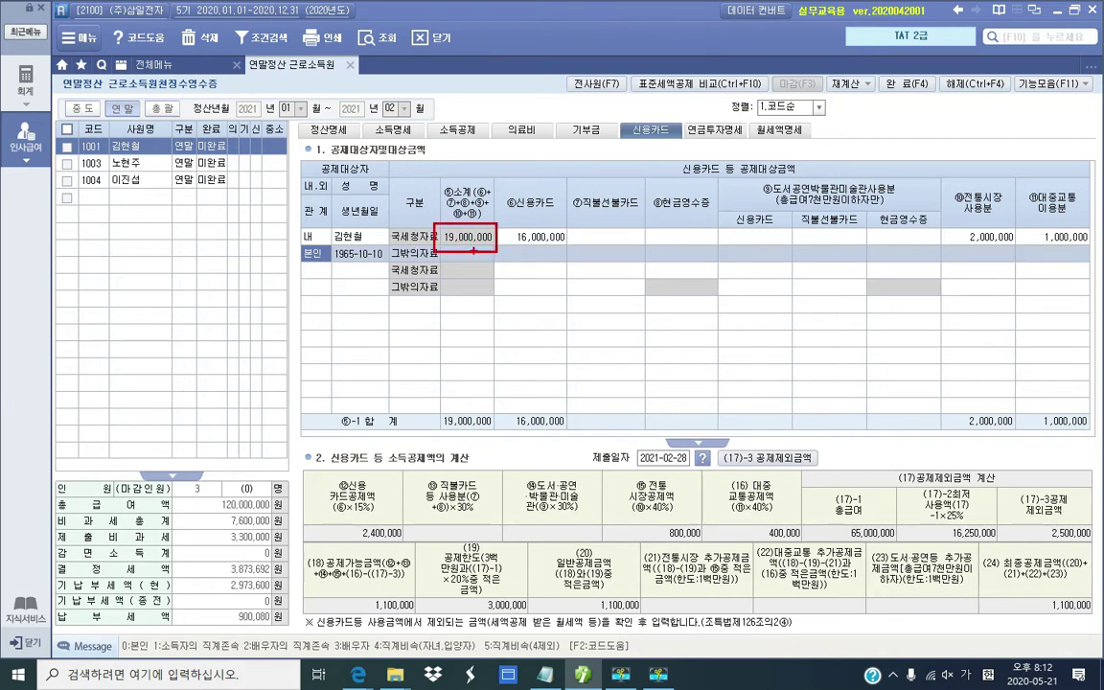
mouse_move(534, 219)
mouse_down()
mouse_move(540, 226)
mouse_move(555, 212)
mouse_up()
drag(1071, 214, 1083, 207)
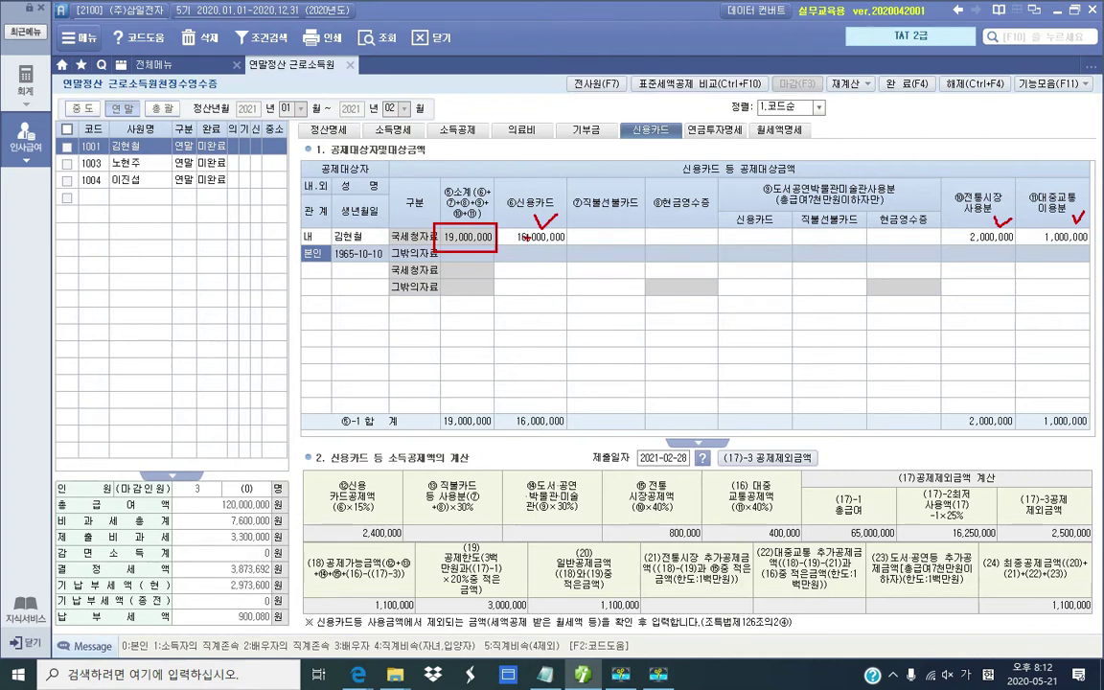
key(Escape)
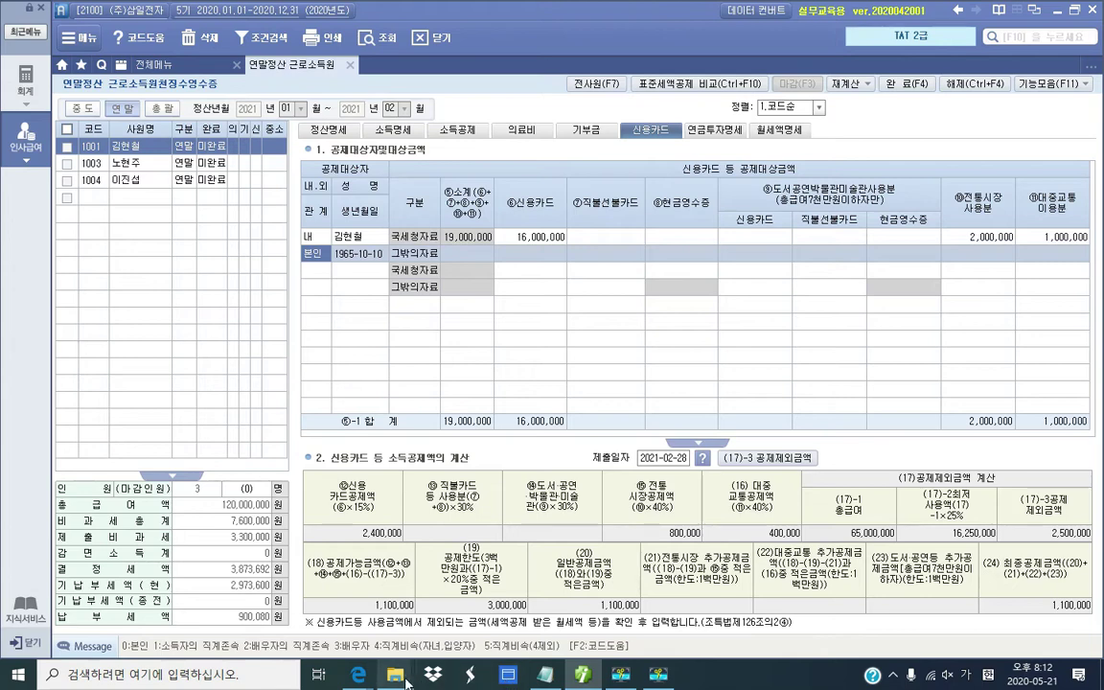
Step: Switch to the textbook PDF in Edge and examine the 현금영수증 certificate (자료 2) on page 35, enlarged
click(360, 676)
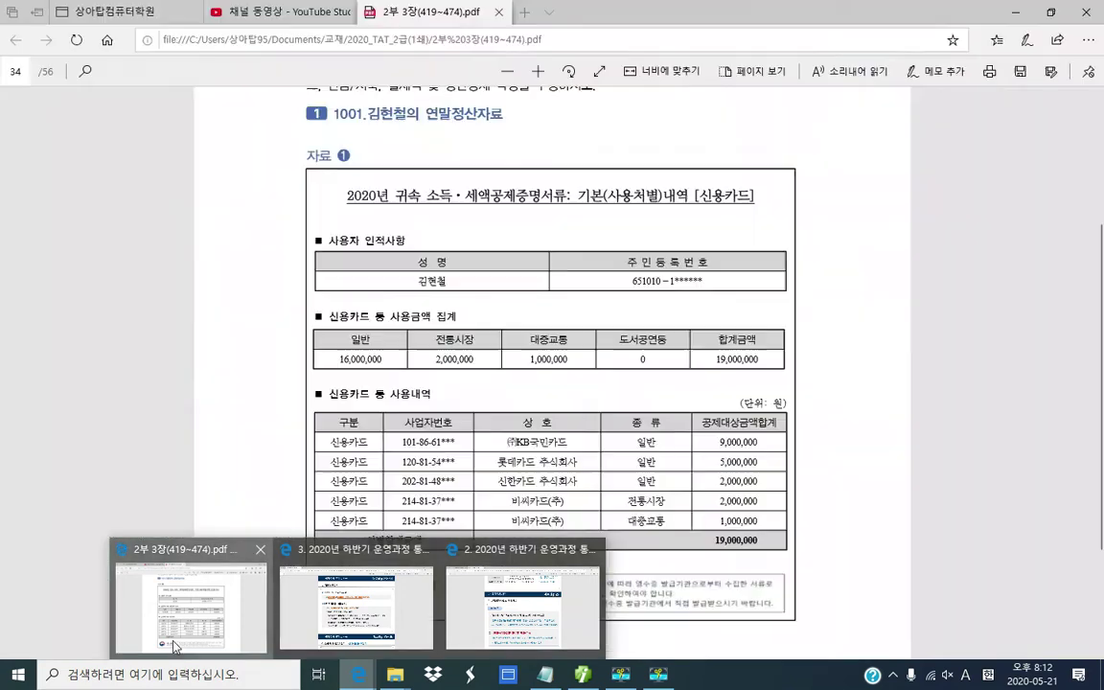
click(155, 576)
scroll(584, 239, down, 3)
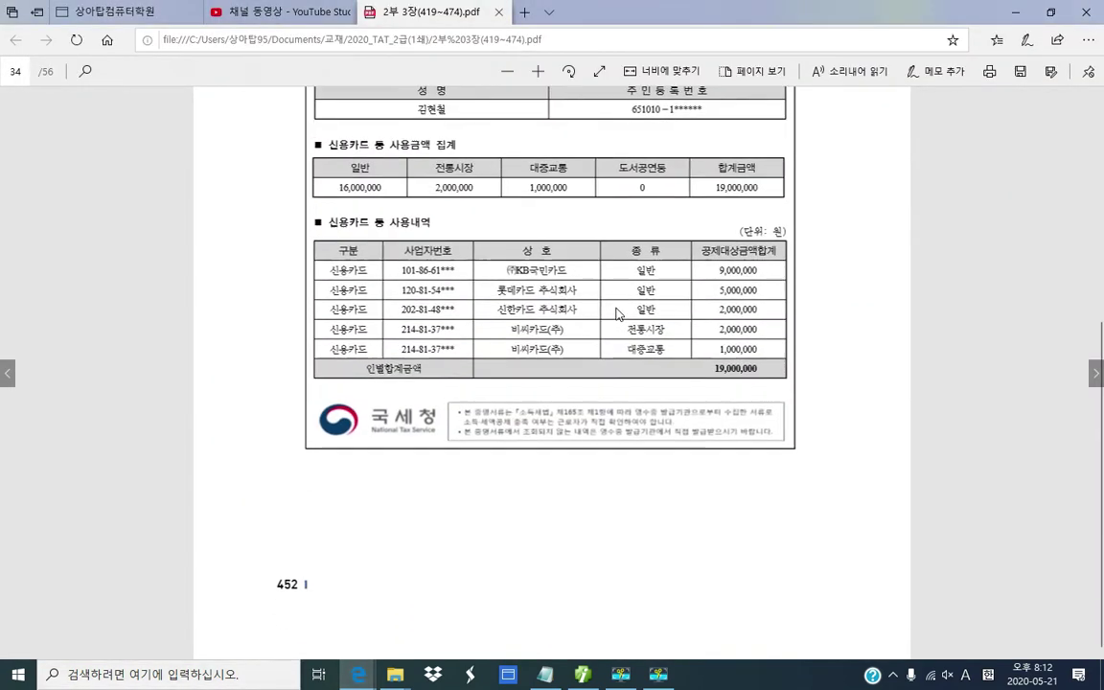
click(1096, 373)
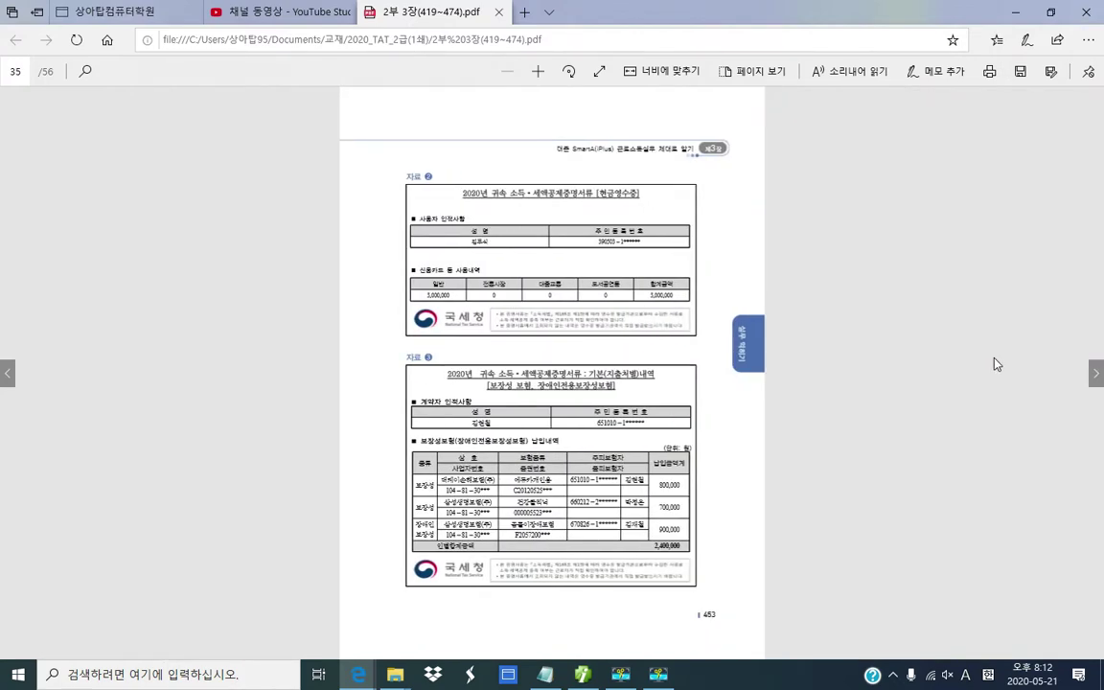
click(534, 73)
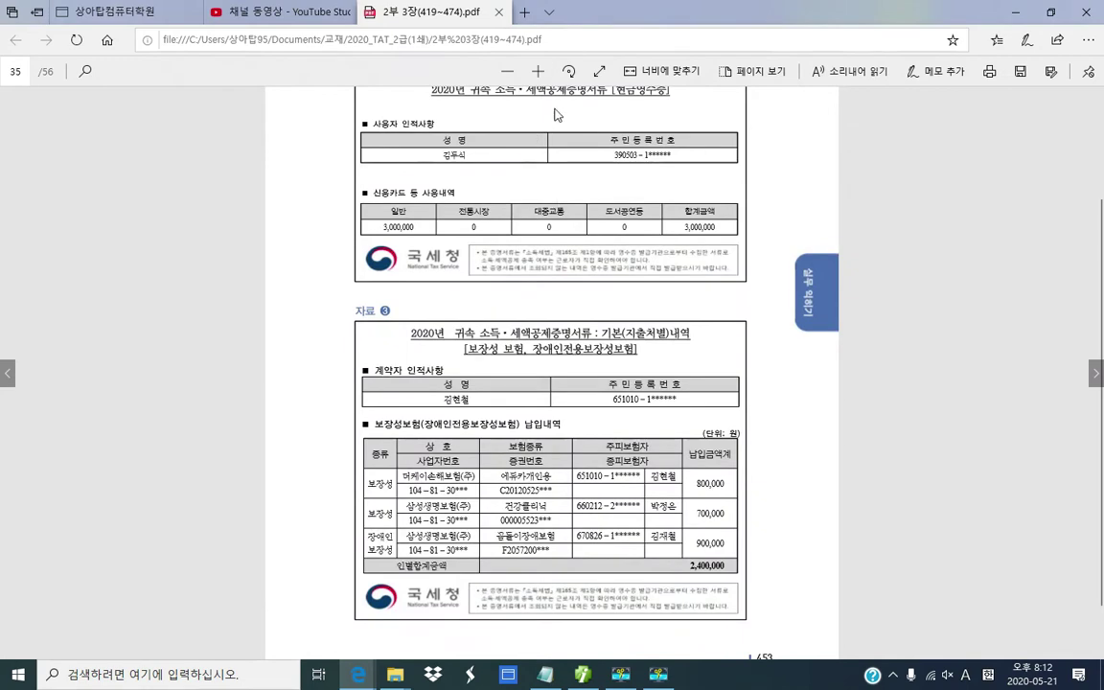
click(536, 73)
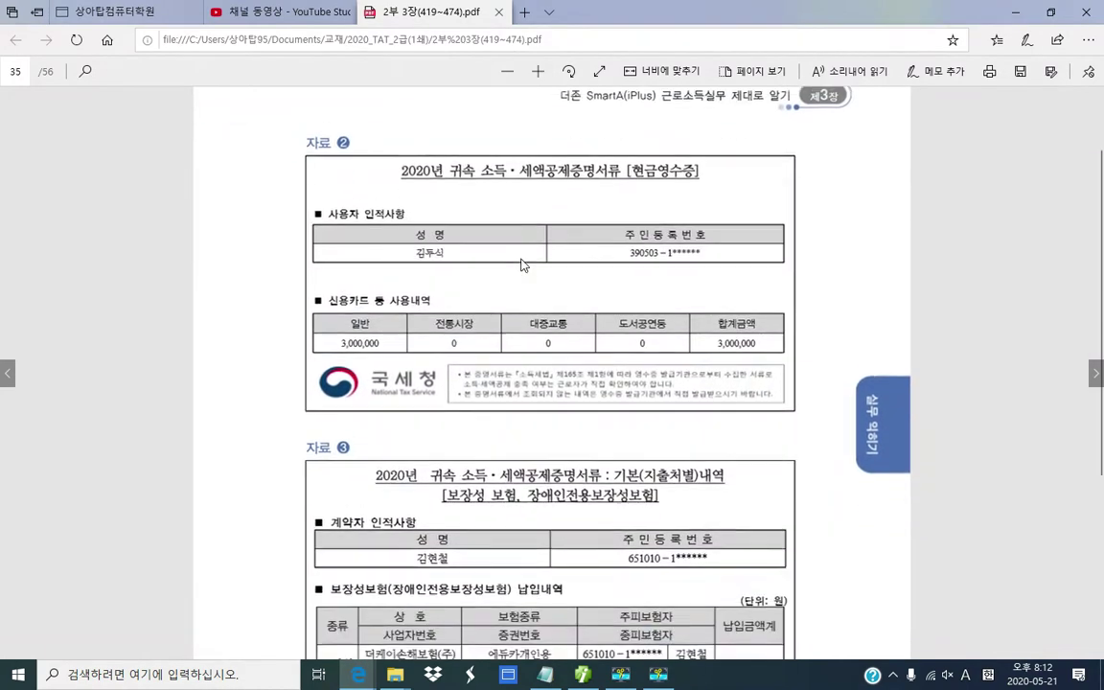
scroll(609, 181, down, 1)
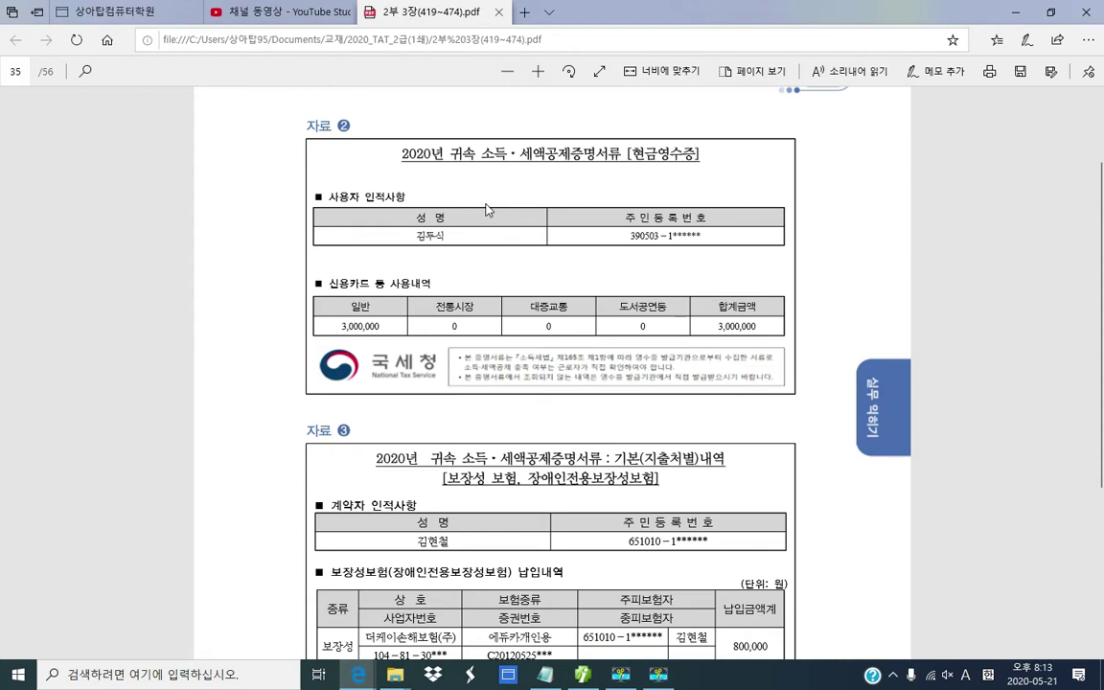
Step: Switch back to SmartA and check the 60세이상 dependent named on the cash receipt in the employee's 소득공제 section
click(573, 676)
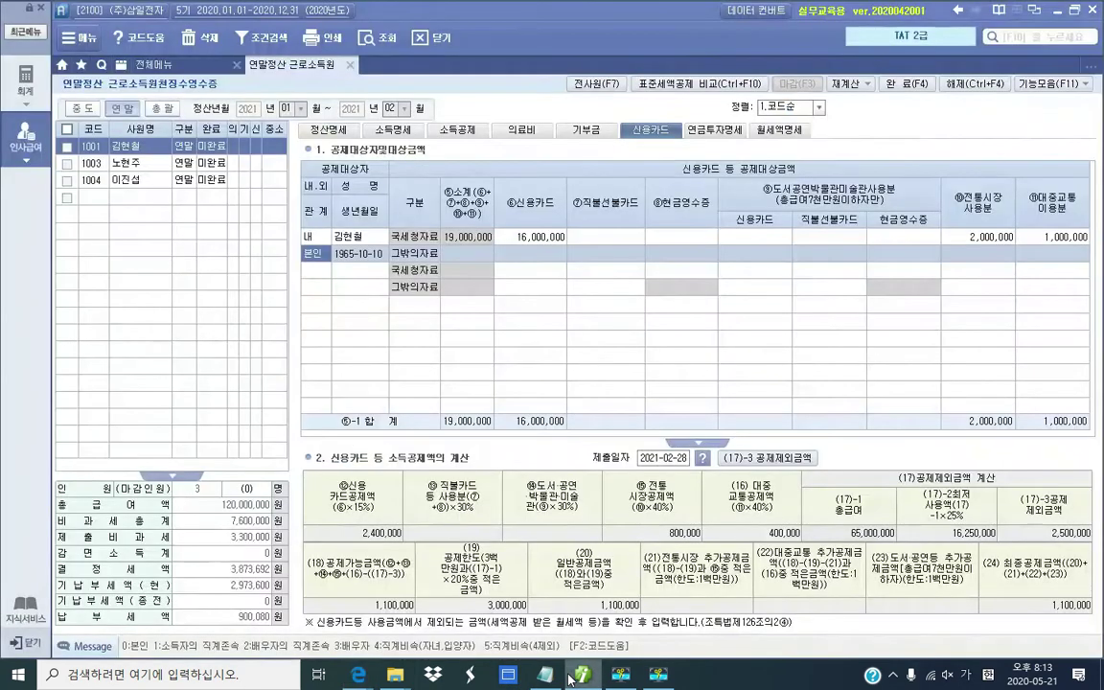
click(462, 134)
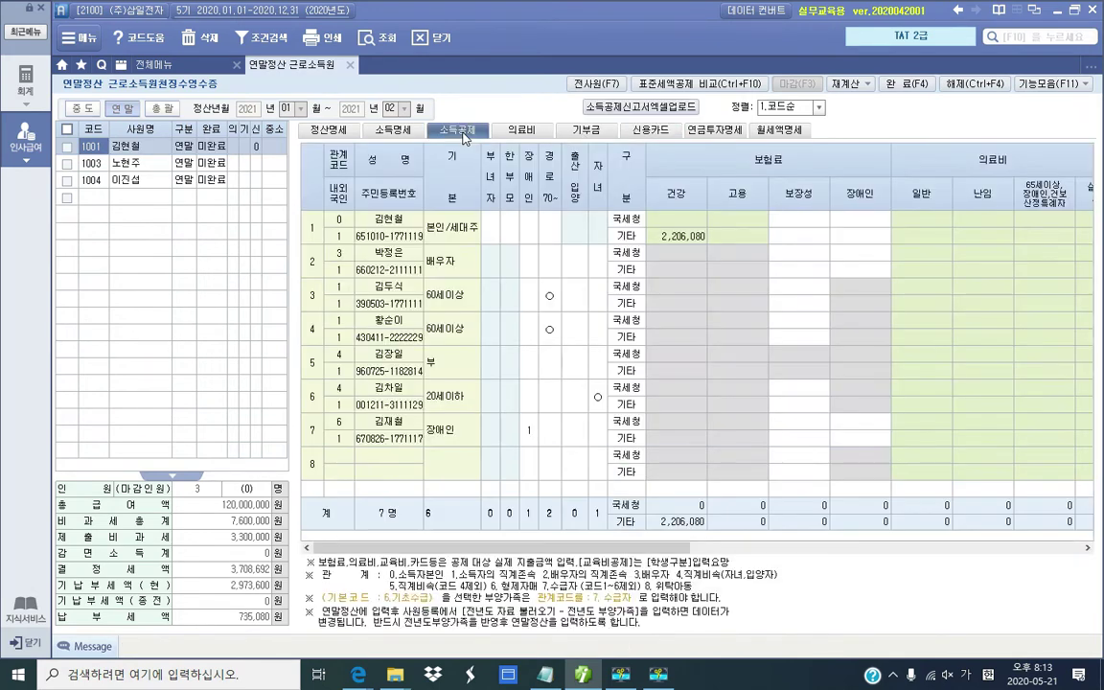
click(394, 137)
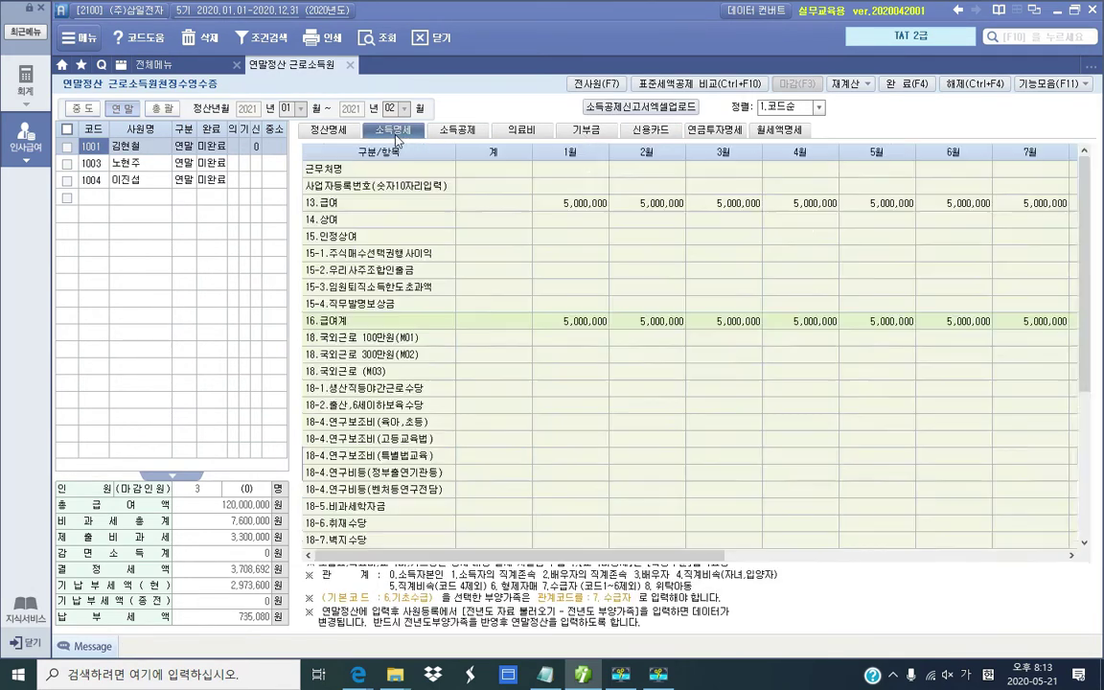
click(459, 134)
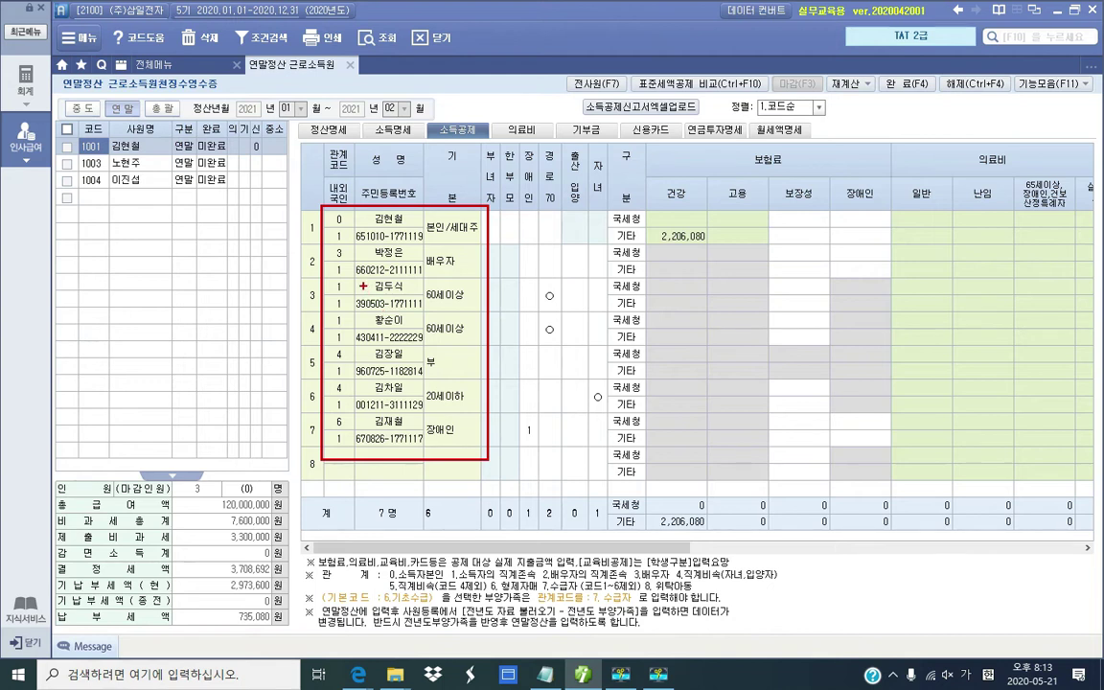
mouse_move(300, 279)
mouse_down()
mouse_move(341, 316)
mouse_move(482, 316)
mouse_up()
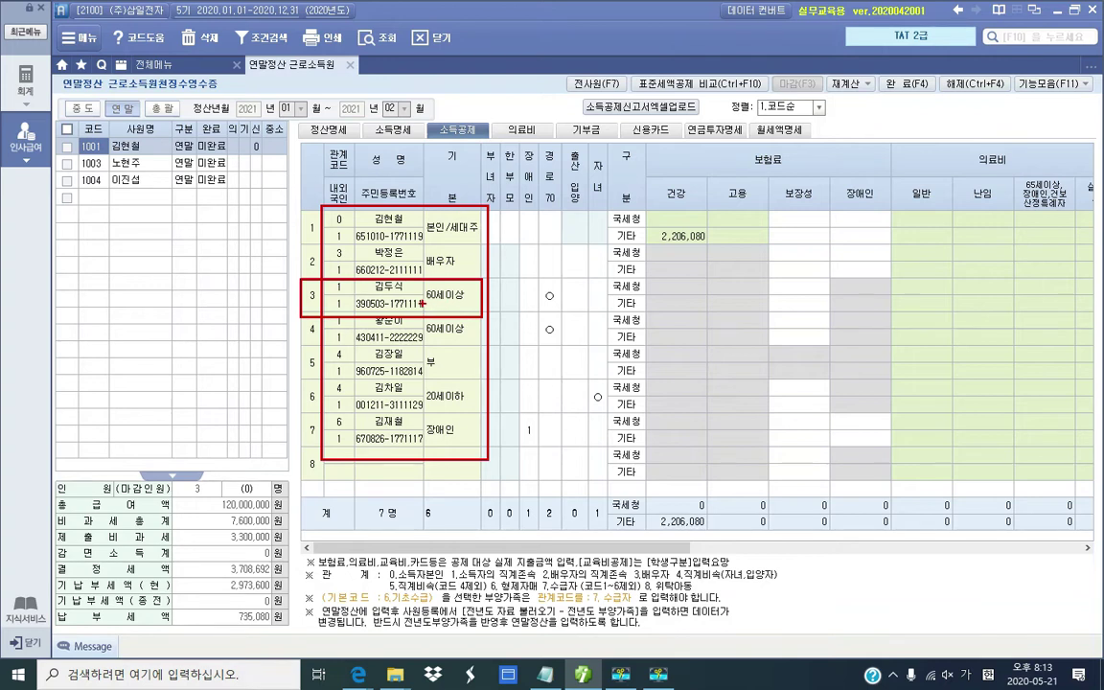
drag(421, 303, 467, 303)
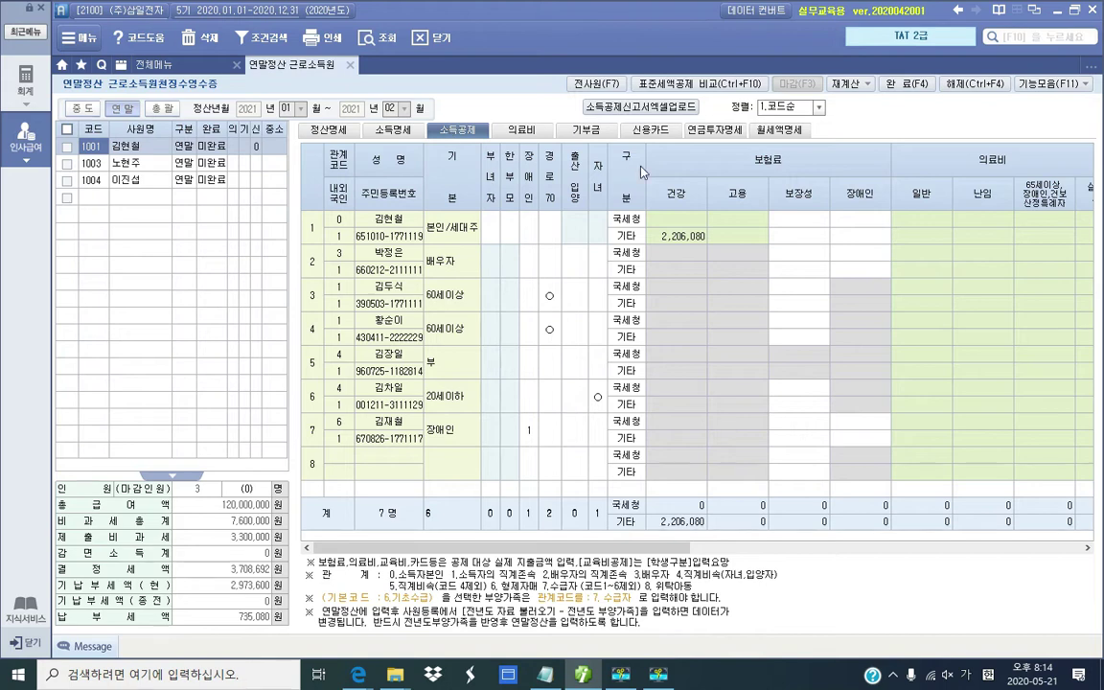
Step: Add the first 소득자의 직계존속 dependent to the 신용카드 section and enter 3,000,000 as the 국세청자료 현금영수증 amount
click(639, 133)
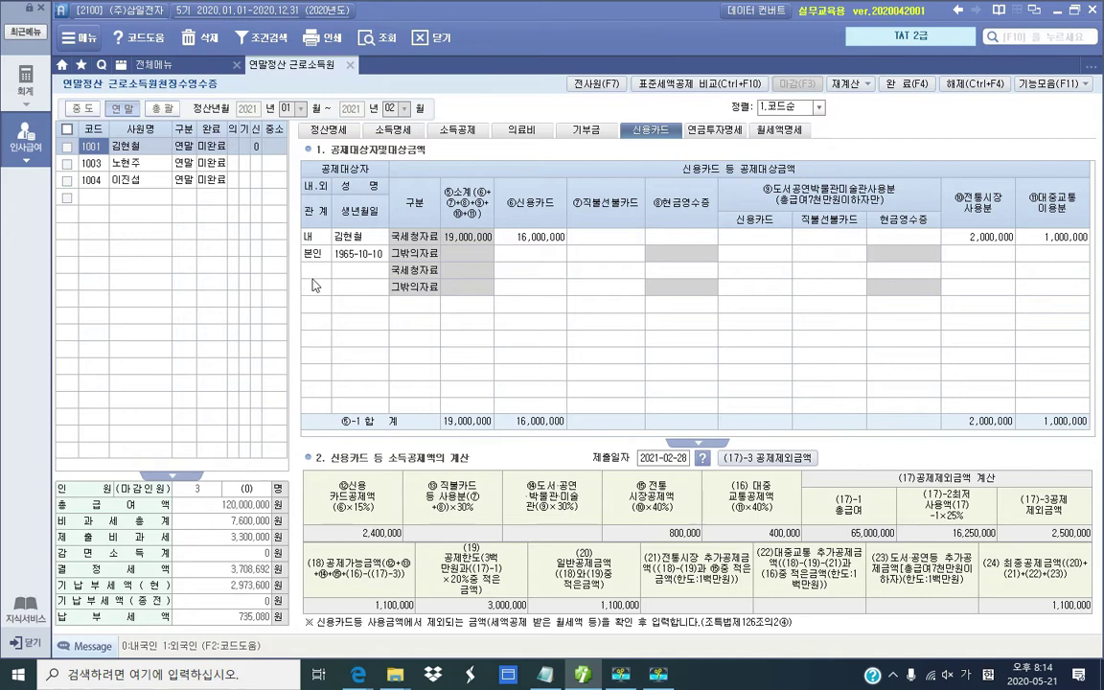
click(312, 274)
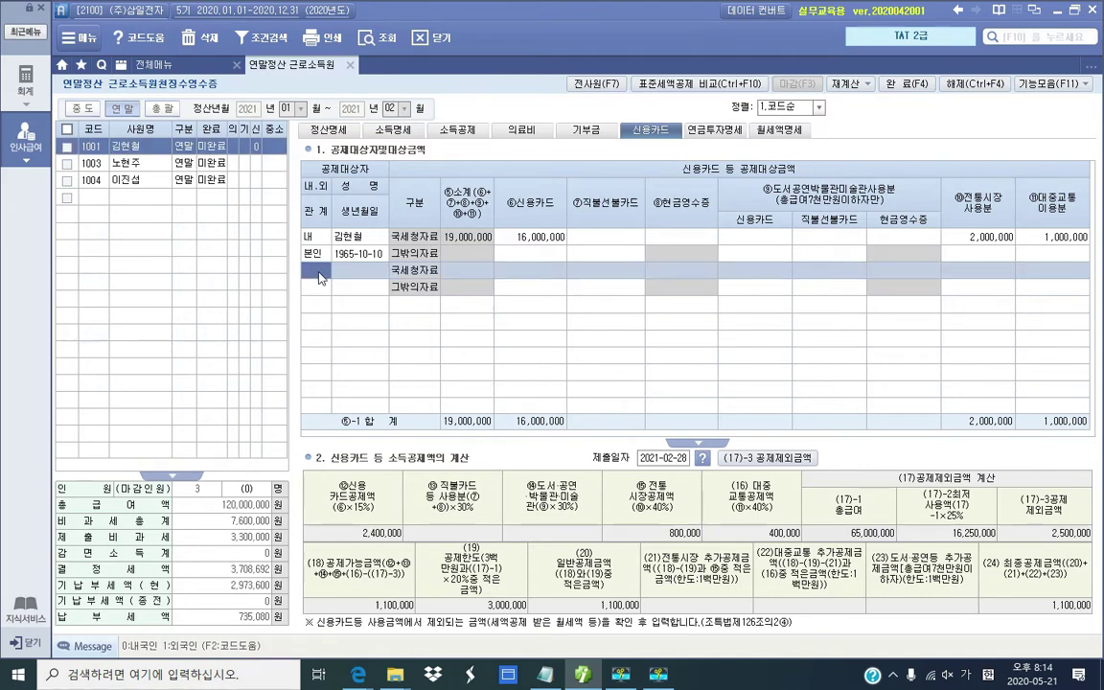
key(F2)
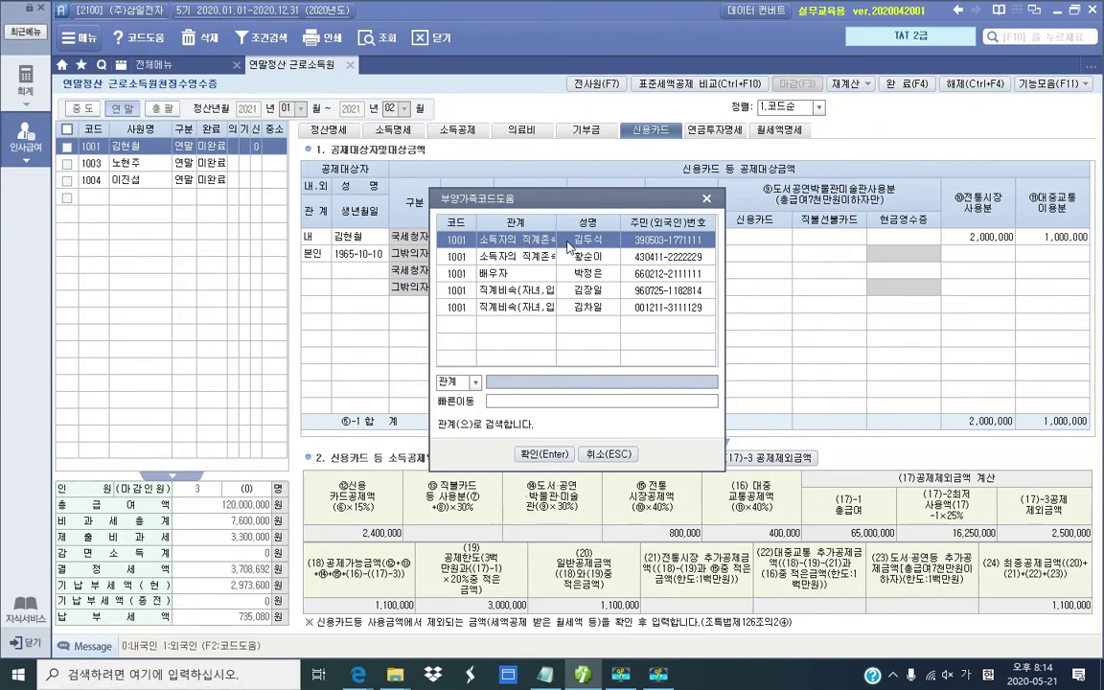
key(Return)
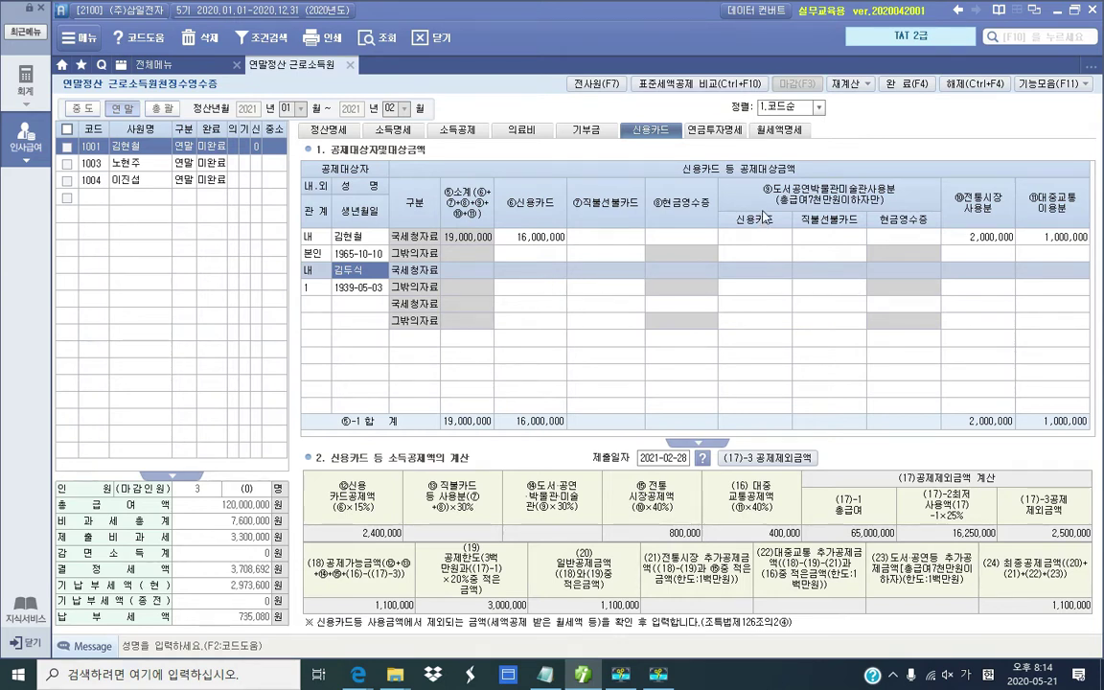
click(680, 275)
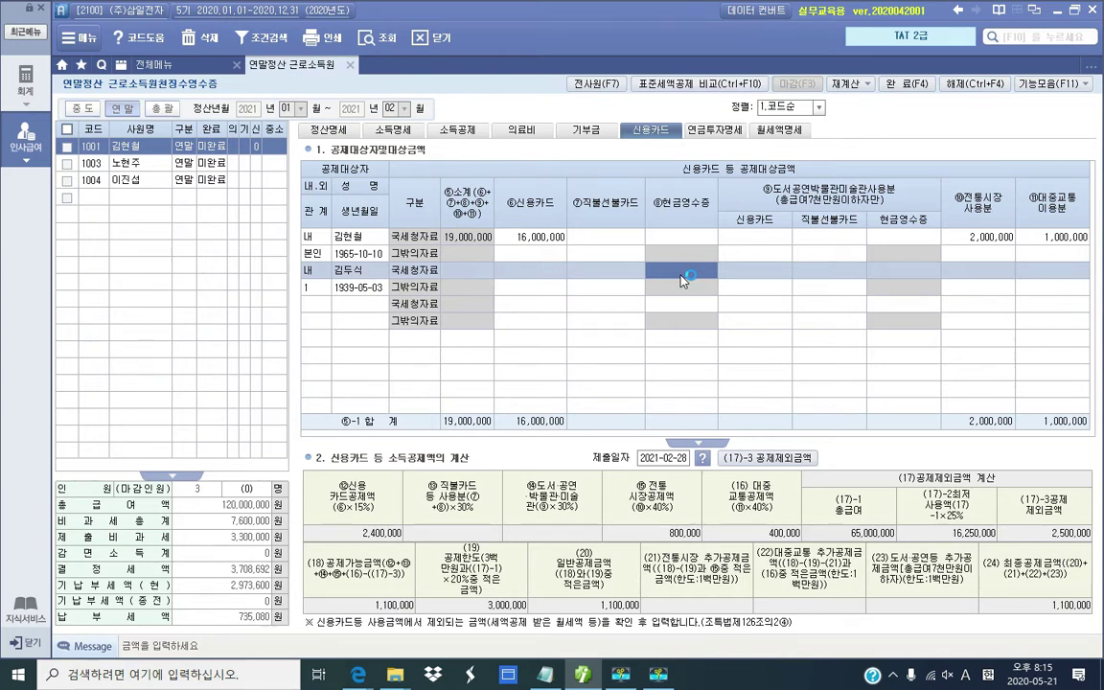
text(3,000,000)
key(Return)
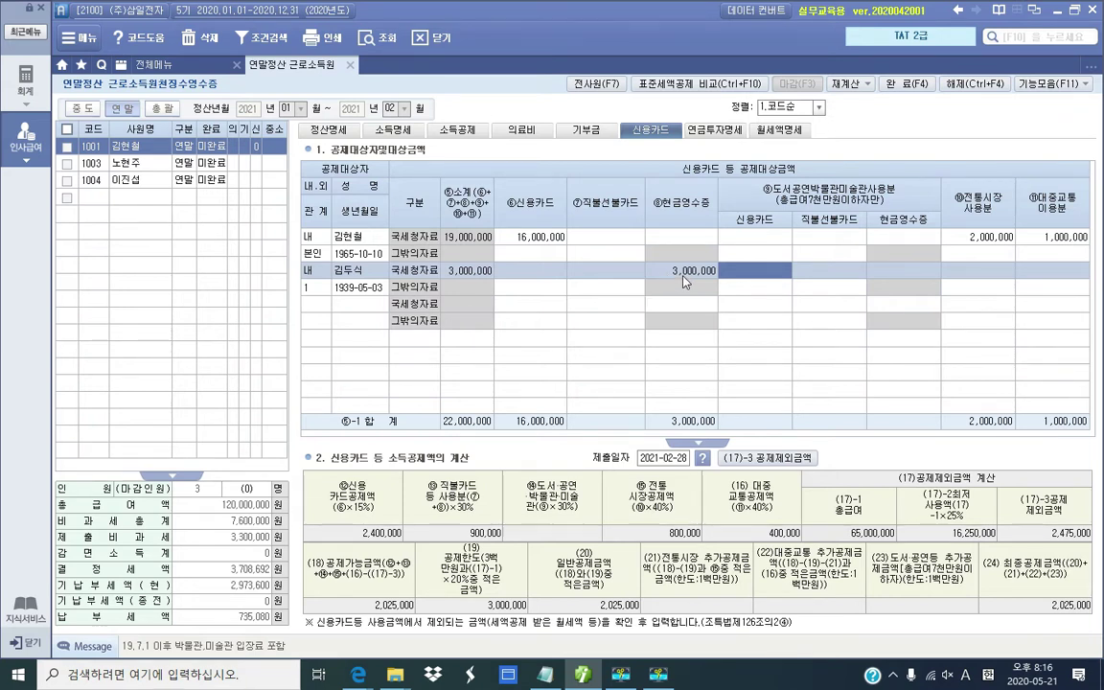
Step: Switch to the textbook PDF and recheck the 현금영수증 document type and usage breakdown in 자료 2
click(358, 674)
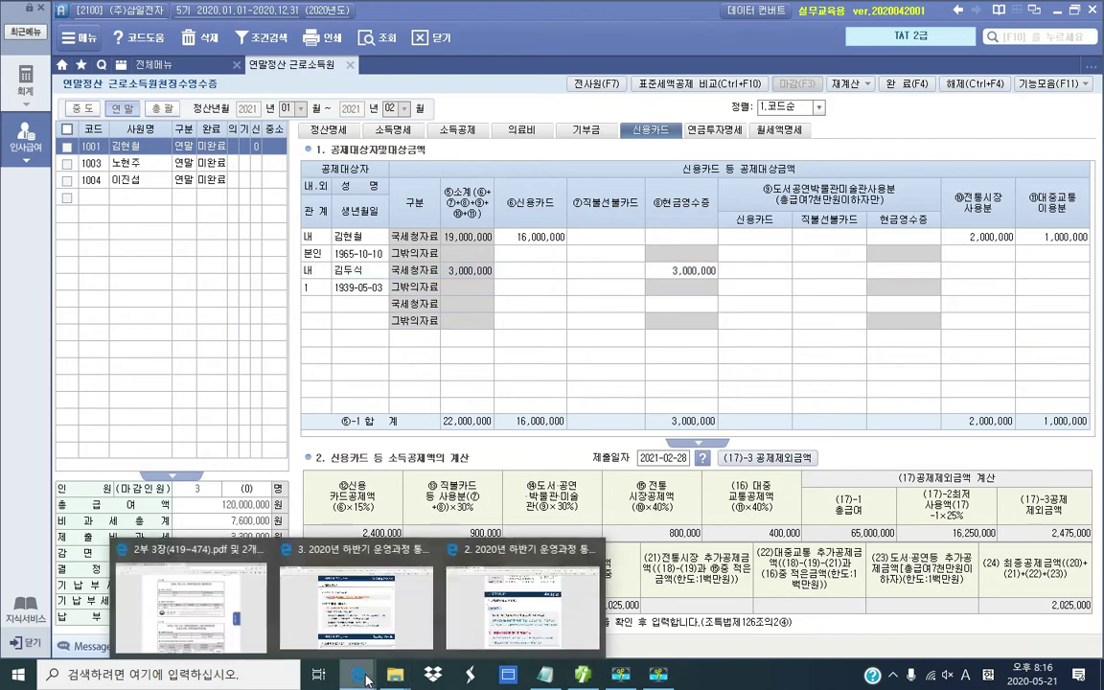
click(266, 640)
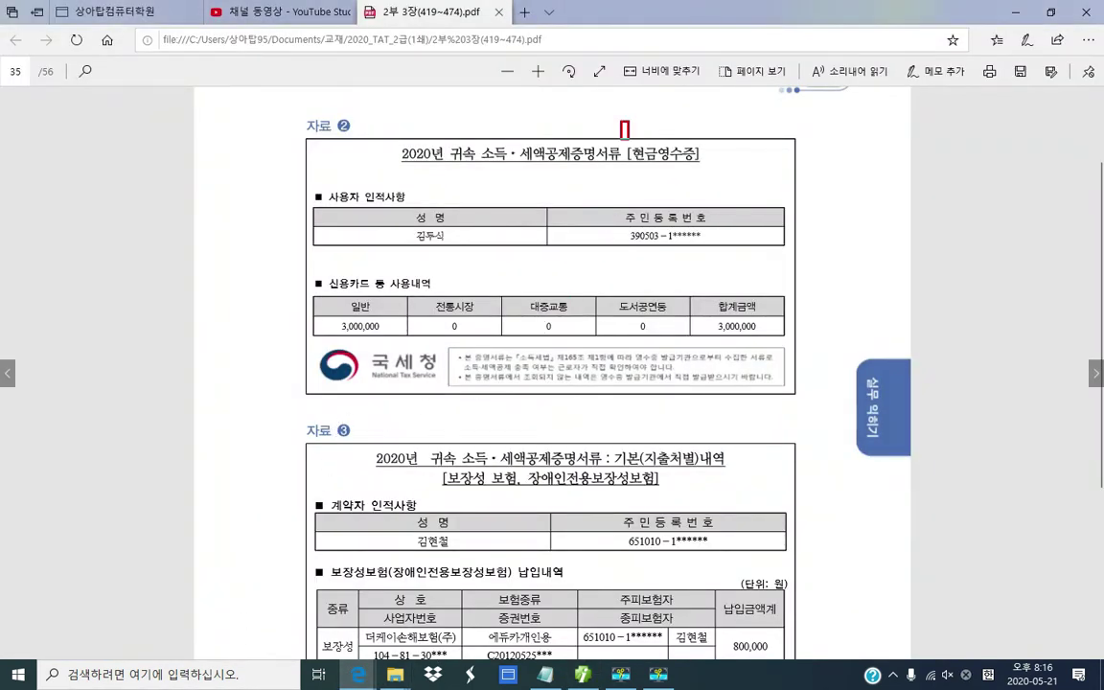
drag(620, 121, 716, 174)
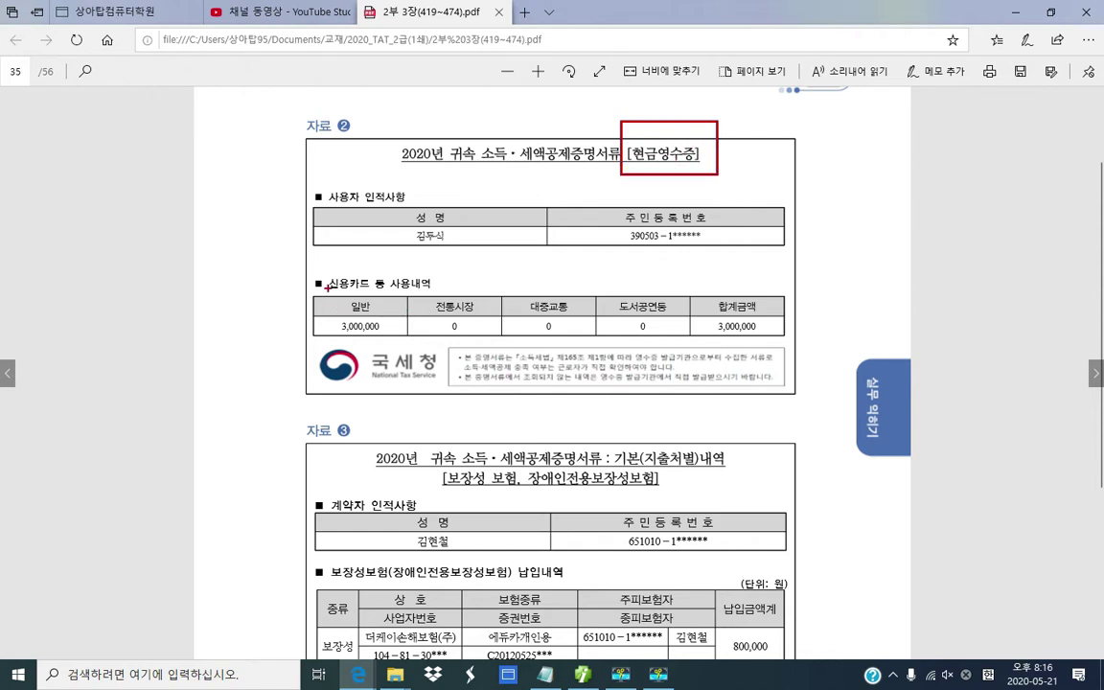
drag(328, 287, 388, 287)
drag(729, 145, 755, 131)
key(Escape)
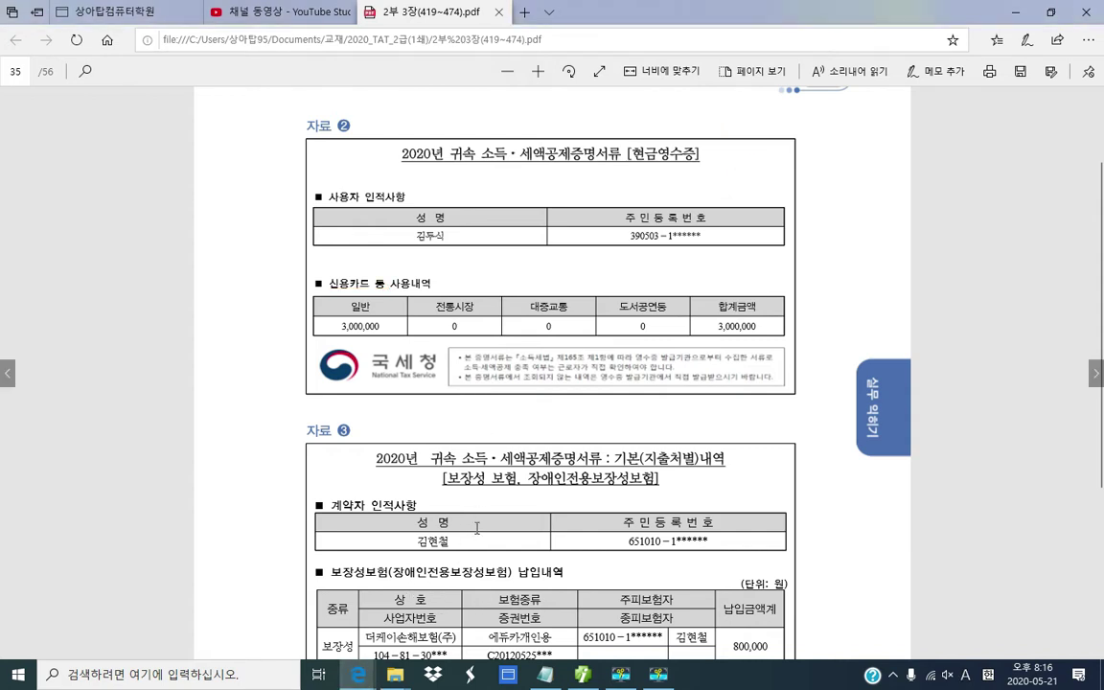
Step: Highlight the policyholder's name in yellow in the 자료 3 보장성 보험 certificate
scroll(476, 523, down, 3)
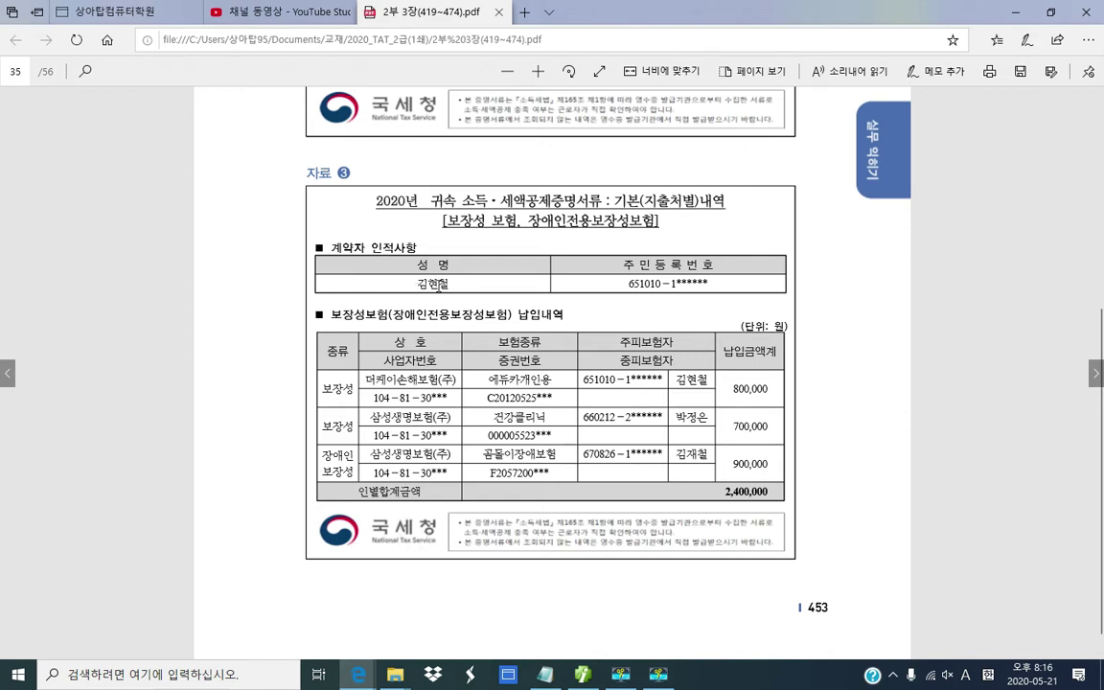
drag(415, 284, 445, 283)
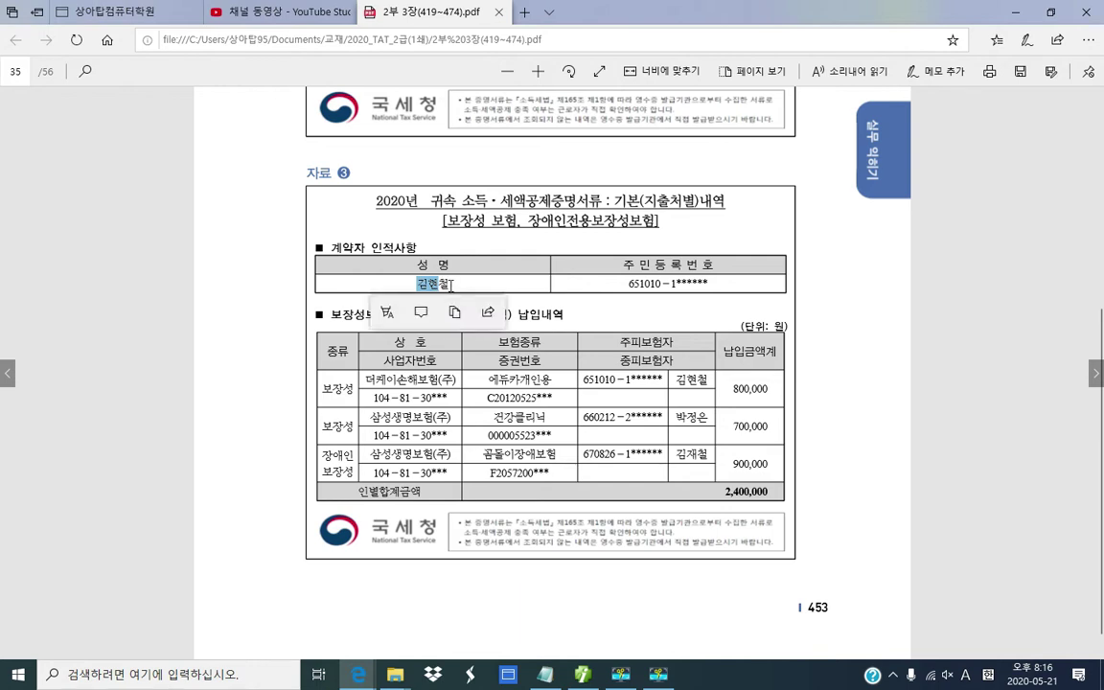
double_click(449, 284)
right_click(428, 287)
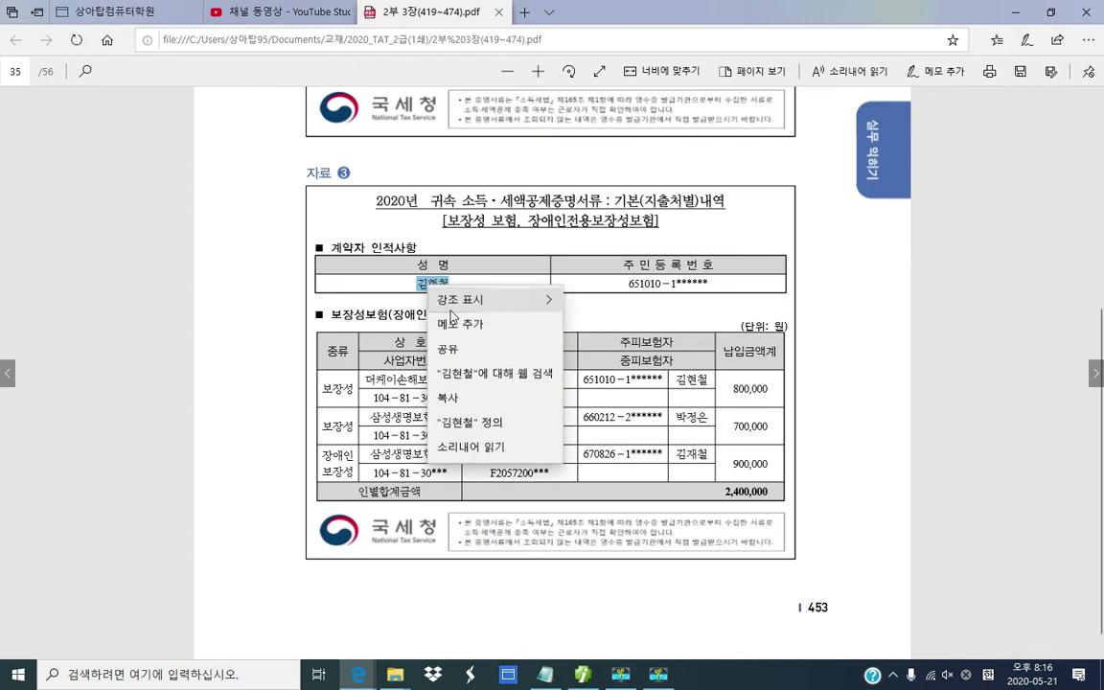
mouse_move(484, 299)
click(581, 296)
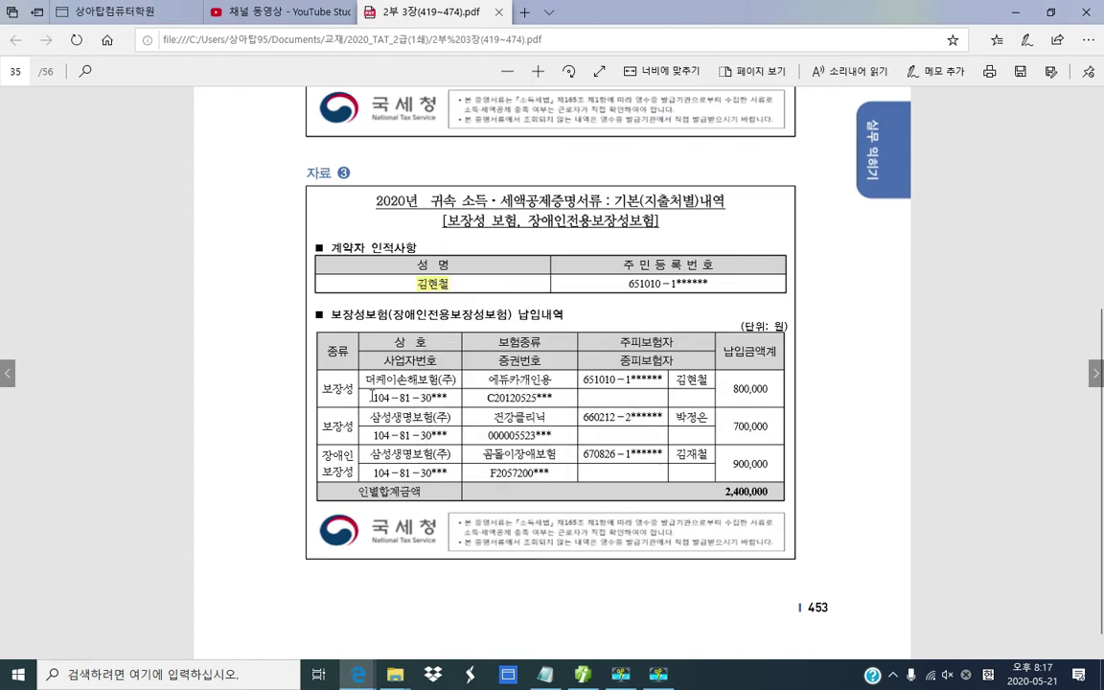
Step: Examine the insurance types and insured persons for each policy in the 자료 3 payment table
mouse_move(320, 377)
mouse_down()
mouse_move(360, 406)
mouse_move(335, 433)
mouse_move(360, 442)
mouse_up()
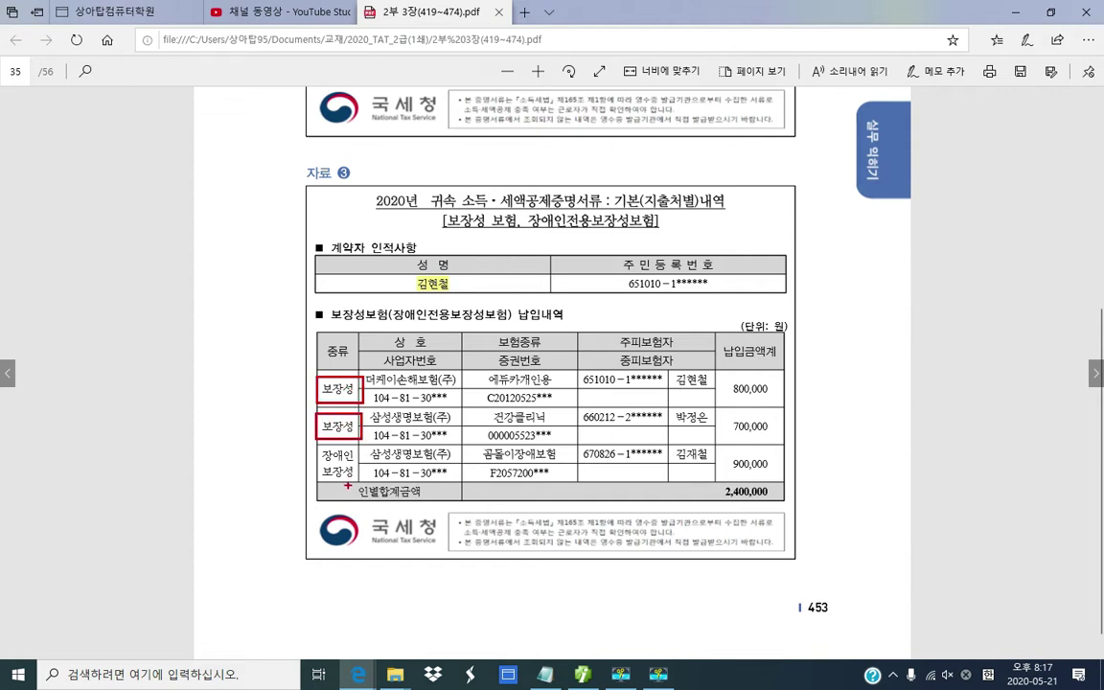
drag(299, 459, 305, 470)
drag(688, 386, 711, 385)
drag(673, 423, 710, 422)
key(Escape)
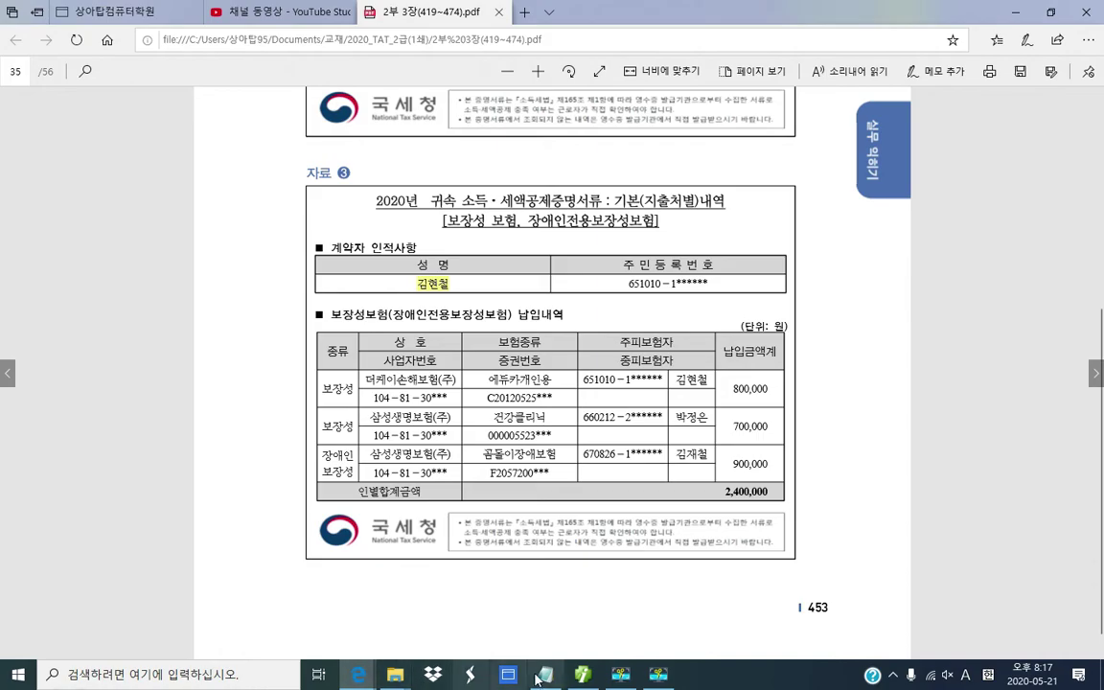
Step: Switch to SmartA, open the employee's 소득공제 section, and recheck the insurance payments in the textbook's 자료 3
key(alt+Tab)
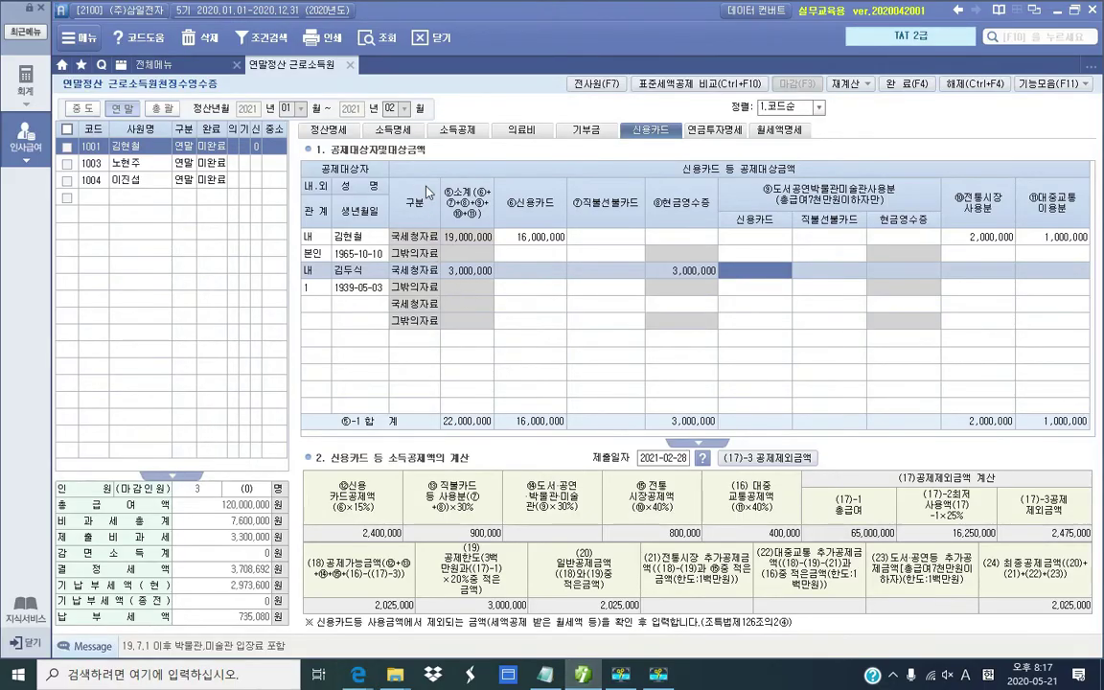
click(447, 130)
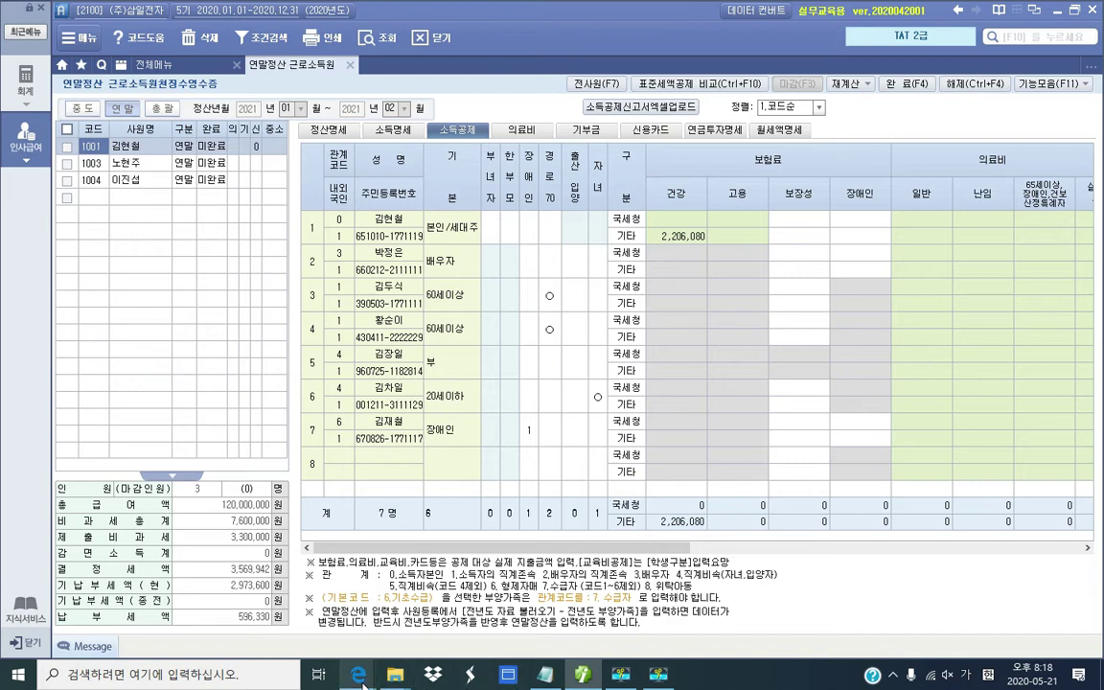
mouse_move(357, 675)
click(223, 596)
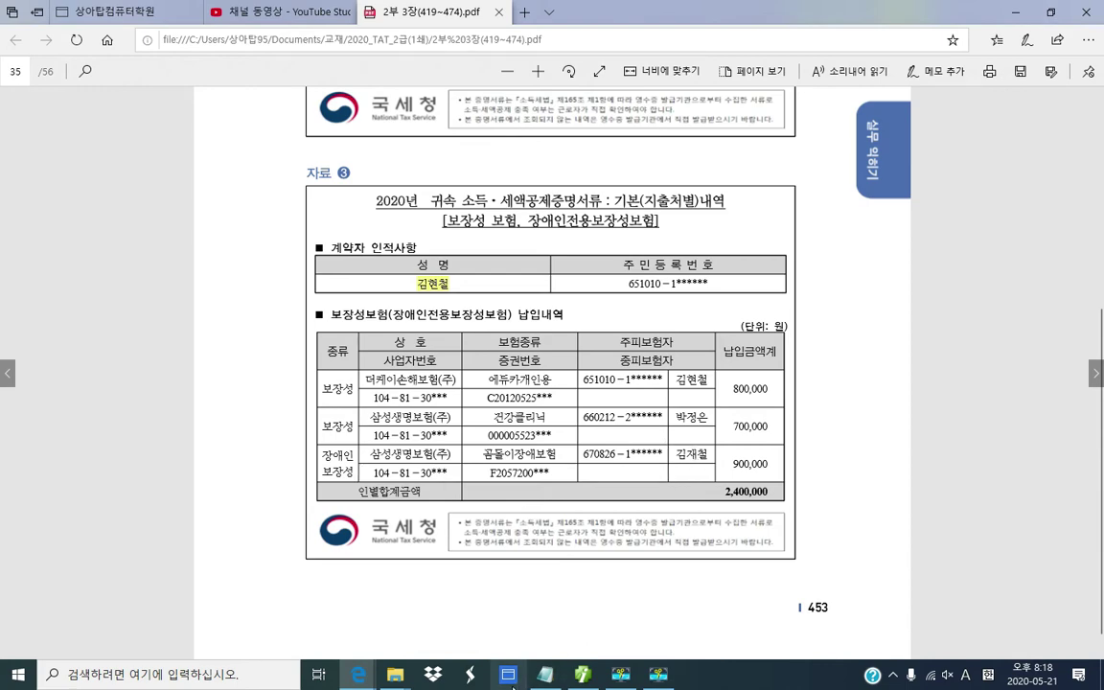
mouse_move(571, 678)
click(518, 607)
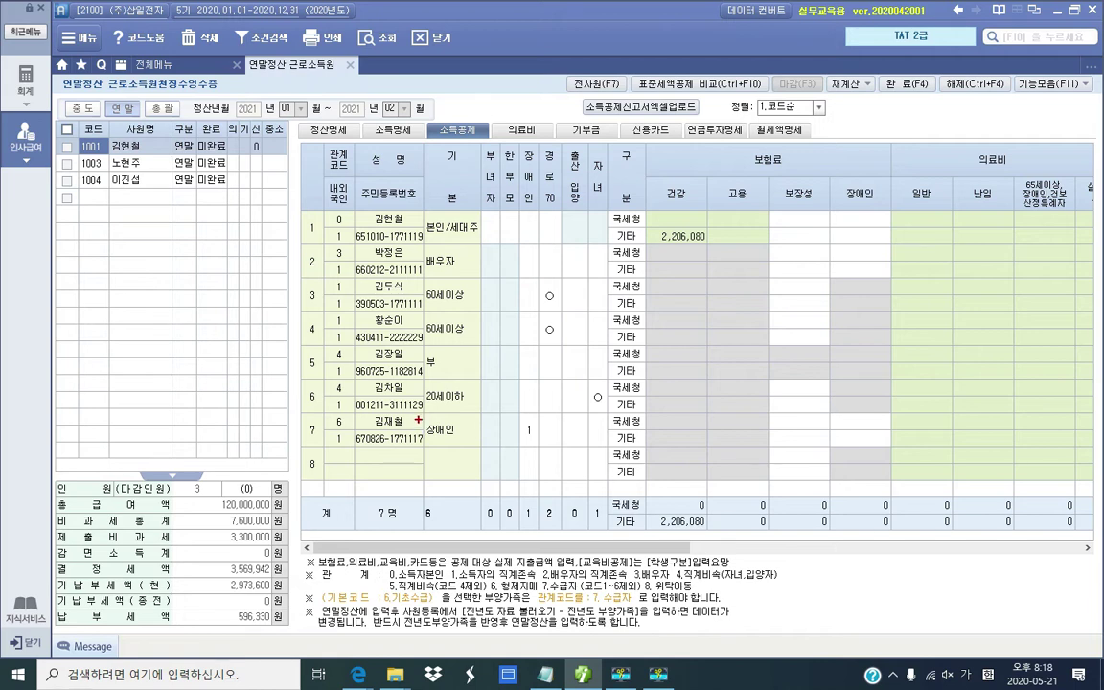
Step: Examine the seventh dependent's 장애인 status, the 보험료 columns and the employee's 국세청 row in the 소득공제 section
drag(419, 421, 463, 447)
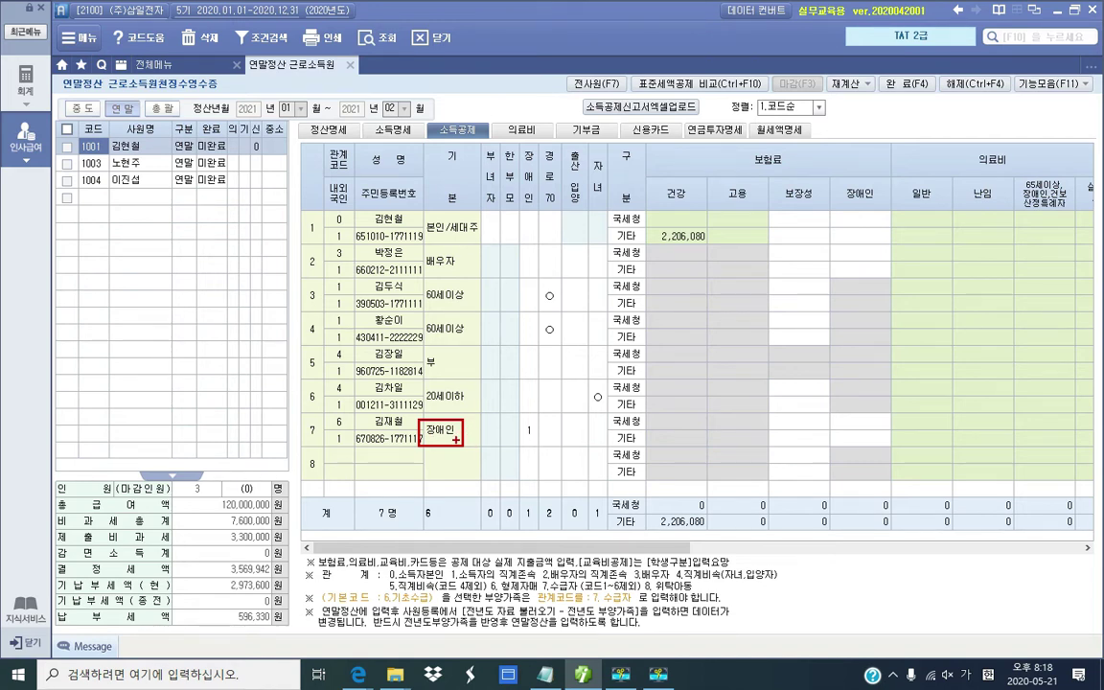
key(Escape)
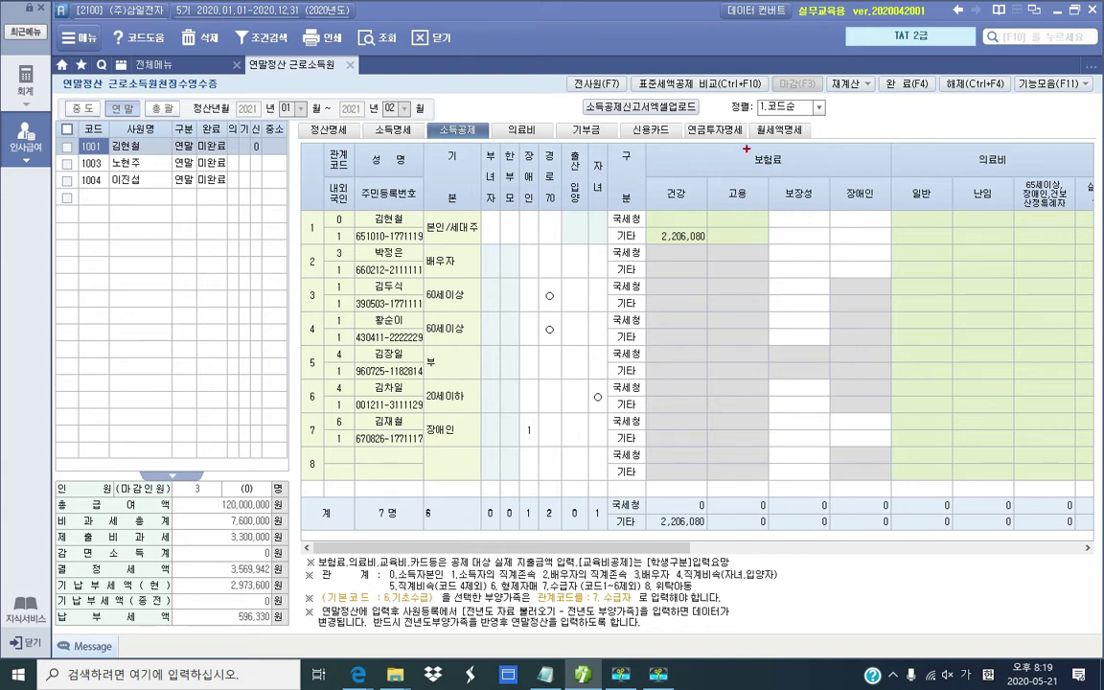
drag(747, 148, 797, 171)
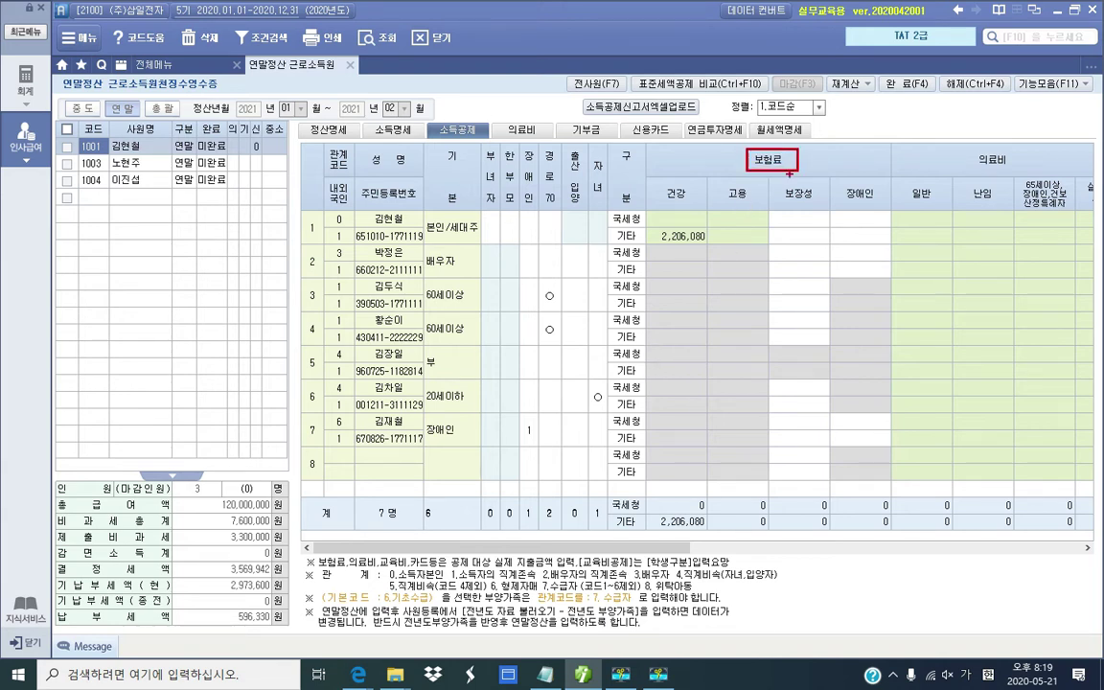
drag(608, 223, 644, 221)
key(Escape)
Step: Enter 800,000 as the employee's own 국세청 보장성 insurance premium
click(792, 220)
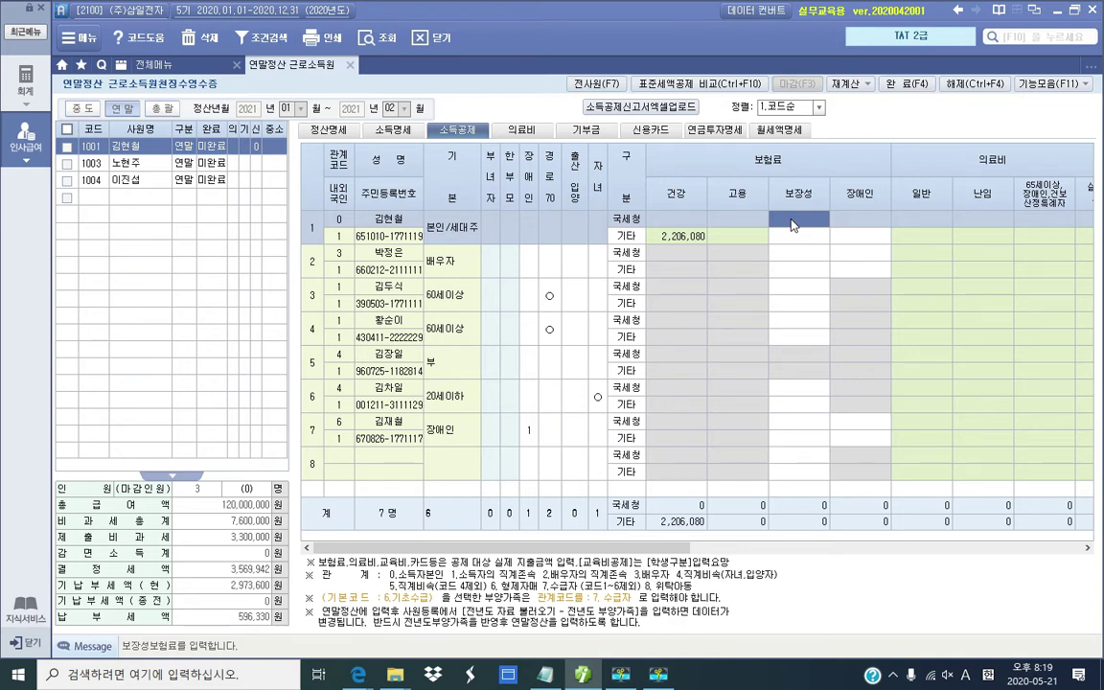
text(8000000)
key(Return)
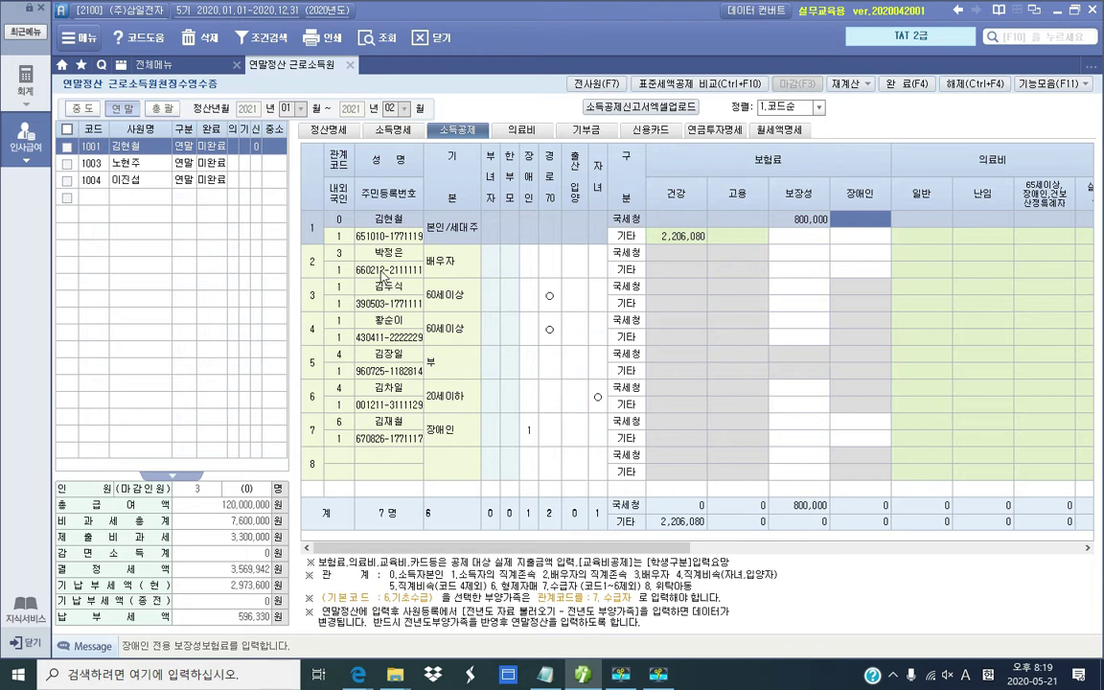
click(811, 253)
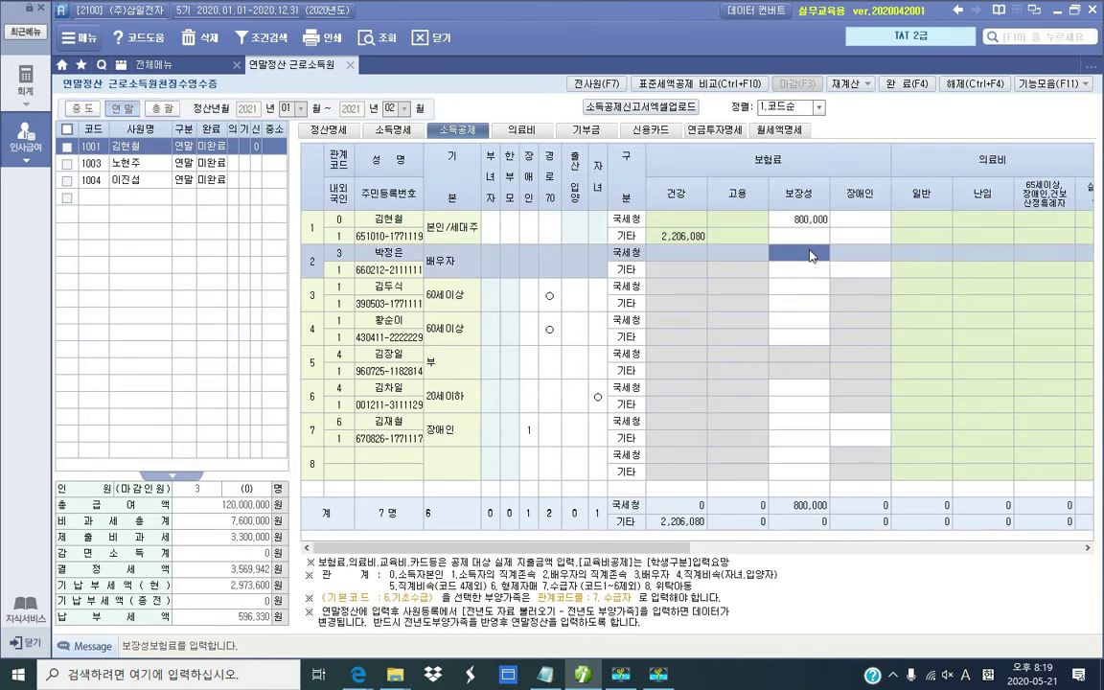
text(8000000)
key(Return)
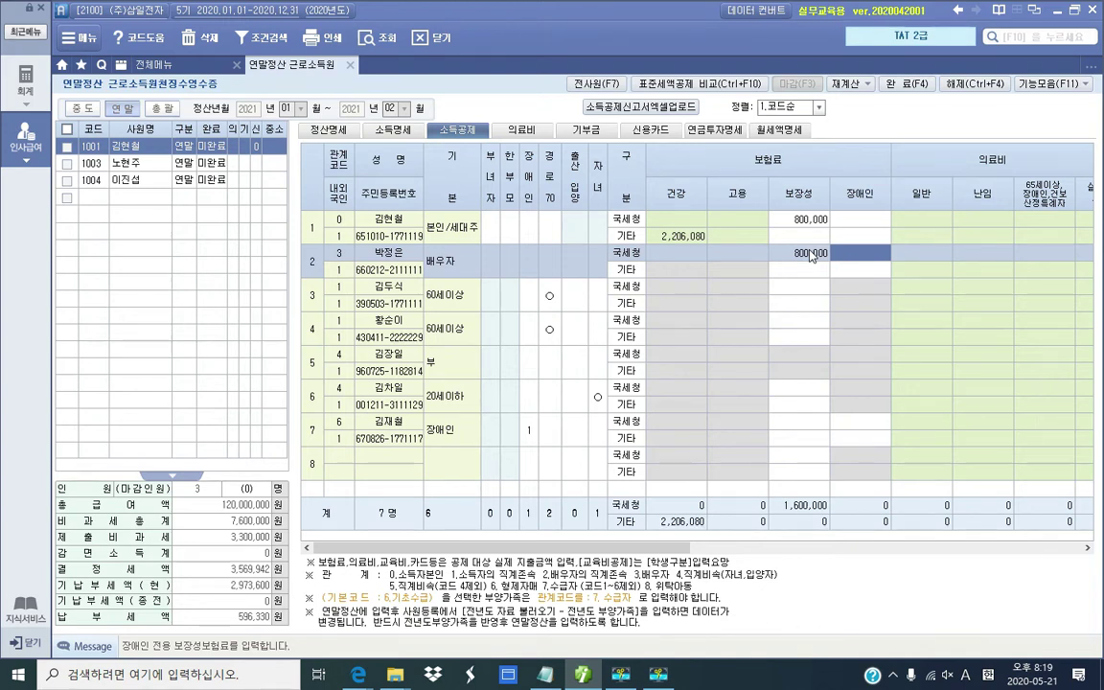
Step: Set the spouse's 국세청 보장성 premium to 700,000 and the disabled sibling's 국세청 장애인 premium to 900,000
click(813, 255)
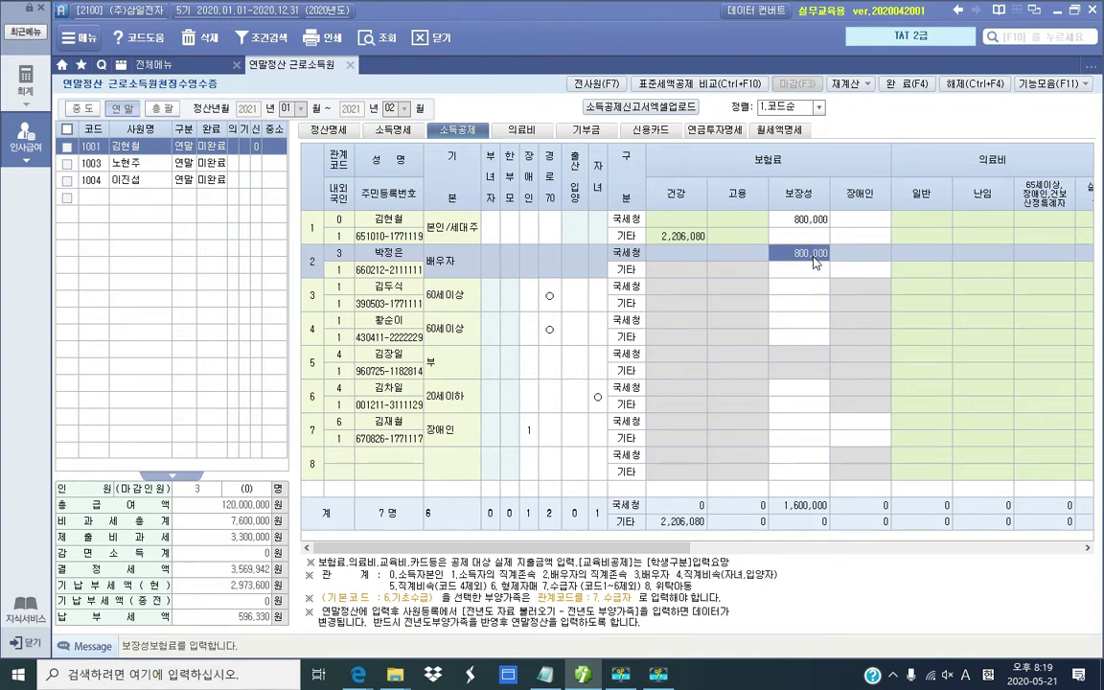
text(700000)
key(Return)
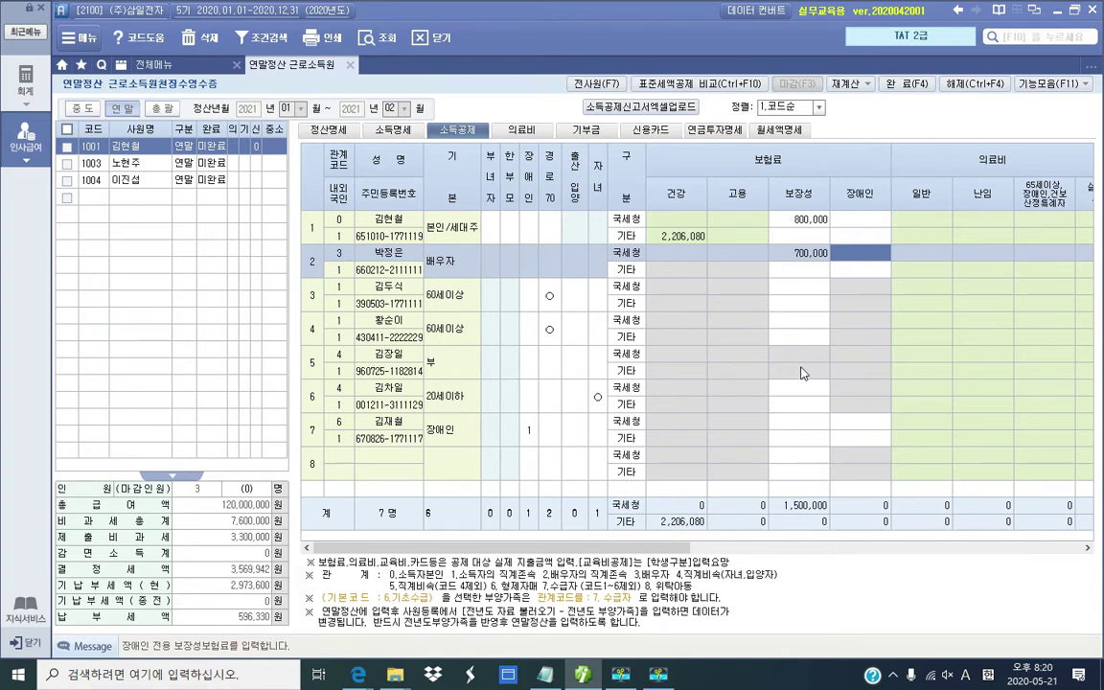
click(854, 425)
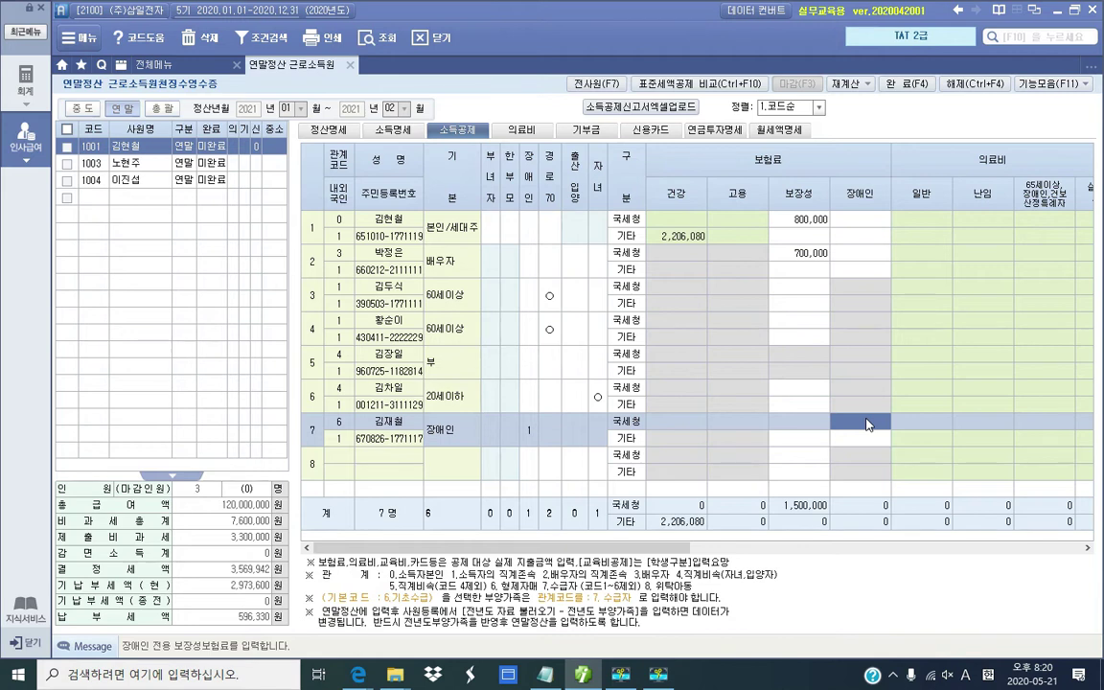
text(9000000)
key(Return)
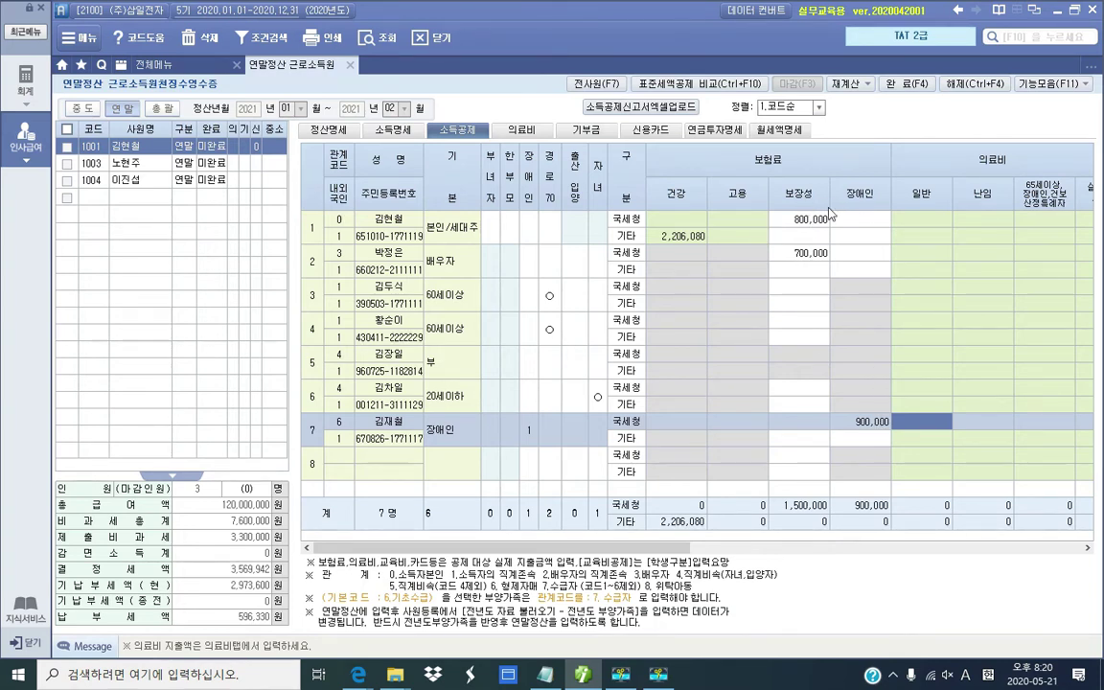
click(873, 422)
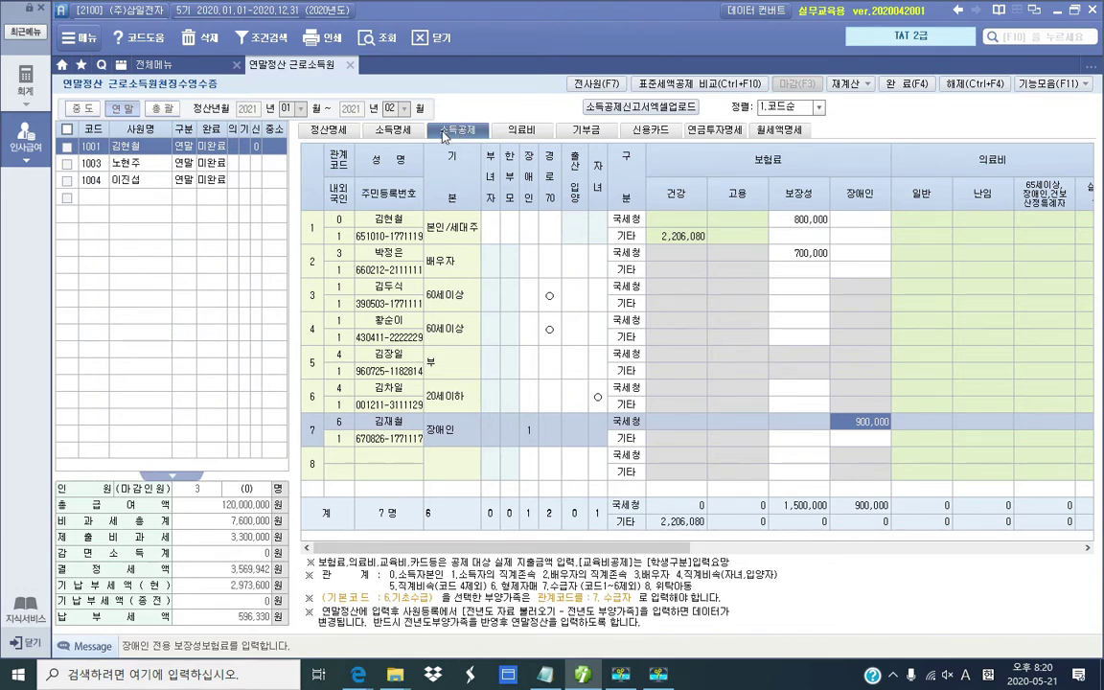
Step: Open the 정산명세 section and review the calculation details of 42.신용카드등 소득공제
click(326, 131)
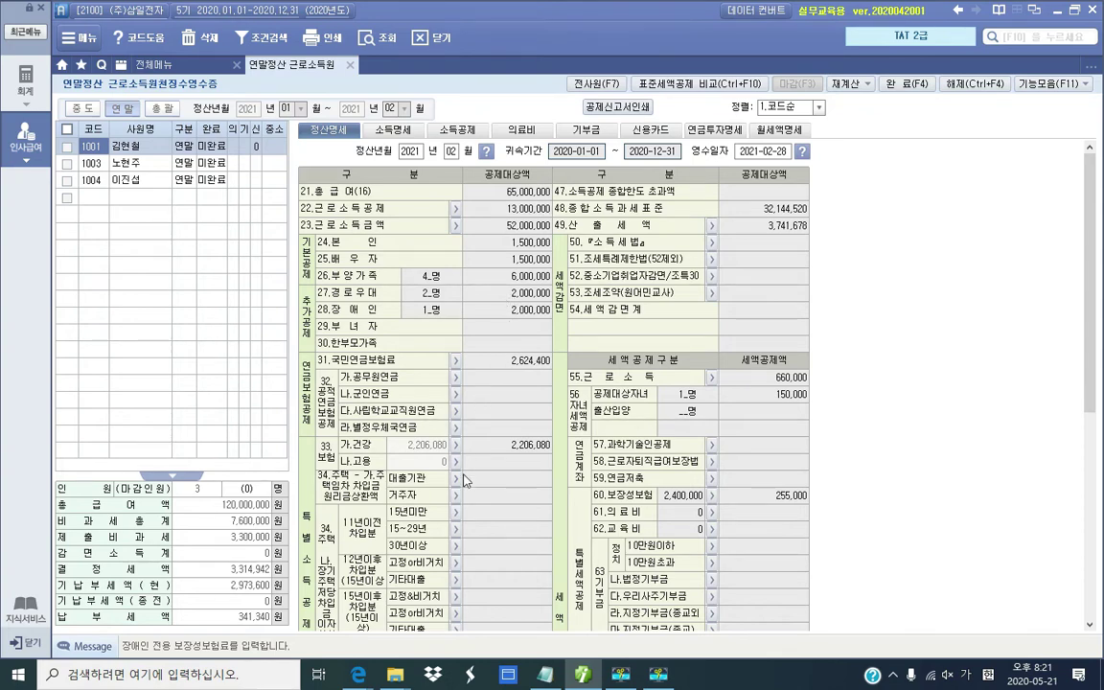
scroll(464, 479, down, 2)
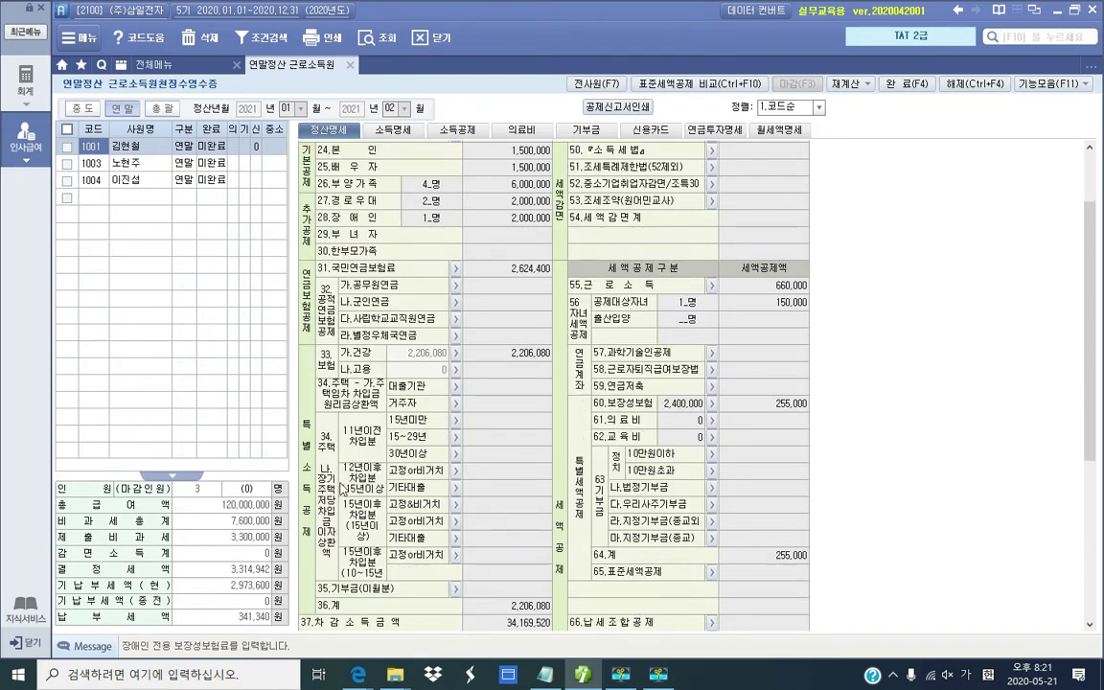
scroll(340, 513, down, 4)
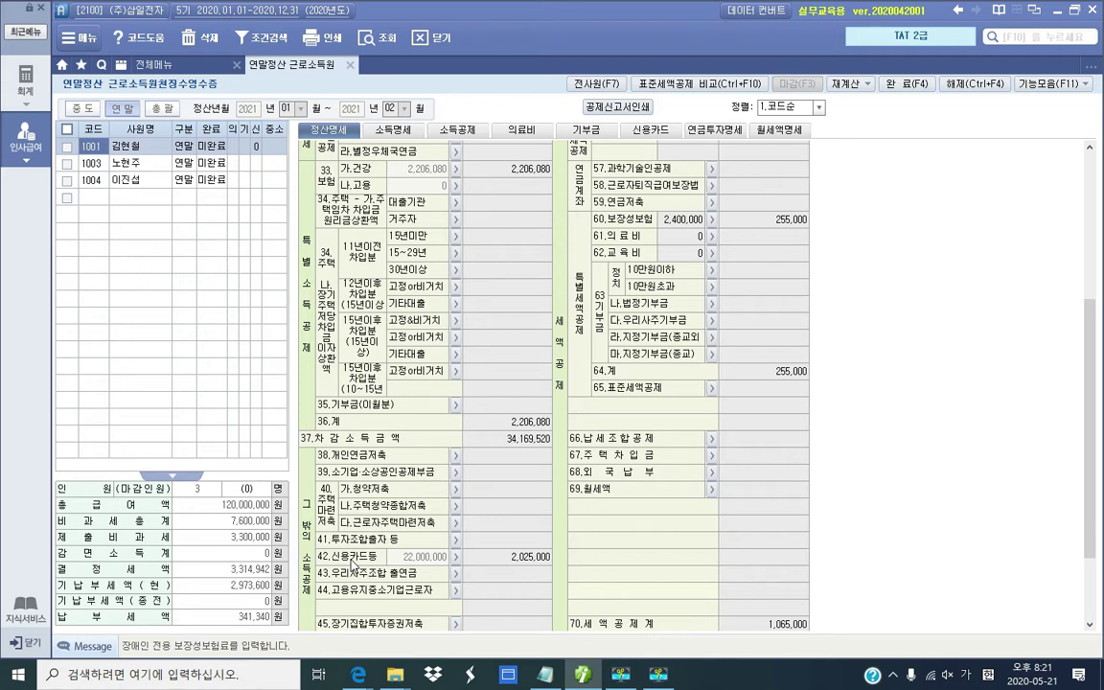
click(456, 559)
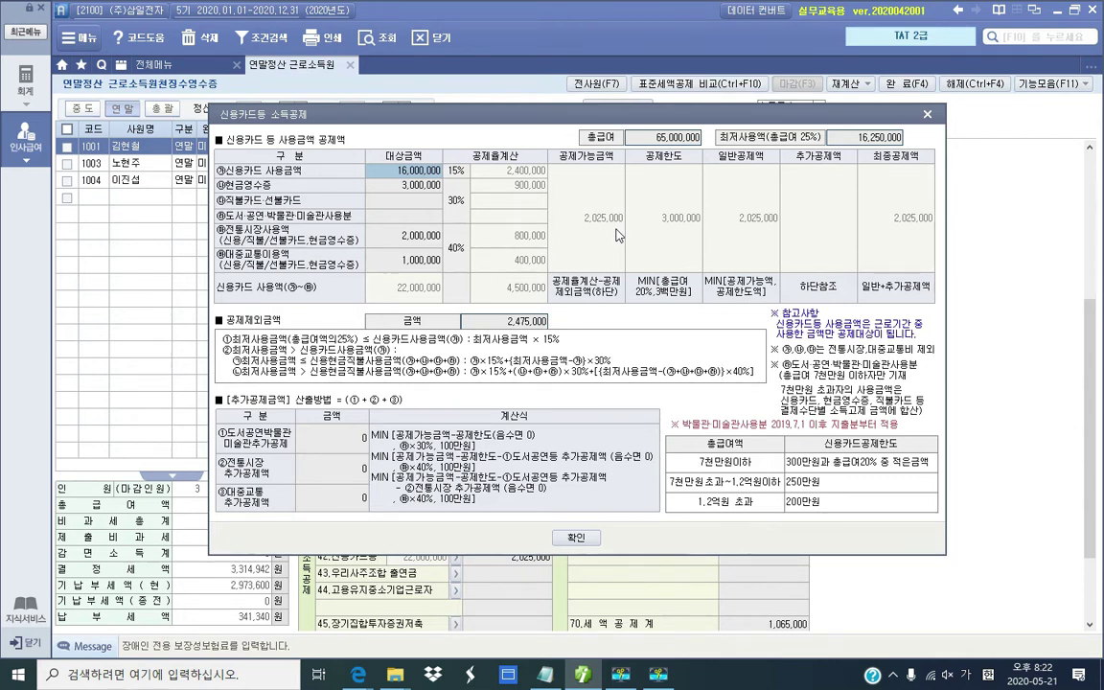
click(576, 538)
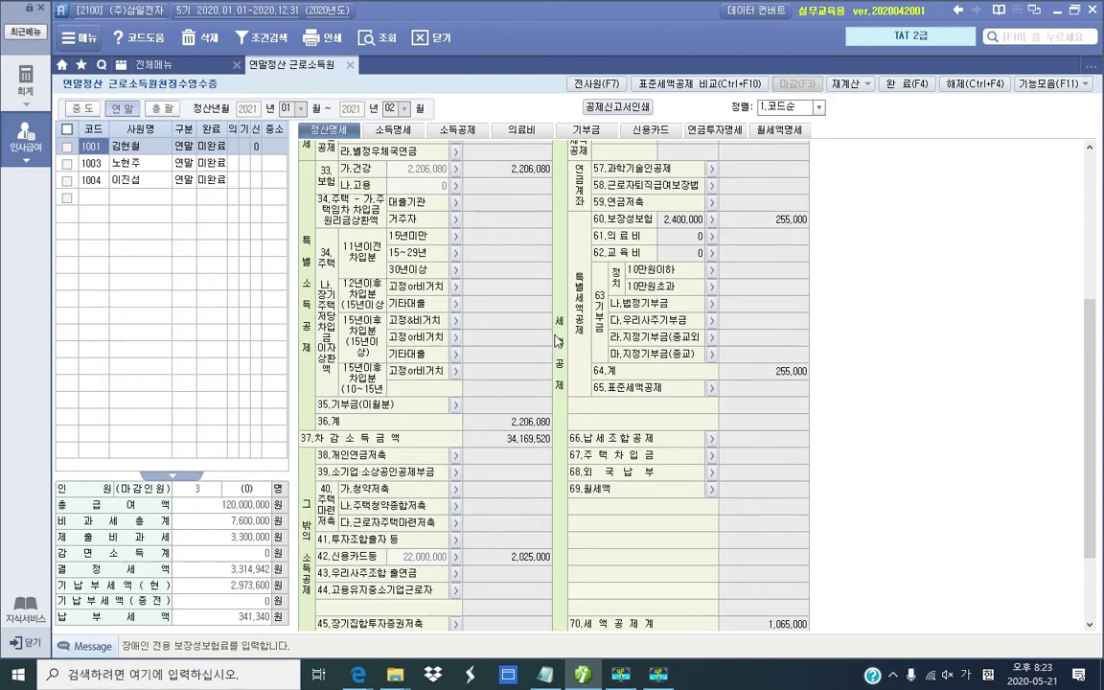
Step: Review the 60.보장성보험 tax credit details, including spending and eligible amounts, and check the 차감징수세액 in 정산명세
scroll(502, 307, up, 2)
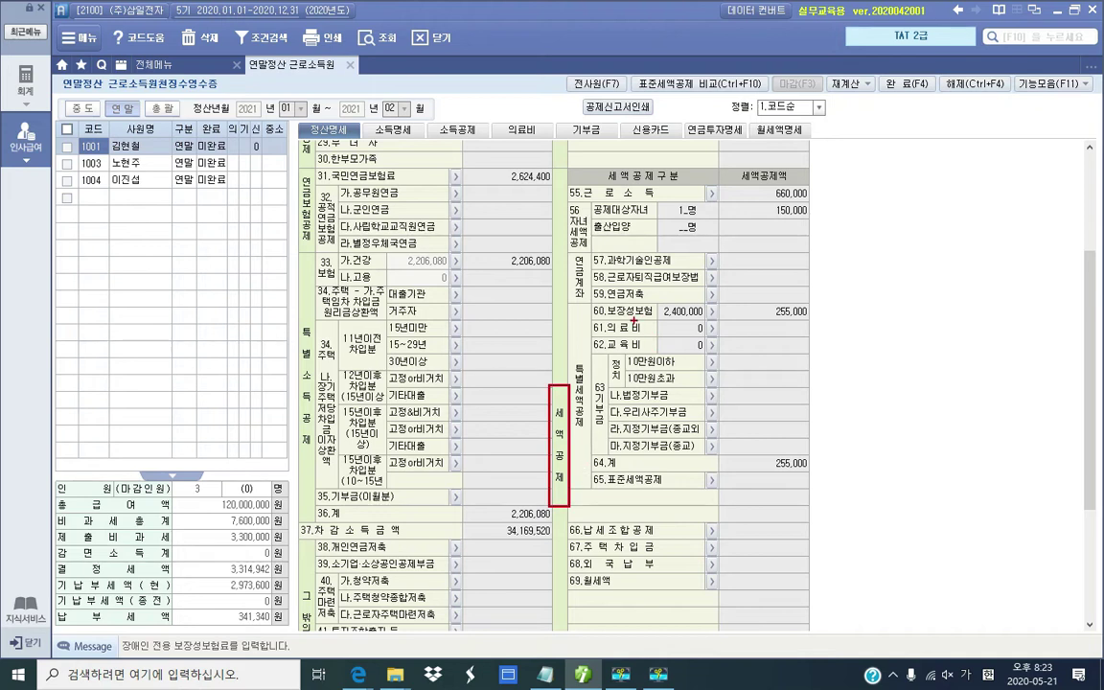
mouse_move(588, 301)
mouse_down()
mouse_move(605, 316)
mouse_move(715, 321)
mouse_up()
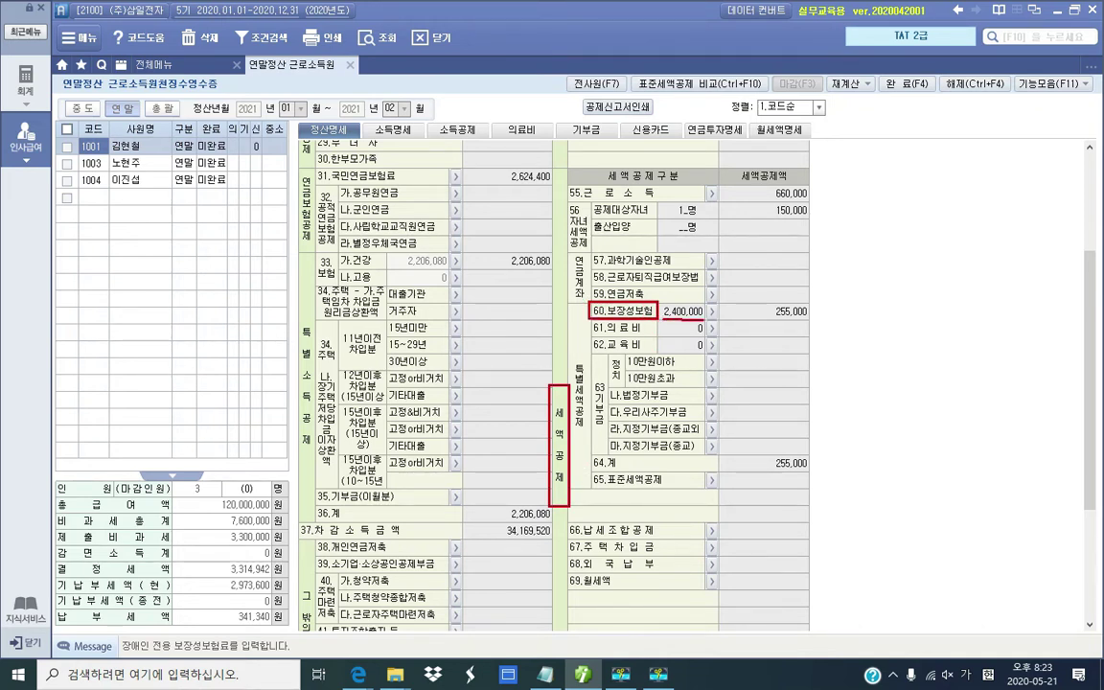
key(Escape)
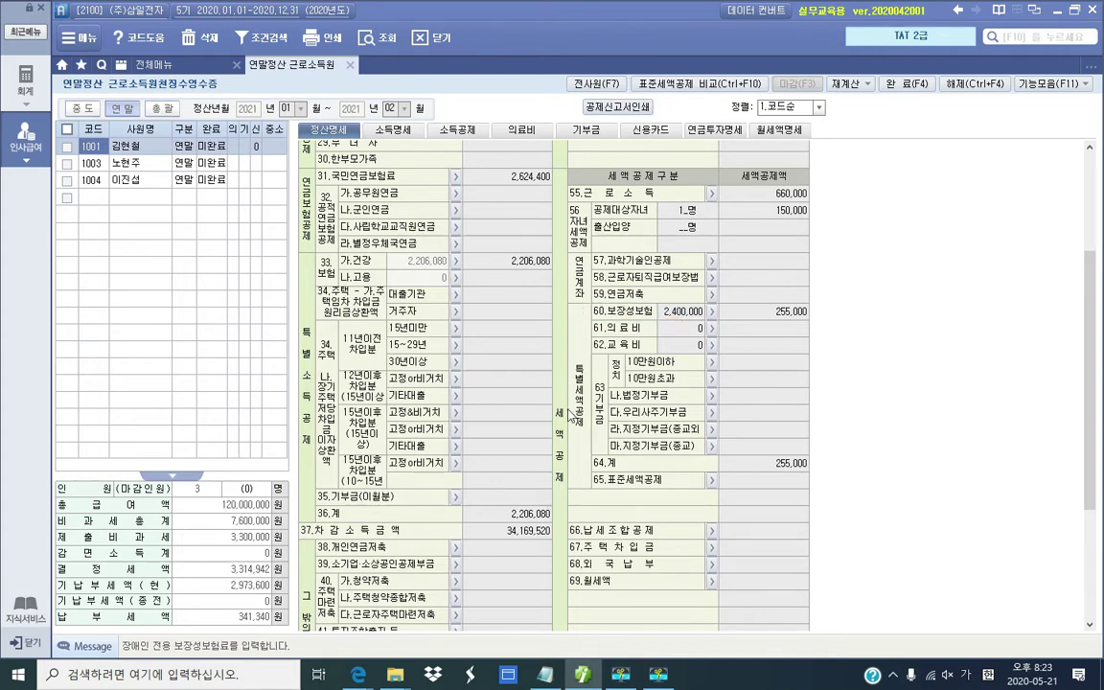
click(711, 313)
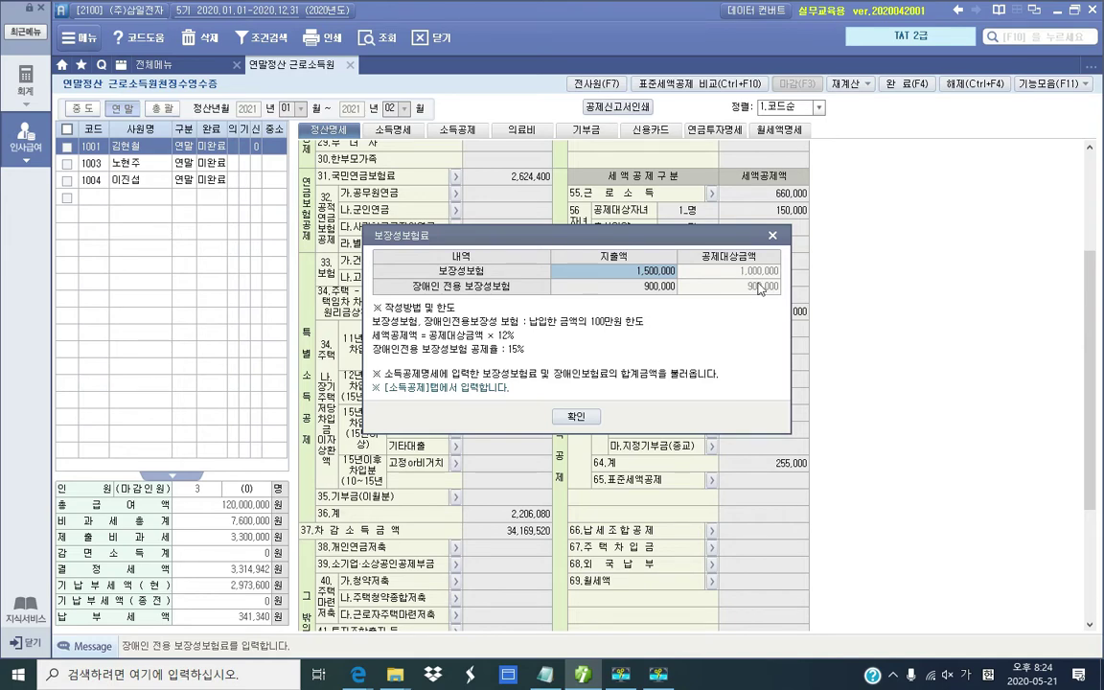
click(575, 416)
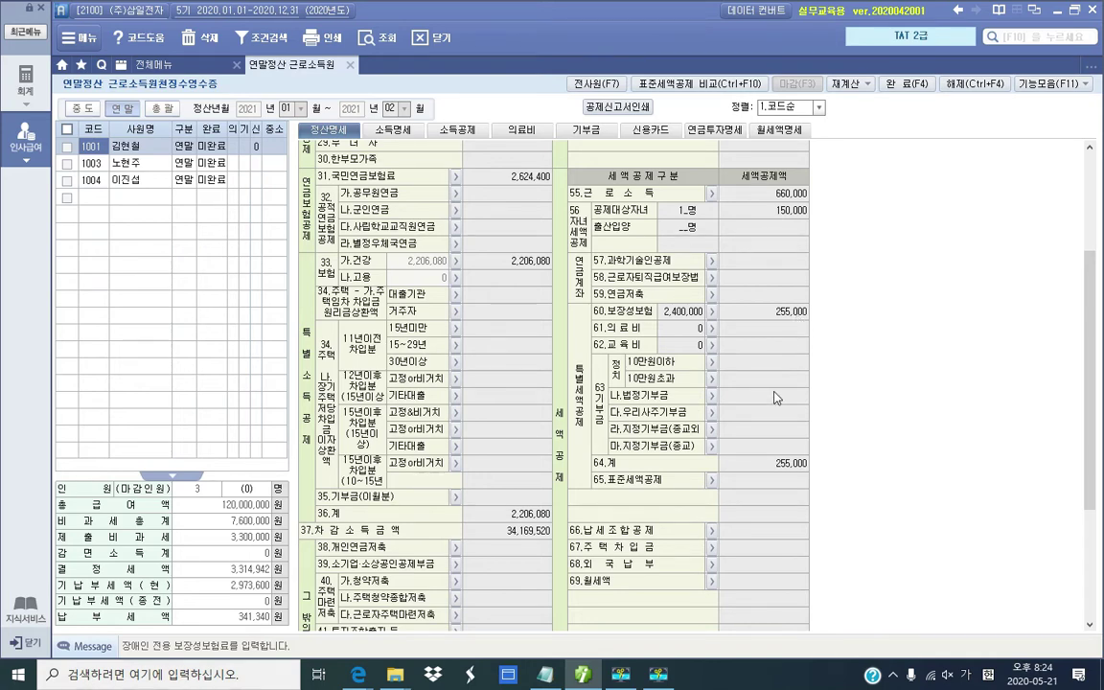
scroll(776, 398, down, 5)
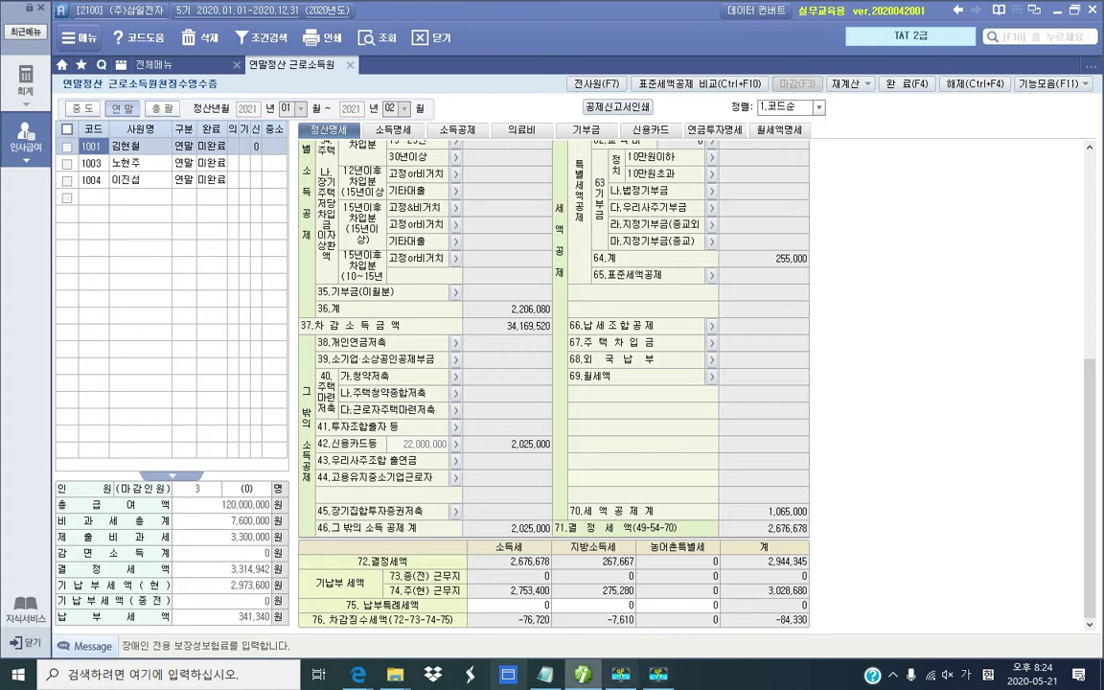
Step: Switch to the textbook PDF and bring the 자료 4 의료비 certificate on page 36 into readable view
mouse_move(355, 675)
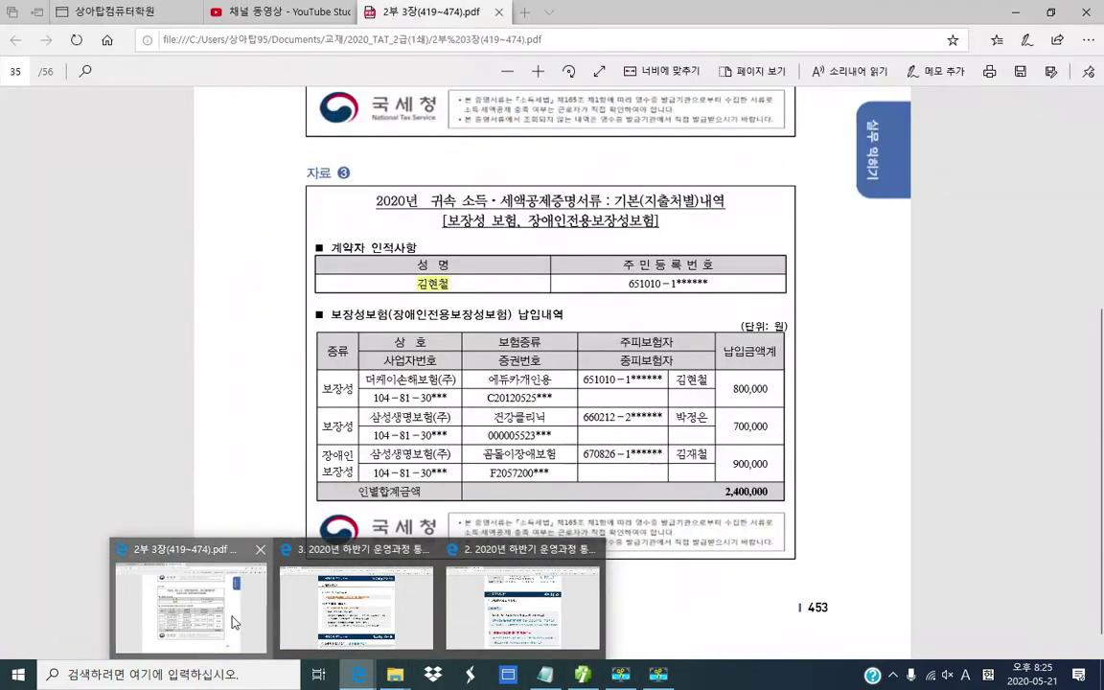
click(254, 586)
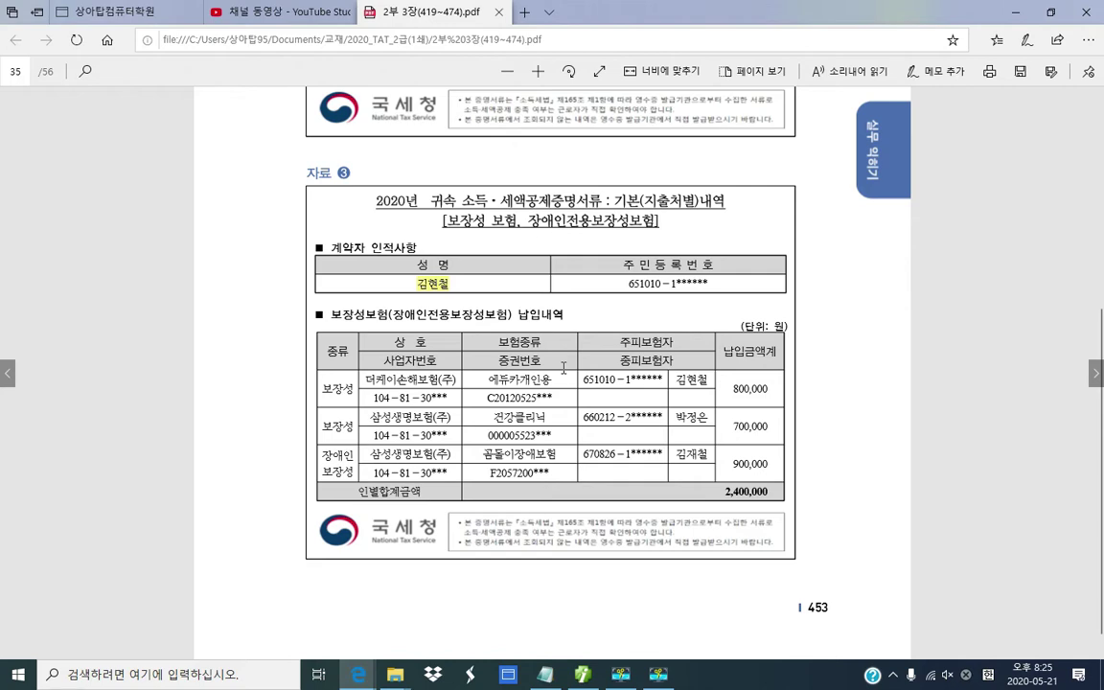
click(1088, 374)
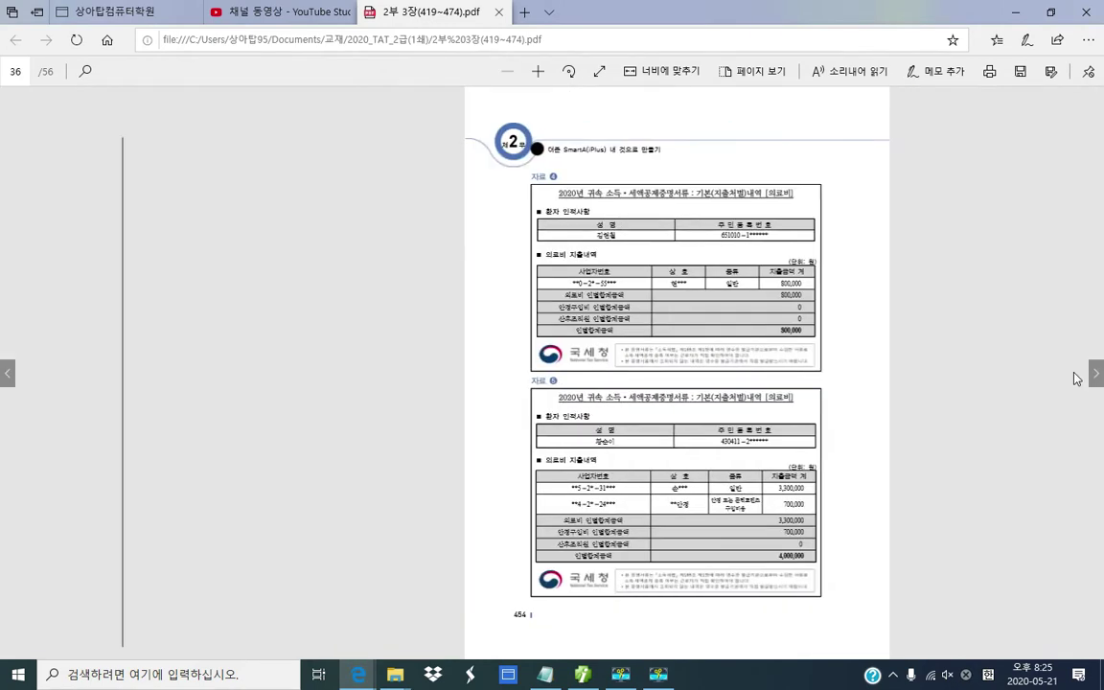
click(537, 71)
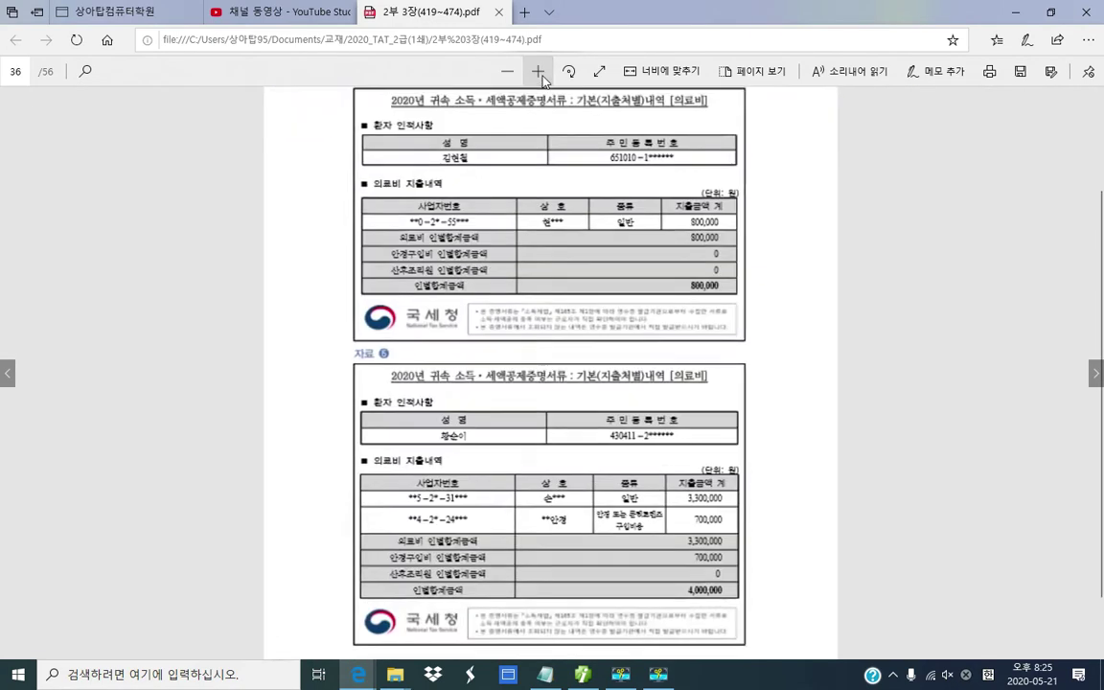
click(540, 72)
scroll(412, 232, up, 3)
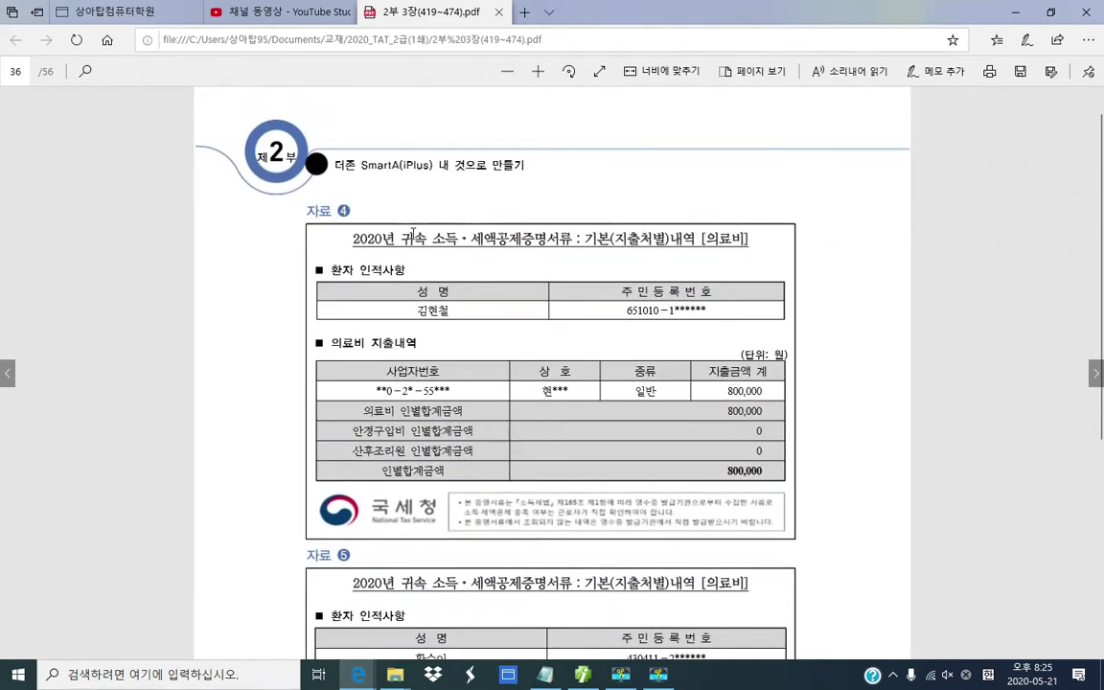
Step: Mark the 의료비 title, 국세청 logo, patient name, the expense total rows and the 안경구입비 row in 자료 4
key(ctrl+2)
drag(690, 221, 778, 269)
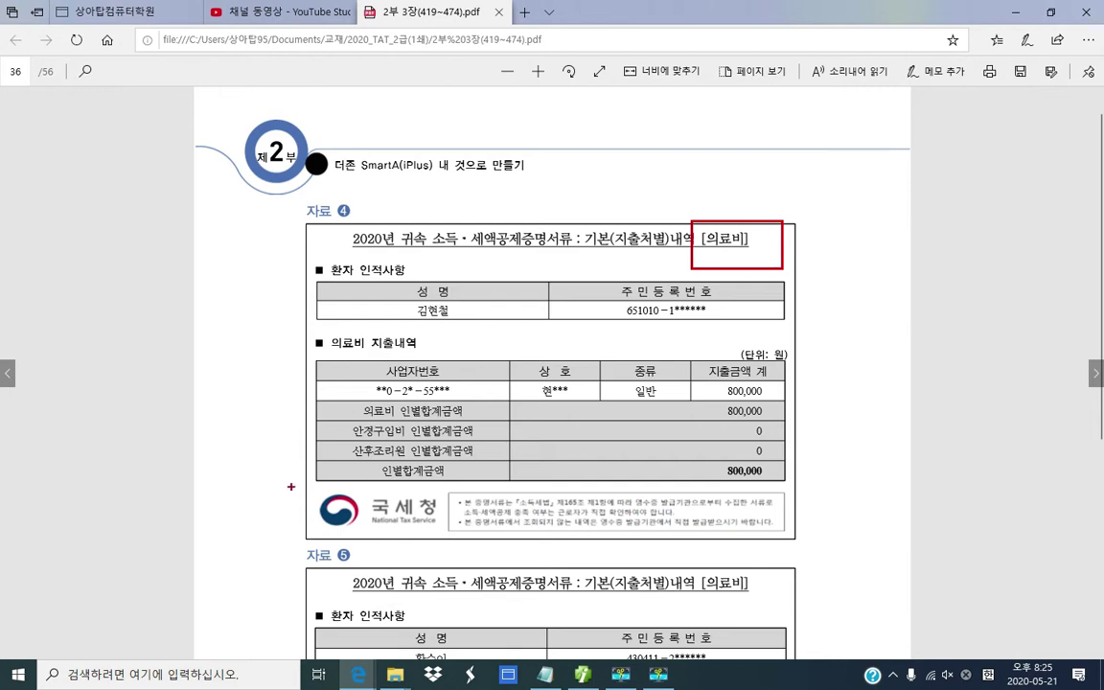
drag(306, 476, 456, 538)
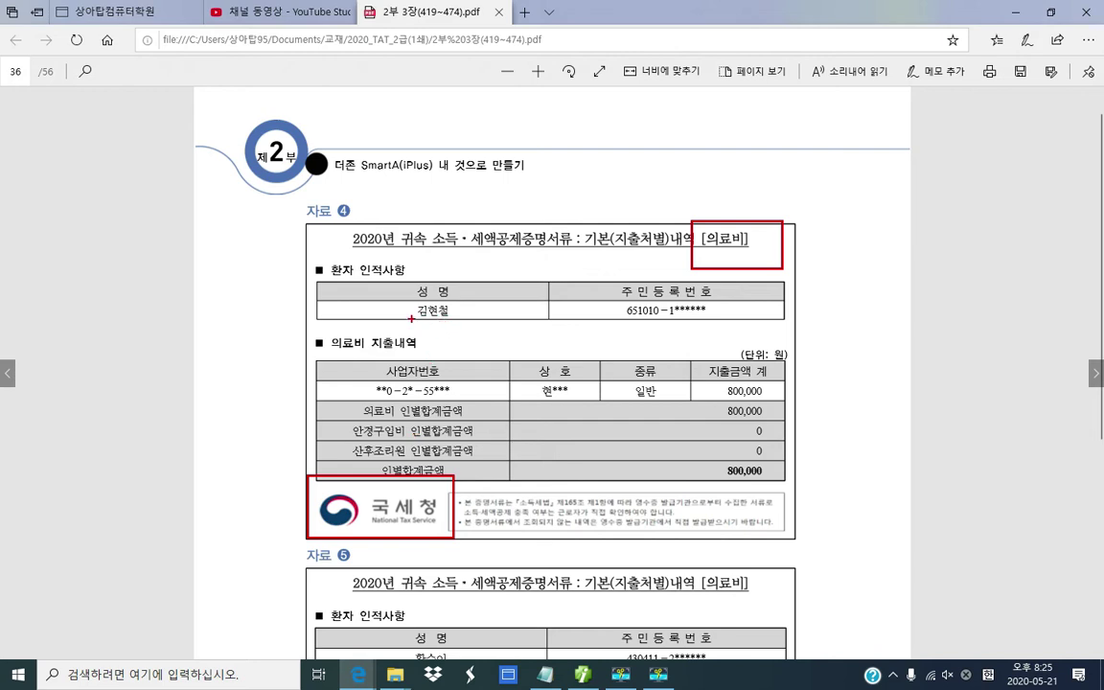
drag(416, 319, 448, 319)
mouse_move(490, 403)
mouse_down()
mouse_move(507, 439)
mouse_move(496, 484)
mouse_up()
drag(352, 437, 486, 438)
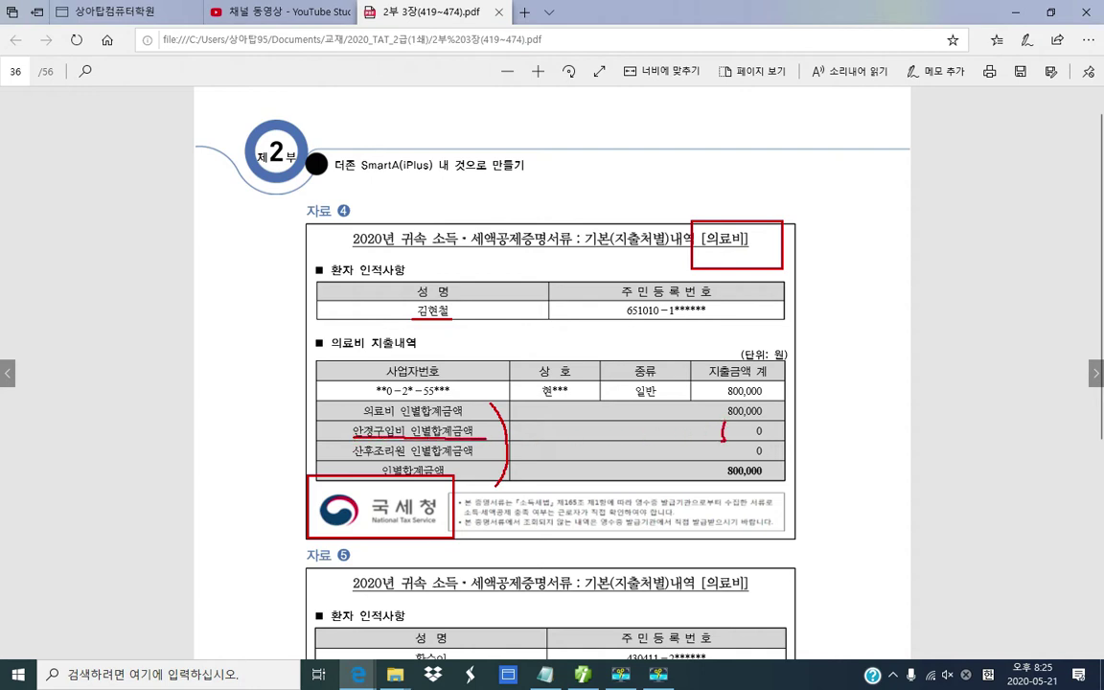
Step: Mark the 안경구입비 amount in 자료 4 and clear the markings from the page
mouse_move(723, 427)
mouse_down()
mouse_move(736, 439)
mouse_move(737, 427)
mouse_up()
key(Escape)
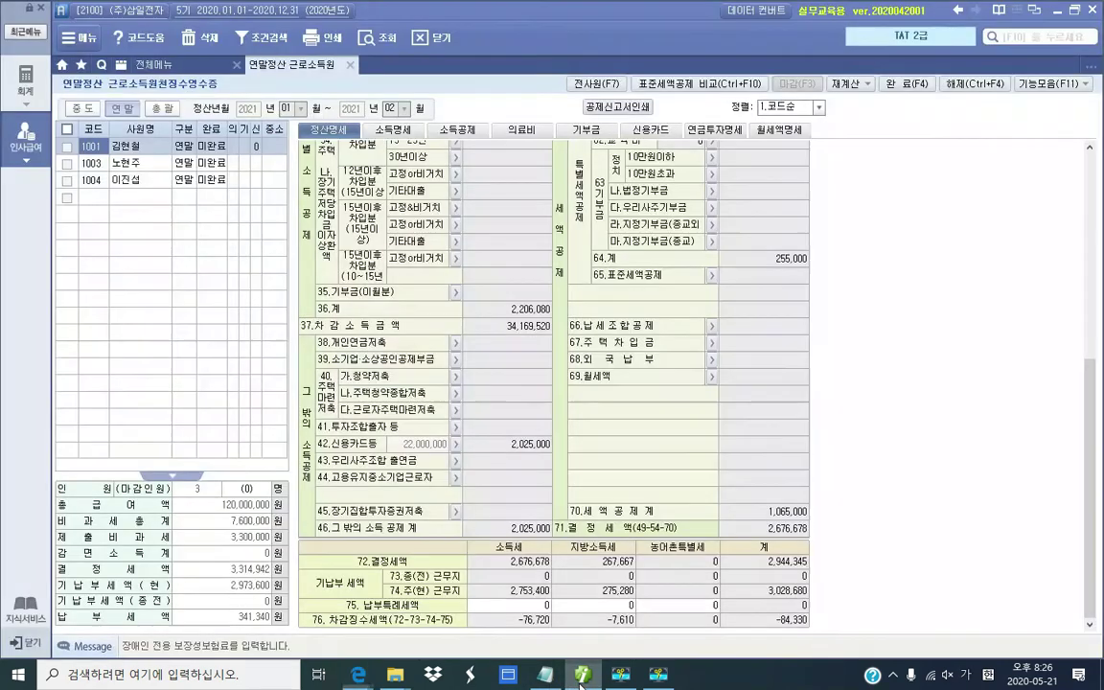
Step: Switch to SmartA and add 본인 as the first row of the 의료비 지급내역 for employee code 1001
click(582, 675)
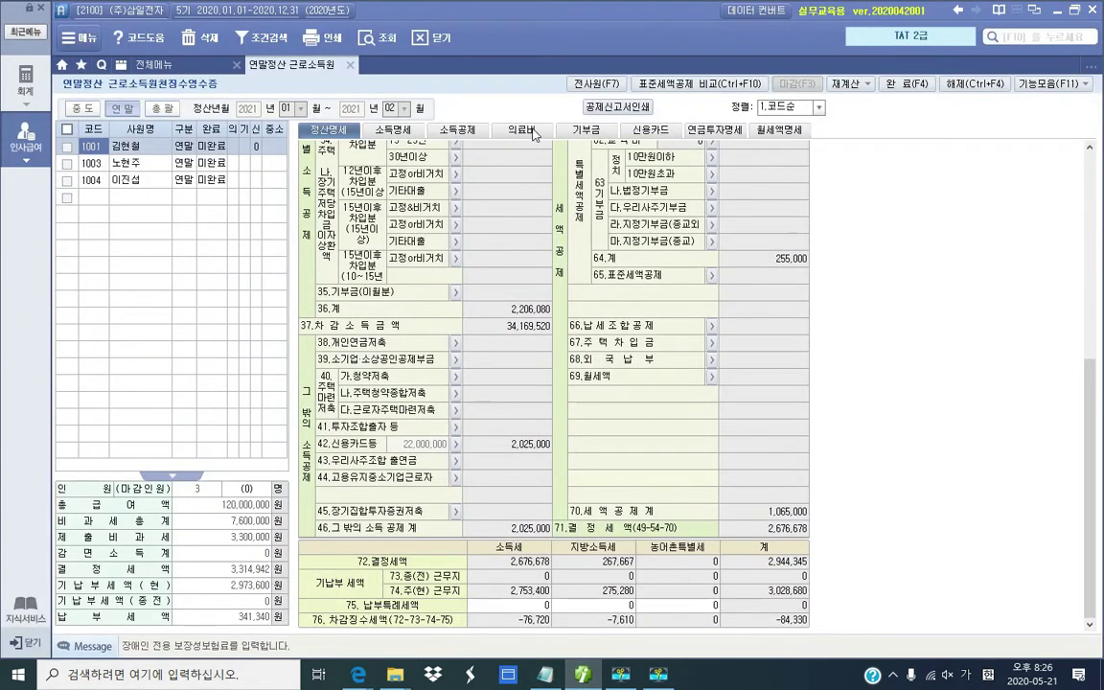
click(522, 129)
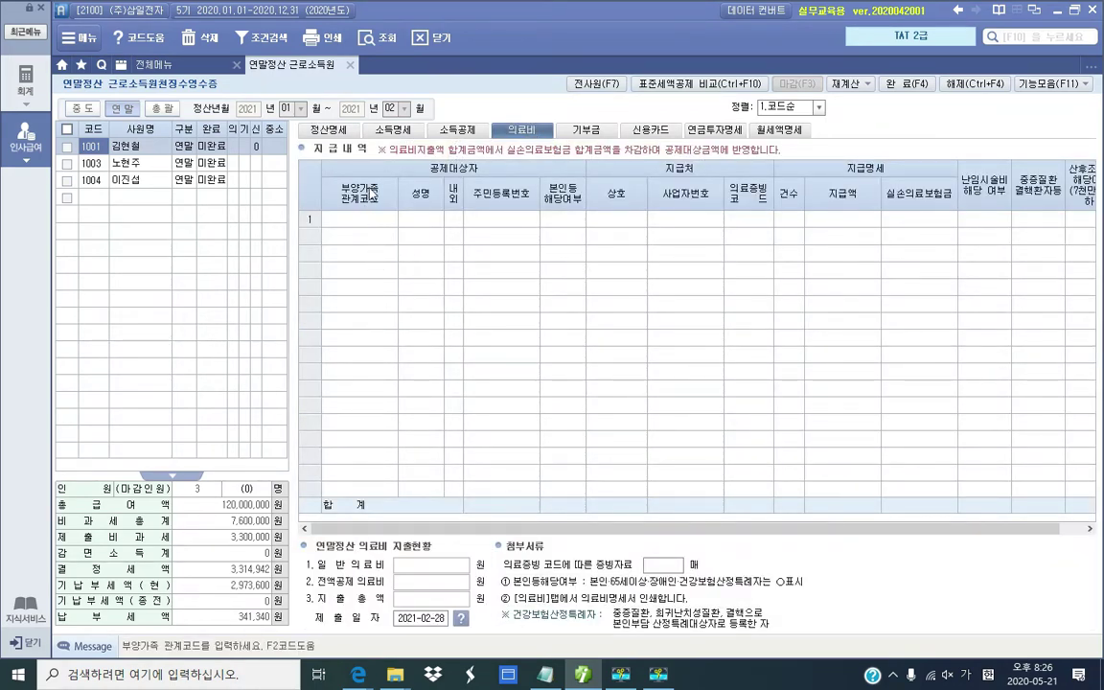
click(363, 218)
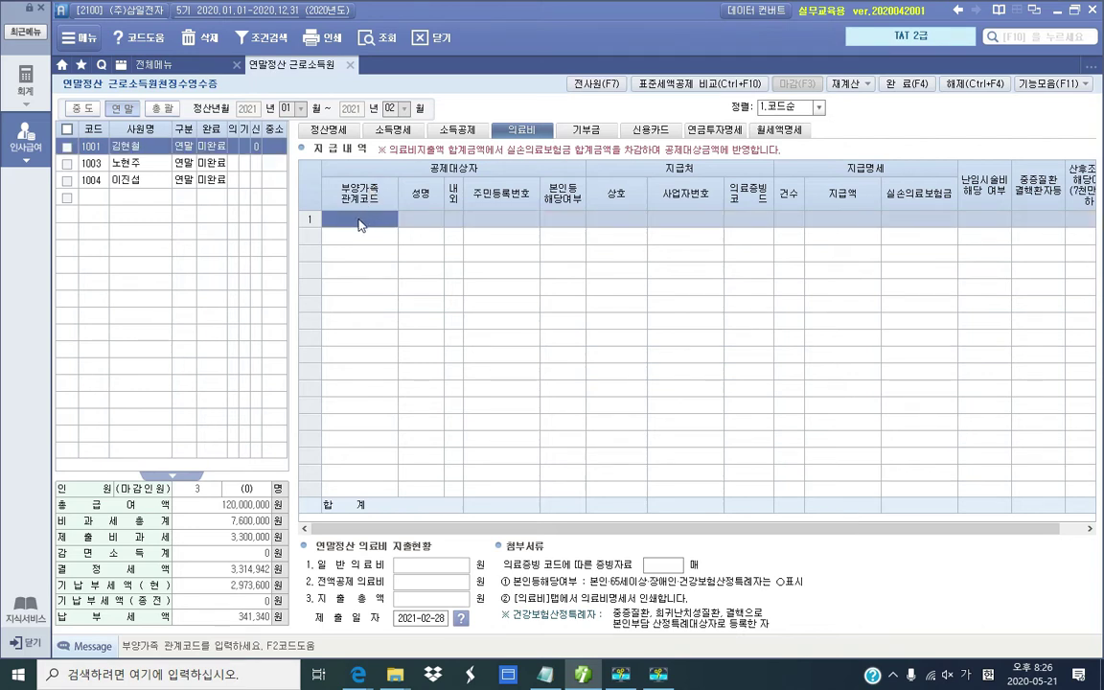
key(F2)
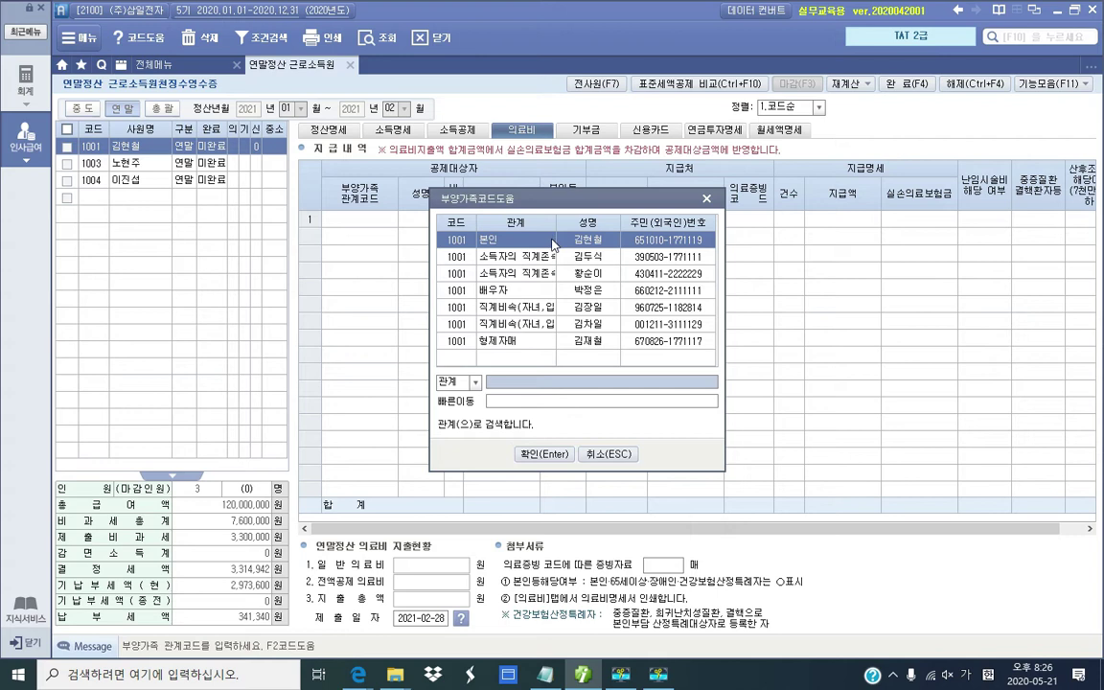
click(542, 455)
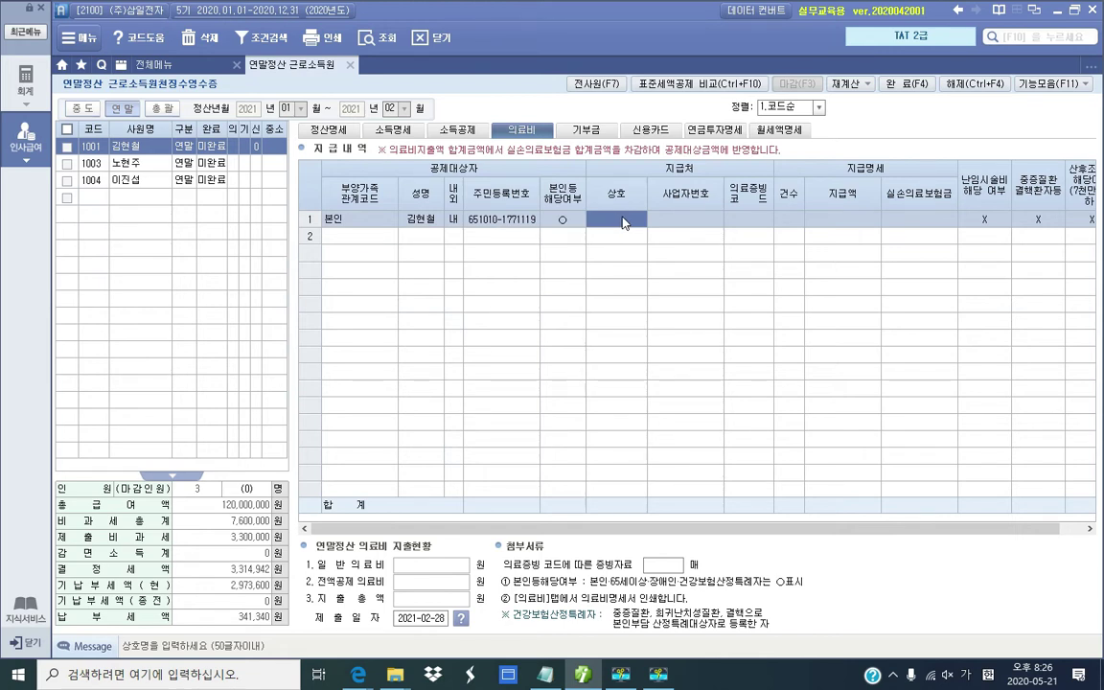
Step: Complete the 본인 row with 의료증빙코드 국세청, 건수 1 and 지급액 800,000, keeping the 난임시술비, 중증질환 and 산후조리원 flags at X
key(Return)
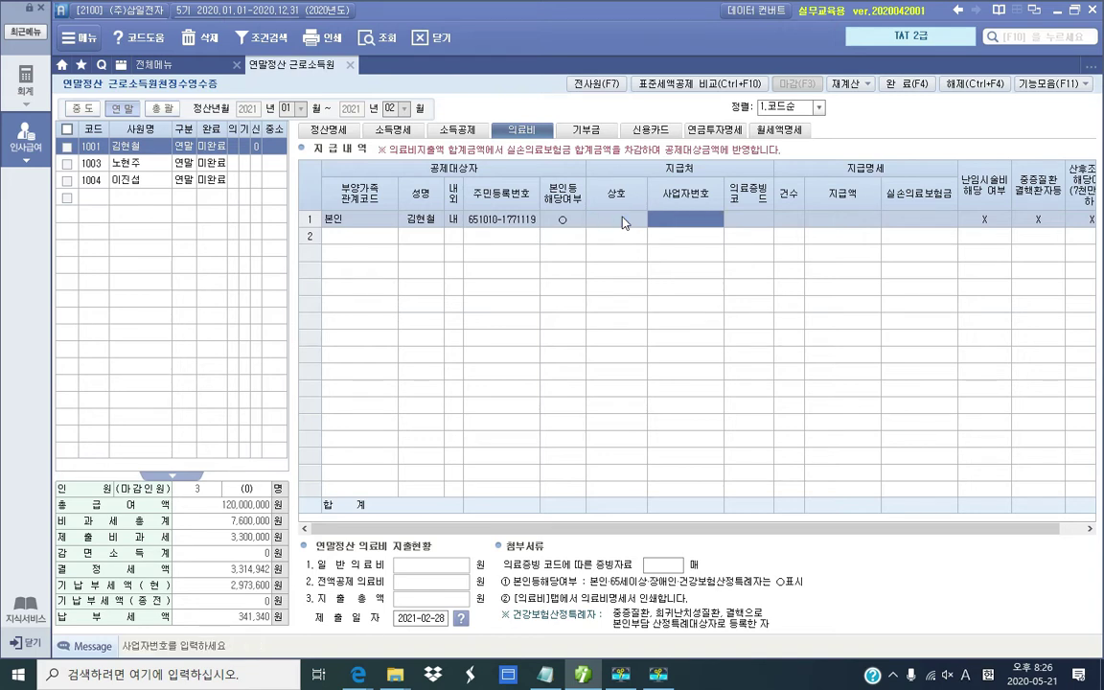
key(Return)
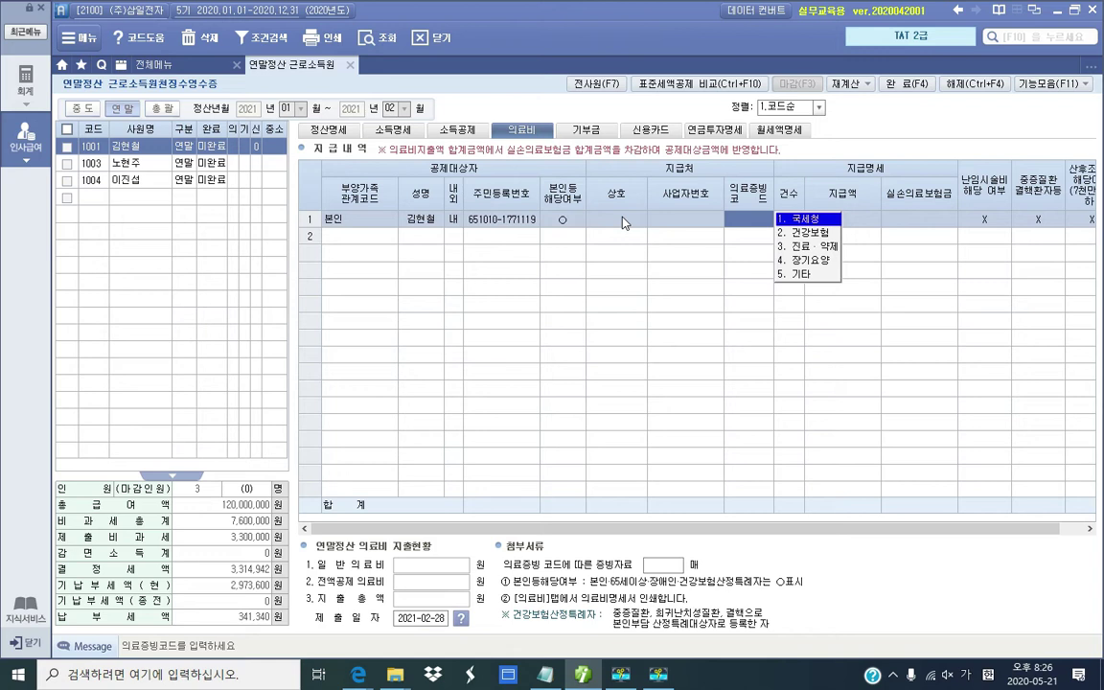
key(Return)
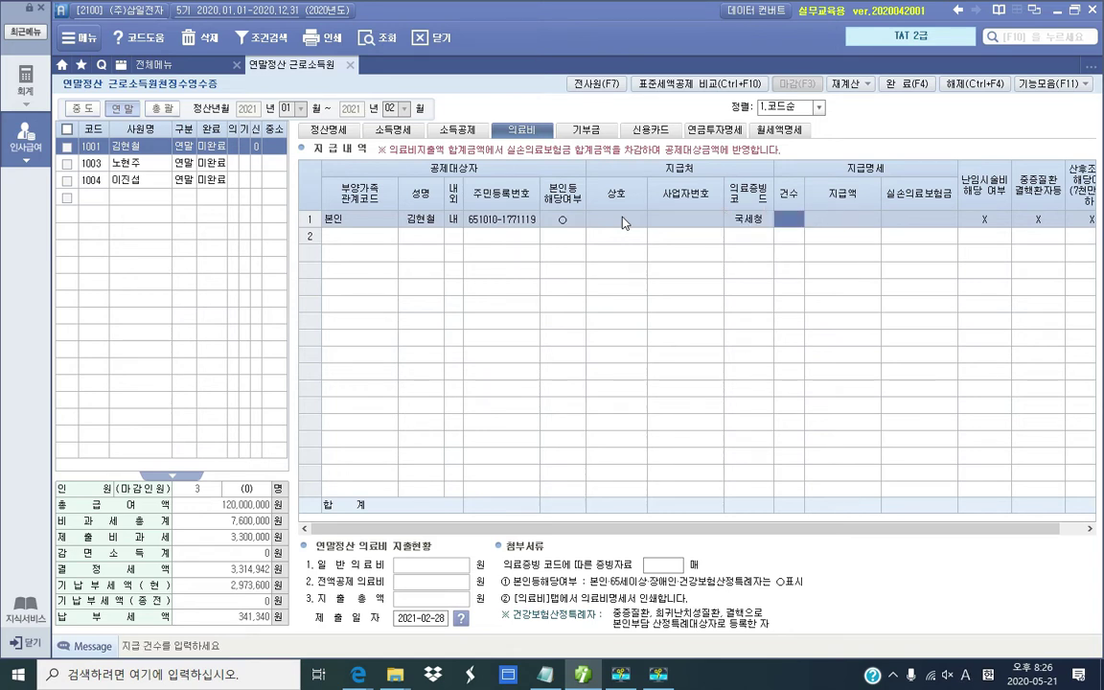
text(1)
key(Return)
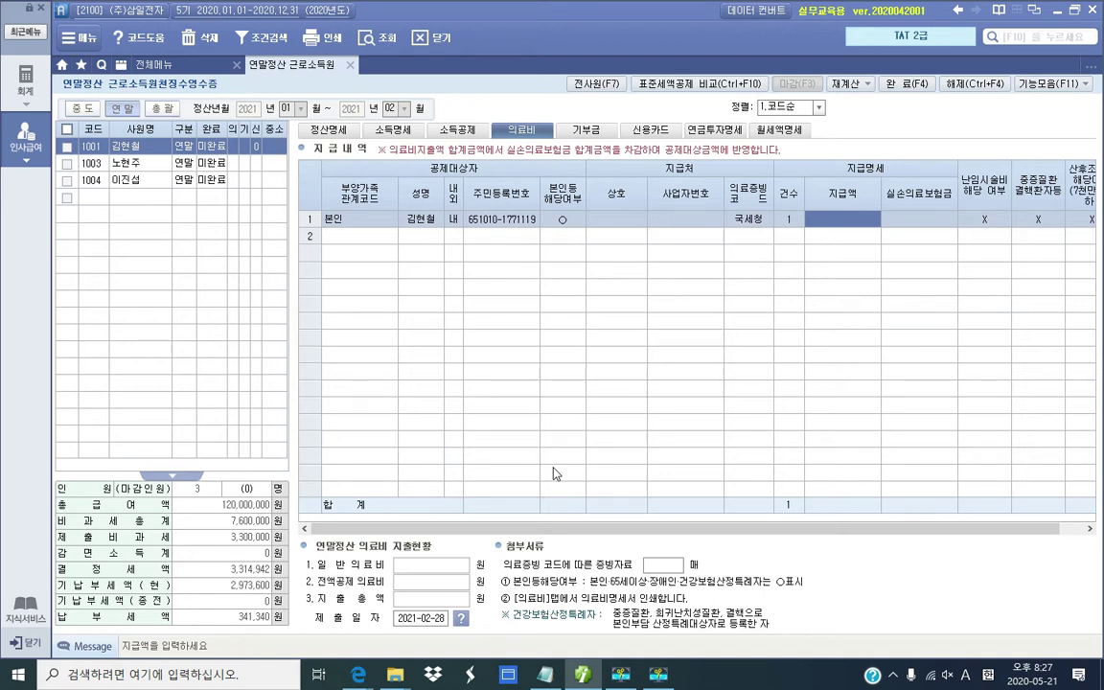
text(8000000)
key(Return)
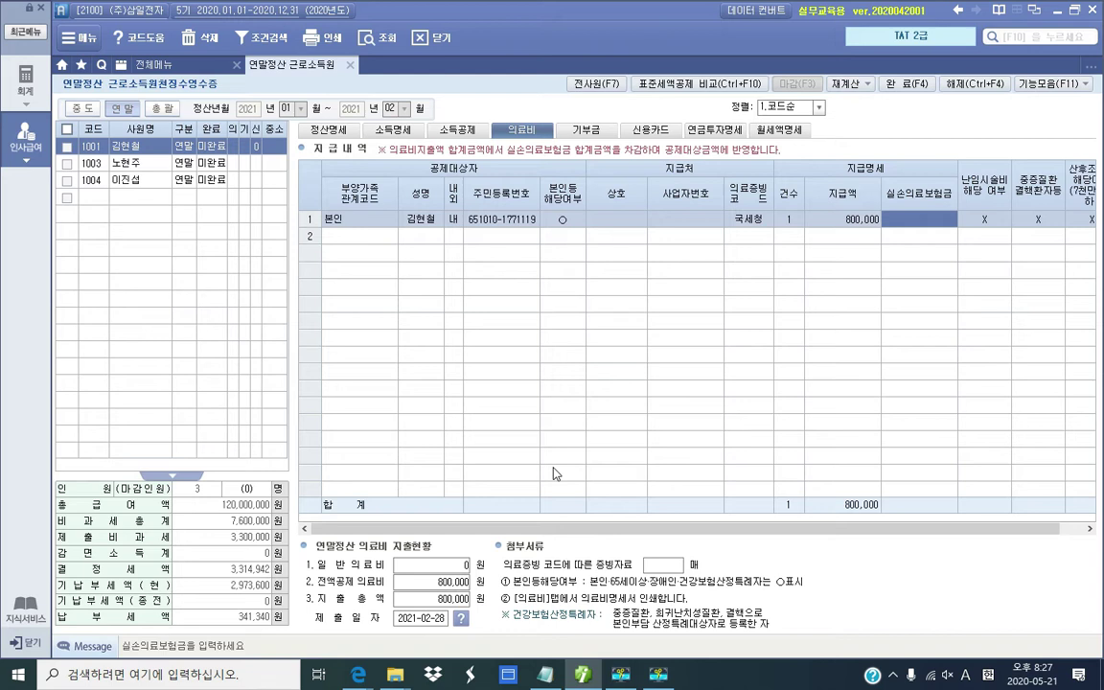
key(Return)
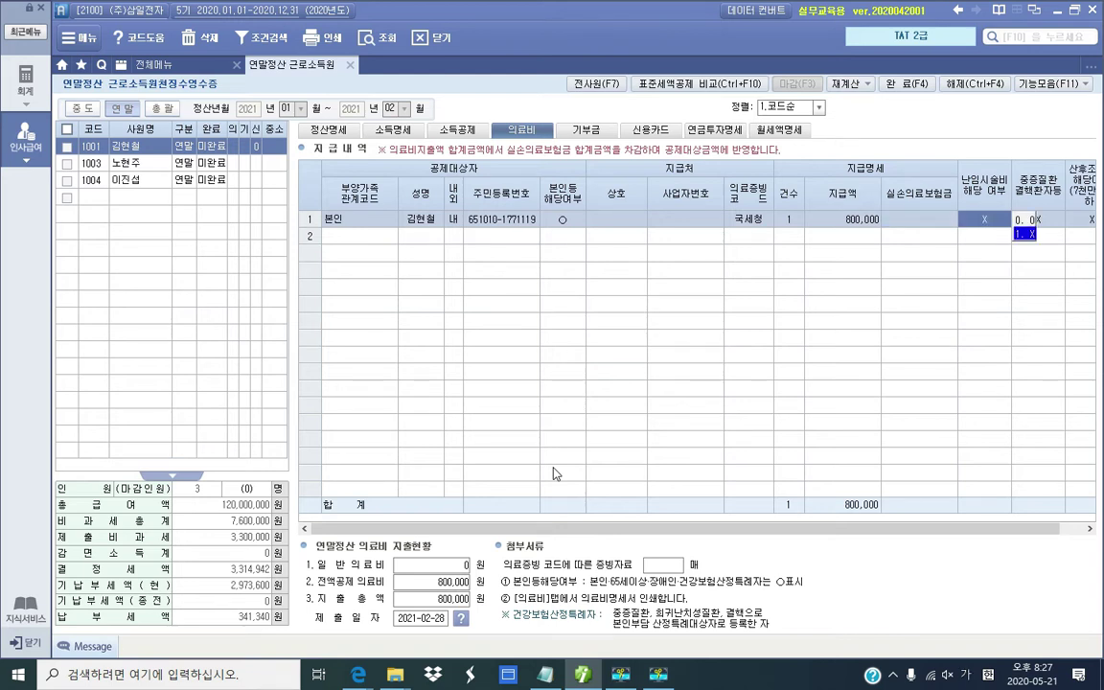
key(Return)
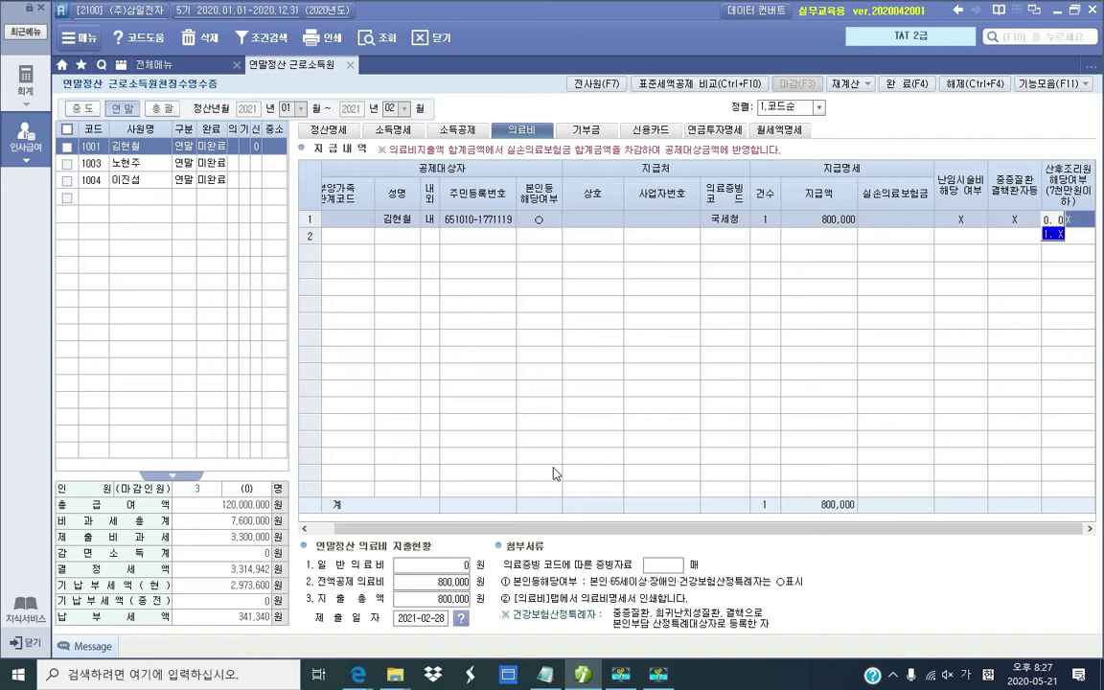
key(Return)
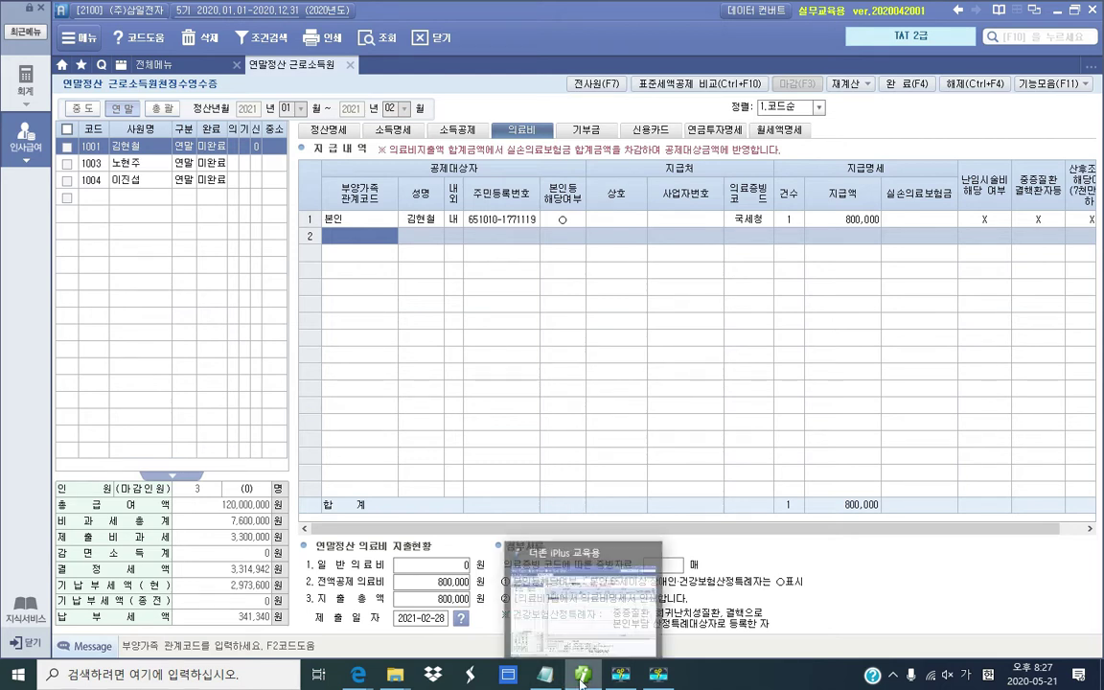
Step: Switch to the textbook PDF, mark 자료 5's 인별합계금액 with a handwritten subtraction note beside it, and clear the markings
mouse_move(354, 676)
click(161, 560)
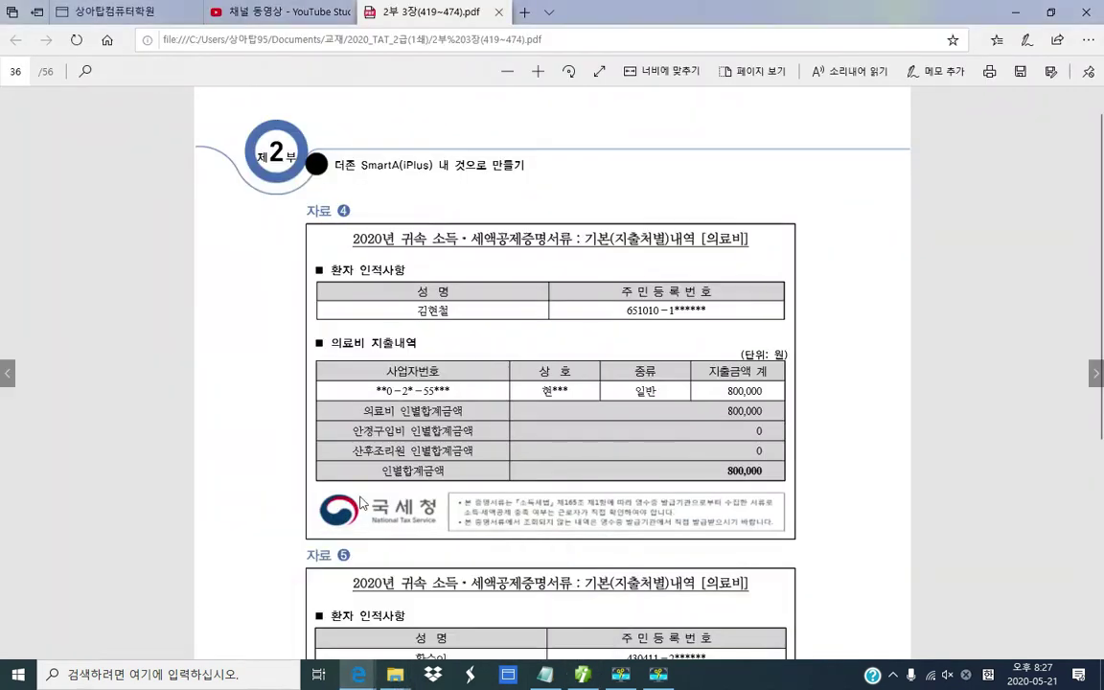
scroll(503, 397, down, 5)
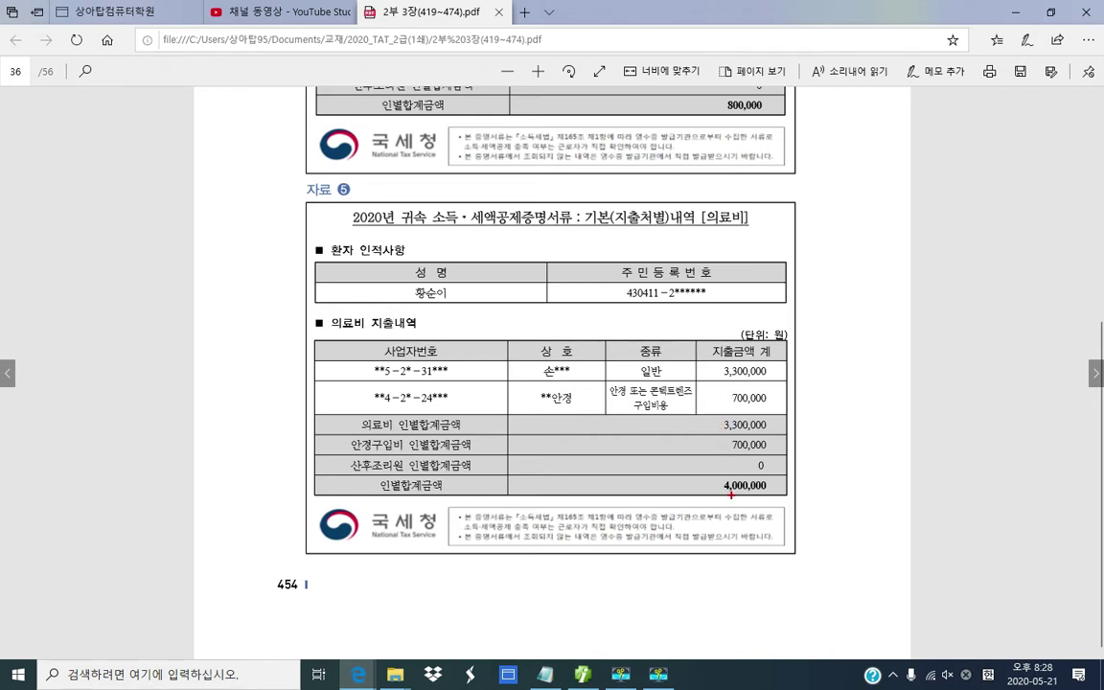
mouse_move(736, 477)
mouse_down()
mouse_move(757, 501)
mouse_move(774, 494)
mouse_move(739, 475)
mouse_move(824, 493)
mouse_move(859, 478)
mouse_up()
click(866, 484)
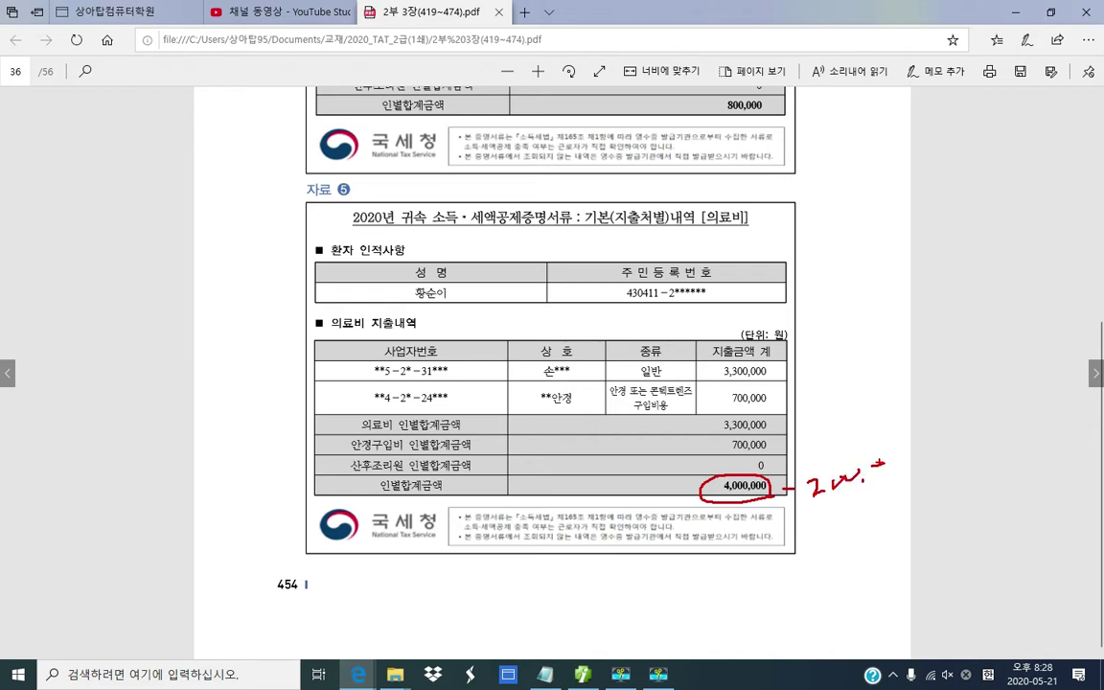
drag(872, 465, 884, 463)
key(Escape)
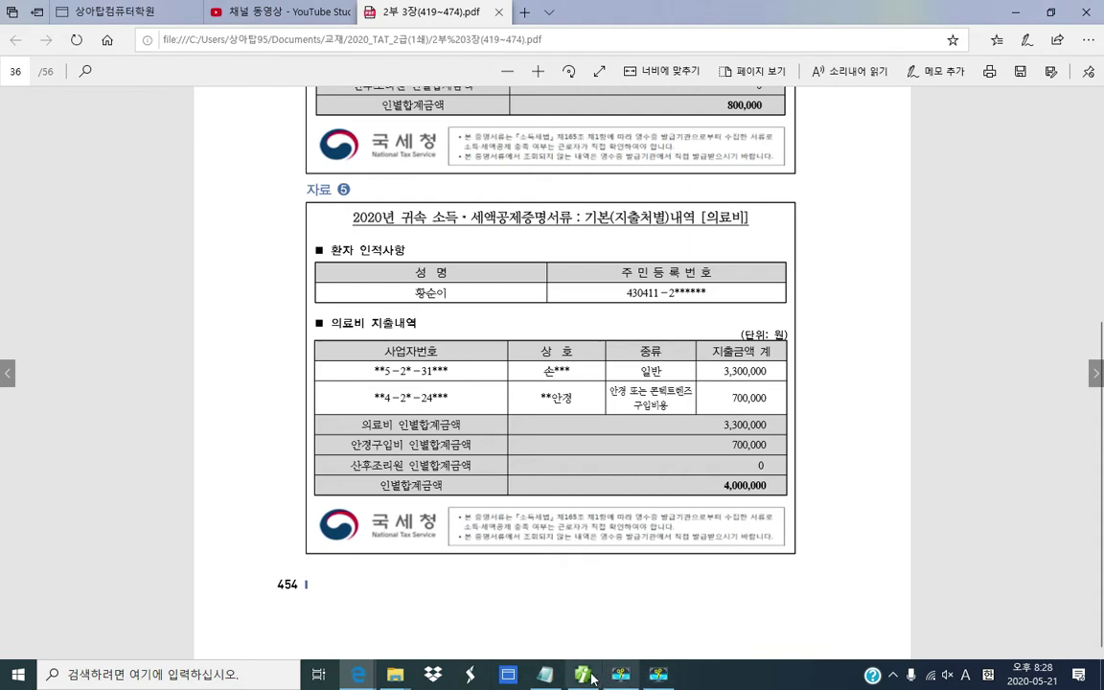
Step: Switch to SmartA and add the 직계존속 named in 자료 5 as the second 의료비 row
key(alt+Tab)
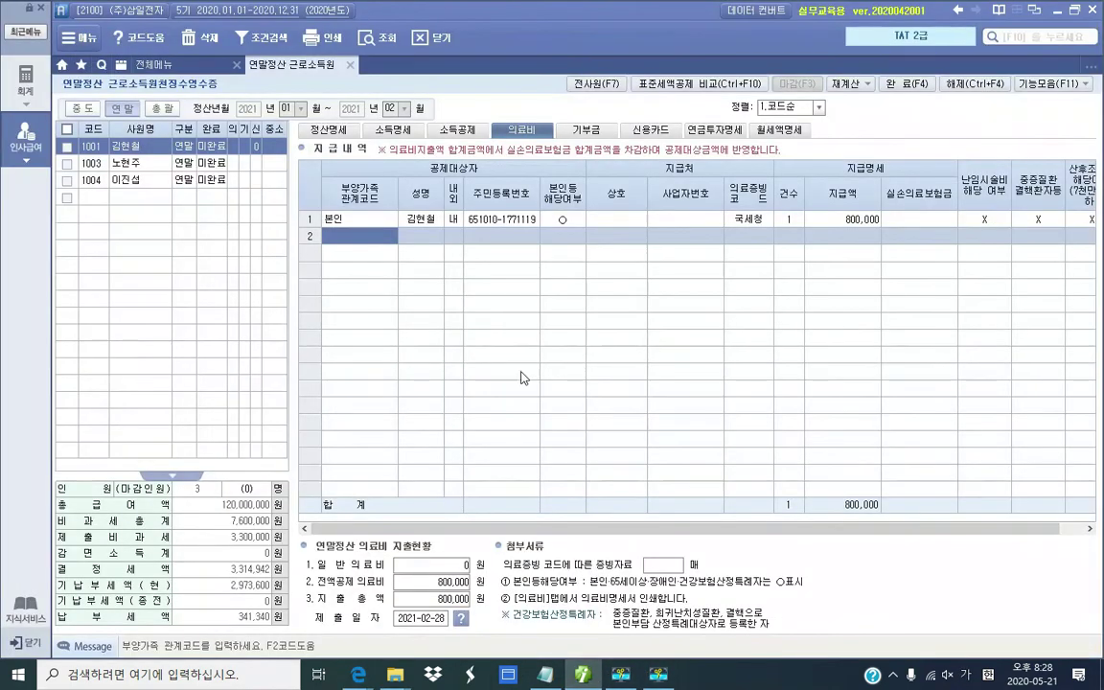
double_click(343, 244)
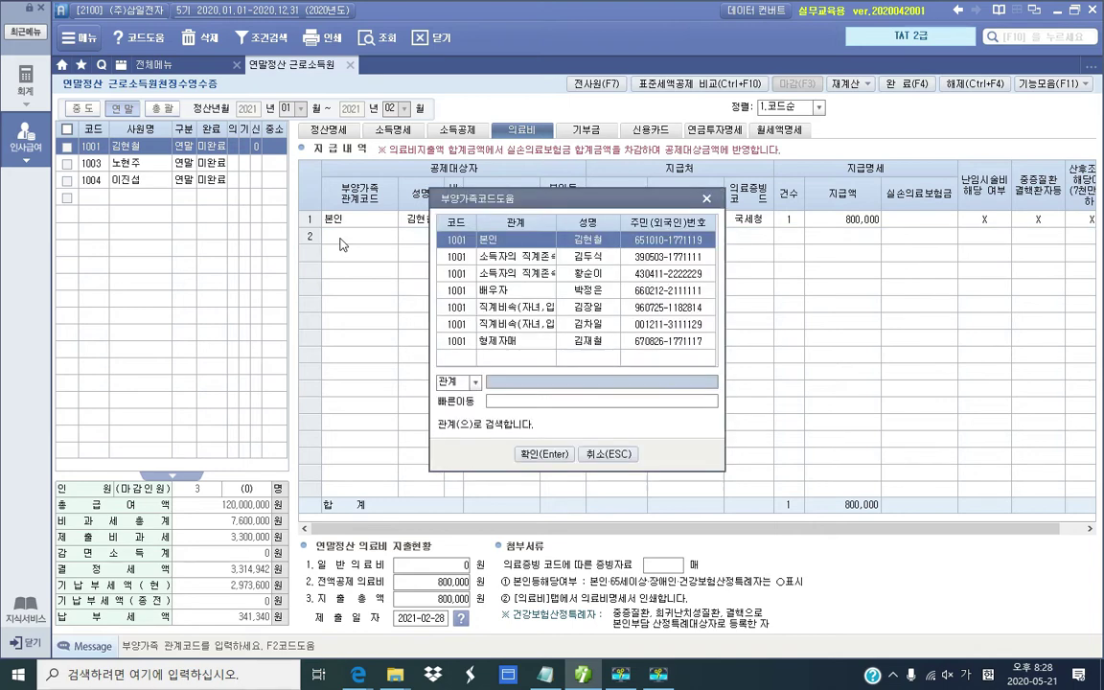
click(580, 276)
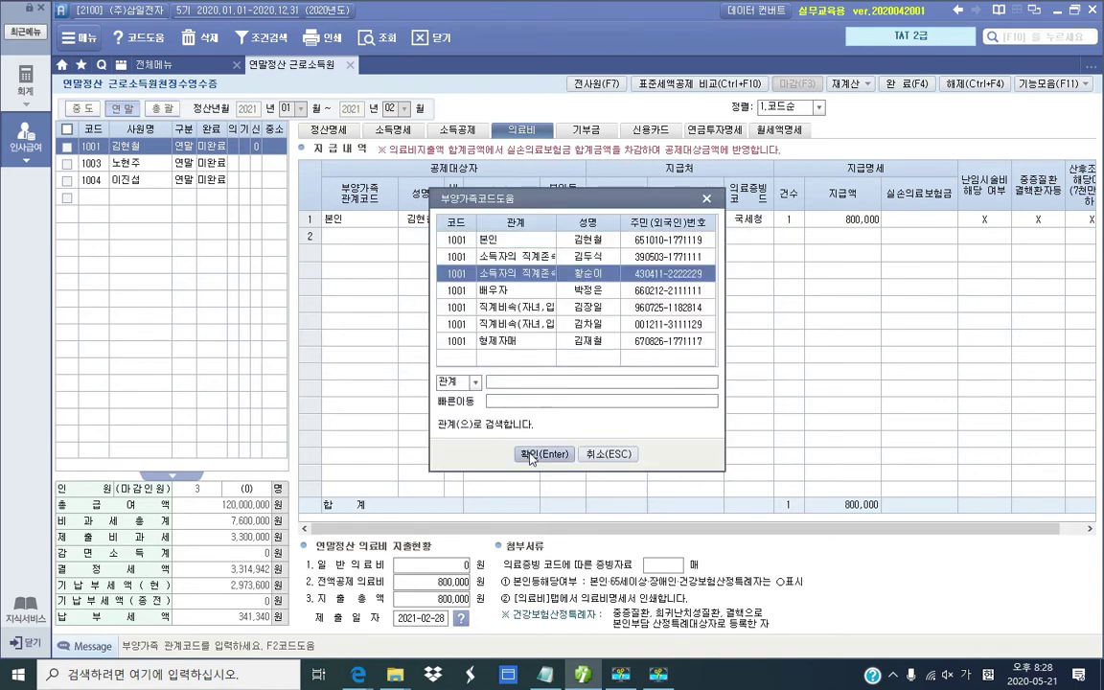
click(534, 456)
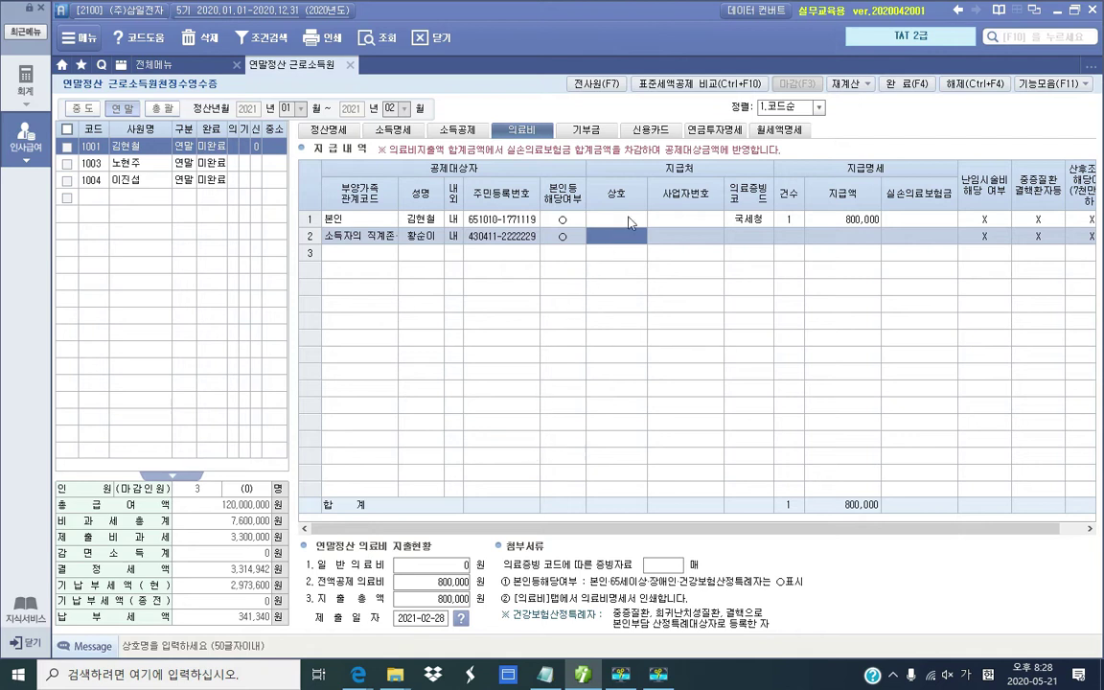
Step: Complete the 직계존속 row with 의료증빙코드 국세청, 건수 1 and 지급액 3,800,000, keeping the remaining flags at X
key(Return)
key(Return)
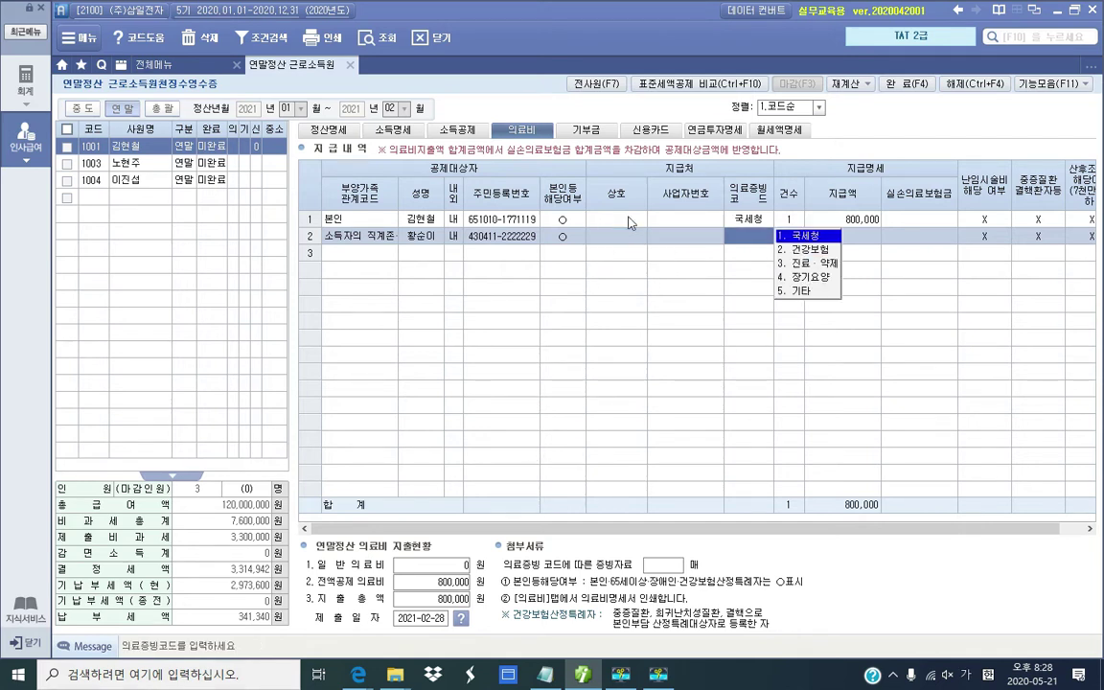
key(Return)
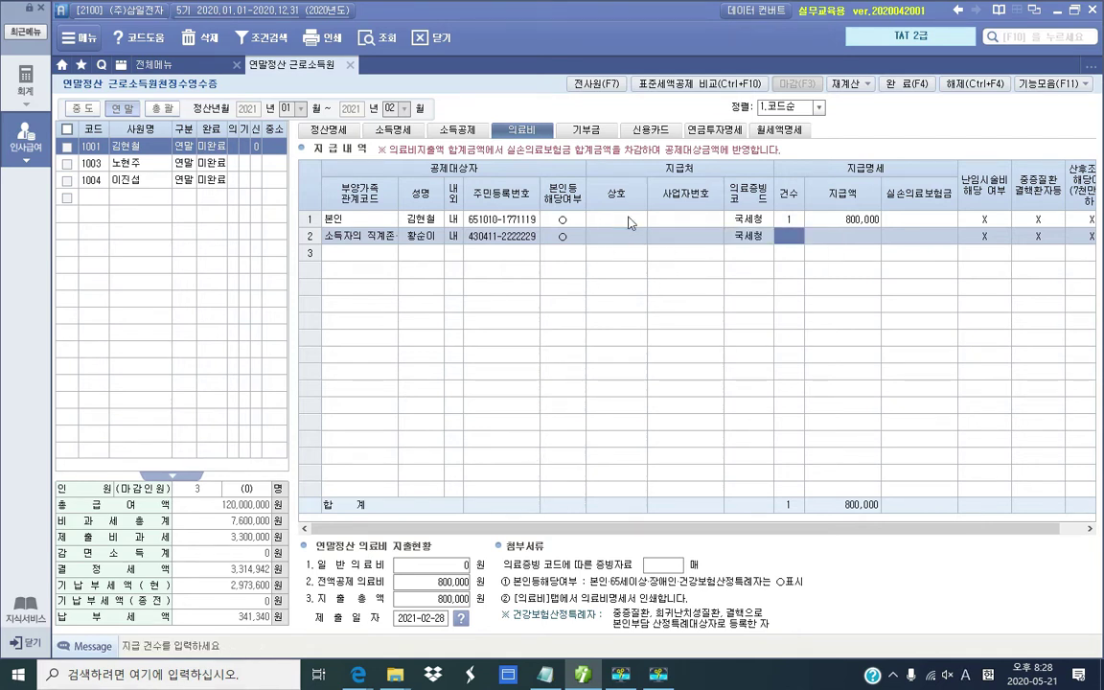
text(1)
key(Return)
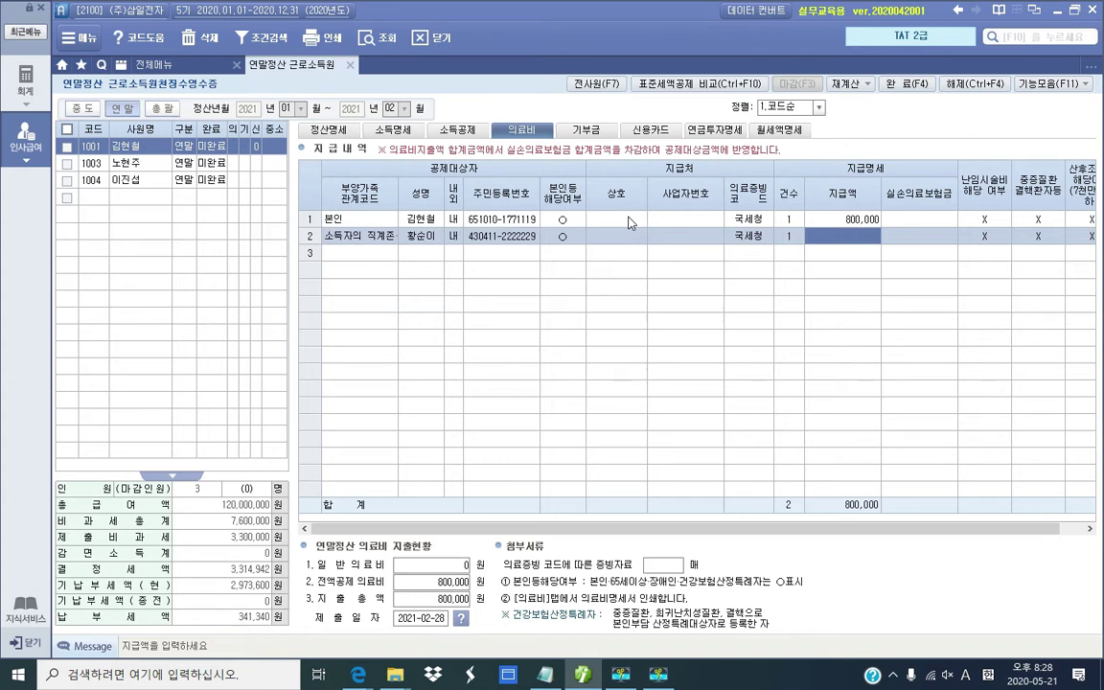
text(3800000)
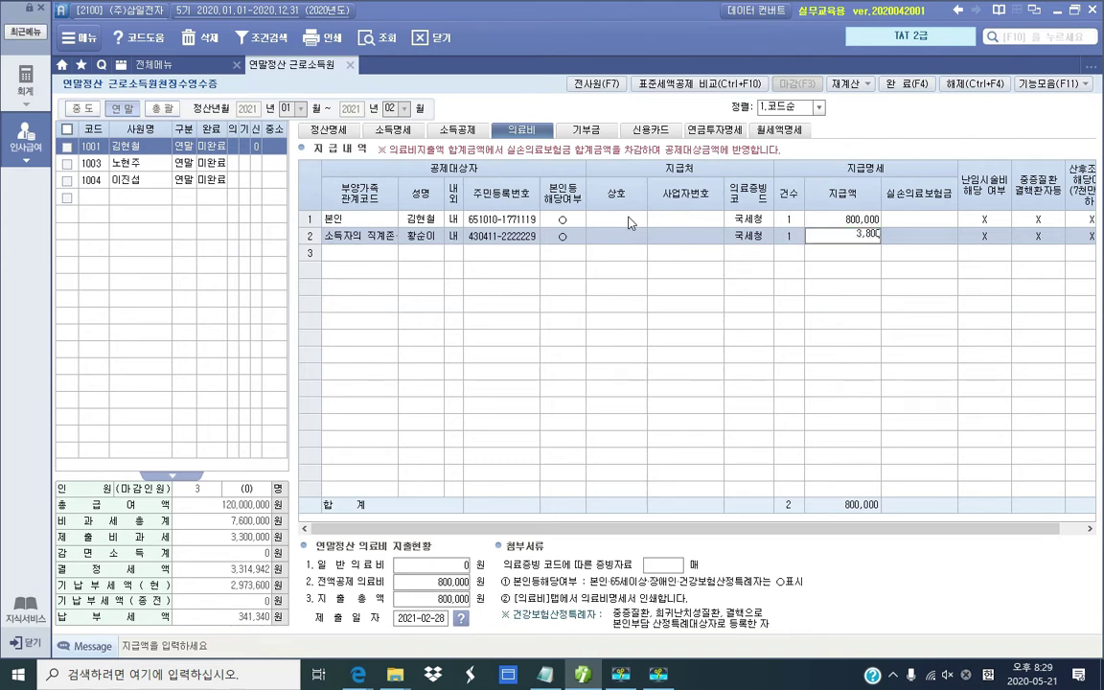
key(Return)
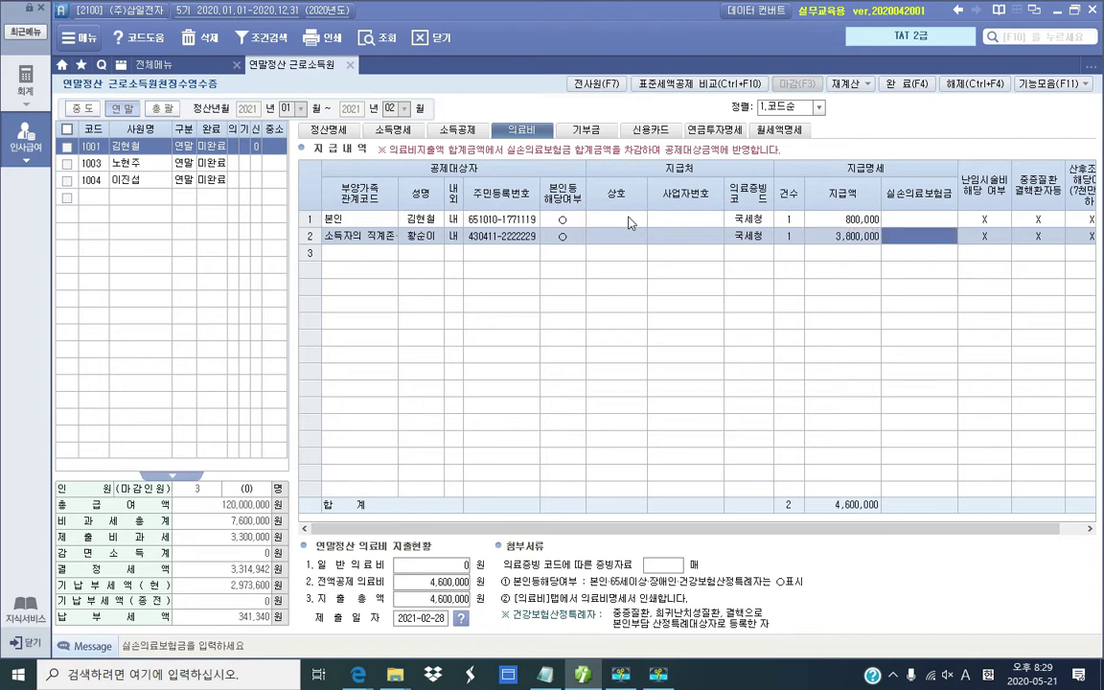
key(Return)
key(Return)
key(Return)
key(Return)
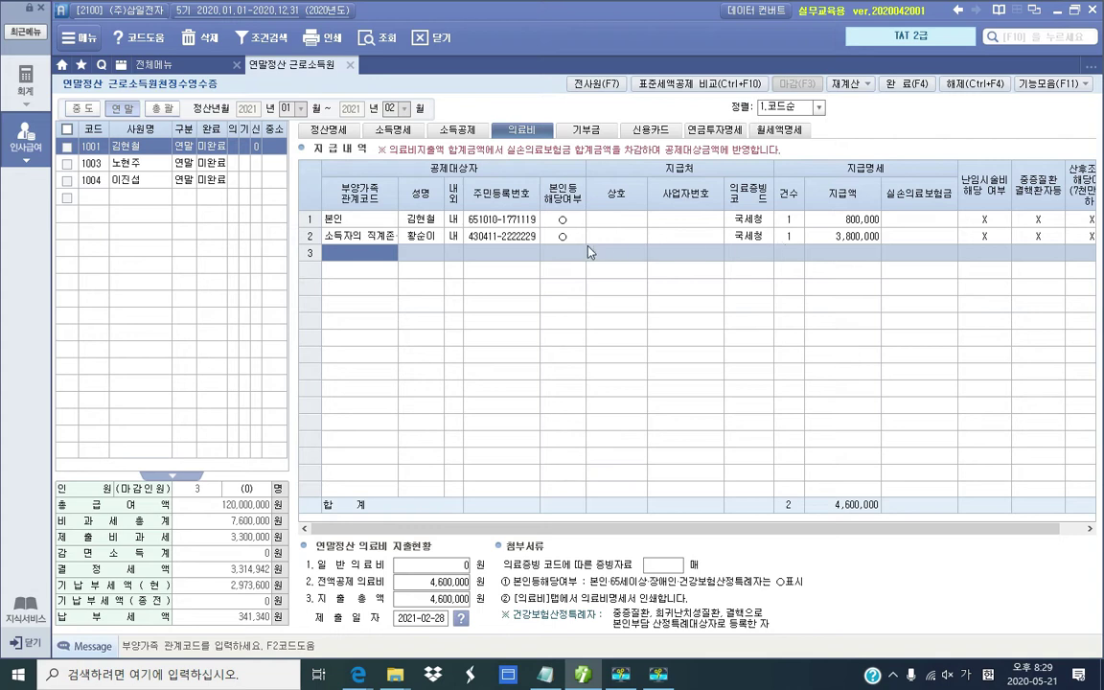
Step: Review the 61.의료비 tax credit details and the 차감징수세액 in 정산명세
click(834, 239)
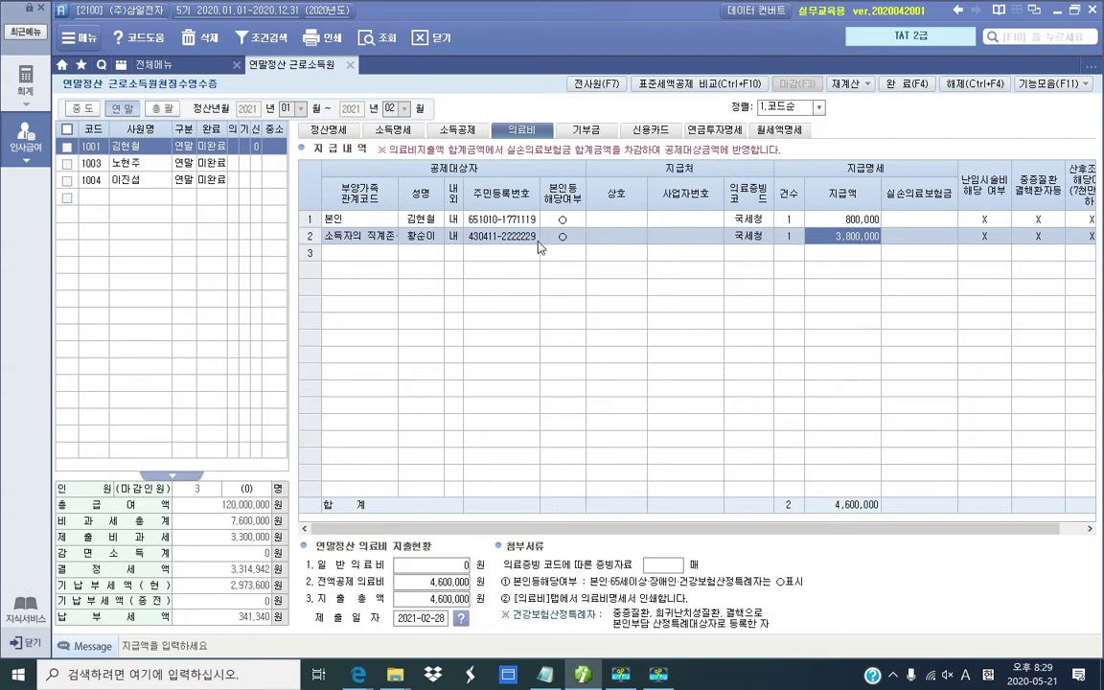
click(330, 135)
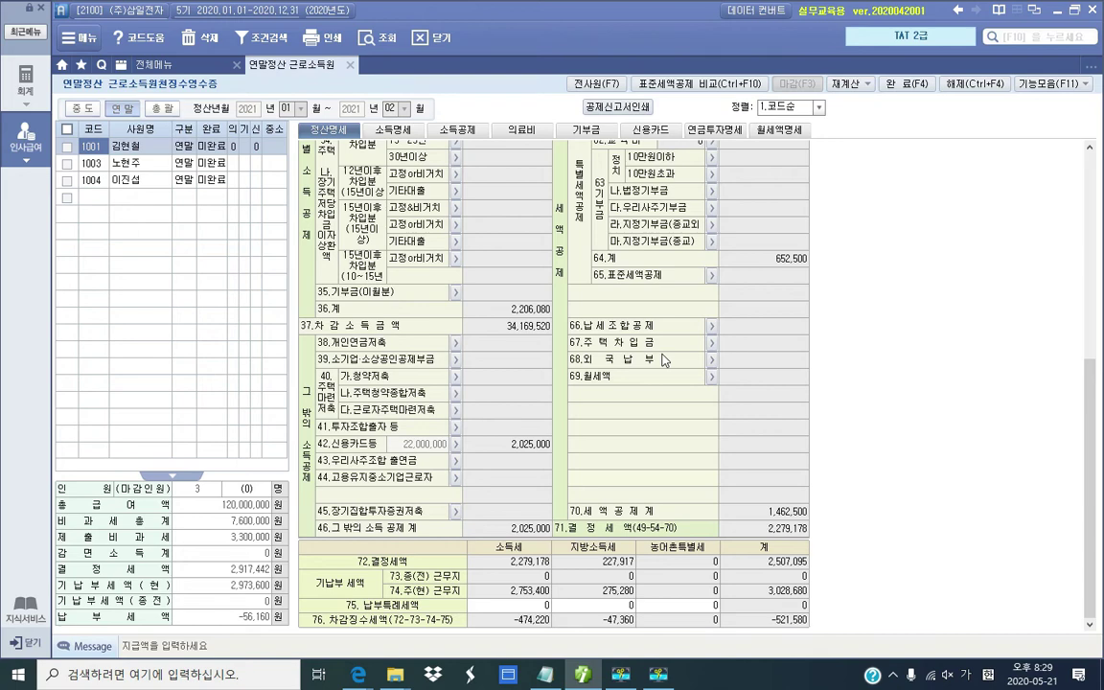
scroll(664, 359, up, 3)
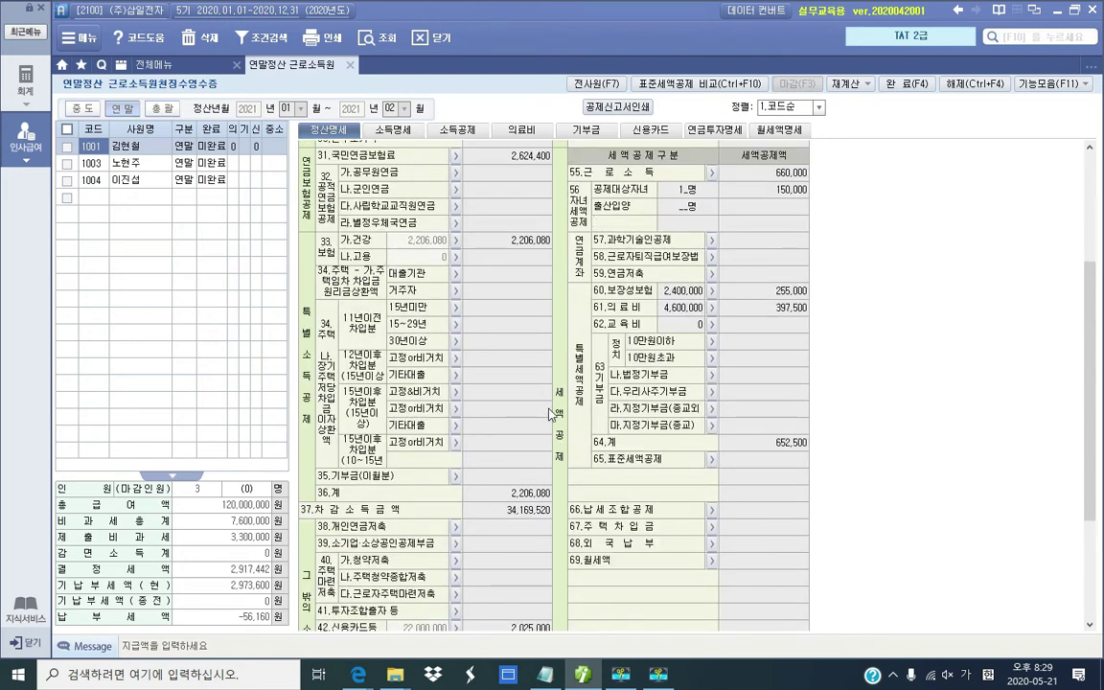
click(710, 308)
scroll(716, 323, down, 4)
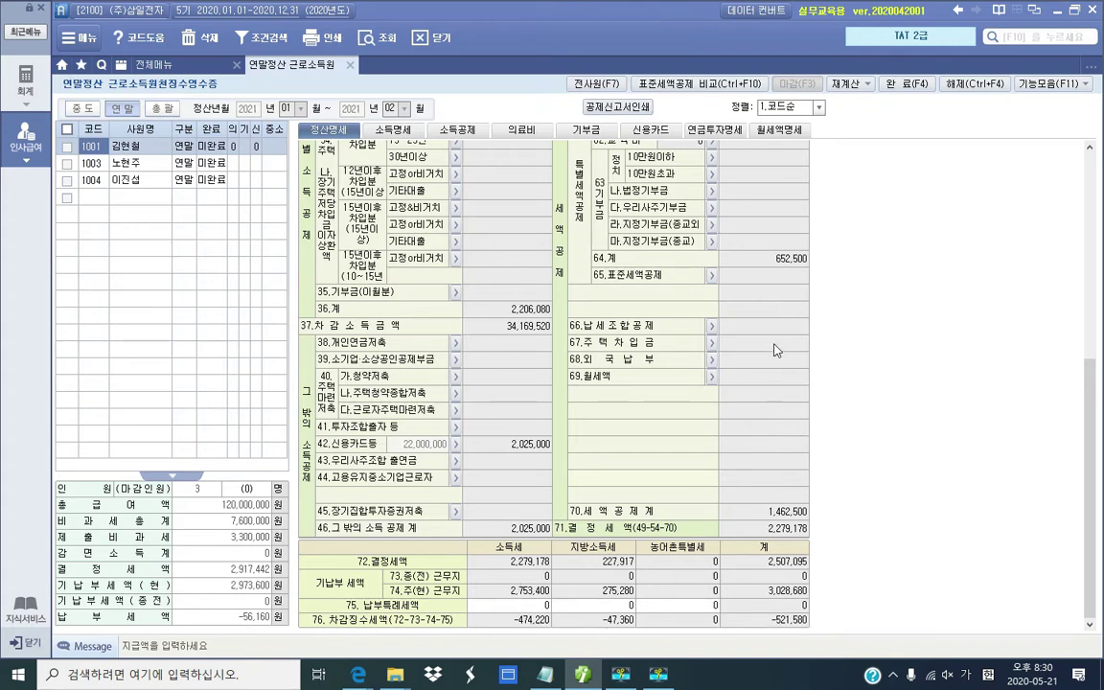
scroll(768, 287, up, 8)
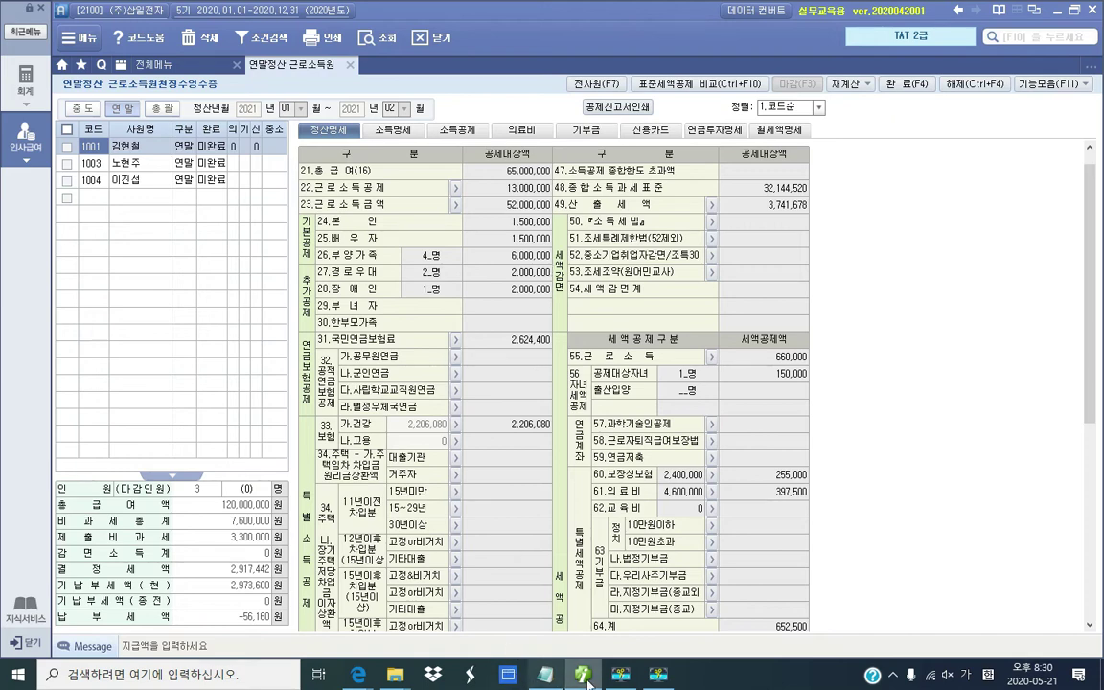
Step: Switch to the textbook PDF and go to page 37 with the 교육비 certificates, 자료 6 and 자료 7
key(alt+Tab)
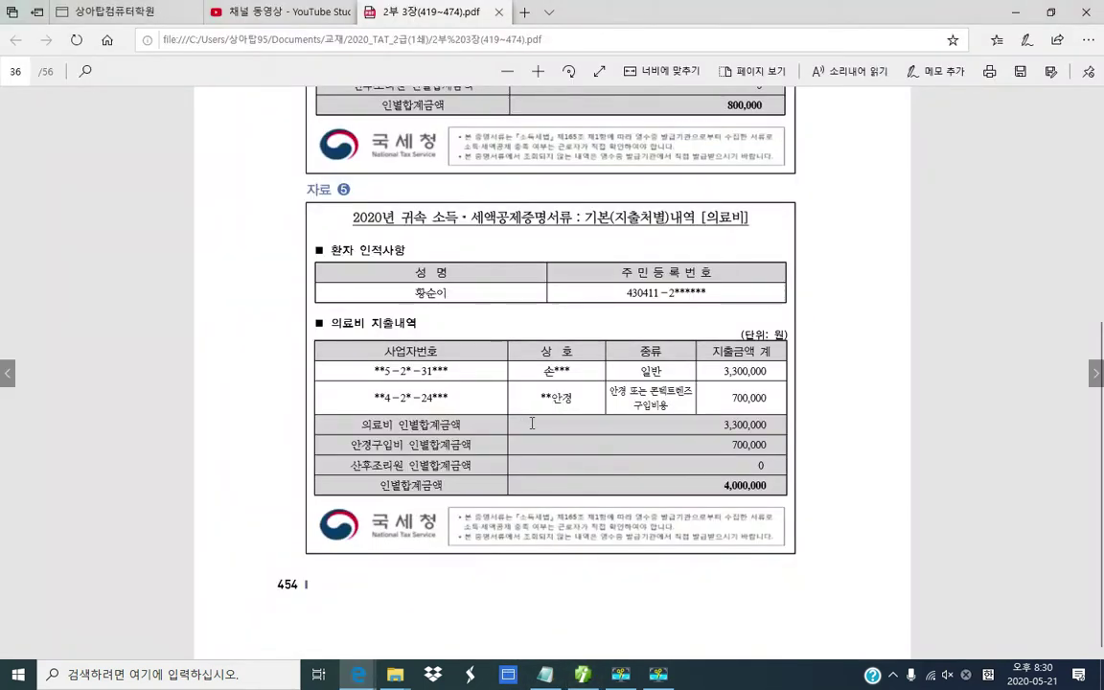
click(1095, 375)
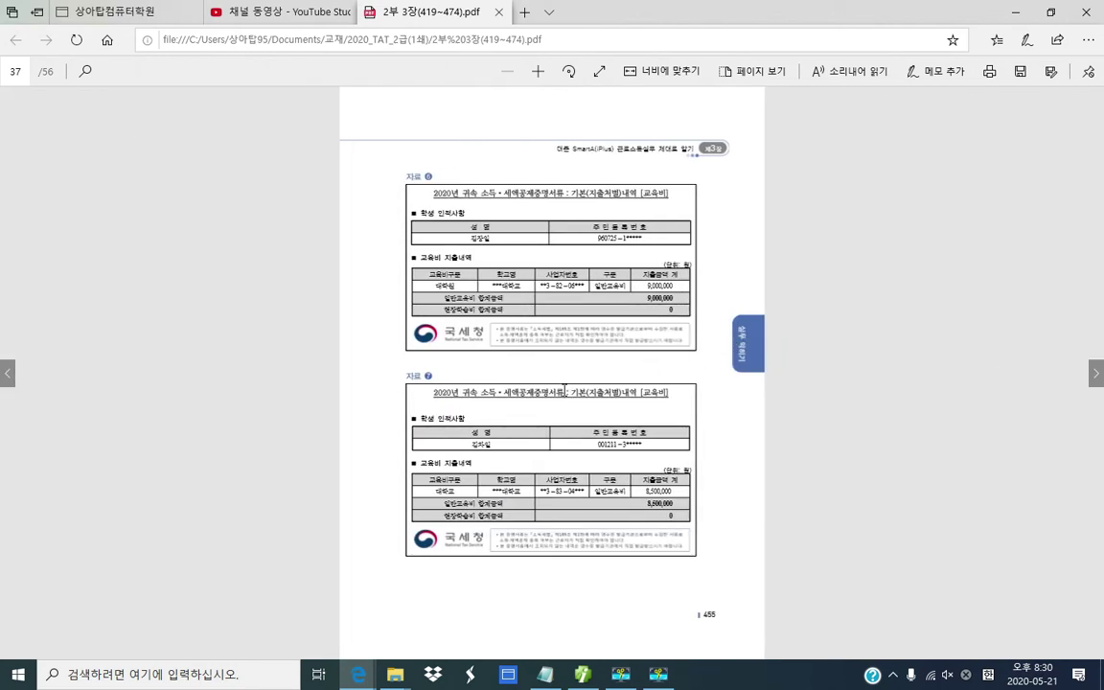
Step: Examine the student, 대학원 education type and 교육비 지출내역 in 자료 6
click(537, 71)
click(536, 72)
click(538, 72)
click(537, 72)
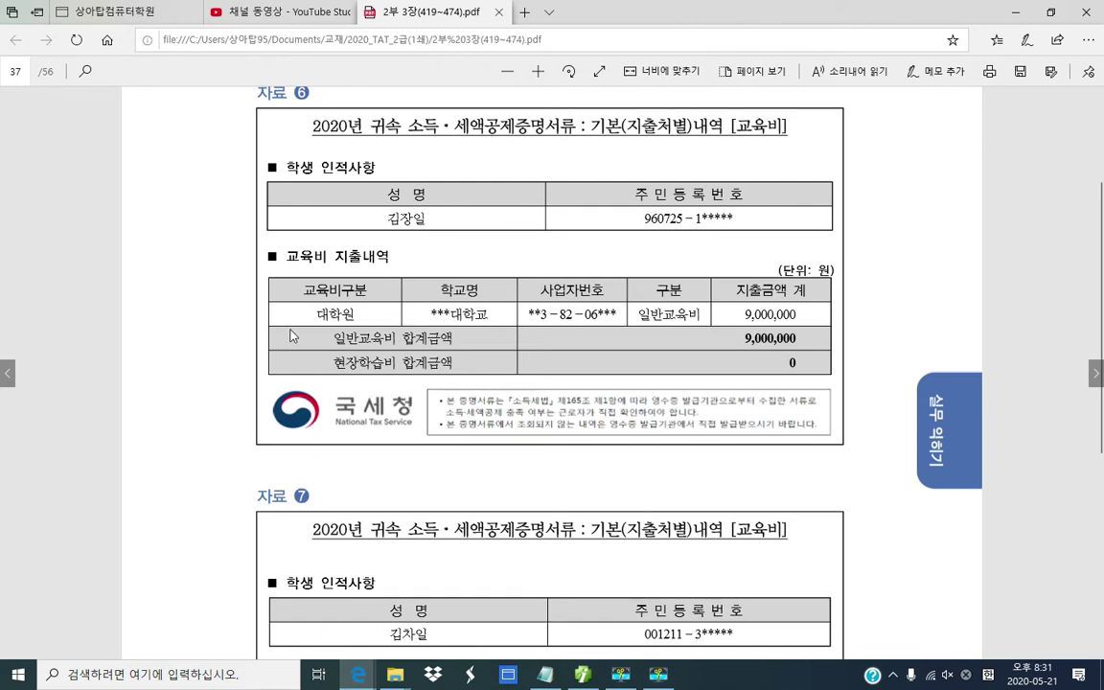
drag(285, 261, 417, 259)
drag(303, 305, 370, 324)
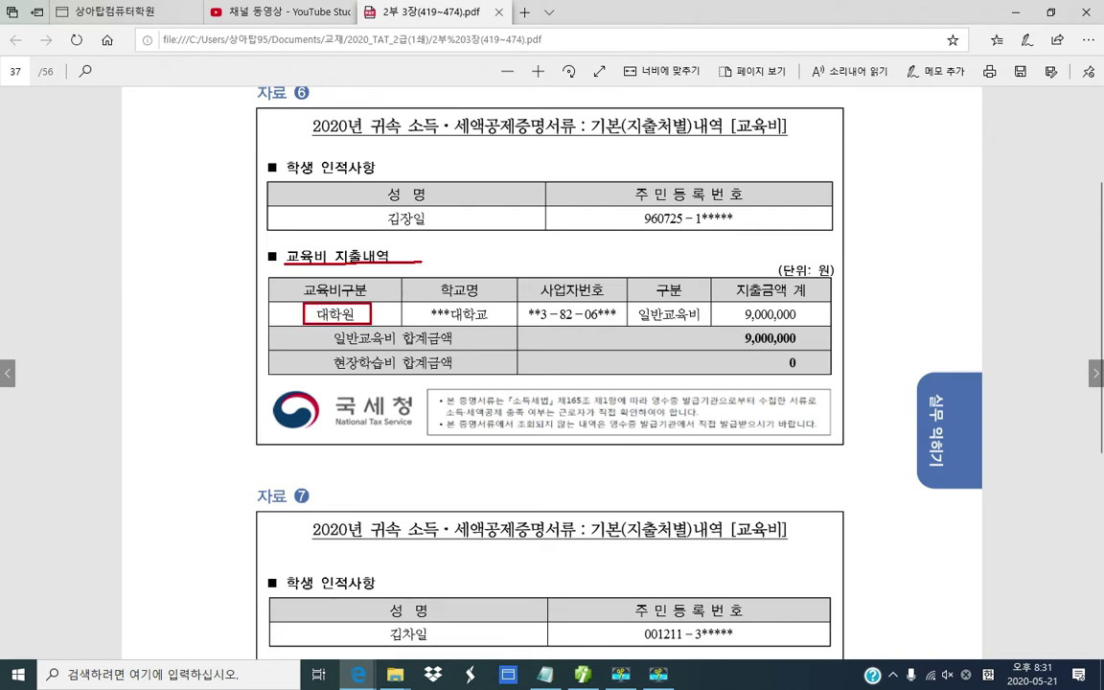
mouse_move(388, 227)
mouse_down()
mouse_move(436, 226)
mouse_move(393, 207)
mouse_move(431, 207)
mouse_move(433, 231)
mouse_up()
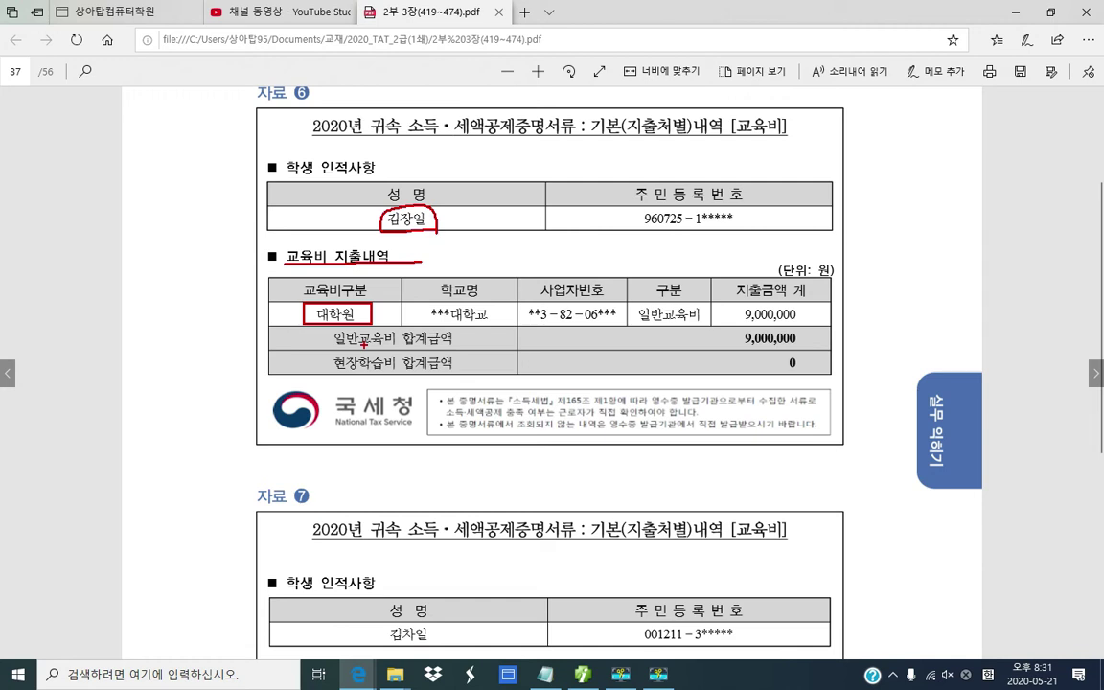
mouse_move(368, 293)
mouse_down()
mouse_move(336, 341)
mouse_move(357, 331)
mouse_up()
key(Escape)
Step: Examine the student's name, 대학교 education type and 지출금액 in the 교육비 certificate, 자료 7
scroll(332, 338, down, 4)
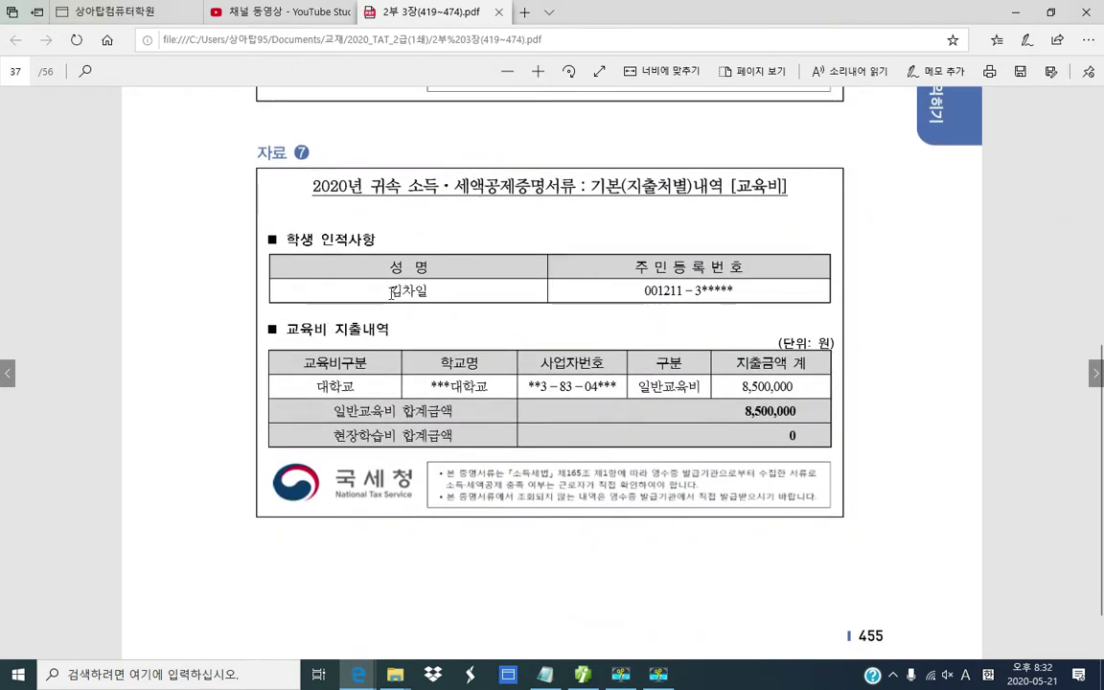
drag(391, 291, 419, 293)
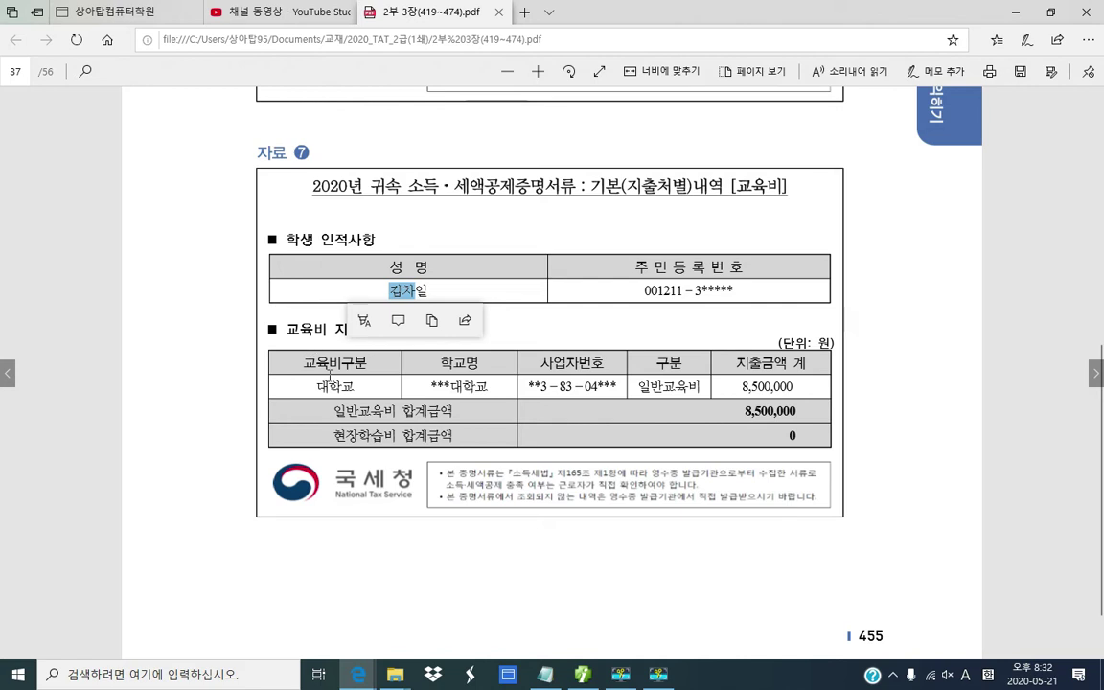
click(328, 374)
drag(317, 386, 354, 387)
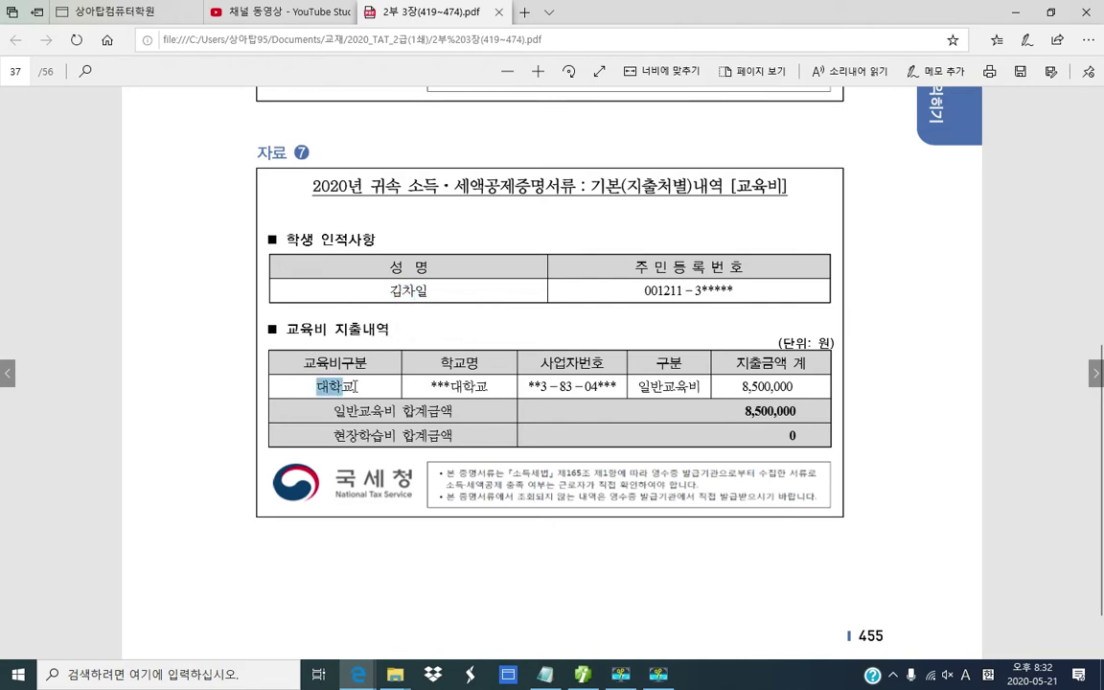
click(354, 387)
Step: Switch to SmartA and enter 8,500,000 as 국세청 일반 교육비 for the 20세이하 child in 소득공제, with 구분 대학생
click(583, 675)
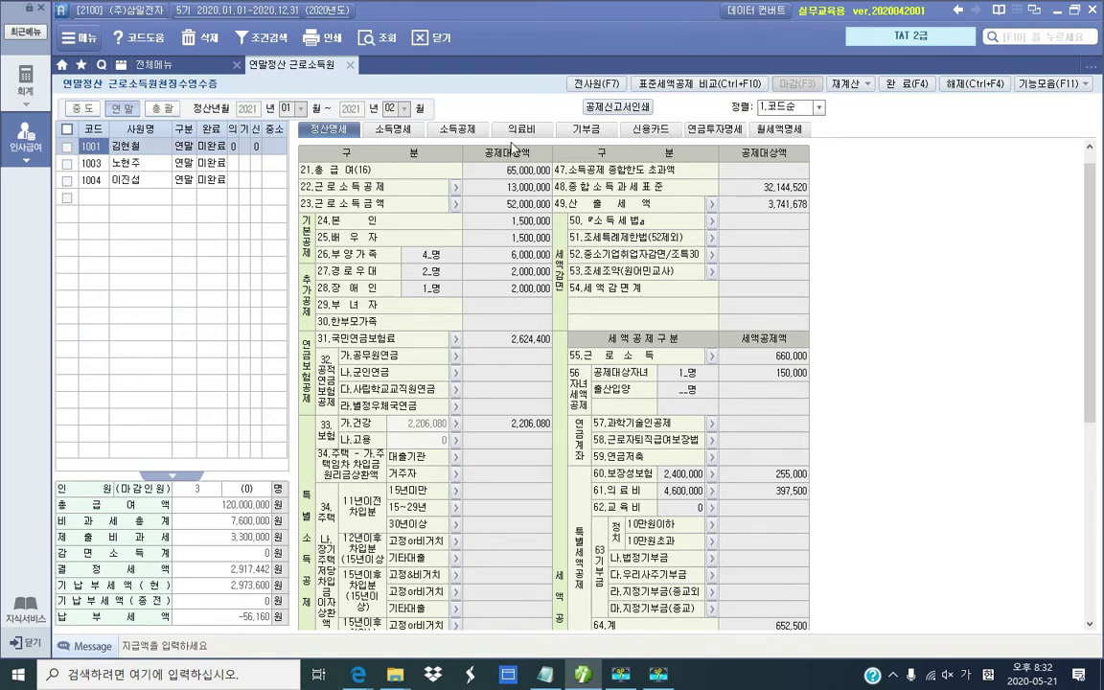
click(449, 130)
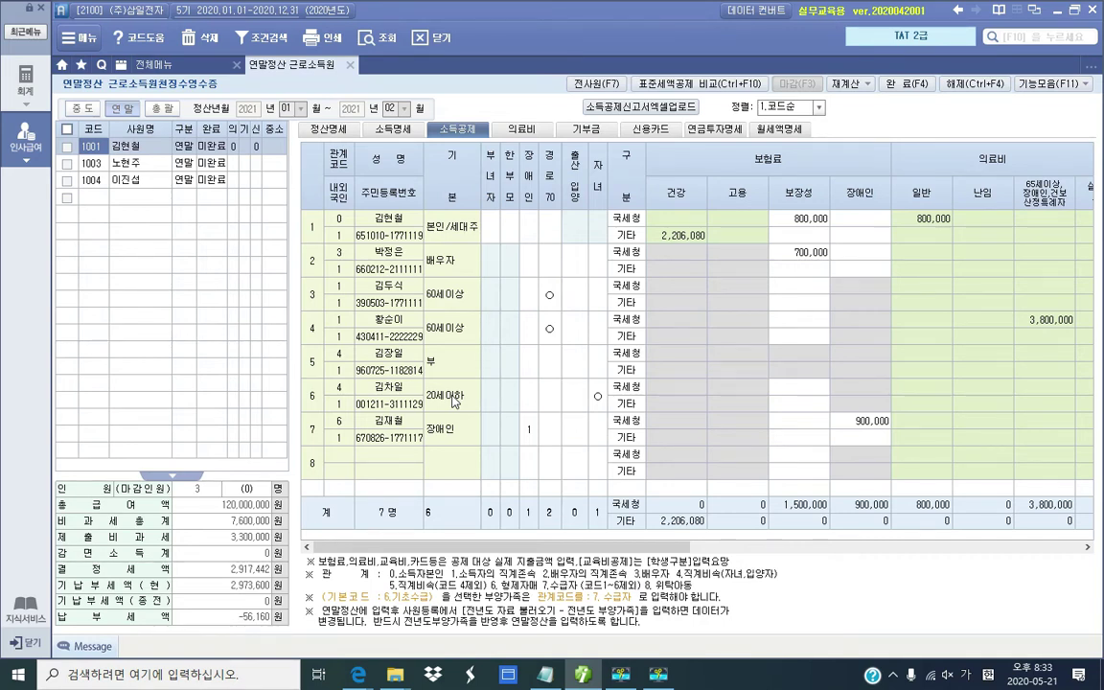
mouse_move(493, 553)
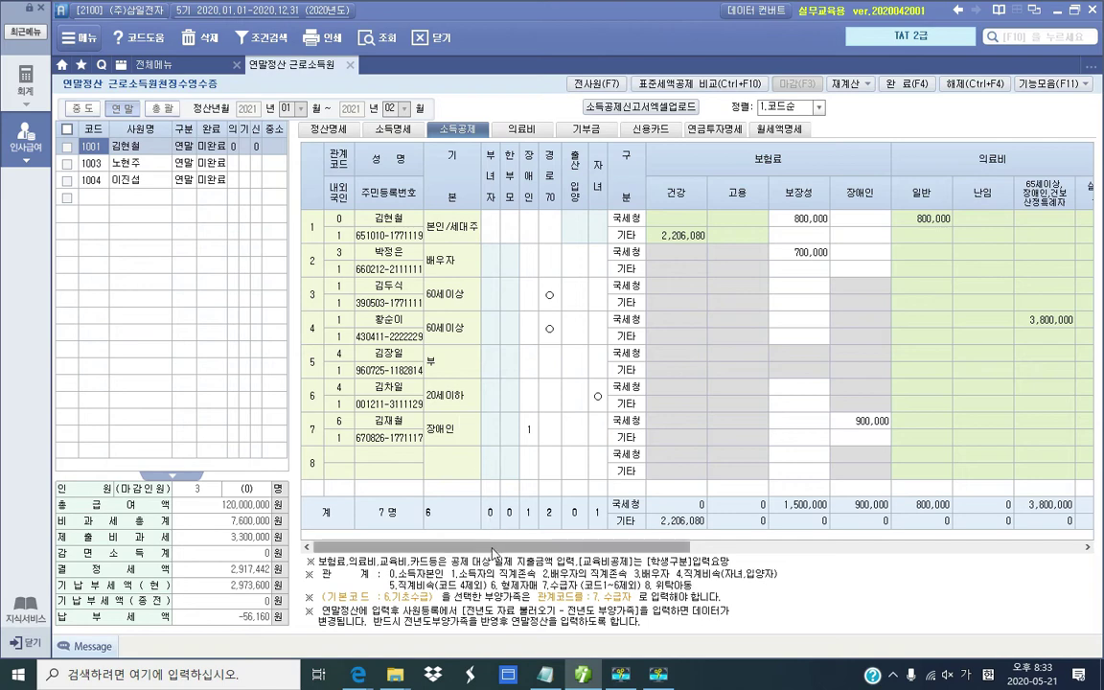
drag(493, 553, 793, 548)
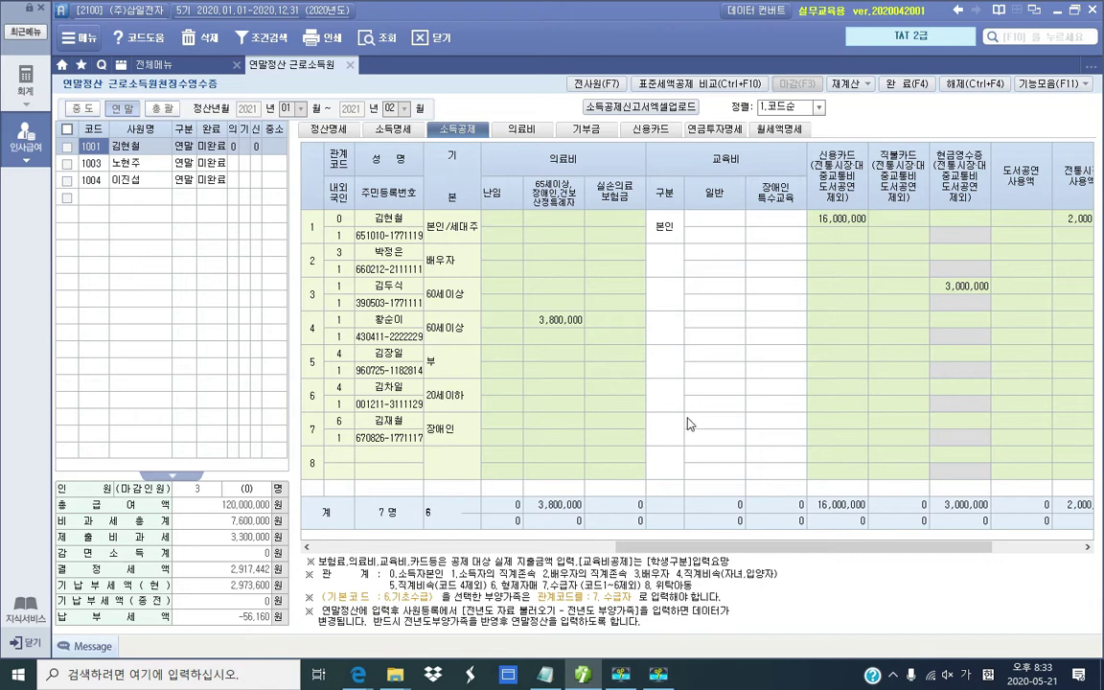
click(693, 388)
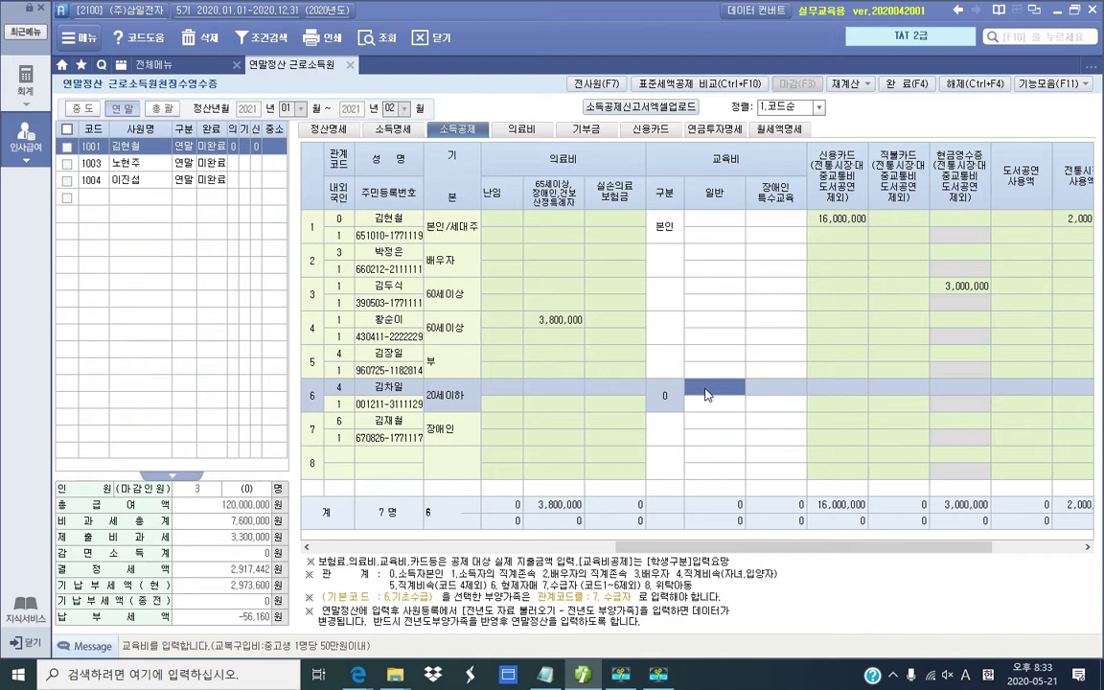
key(Return)
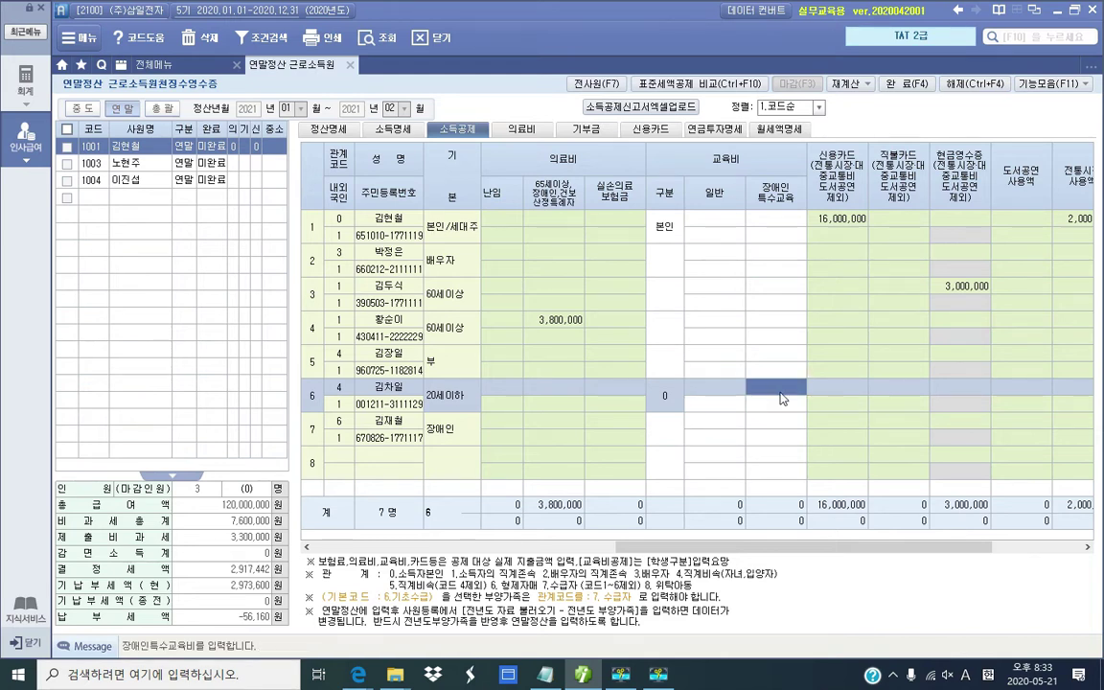
click(715, 391)
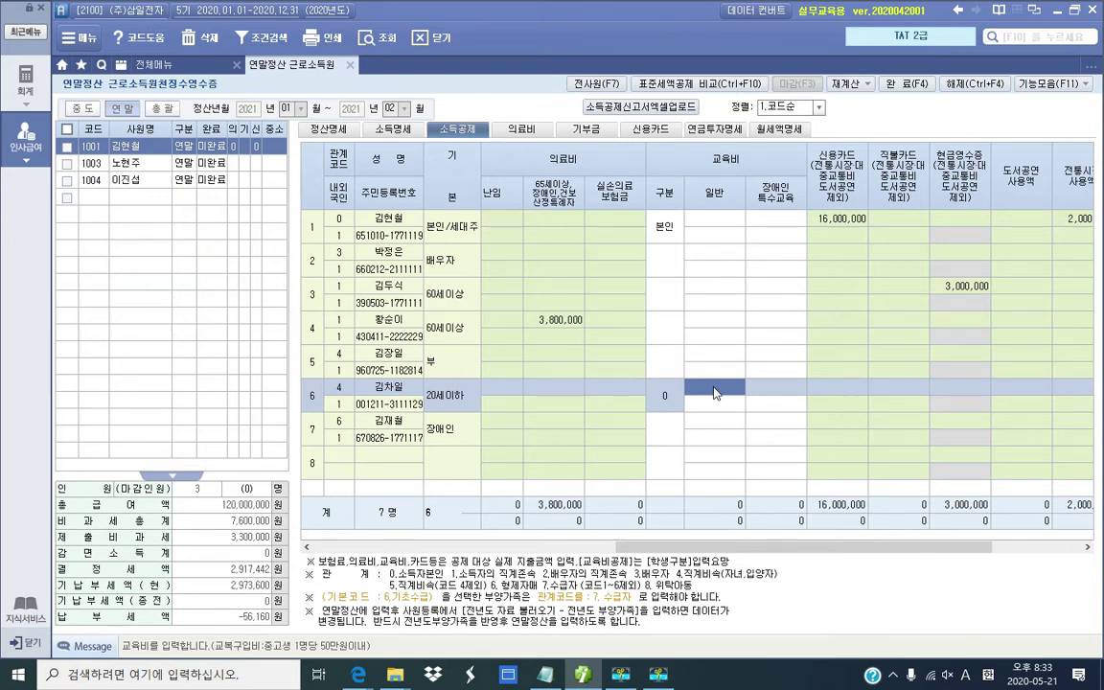
text(8500000)
key(Return)
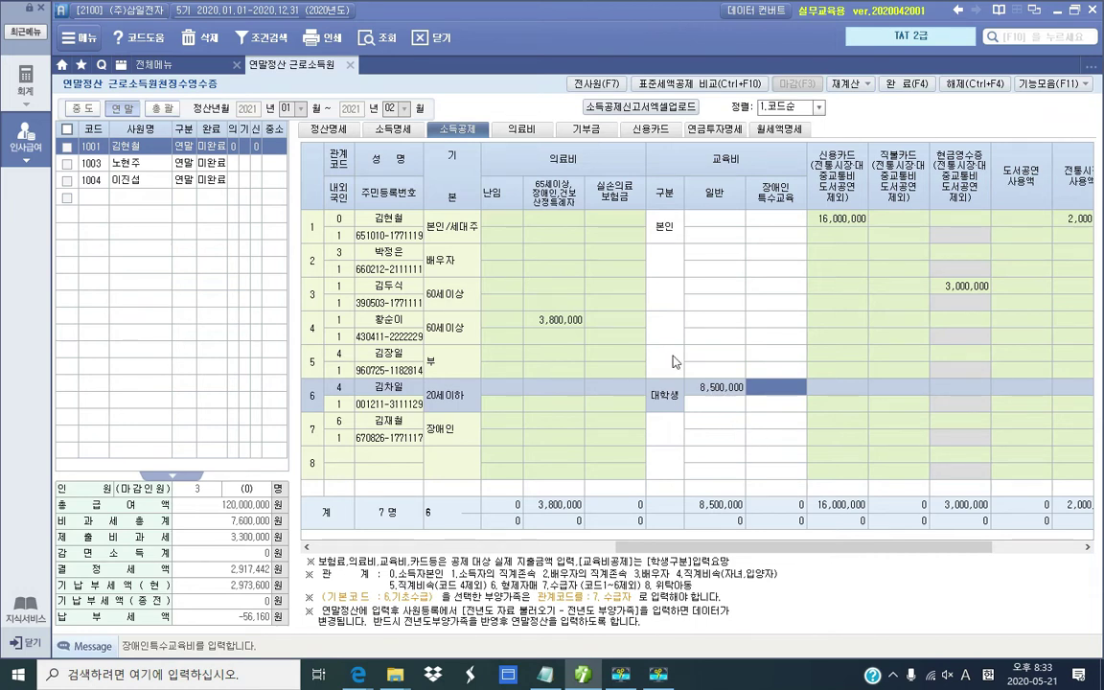
Step: Check the 62.교육비 tax credit in 정산명세 and return to the 소득공제 details
click(328, 131)
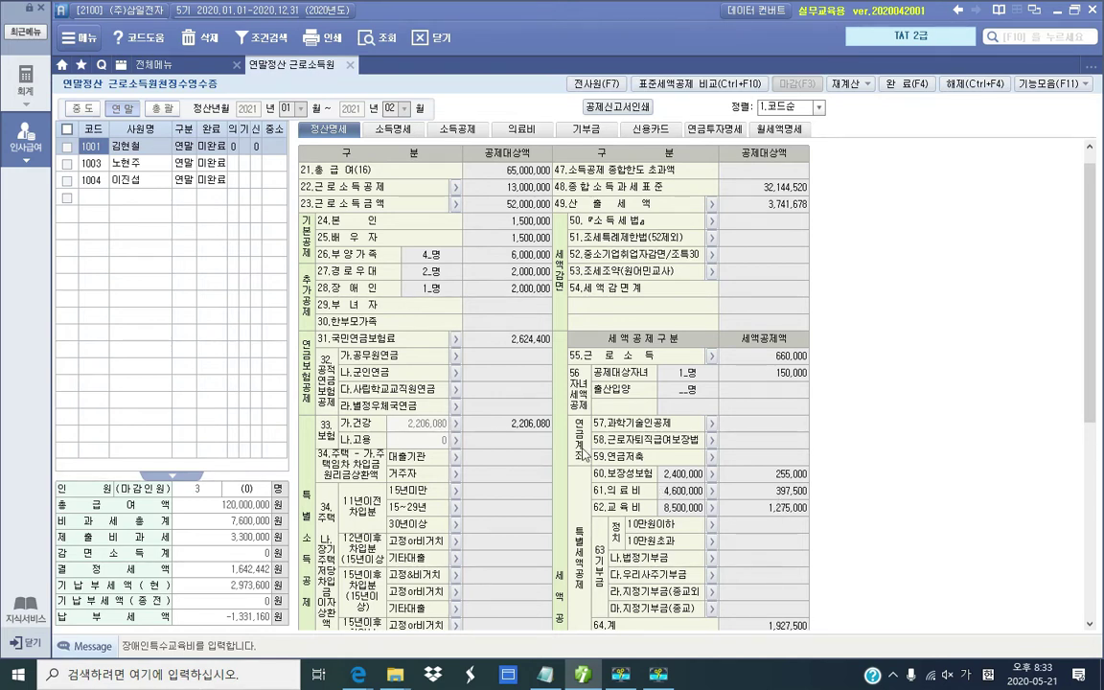
mouse_move(584, 676)
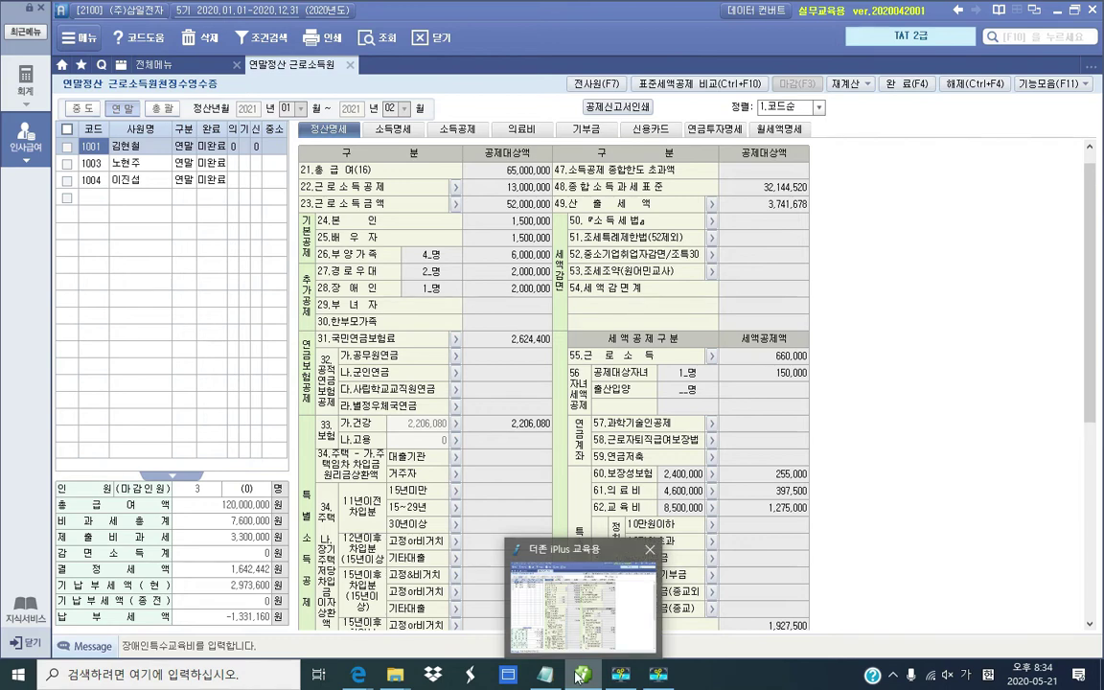
click(458, 131)
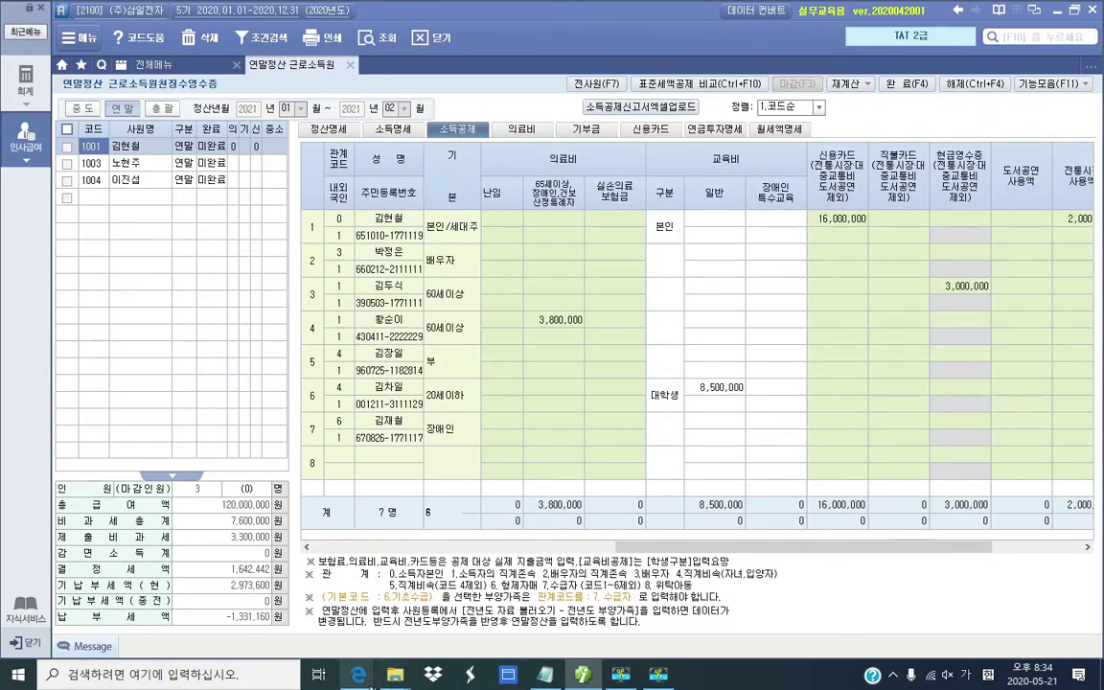
Step: Switch to the textbook PDF and go to page 38 with the 기부금 certificate, 자료 8
mouse_move(358, 674)
click(196, 575)
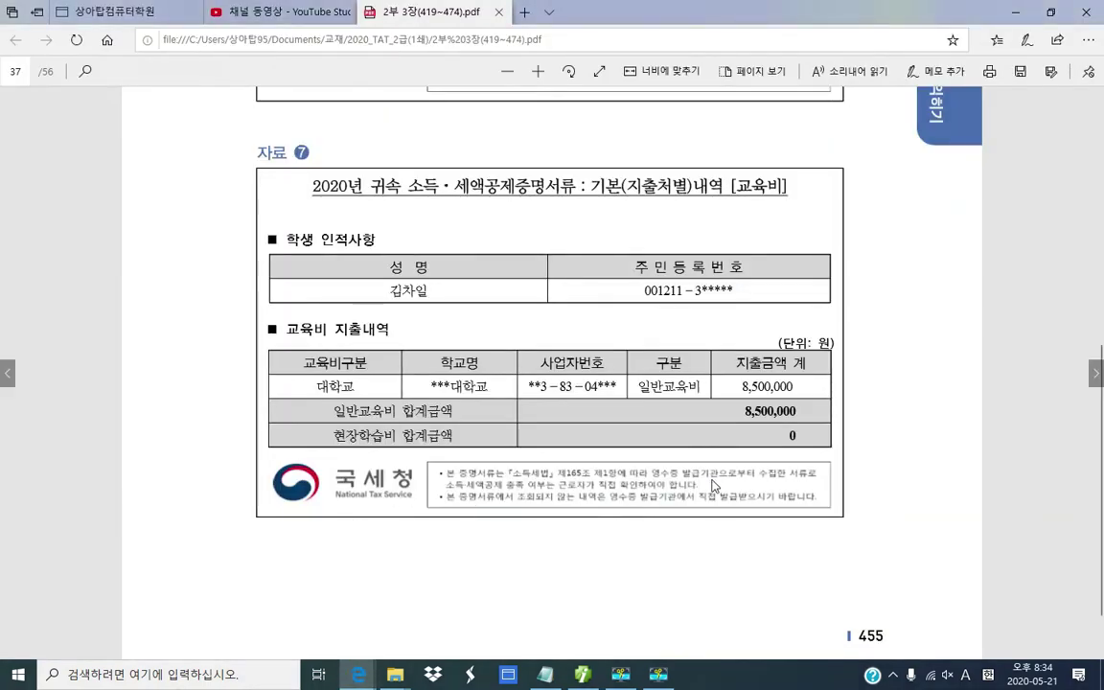
scroll(768, 446, down, 1)
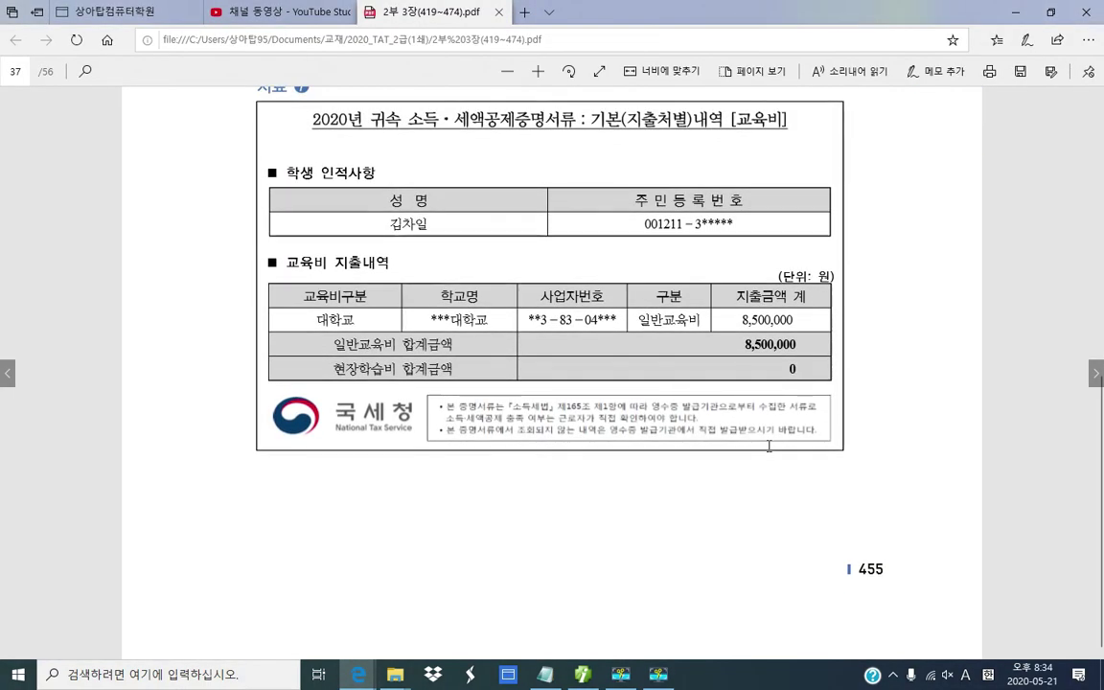
click(1093, 376)
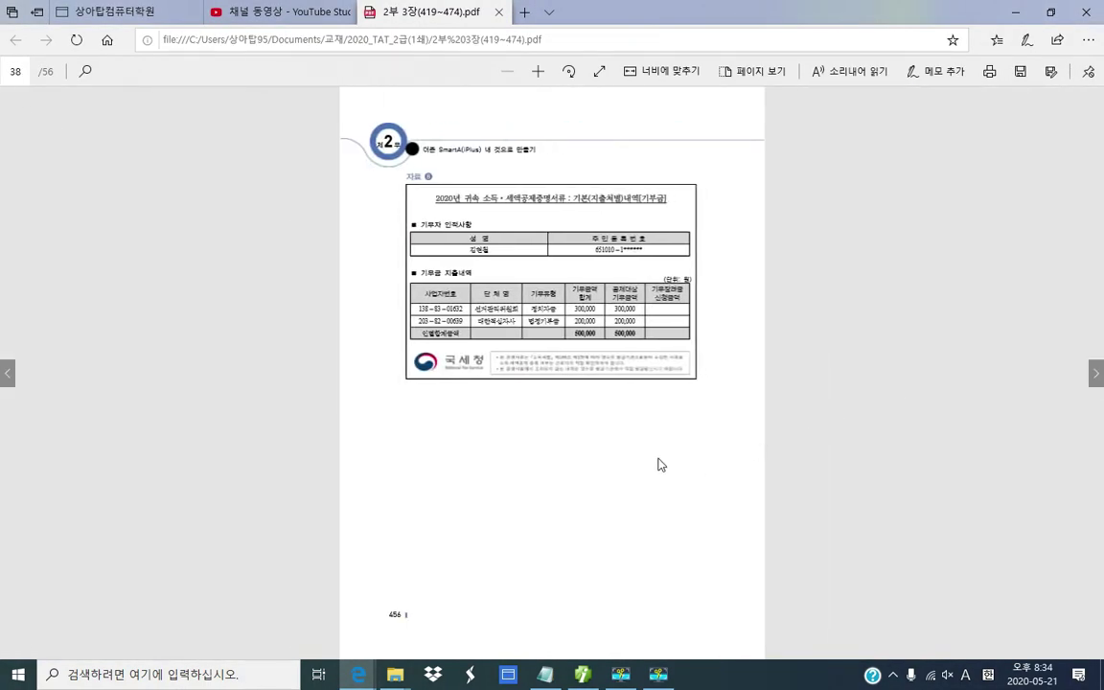
click(539, 72)
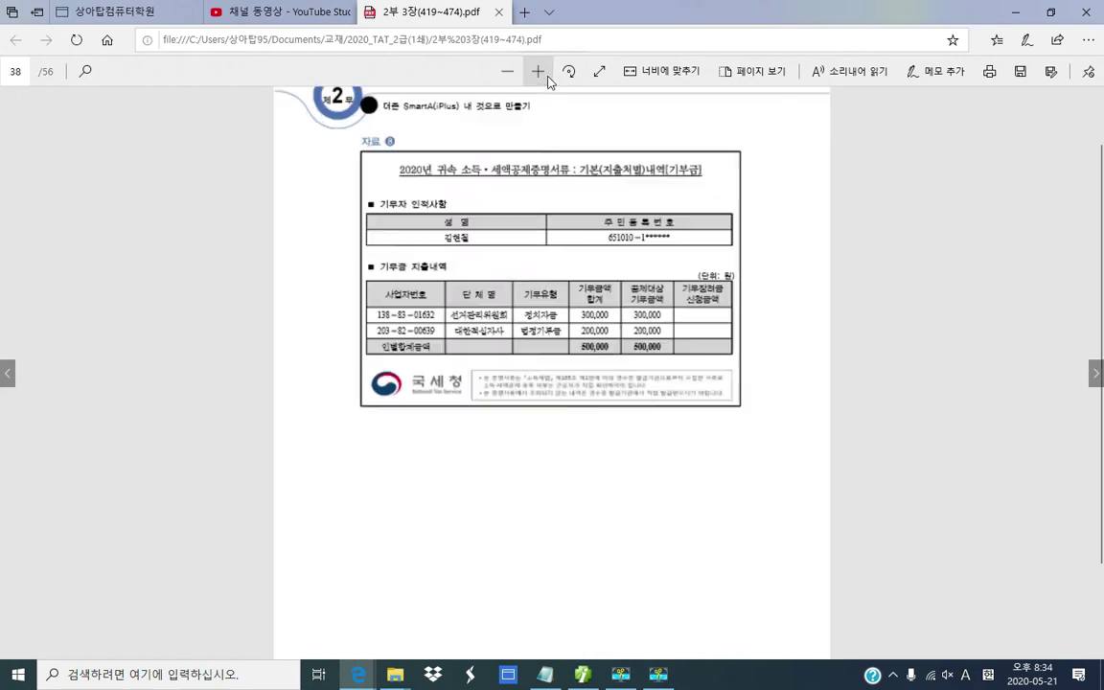
click(538, 72)
scroll(563, 303, up, 3)
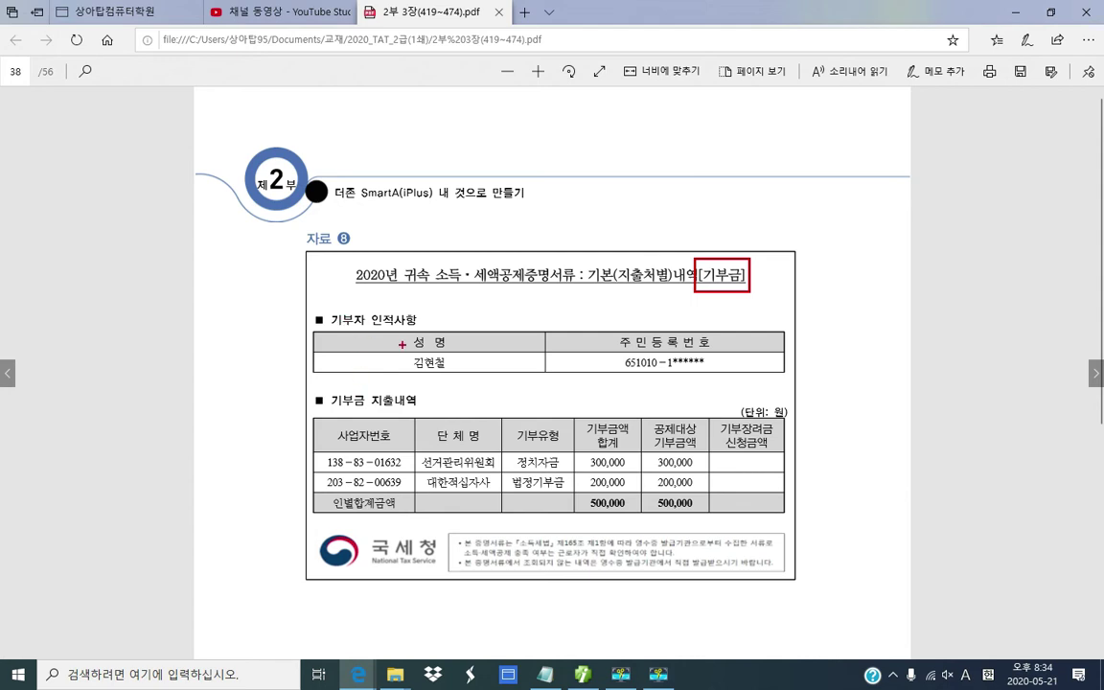
Step: Examine the donor, the recipient organizations and the total donation amount in 자료 8
drag(402, 348, 461, 379)
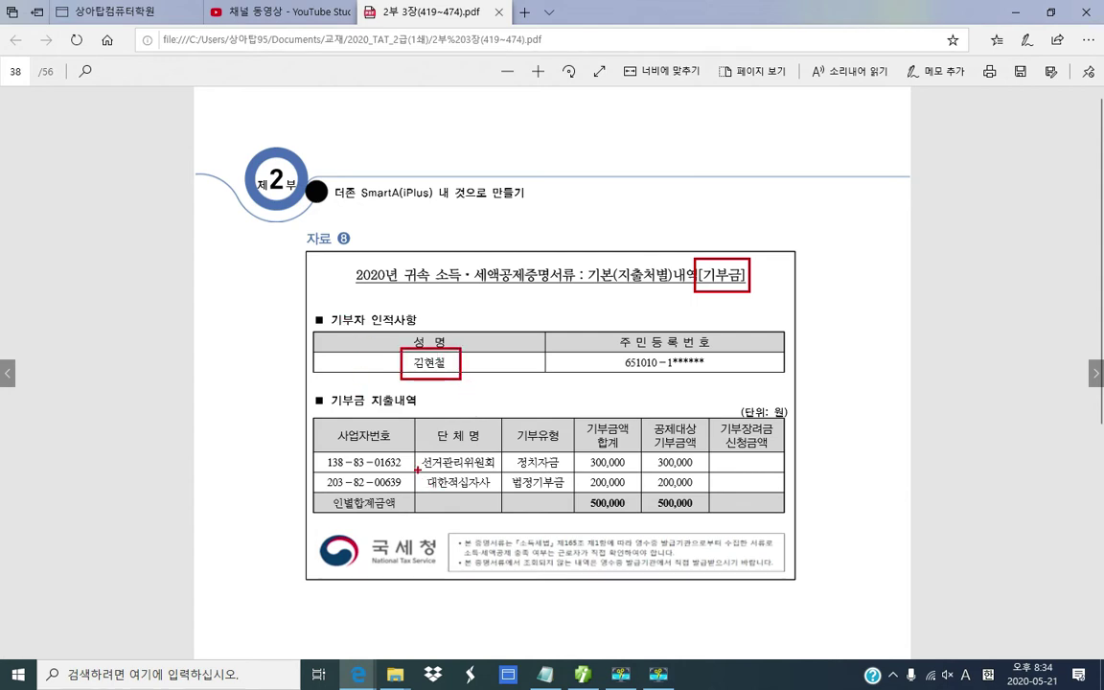
drag(418, 469, 500, 470)
drag(427, 492, 498, 494)
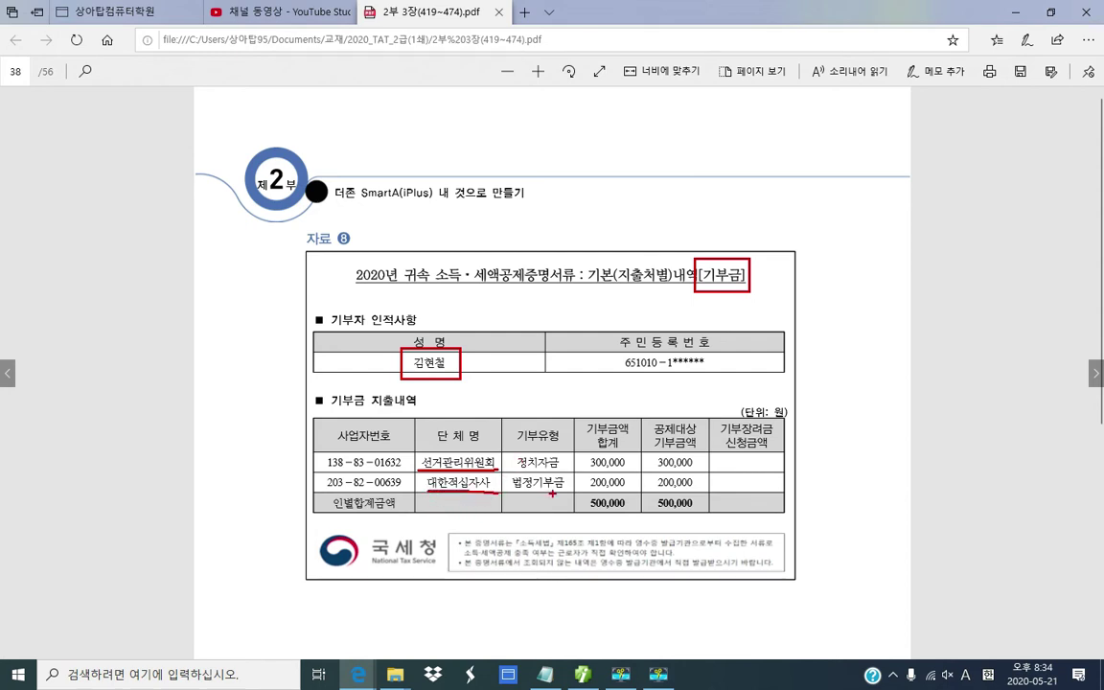
mouse_move(565, 512)
mouse_down()
mouse_move(632, 521)
mouse_move(606, 489)
mouse_move(573, 522)
mouse_up()
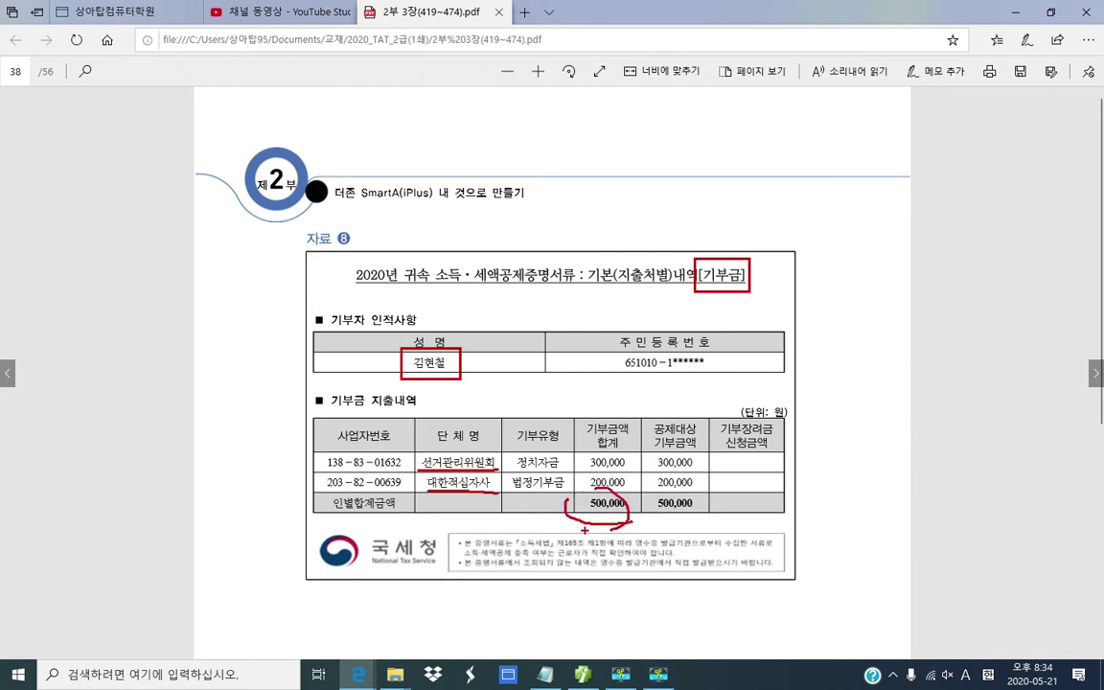
key(Escape)
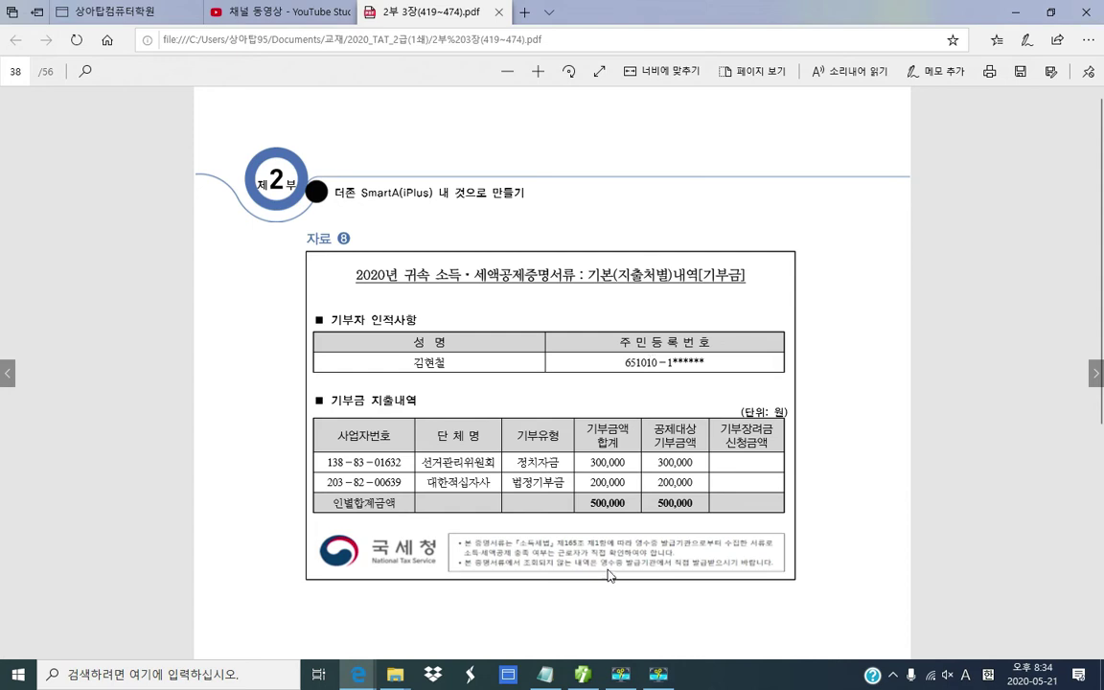
Step: Switch to SmartA and add 본인 as the donor in the first 해당연도 기부명세 row, leaving 사업자번호 and 상호 blank
click(578, 678)
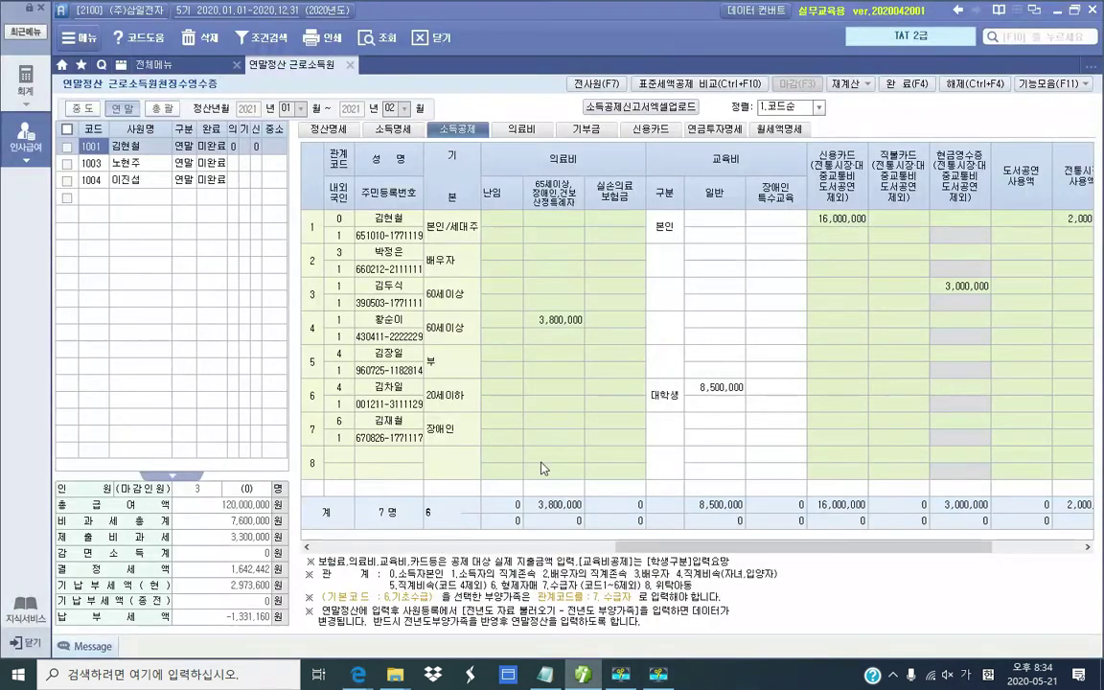
click(585, 130)
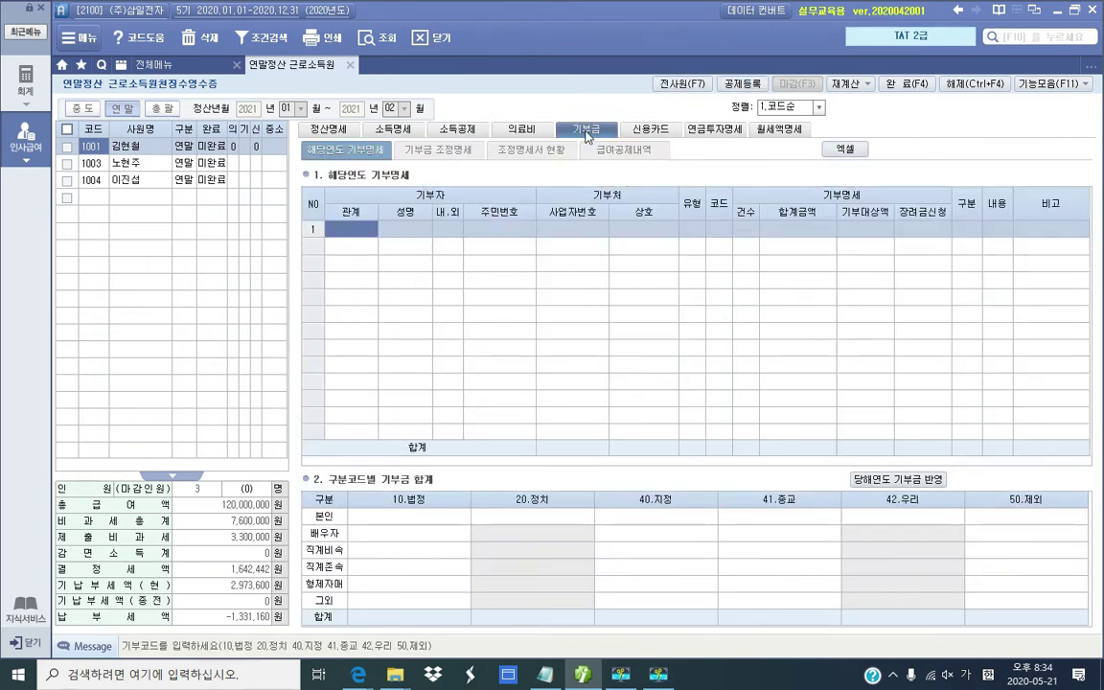
double_click(352, 238)
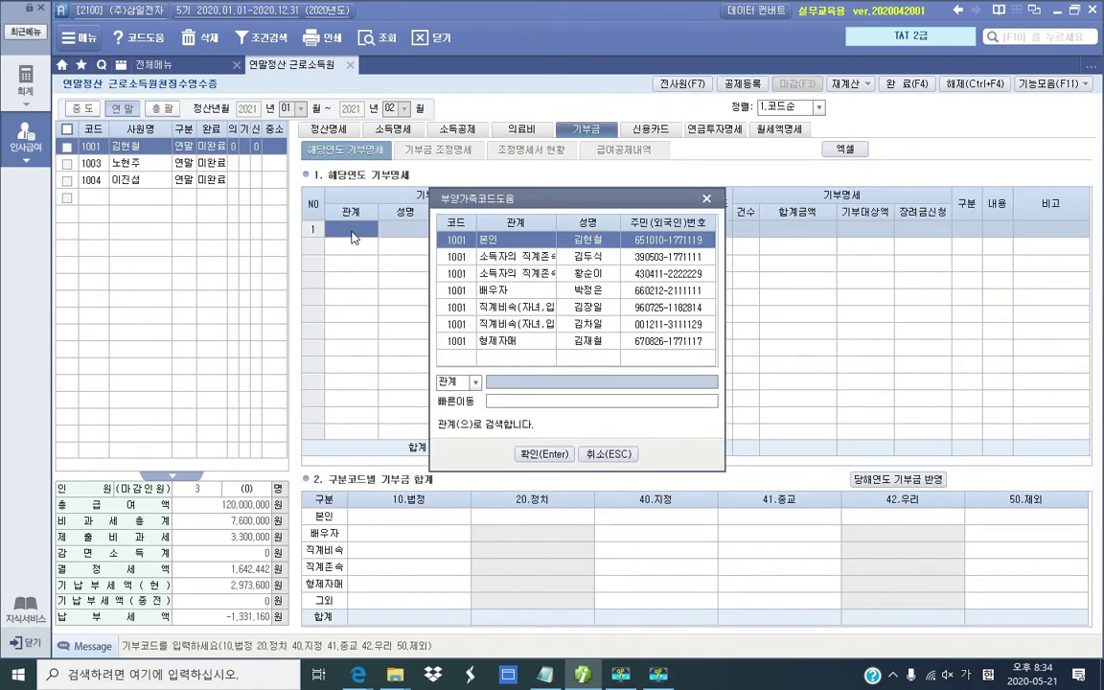
click(553, 455)
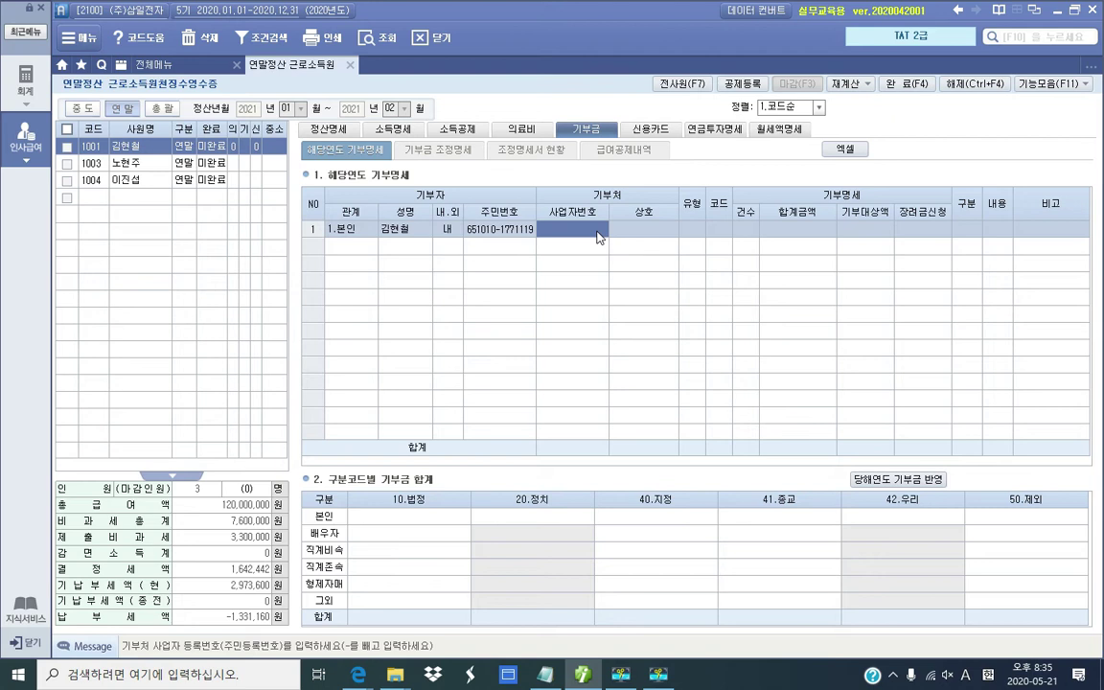
key(Return)
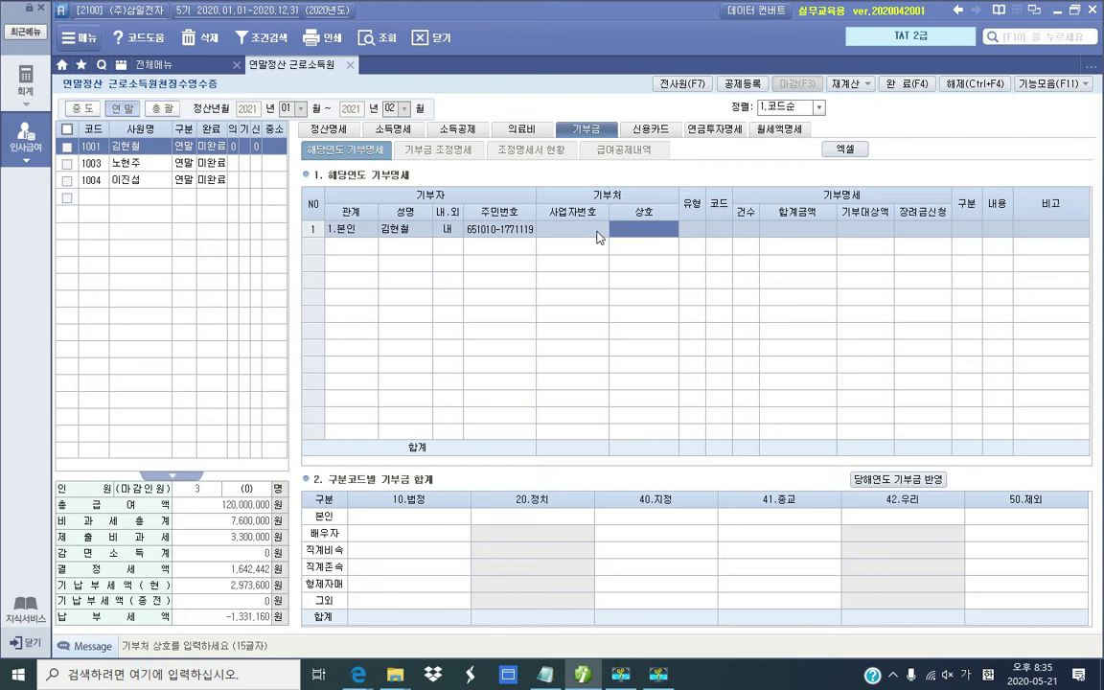
key(Return)
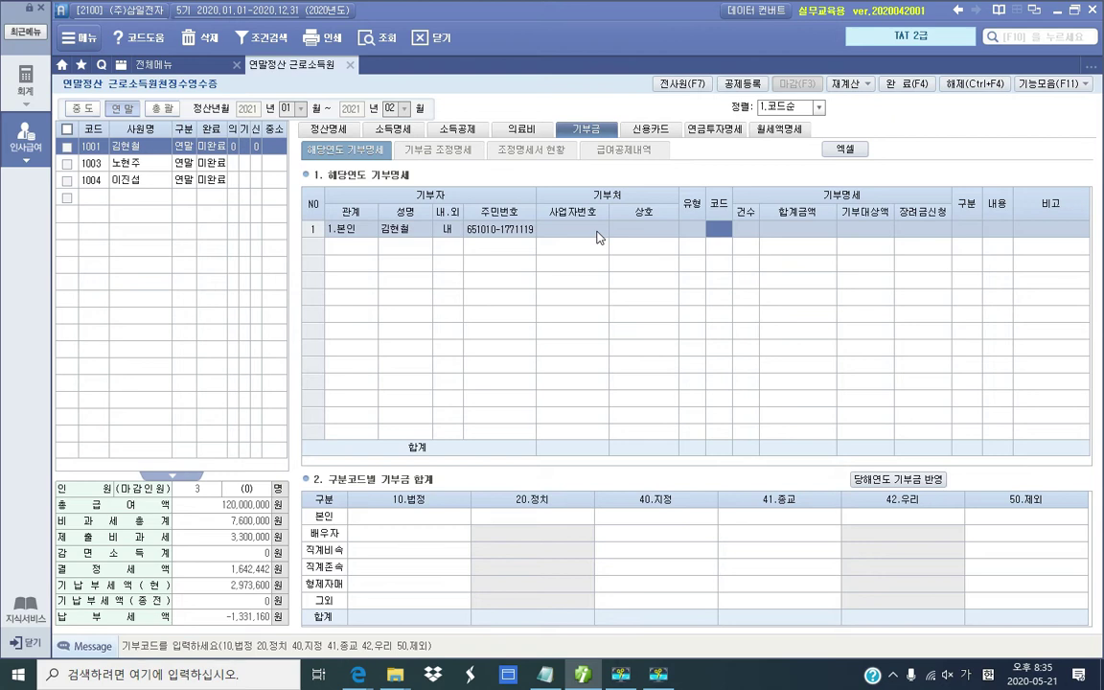
Step: Complete the 본인 donation row with code 20 (정치), 건수 1 and 기부대상액 300,000, keeping 구분 국세청
text(20)
key(Return)
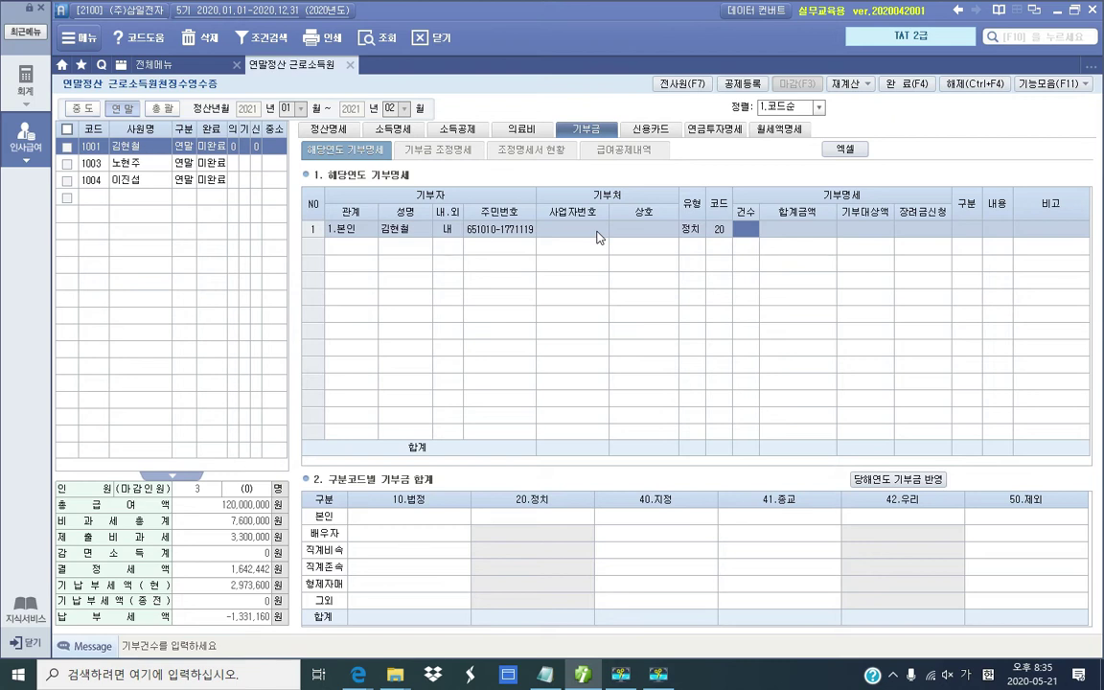
text(1)
key(Return)
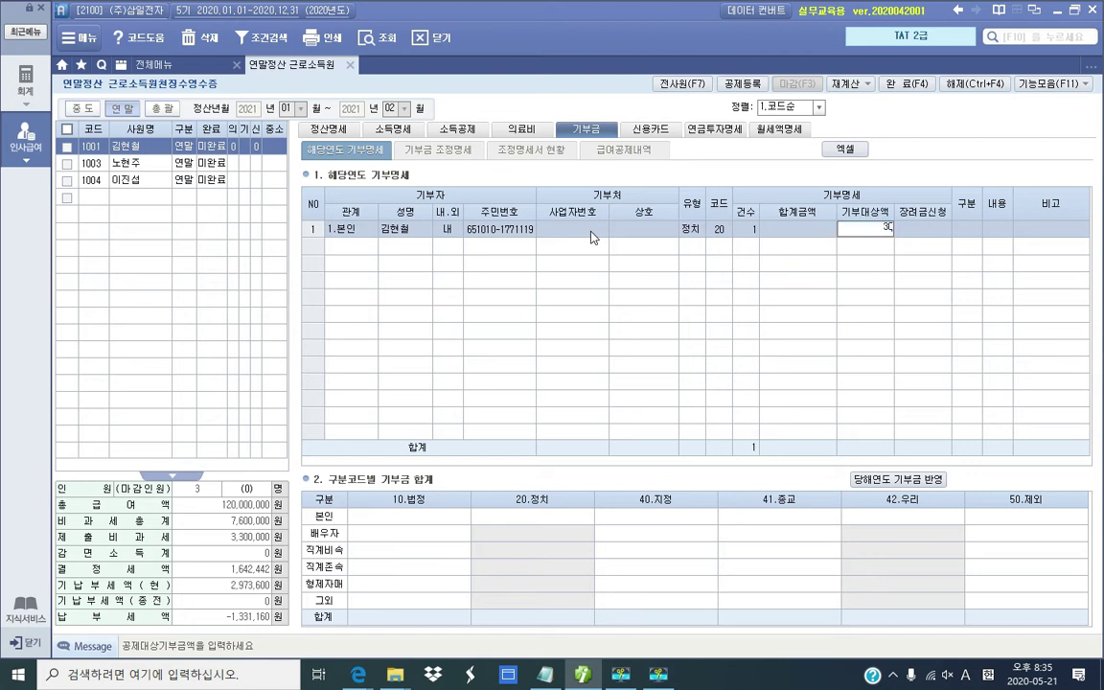
text(3000000)
key(Return)
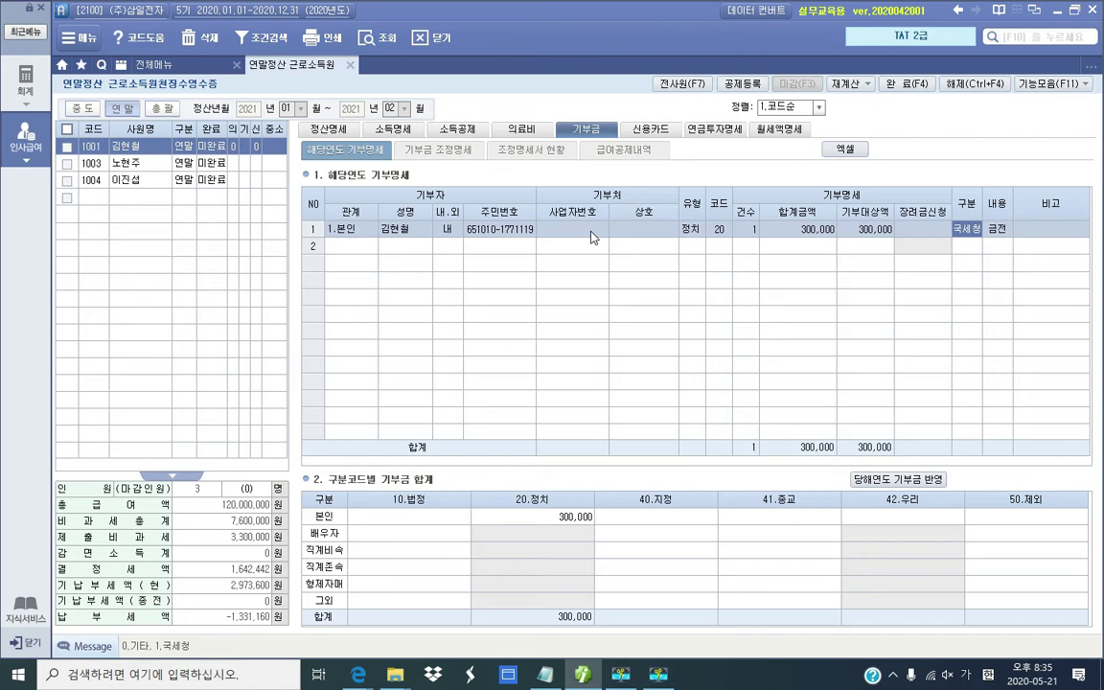
Step: Keep 금전 as the first donation's 내용 and add 본인 as donor in the second row, leaving 사업자번호 and 상호 blank
key(Return)
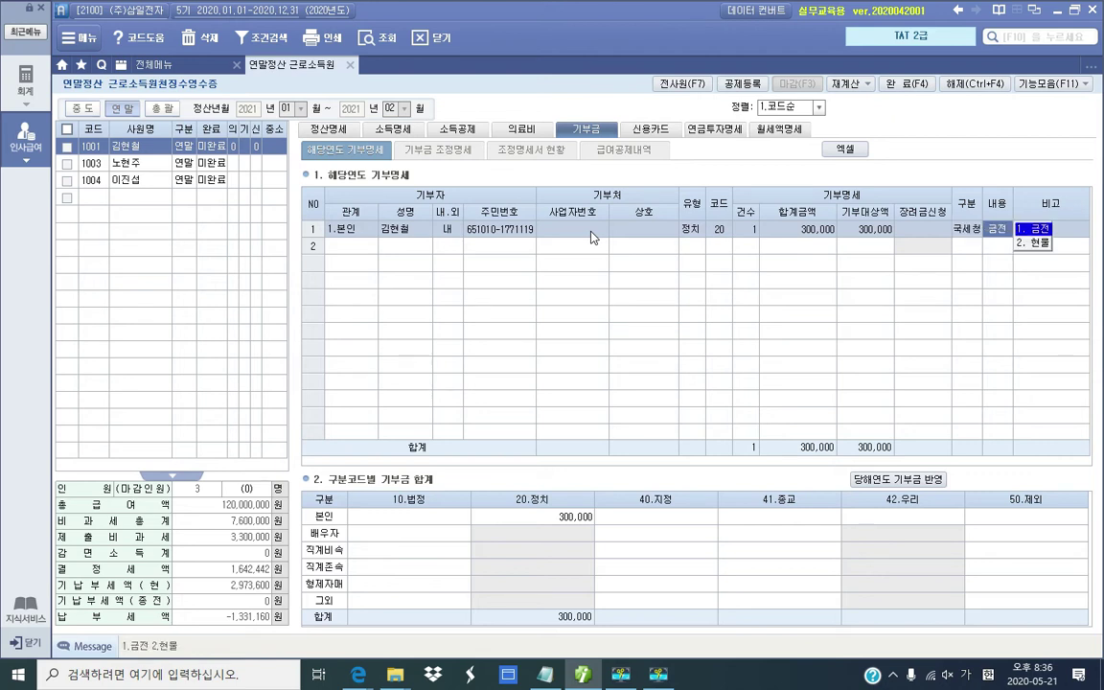
key(Return)
key(Return)
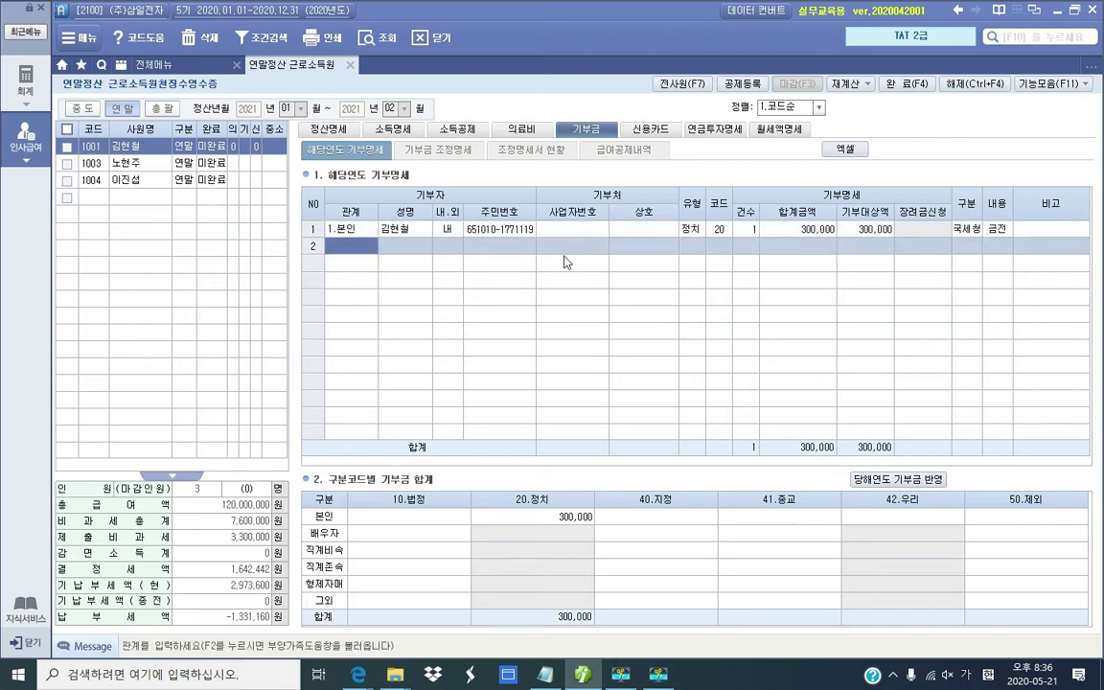
key(F2)
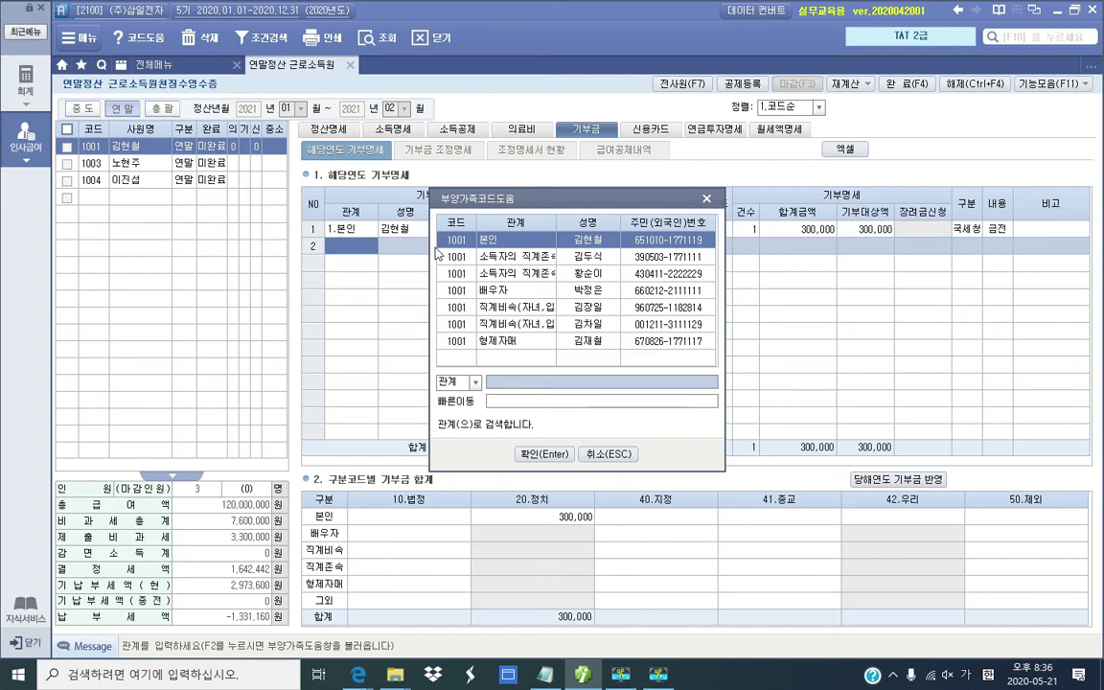
click(543, 453)
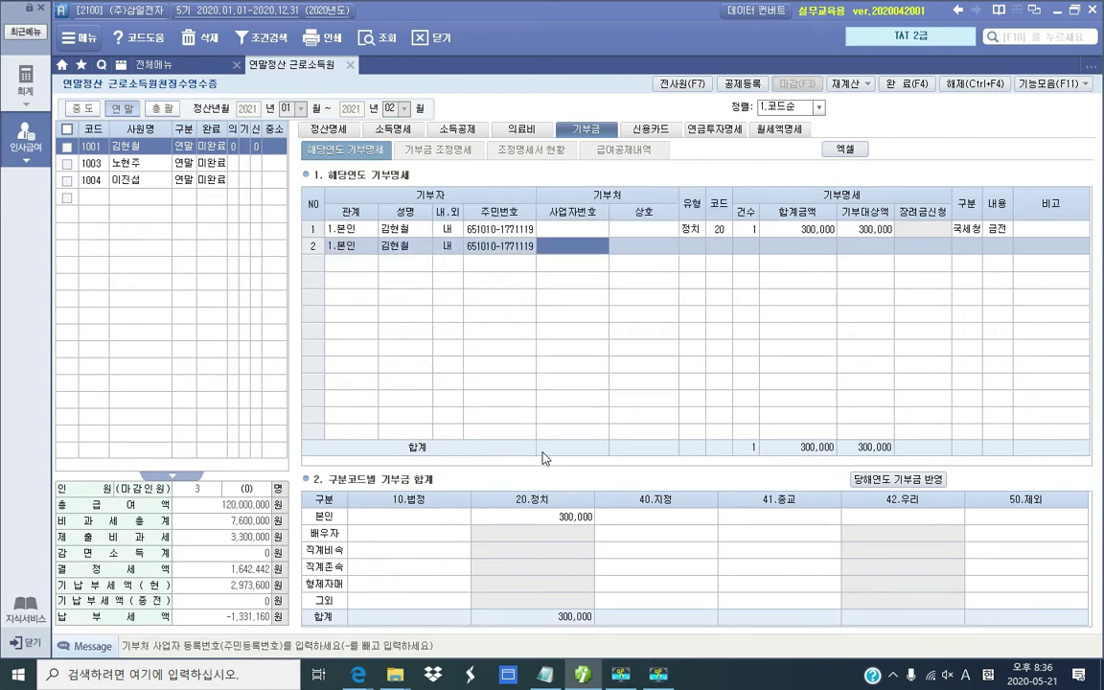
key(Return)
key(Return)
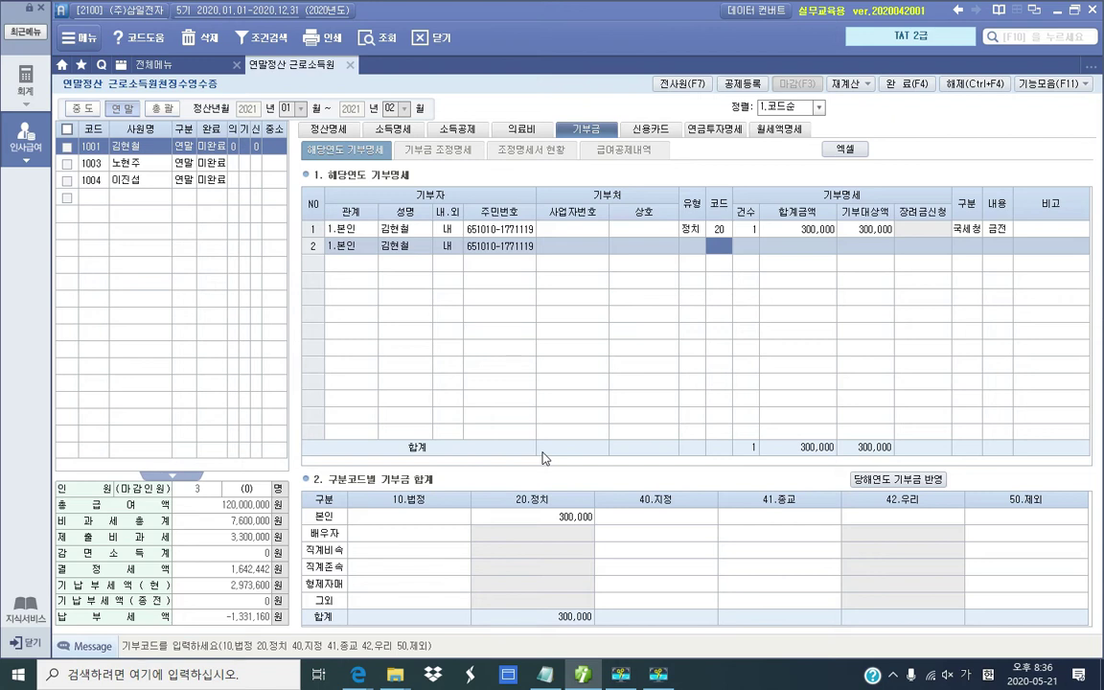
Step: Complete the second 본인 donation row with code 10 (법정), 건수 1 and 기부대상액 200,000, keeping 국세청 and 금전
text(10)
key(Return)
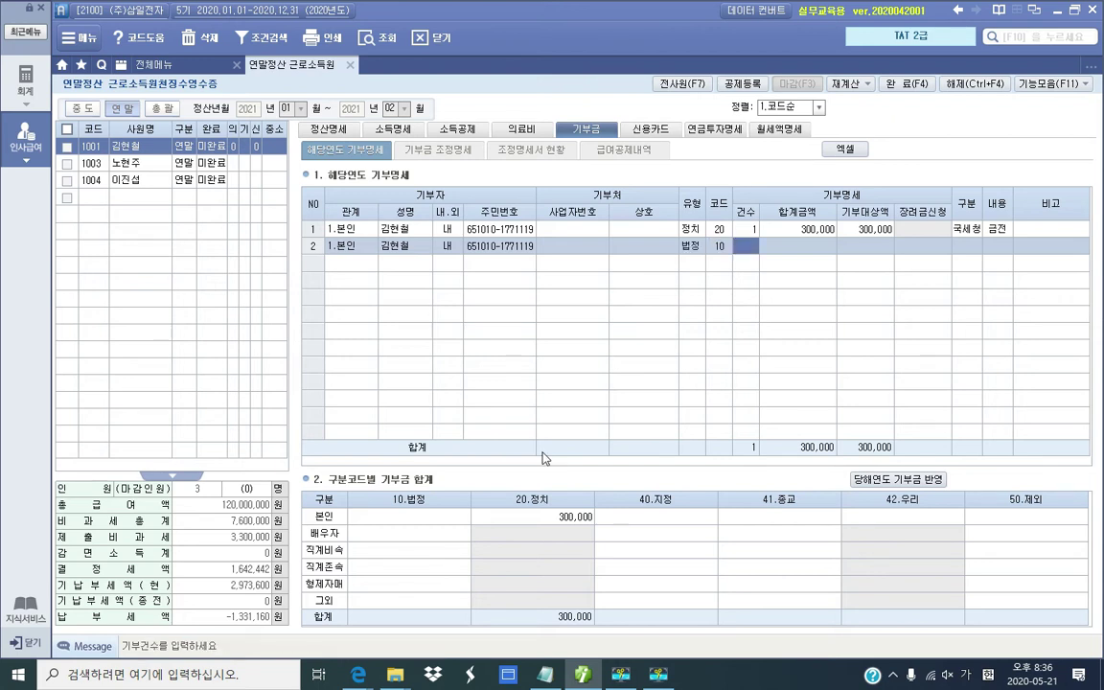
text(1)
key(Return)
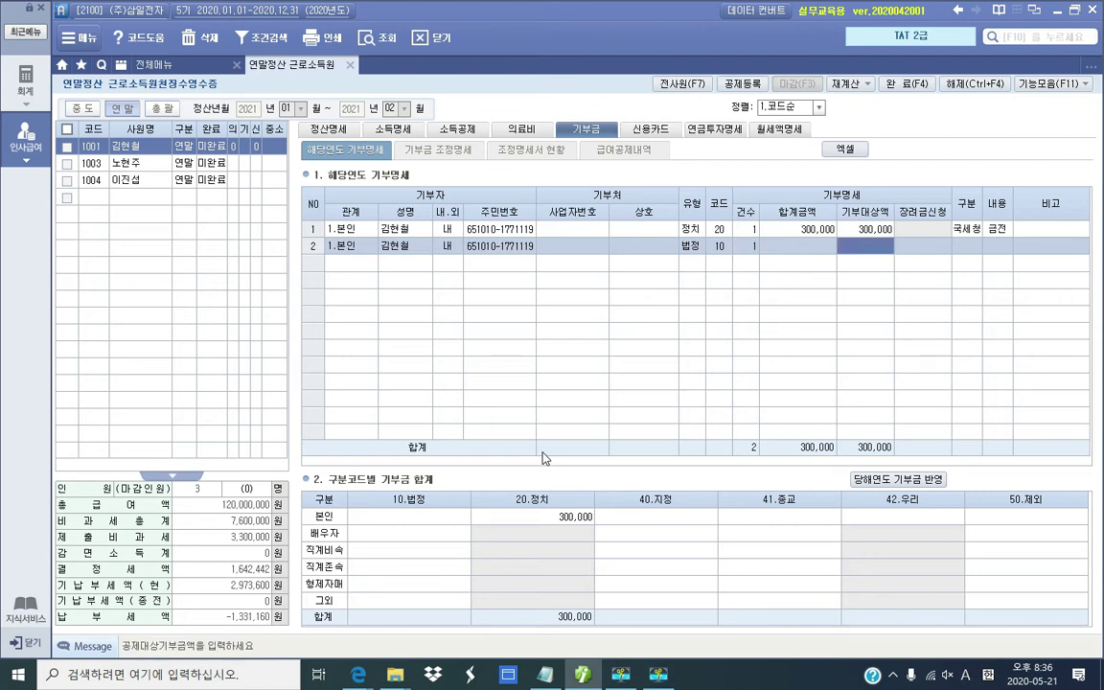
text(200,000)
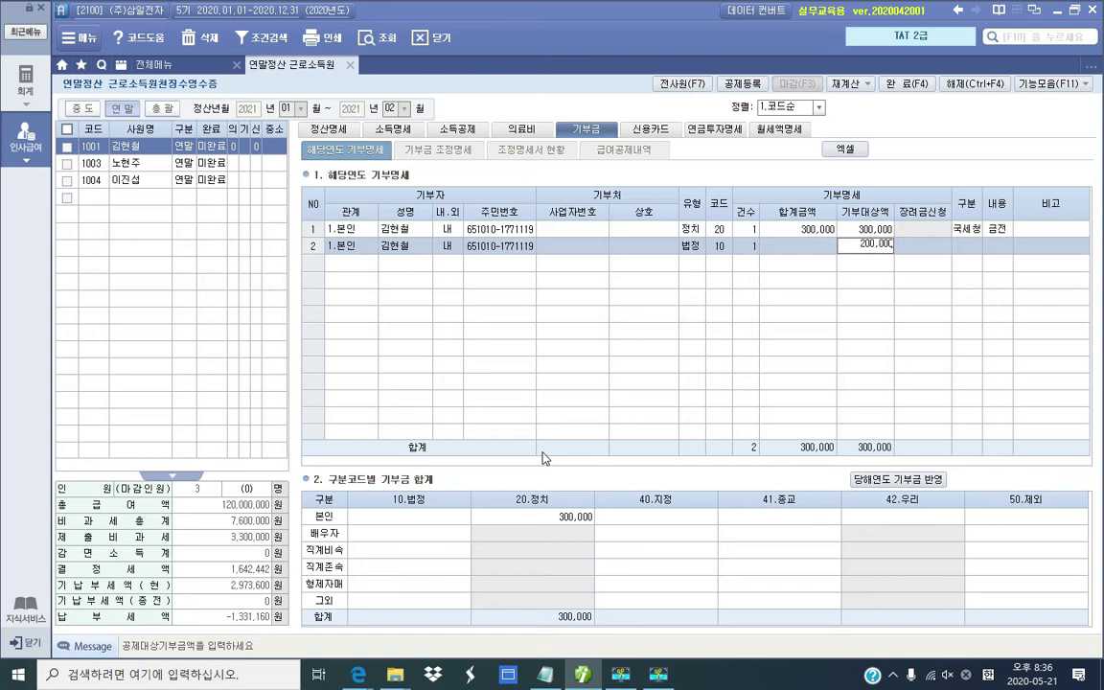
key(Return)
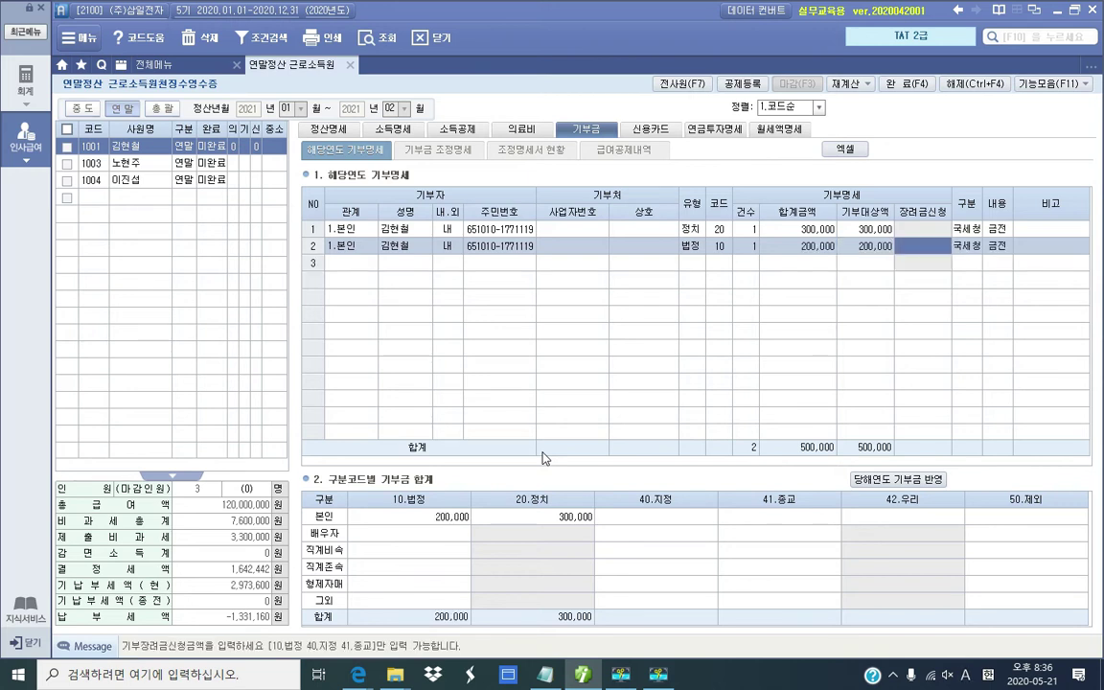
key(Return)
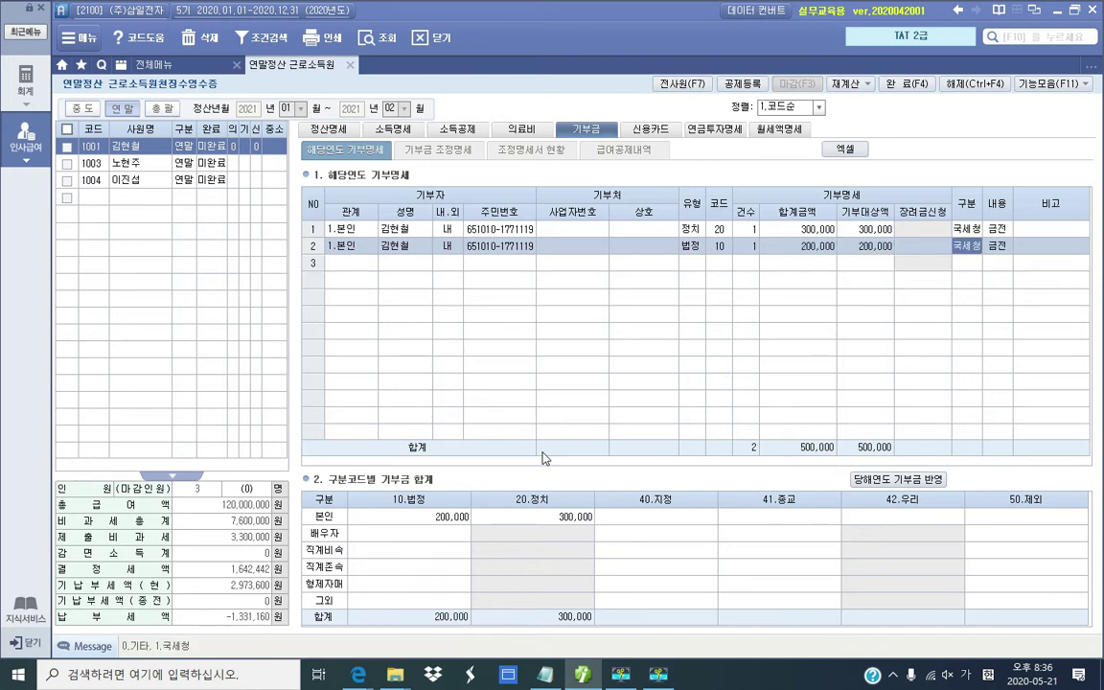
key(Return)
key(Return)
key(Return)
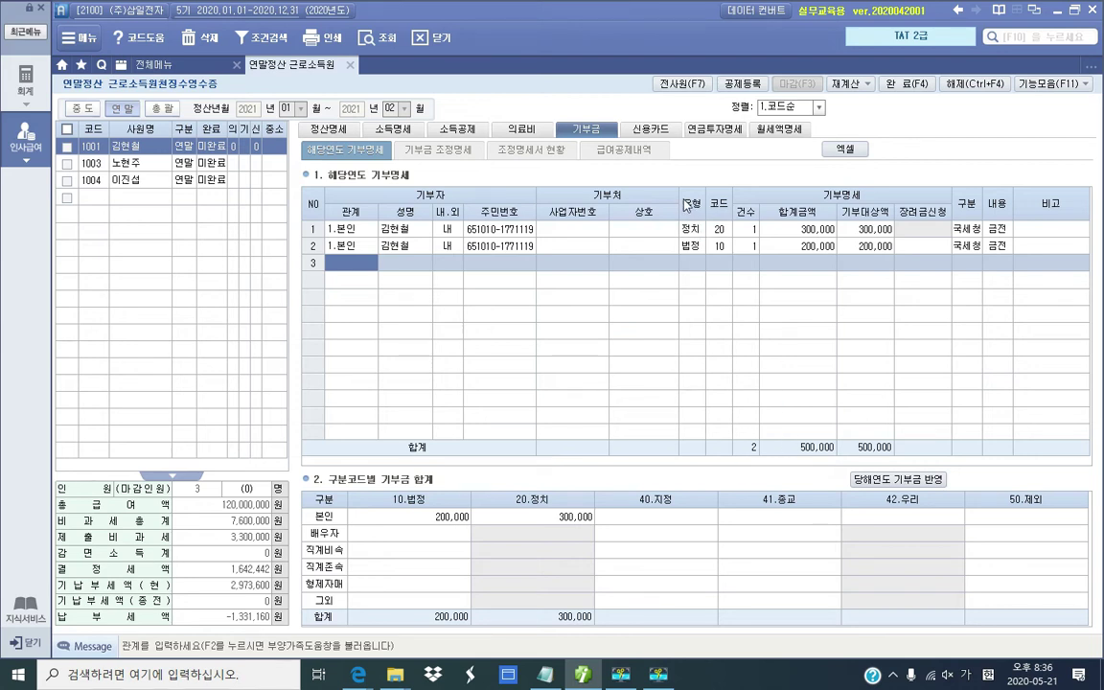
drag(680, 188, 709, 223)
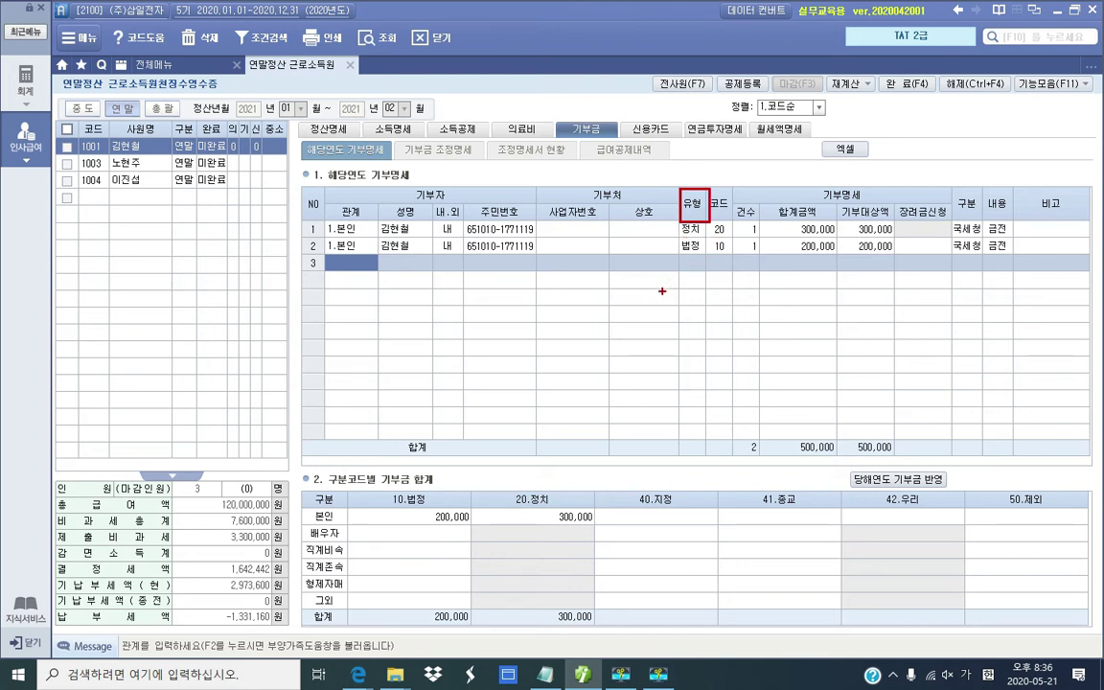
key(Escape)
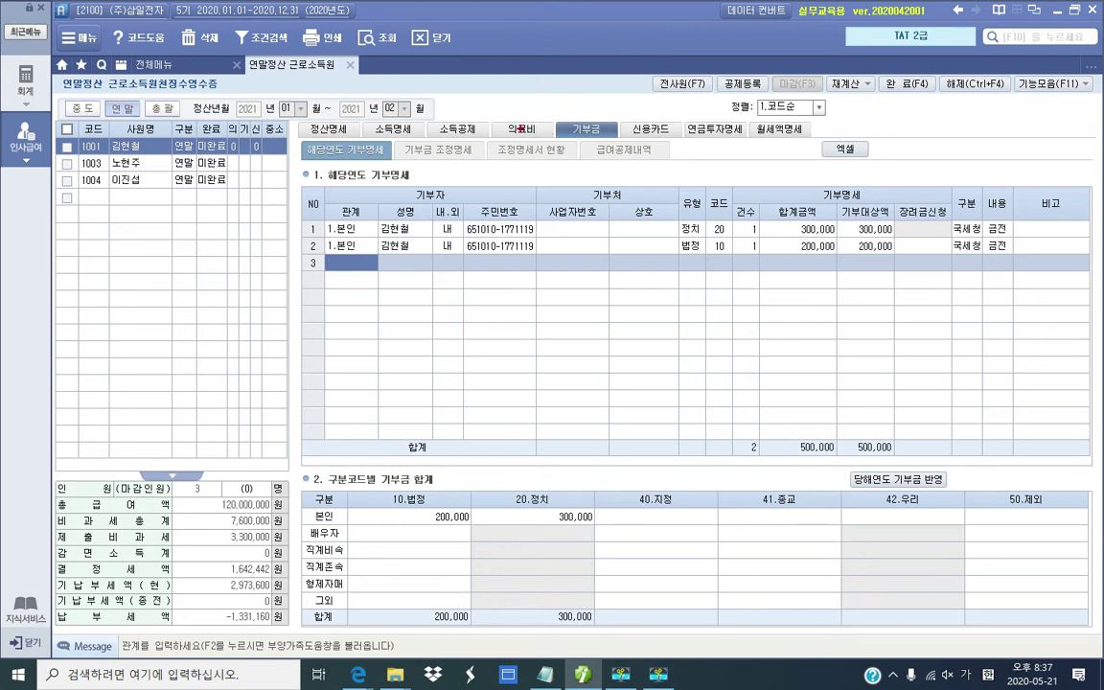
mouse_move(520, 128)
mouse_down()
mouse_move(448, 99)
mouse_move(378, 96)
mouse_move(340, 134)
mouse_up()
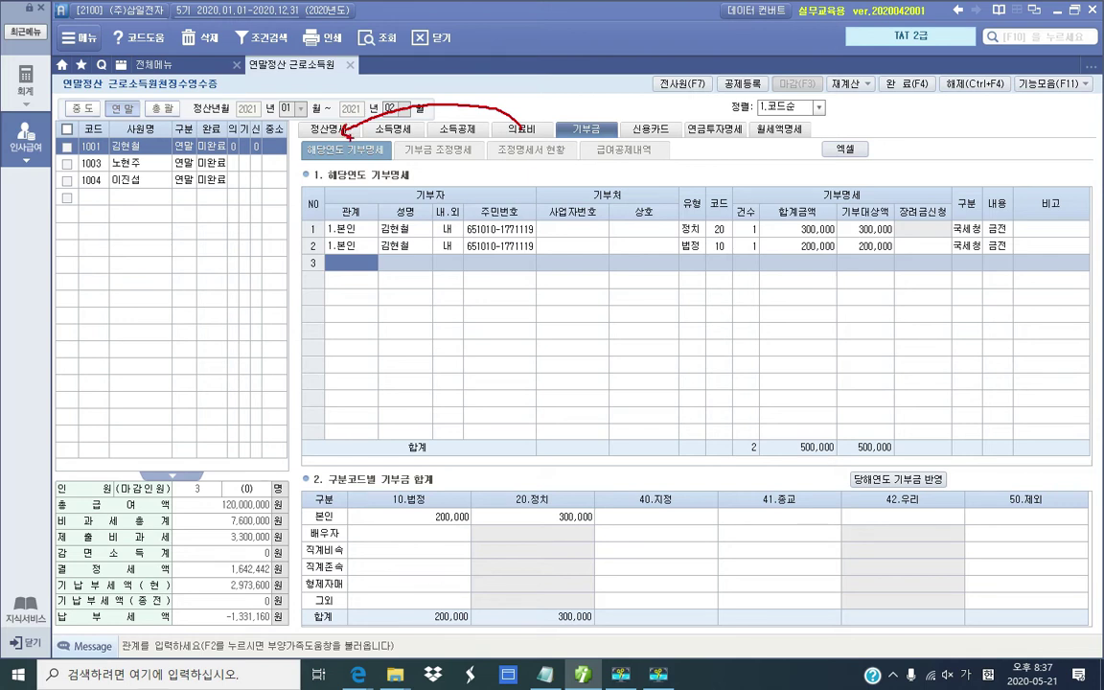
key(Escape)
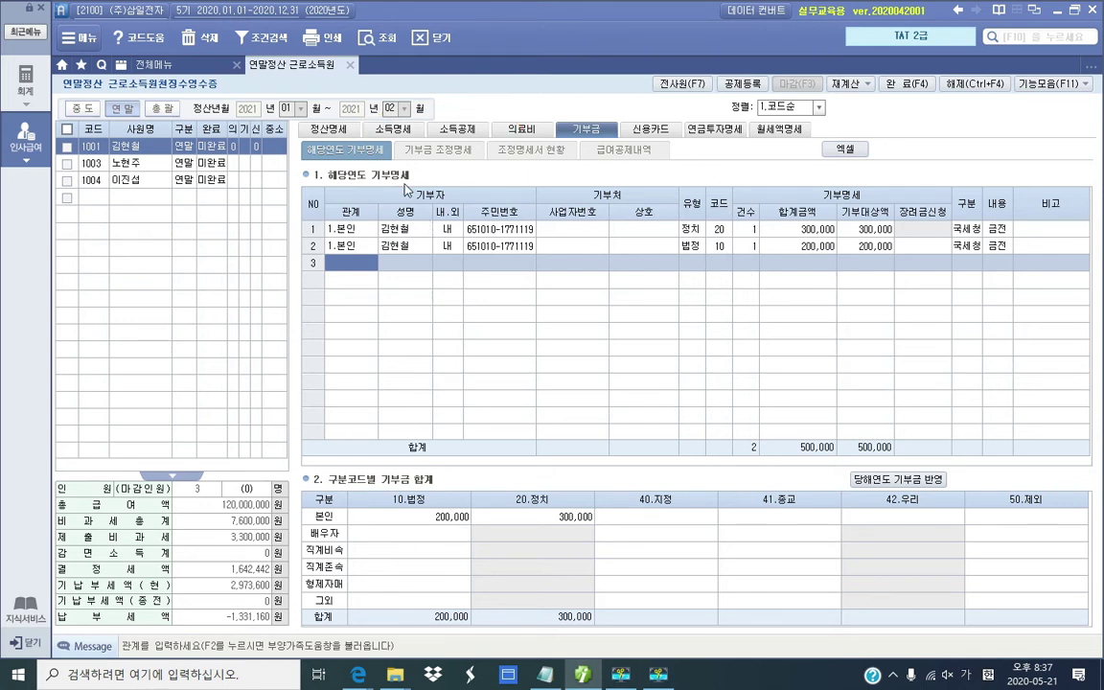
Step: Check in 정산명세 whether the 63.기부금 tax credit lines reflect the entered donations
click(324, 129)
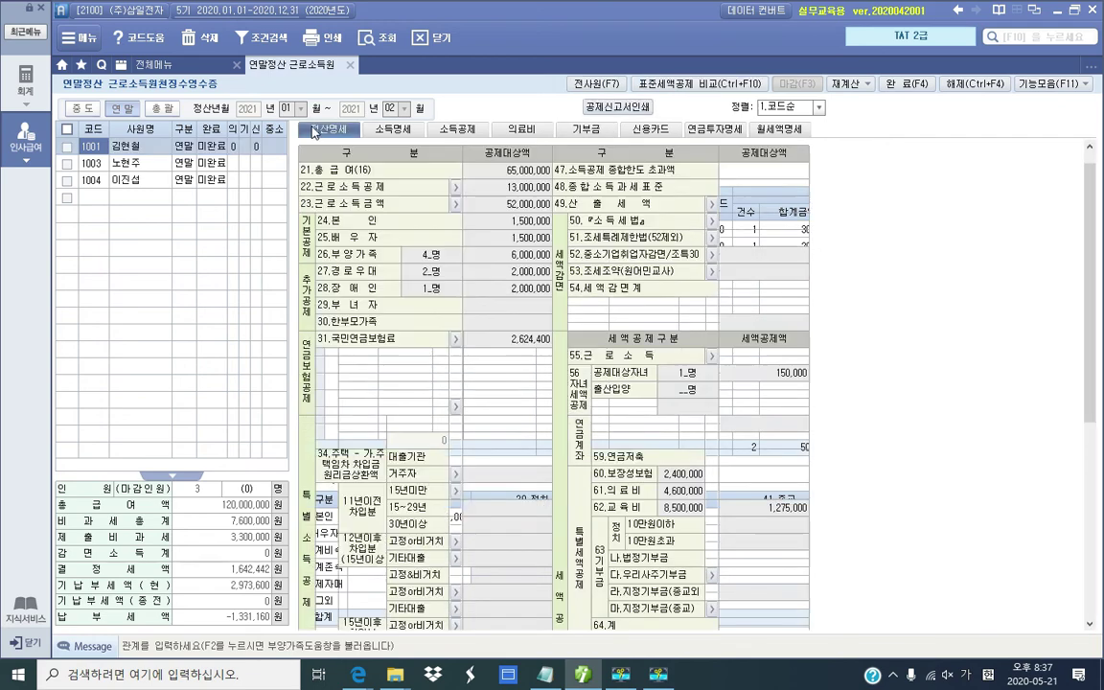
scroll(654, 499, down, 2)
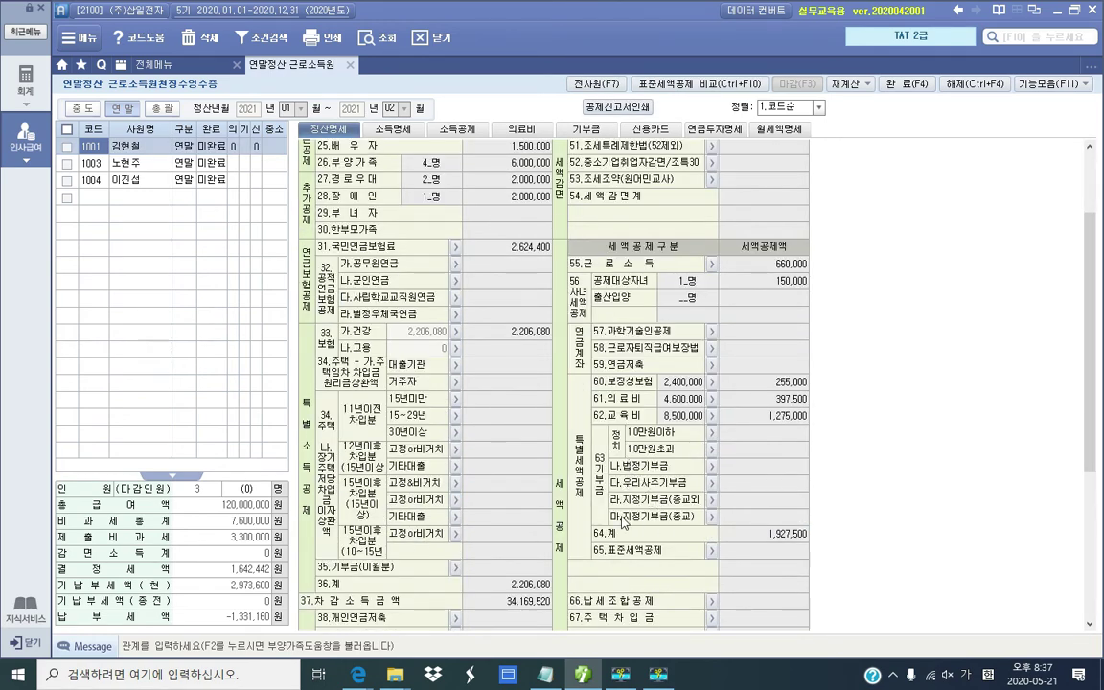
scroll(618, 448, down, 2)
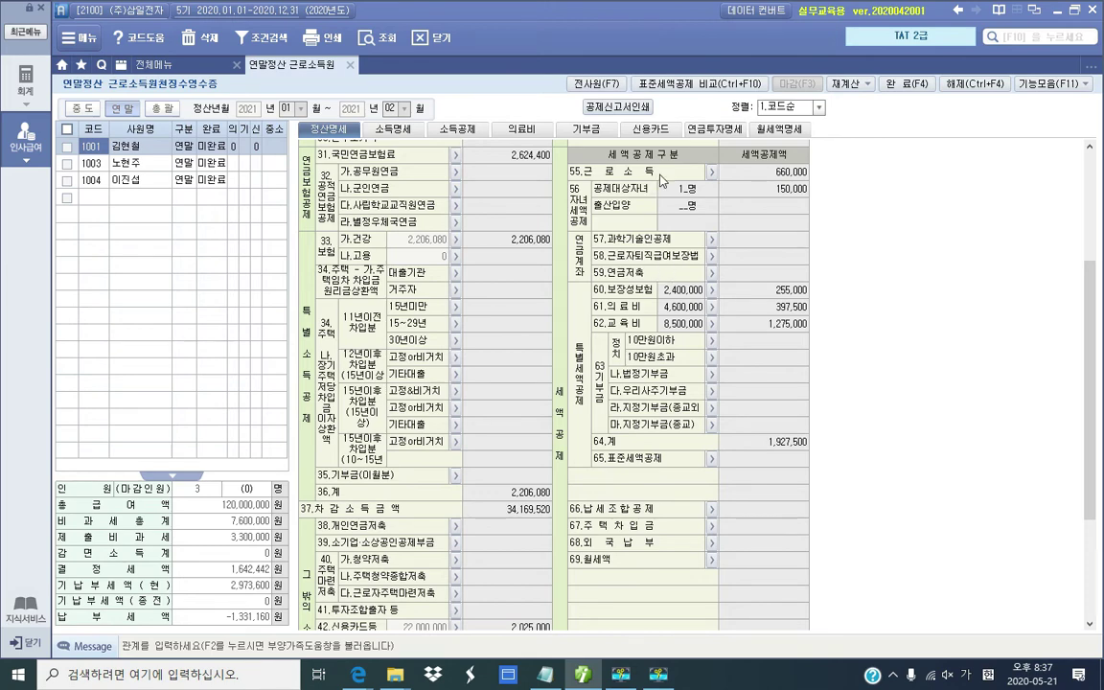
Step: Return to the 기부금 section and open its 기부금 조정명세
click(580, 132)
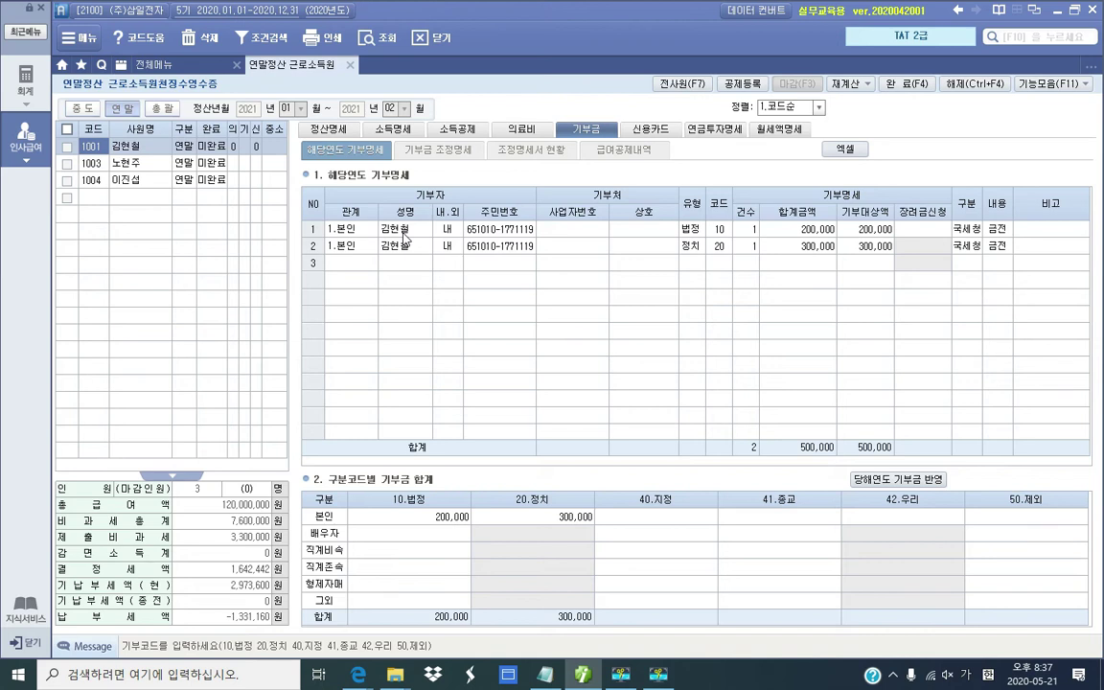
drag(395, 141, 479, 160)
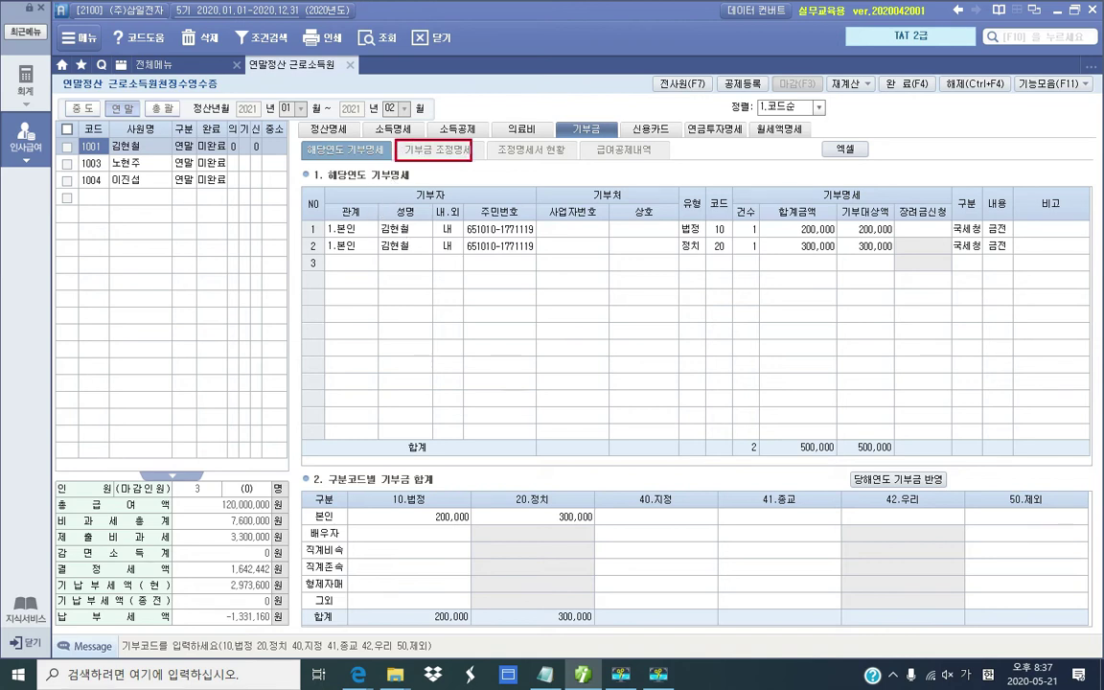
mouse_move(371, 151)
mouse_down()
mouse_move(377, 182)
mouse_move(422, 165)
mouse_up()
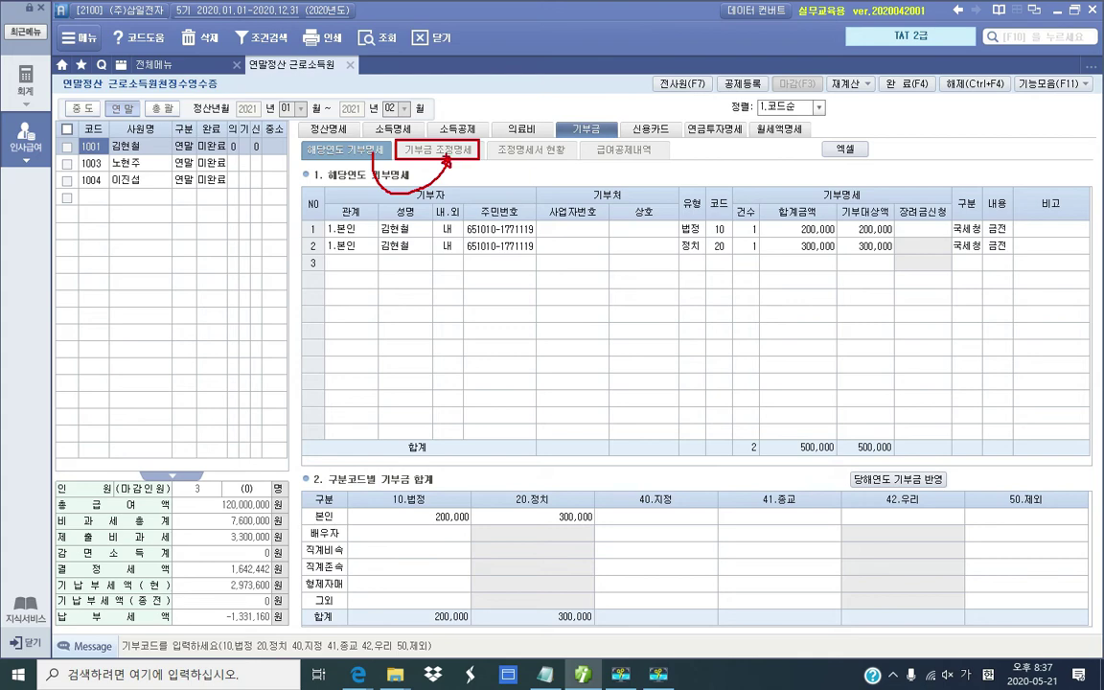
key(Escape)
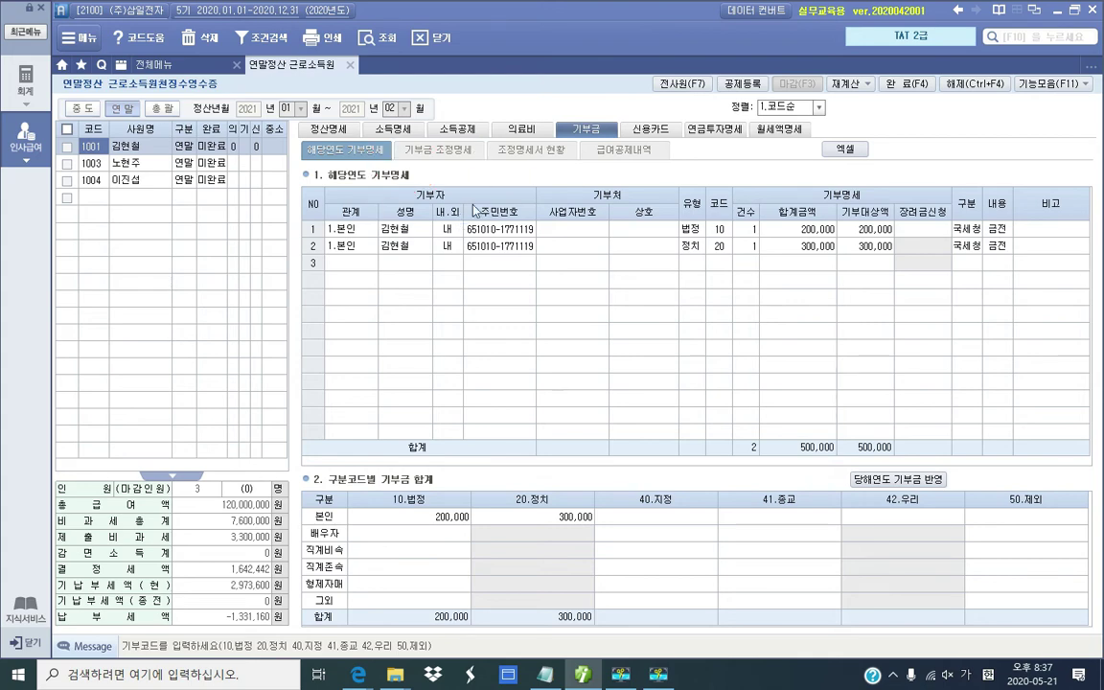
click(454, 156)
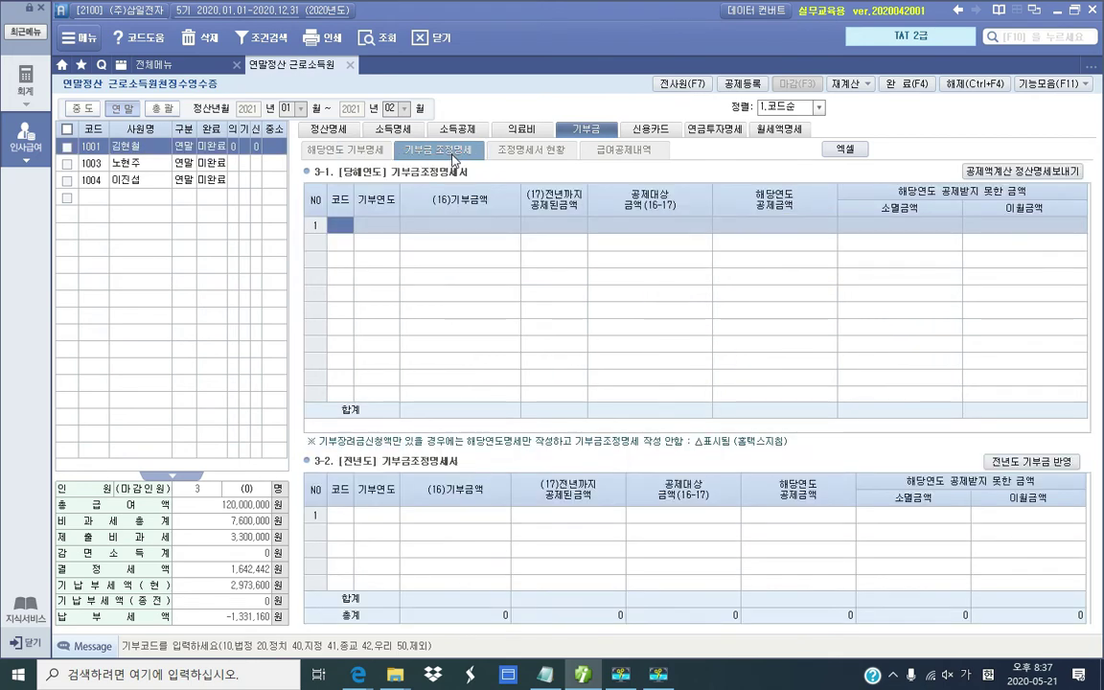
Step: Calculate the donation credits for 정산명세 and apply them with 공제금액+정산명세 반영, agreeing to replace the existing amounts
key(ctrl+2)
mouse_move(949, 143)
mouse_down()
mouse_move(984, 171)
mouse_move(1093, 202)
mouse_up()
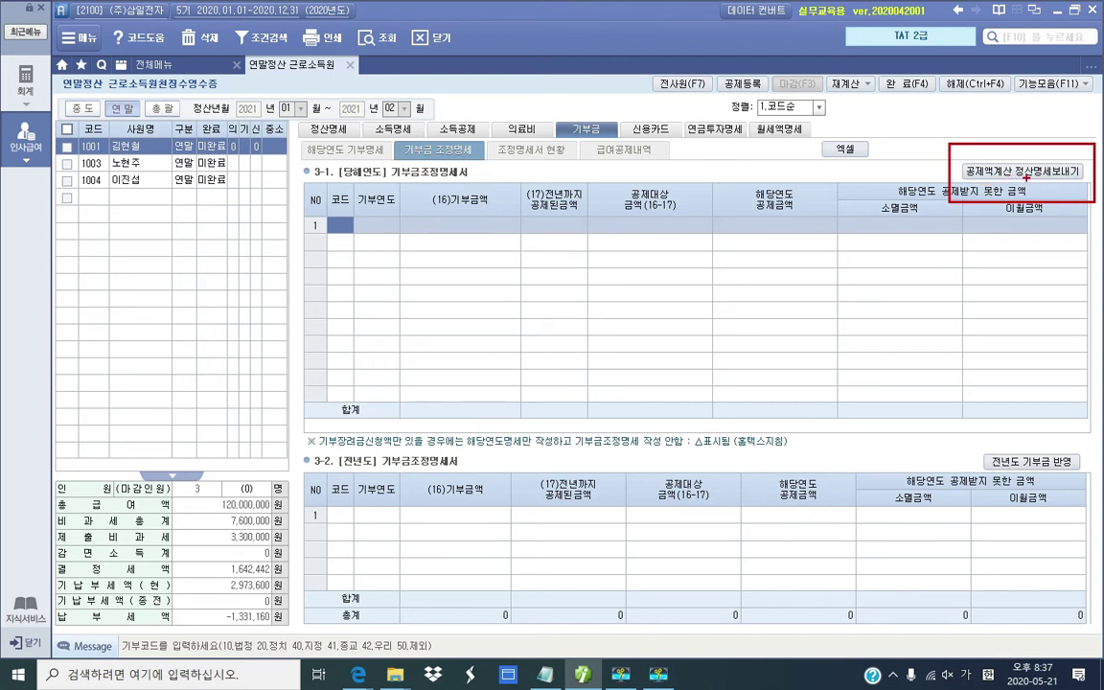
key(Escape)
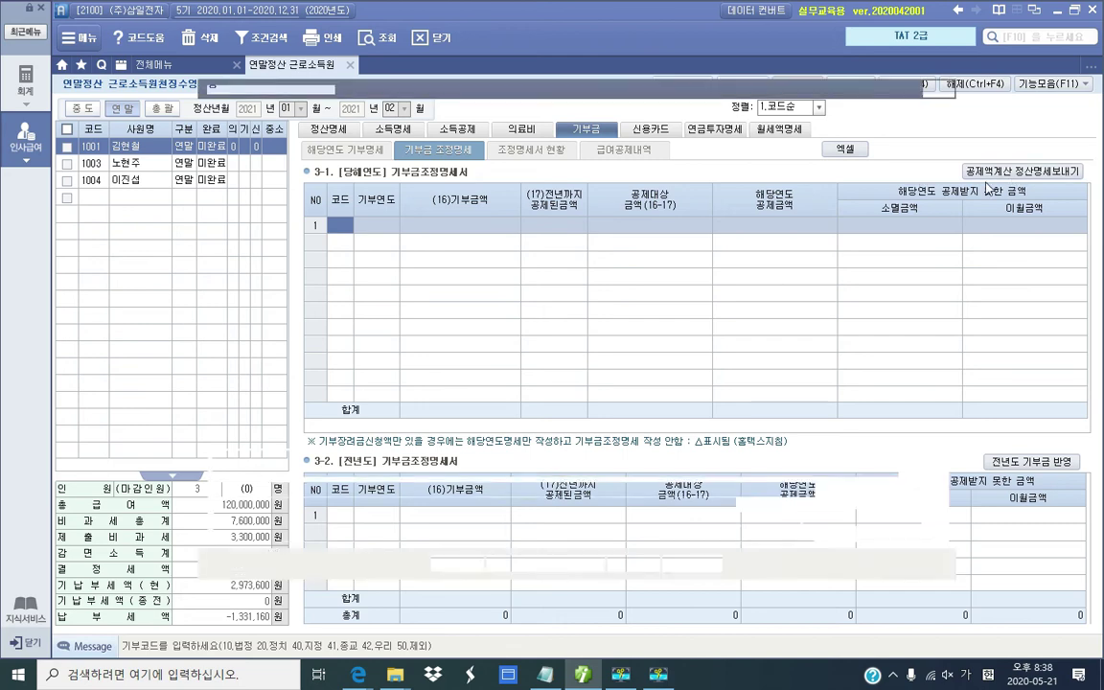
click(987, 178)
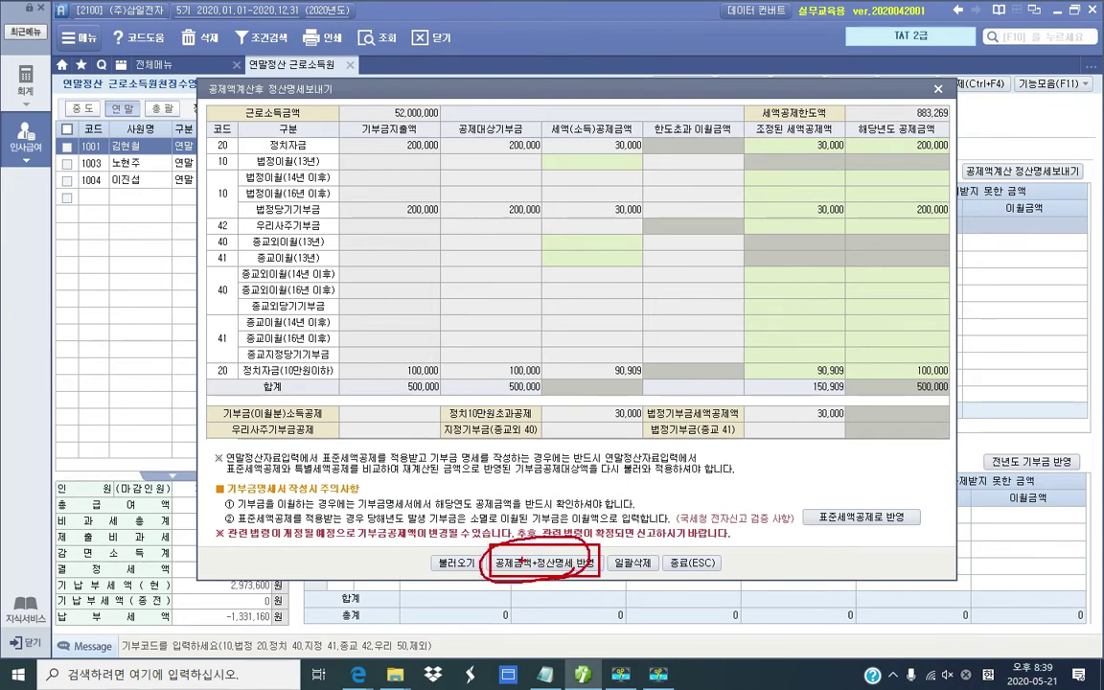
click(543, 565)
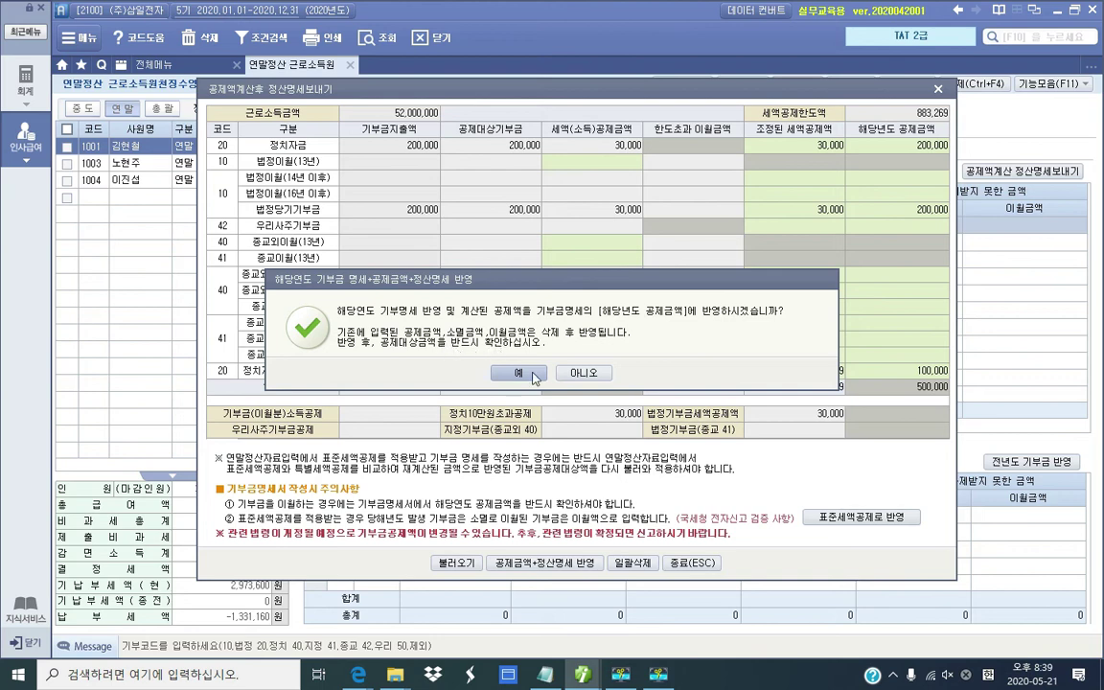
click(518, 371)
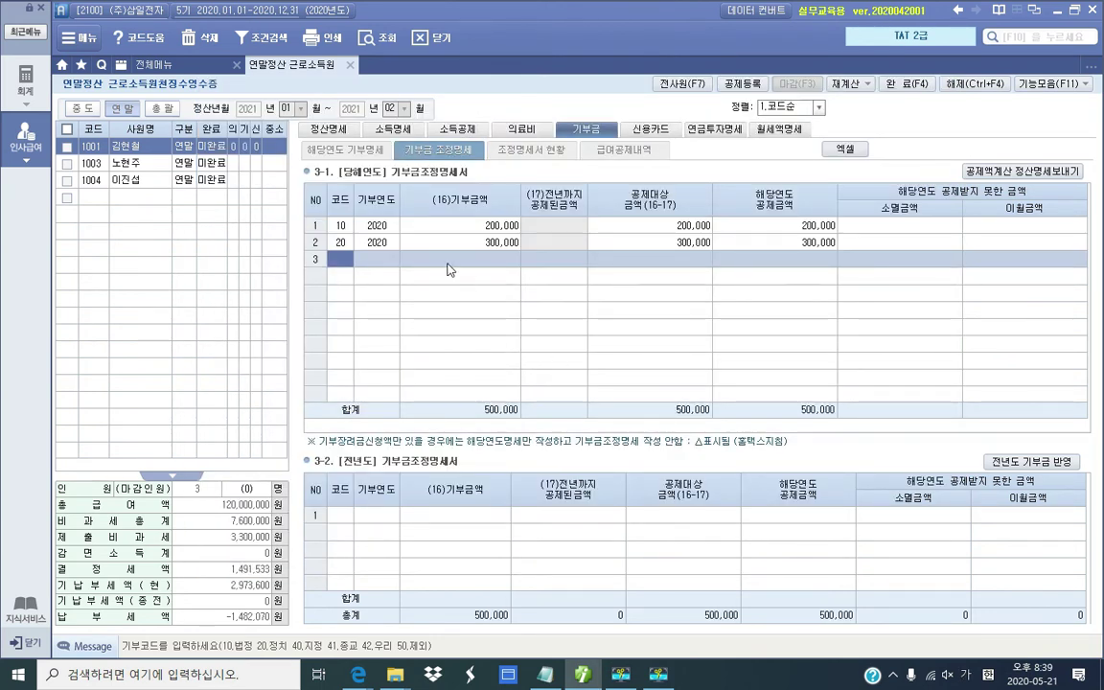
Step: Examine 산출세액, the 근로소득 tax credit, the special tax credits including 63.기부금, and 세액공제계 in 정산명세
click(340, 132)
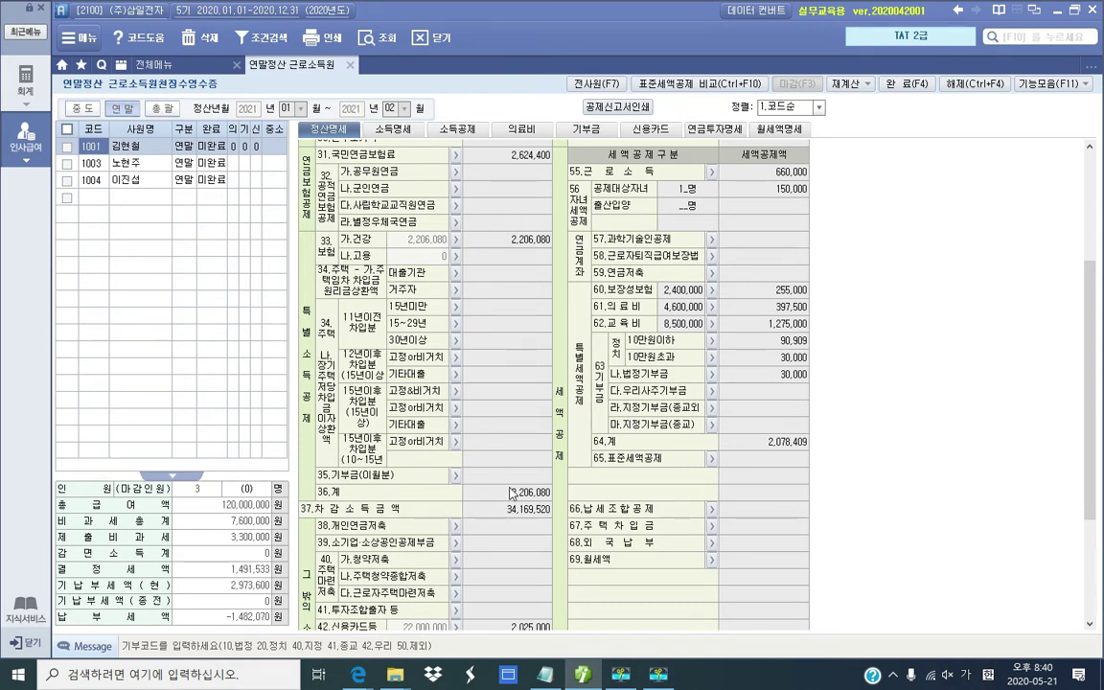
scroll(640, 352, up, 3)
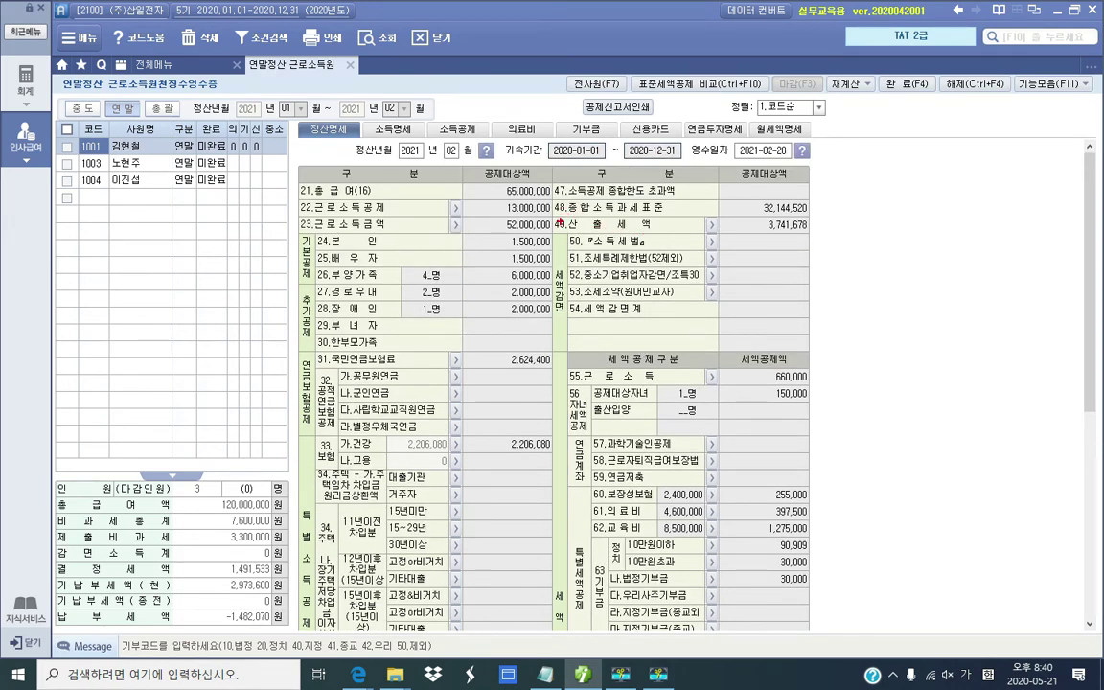
drag(556, 219, 576, 233)
drag(764, 231, 819, 228)
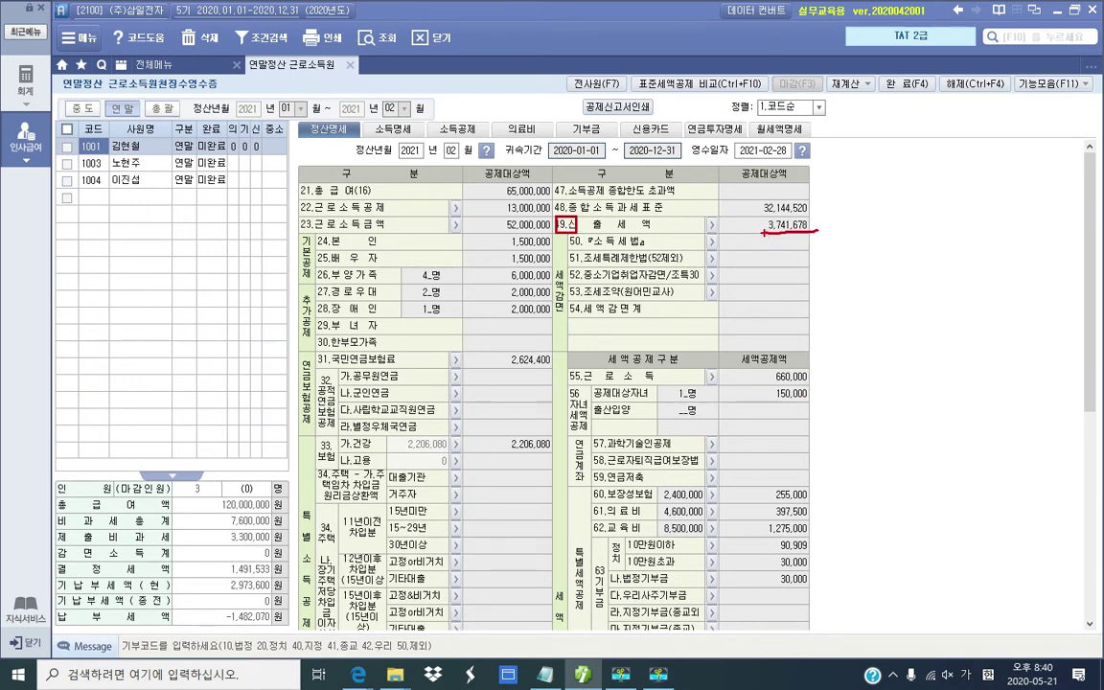
drag(766, 217, 816, 214)
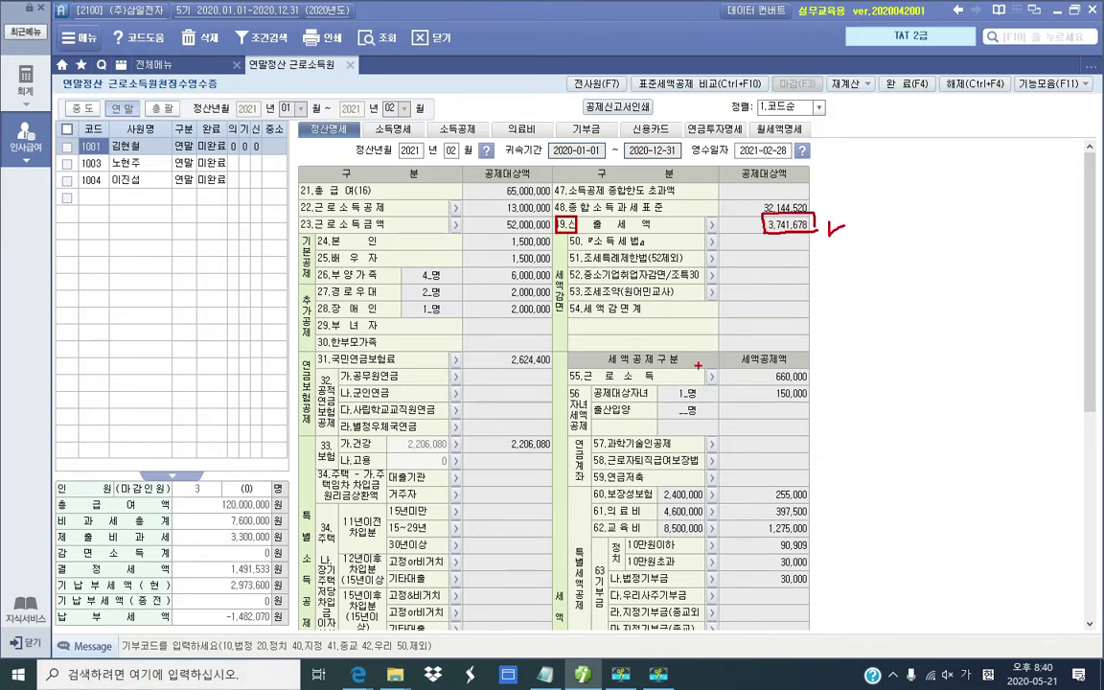
drag(570, 385, 671, 386)
mouse_move(788, 371)
mouse_down()
mouse_move(781, 361)
mouse_move(760, 383)
mouse_move(814, 384)
mouse_move(821, 365)
mouse_move(801, 363)
mouse_up()
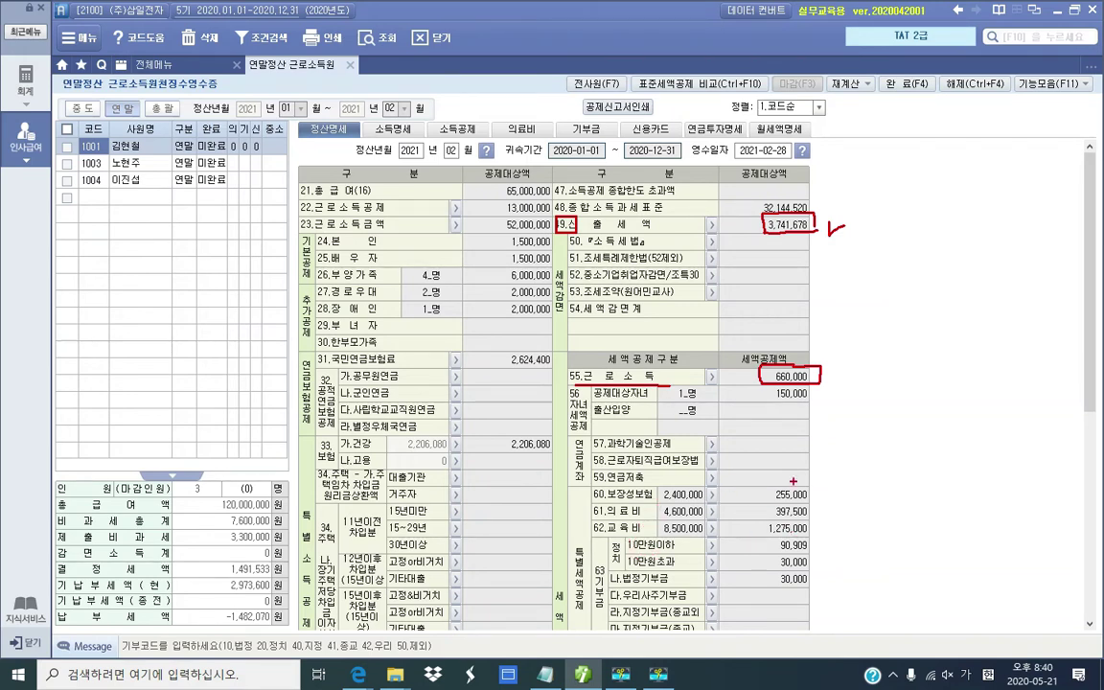
mouse_move(767, 444)
mouse_down()
mouse_move(840, 565)
mouse_move(804, 607)
mouse_up()
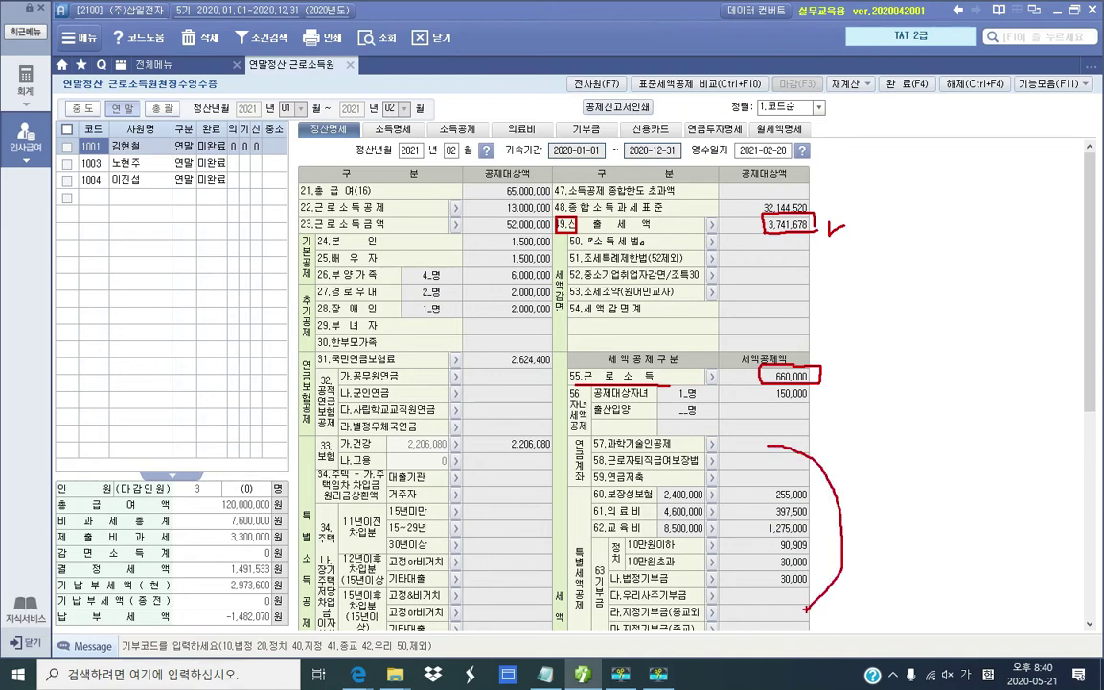
key(Escape)
scroll(776, 340, down, 5)
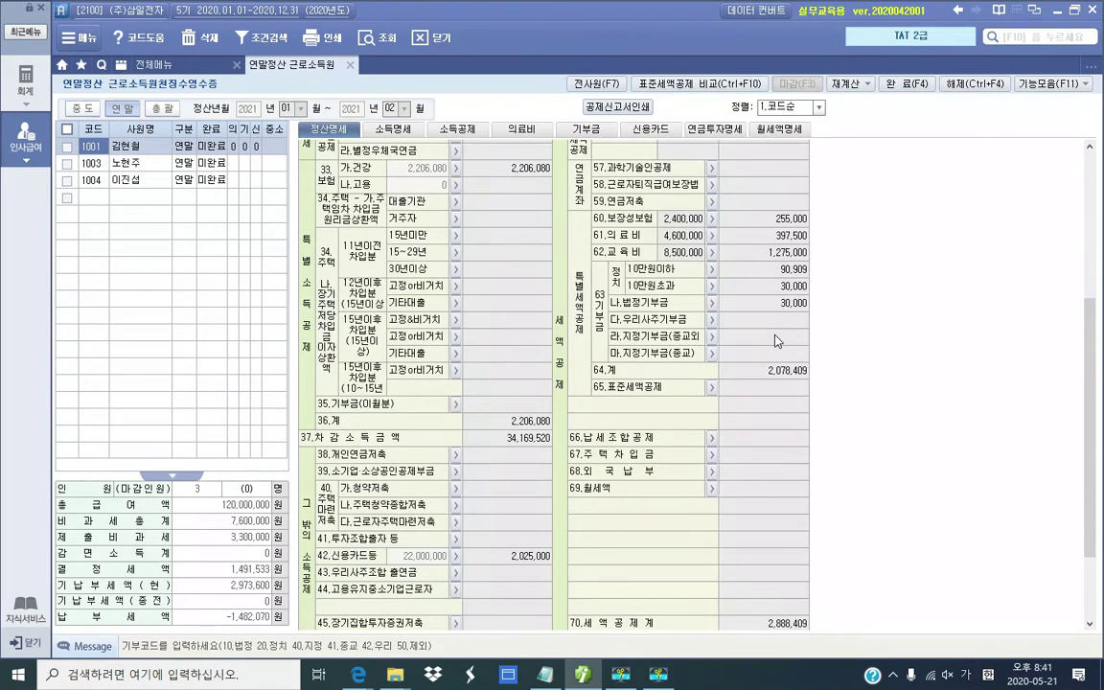
Step: Examine how 71.결정세액 in 정산명세 follows from 49.산출세액 and 70.세액공제계
scroll(776, 340, down, 3)
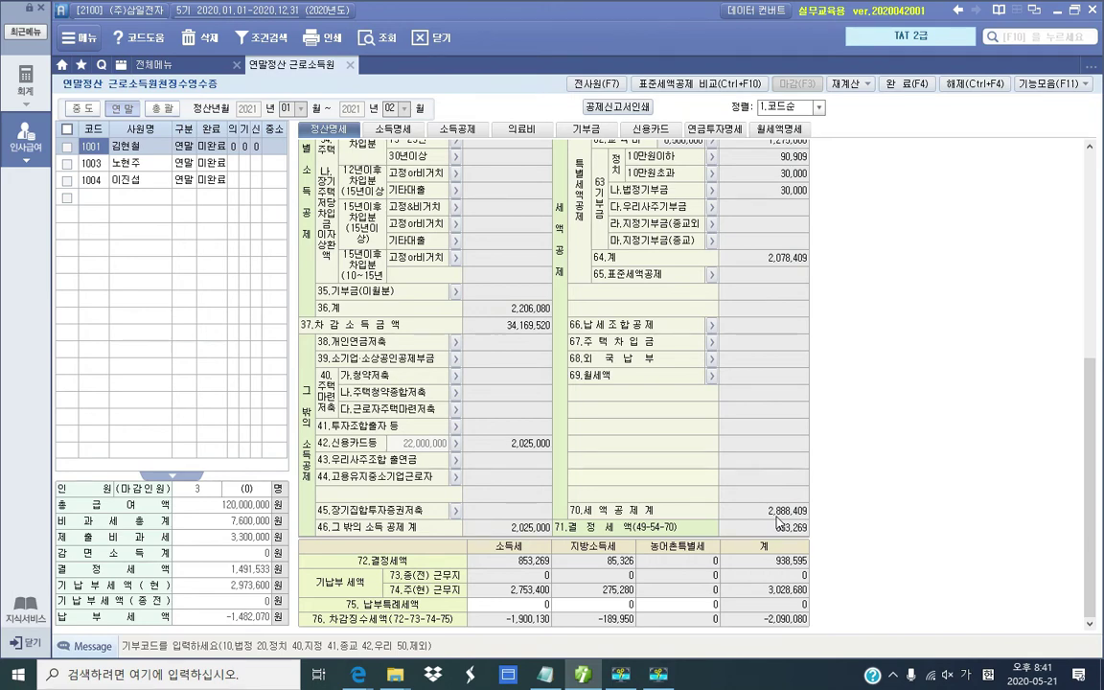
scroll(778, 523, up, 8)
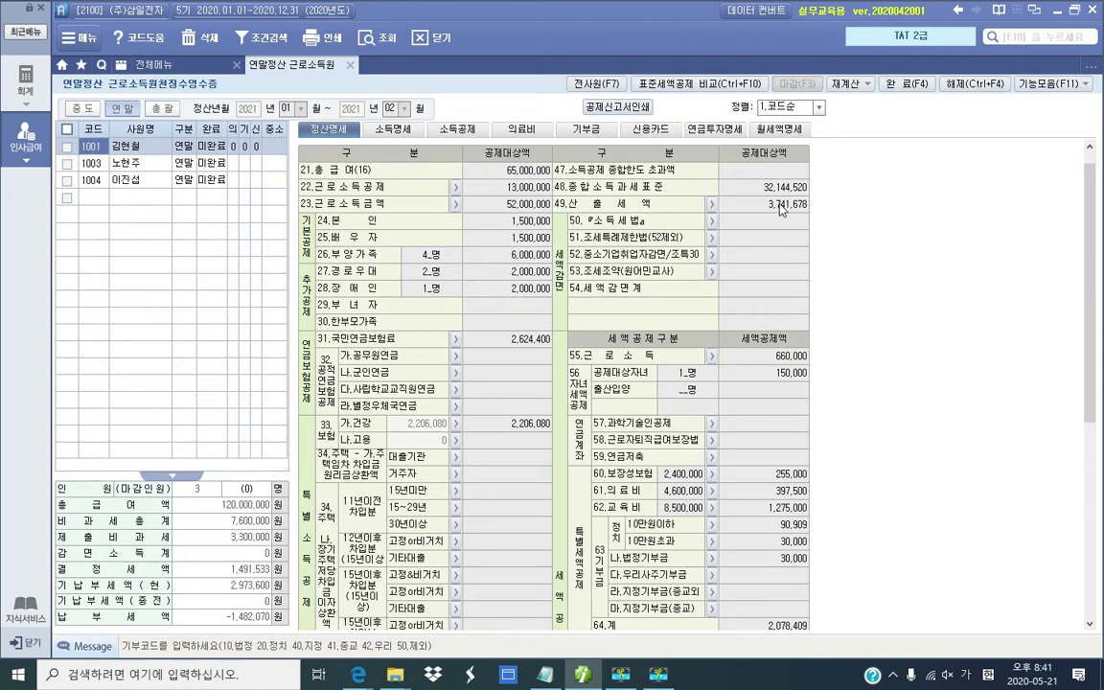
scroll(850, 393, down, 8)
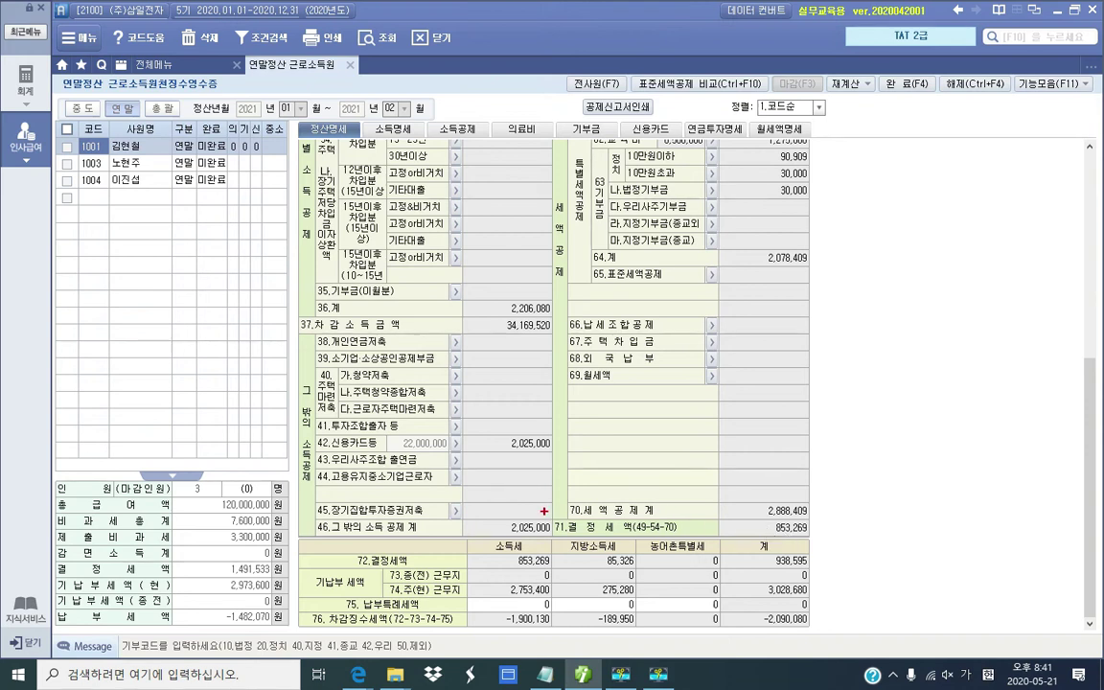
mouse_move(543, 512)
mouse_down()
mouse_move(714, 538)
mouse_move(835, 537)
mouse_move(876, 518)
mouse_up()
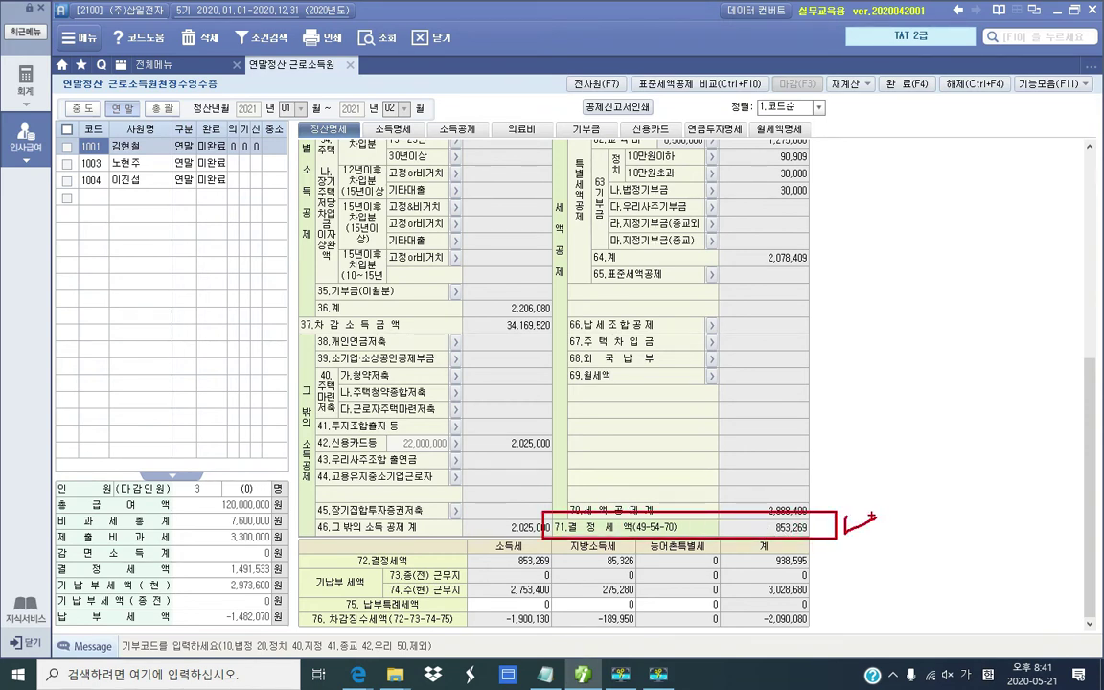
key(Escape)
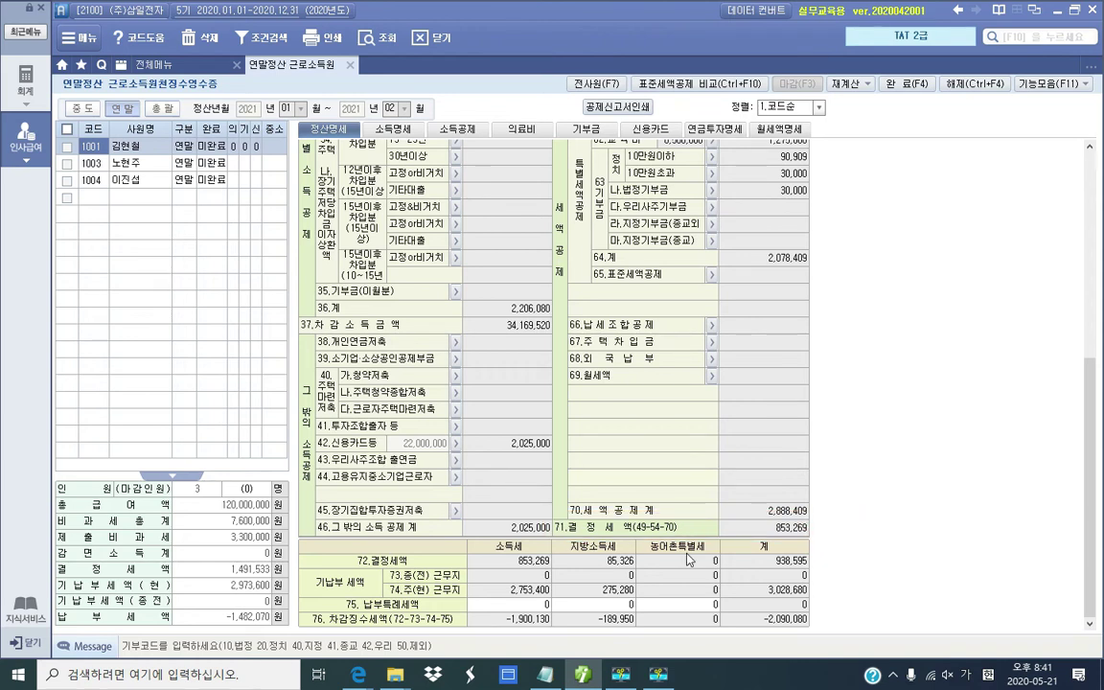
Step: Review the current workplace's 기납부세액 for 소득세 and the 76.차감징수세액 line, including its total, in 정산명세
key(ctrl+2)
drag(499, 580, 562, 601)
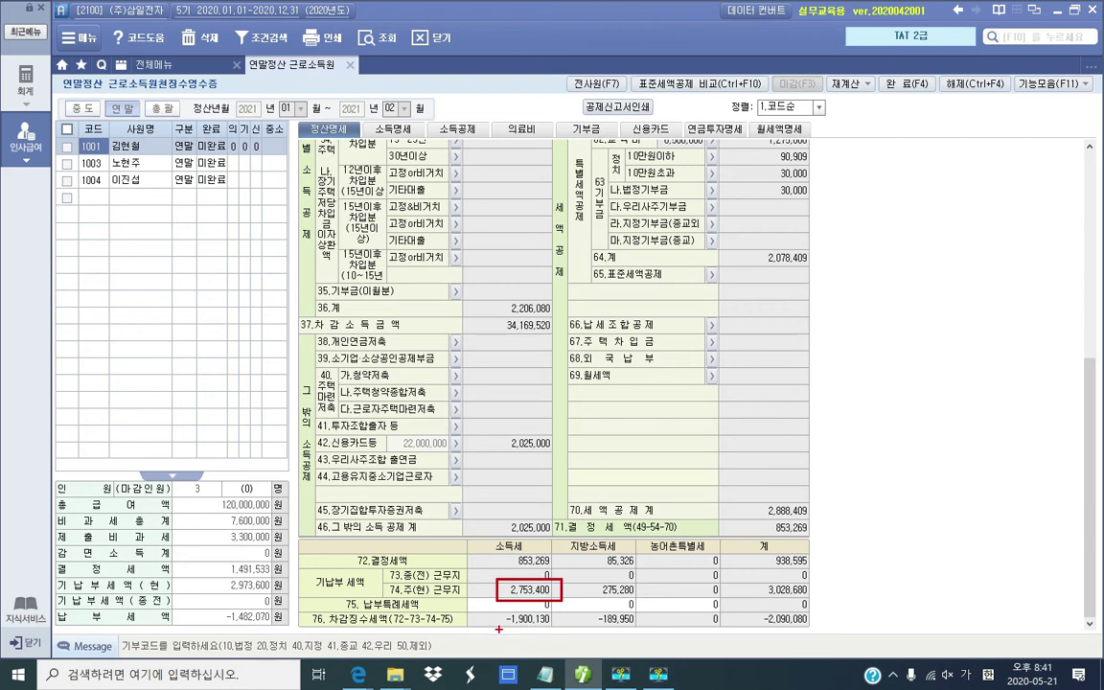
drag(500, 629, 552, 628)
mouse_move(726, 610)
mouse_down()
mouse_move(739, 625)
mouse_move(838, 633)
mouse_up()
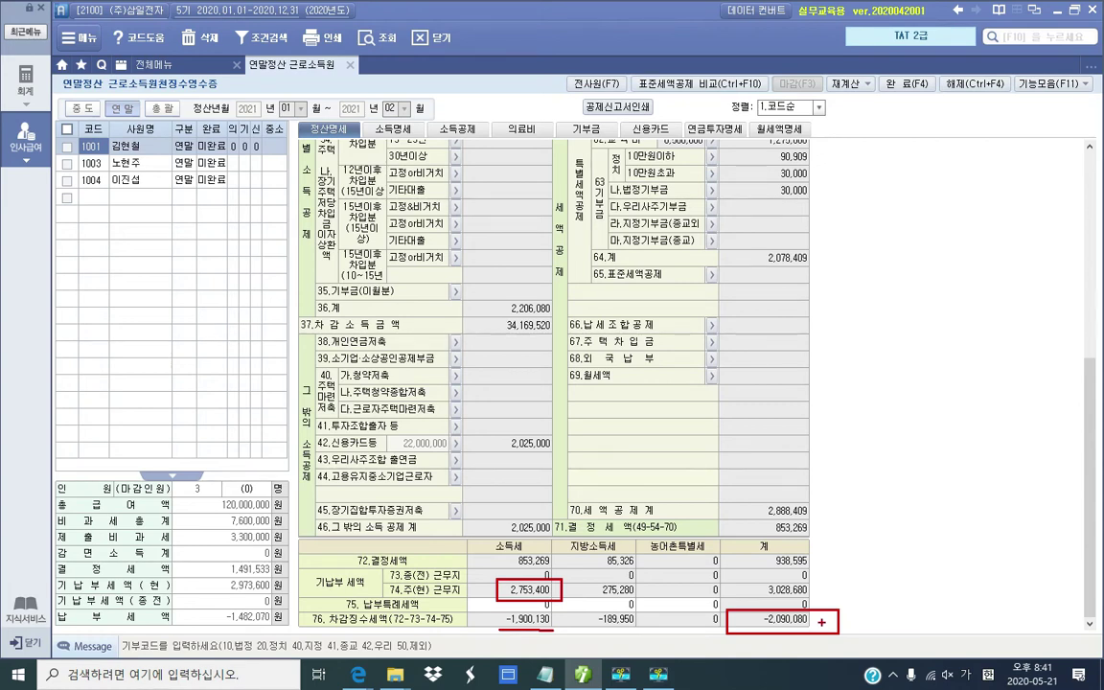
drag(847, 621, 879, 606)
key(Escape)
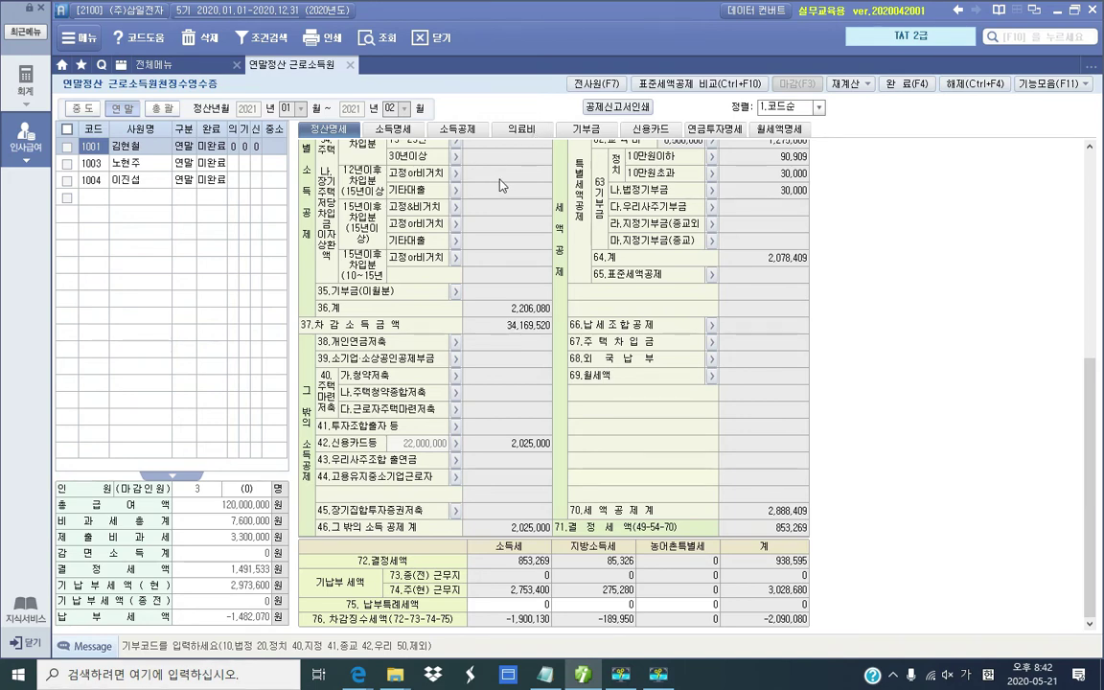
Step: Review the 해당연도 기부명세 and 기부금 조정명세 entries in employee 1001's 기부금 section
scroll(498, 185, up, 5)
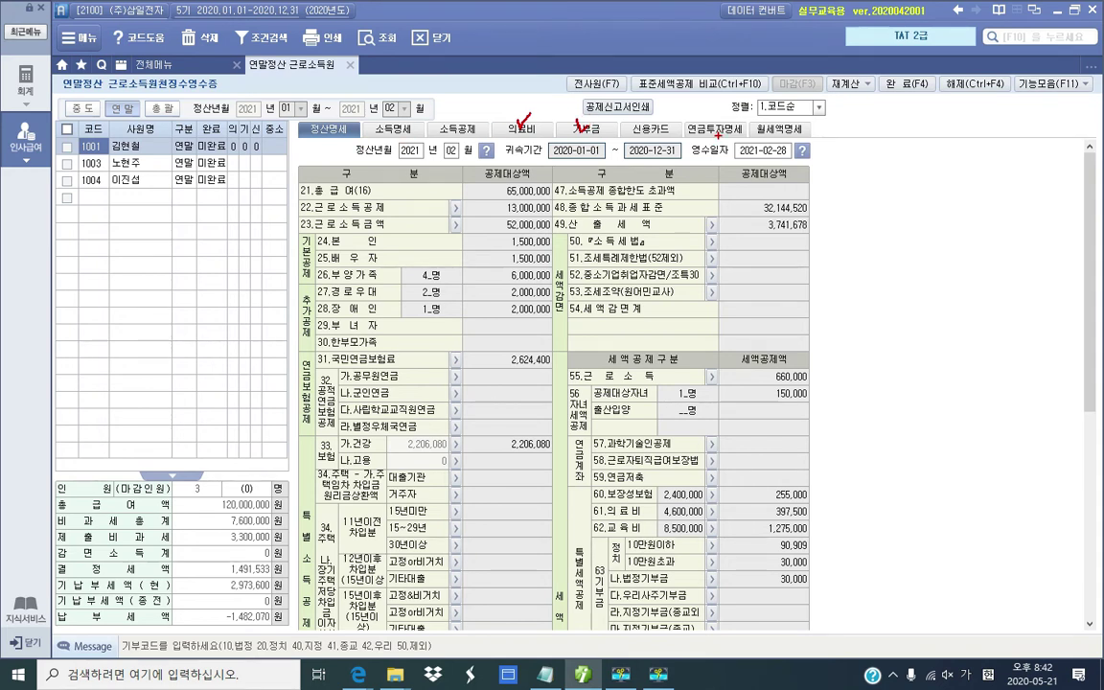
key(Escape)
click(582, 132)
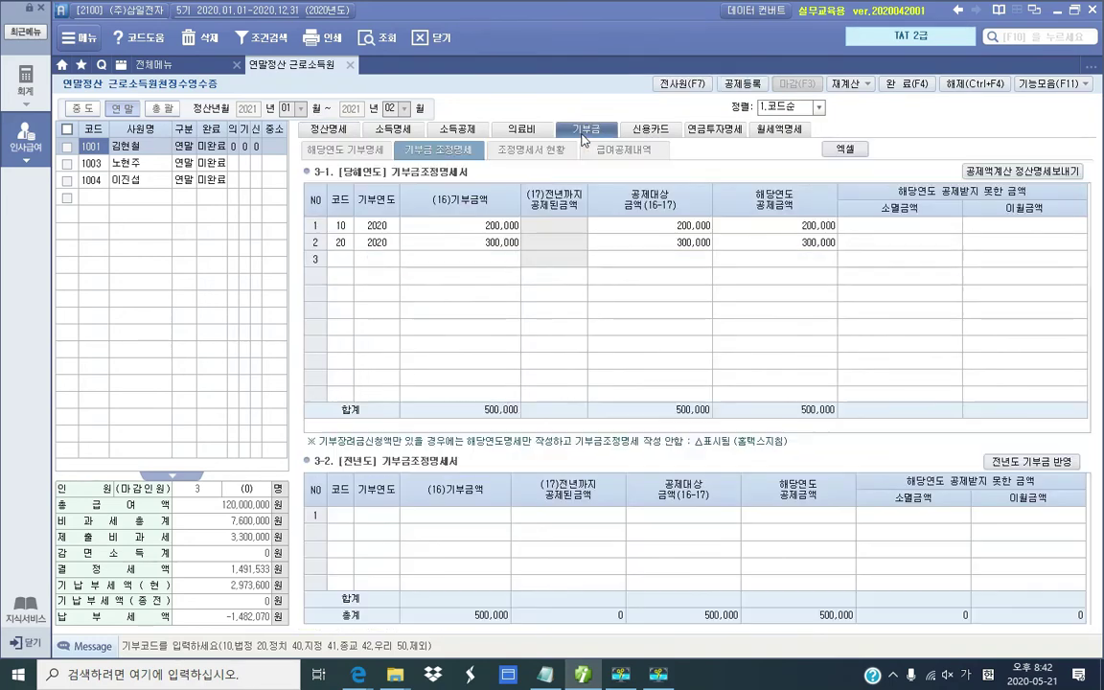
click(373, 154)
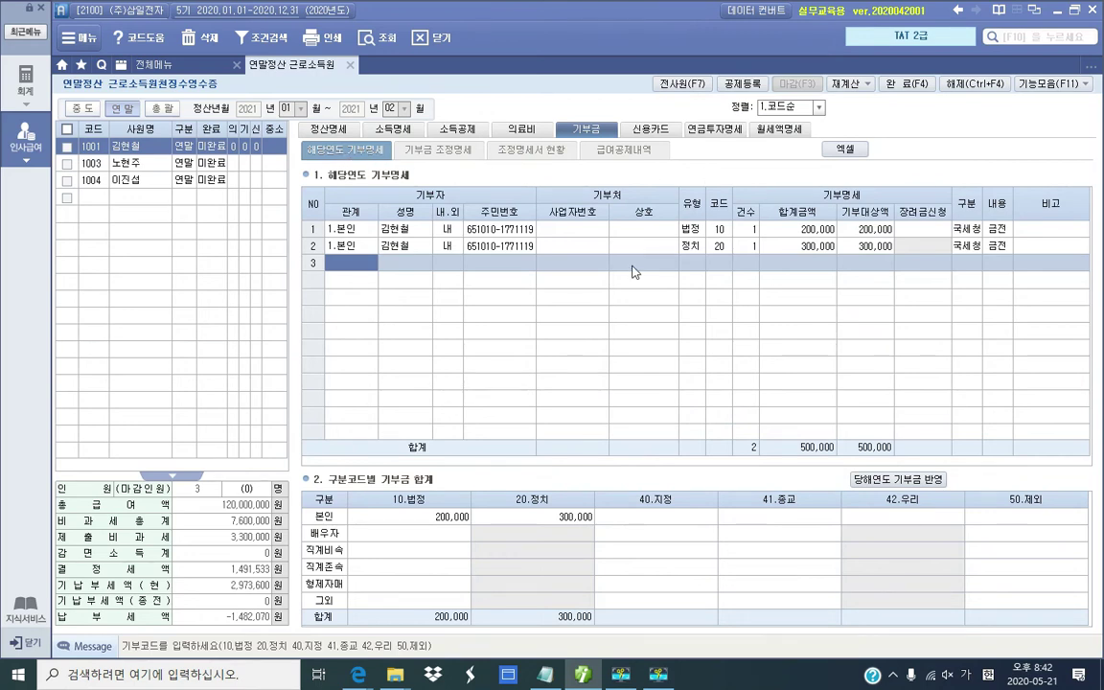
click(425, 151)
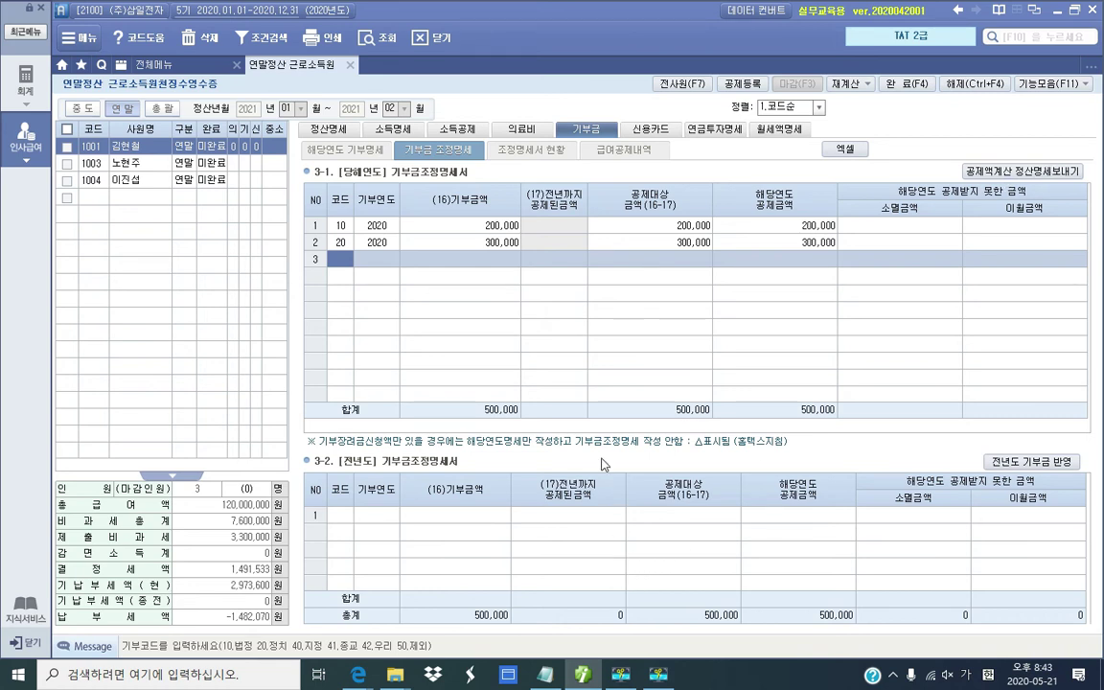
Step: Switch to the textbook PDF in Edge and bring up employee 1003's 연말정산자료 on page 39, enlarged for reading
click(580, 661)
scroll(491, 450, down, 4)
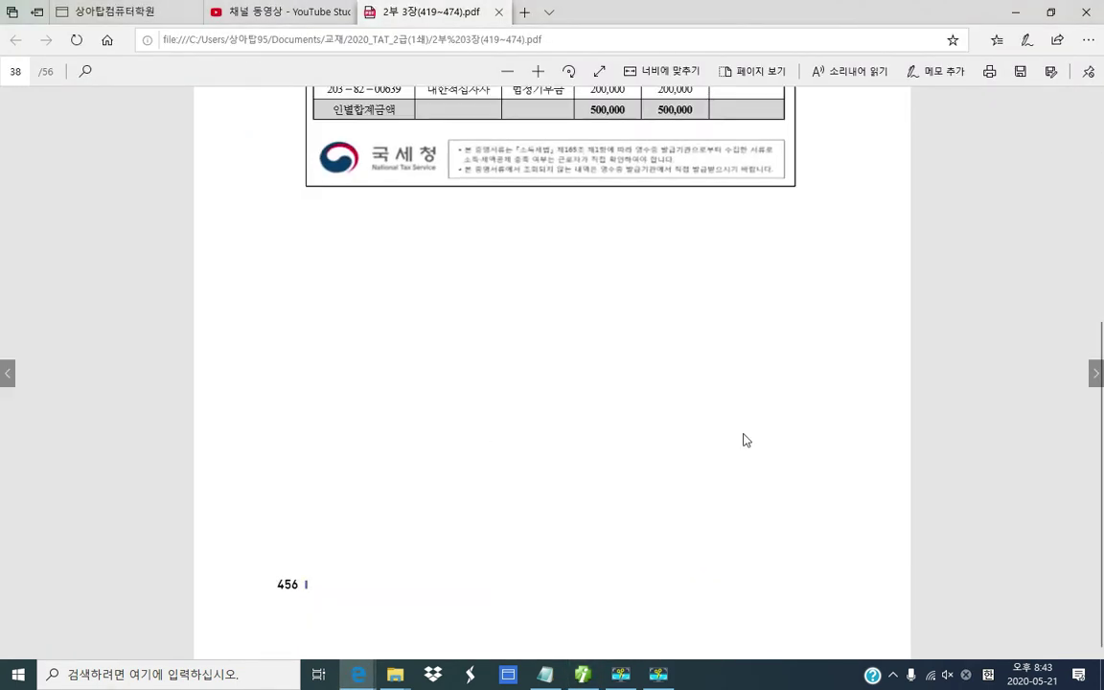
scroll(982, 336, down, 2)
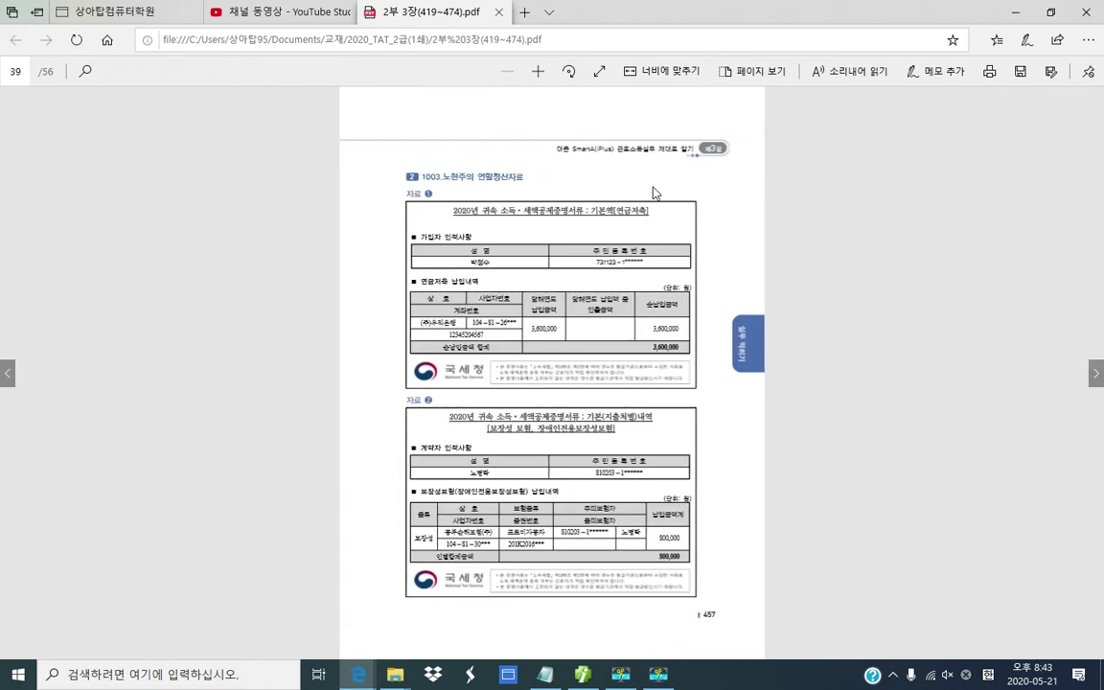
click(537, 77)
click(538, 81)
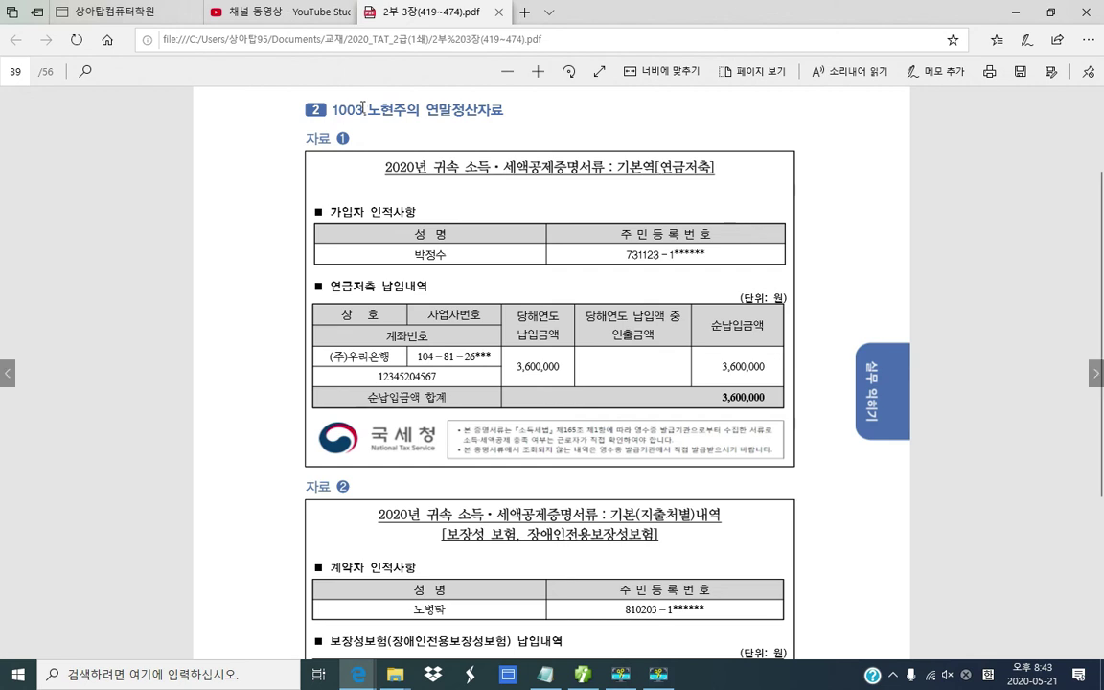
drag(367, 110, 424, 175)
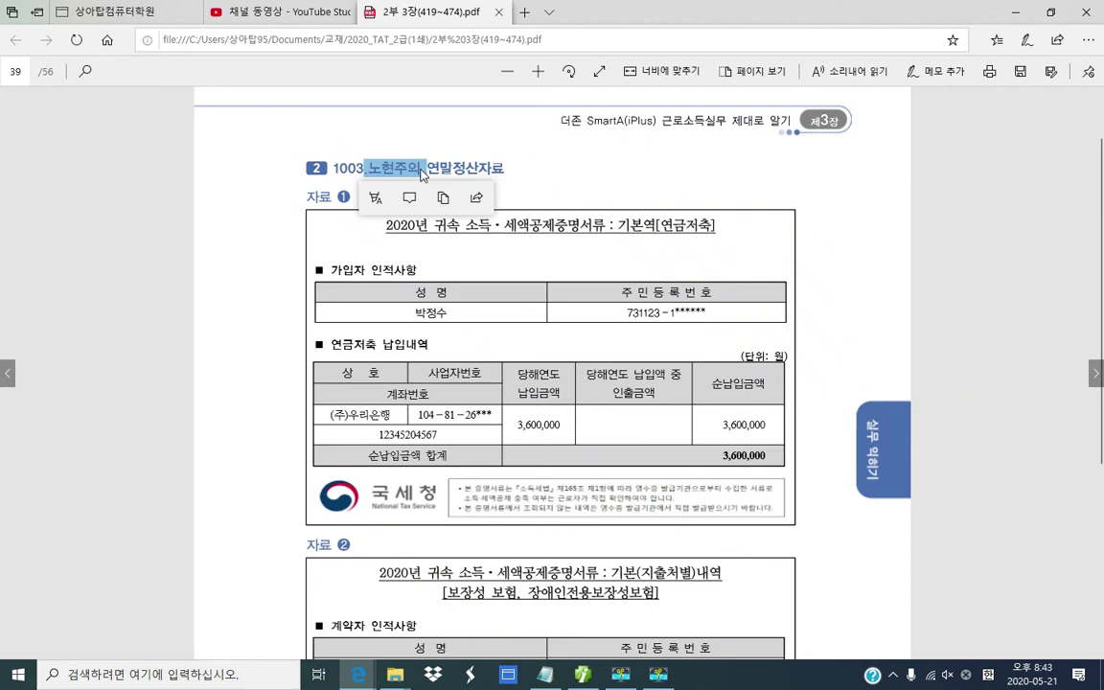
right_click(422, 173)
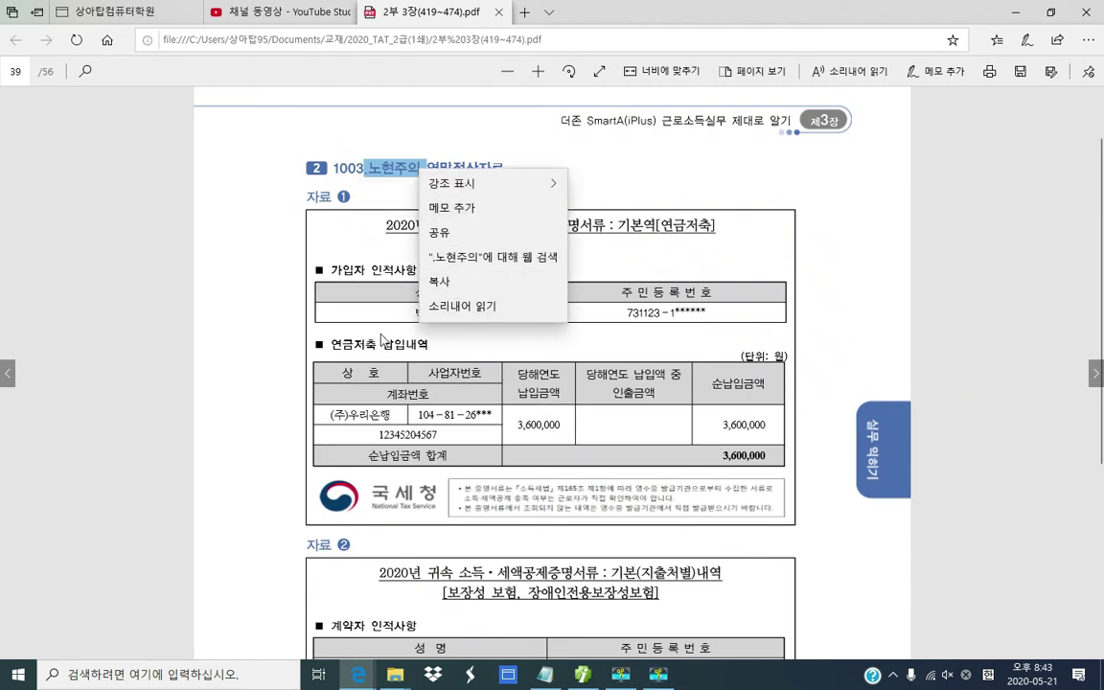
click(345, 305)
click(410, 321)
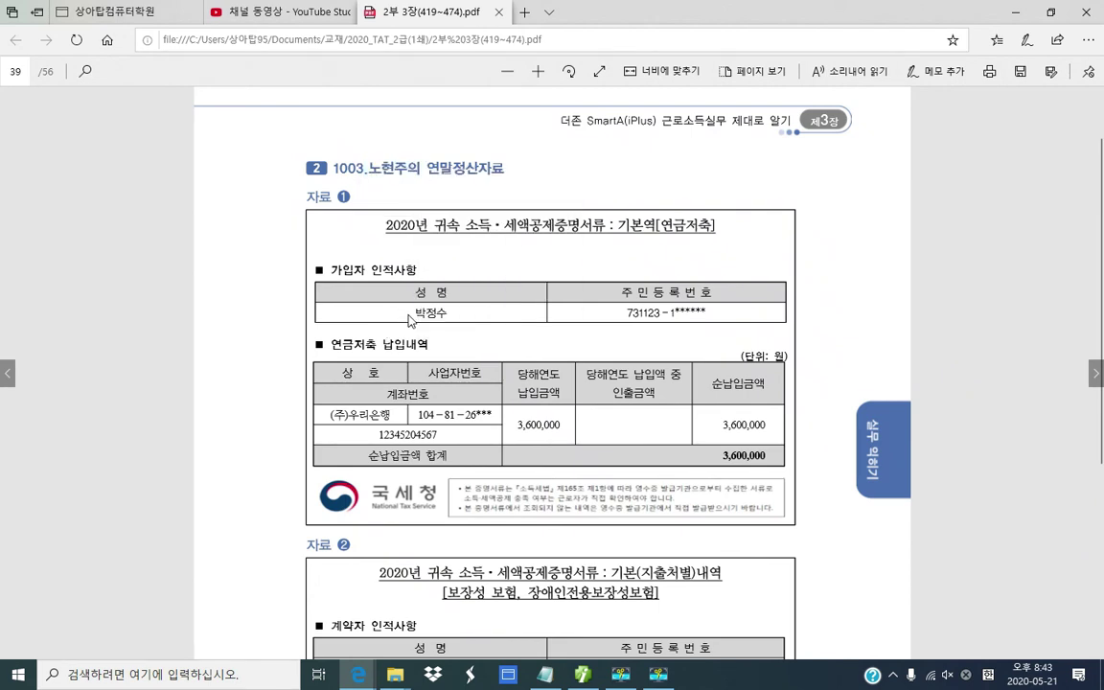
Step: Read the 연금저축 certificate in 자료 1 and the 보장성 보험 certificate in 자료 2
scroll(409, 252, down, 3)
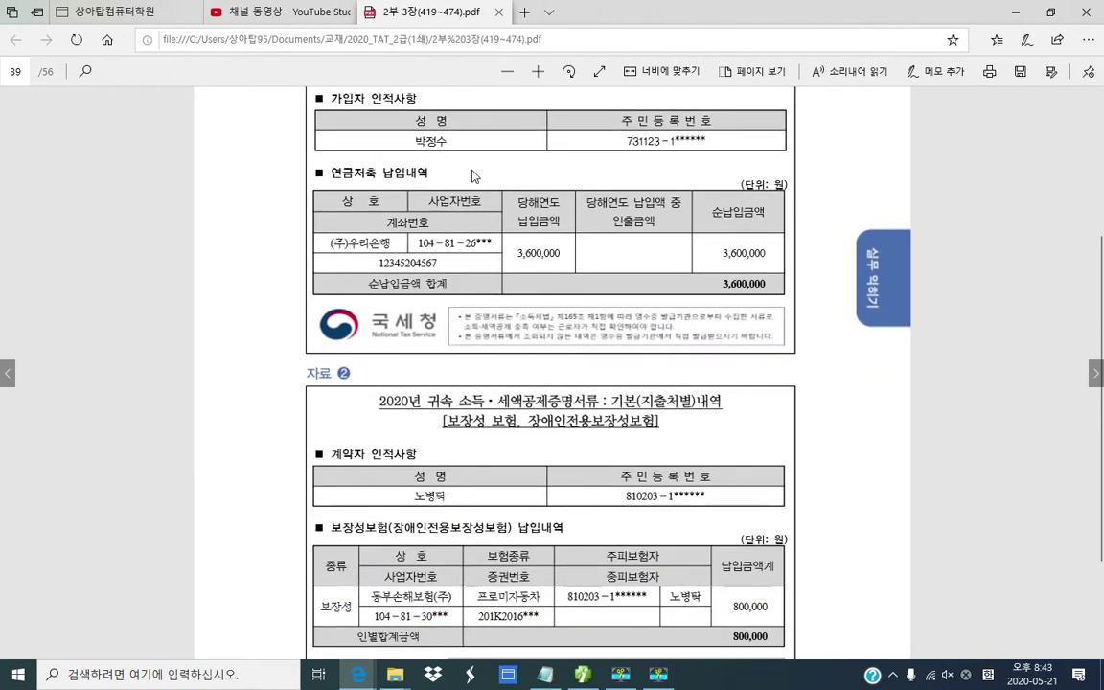
scroll(474, 176, up, 3)
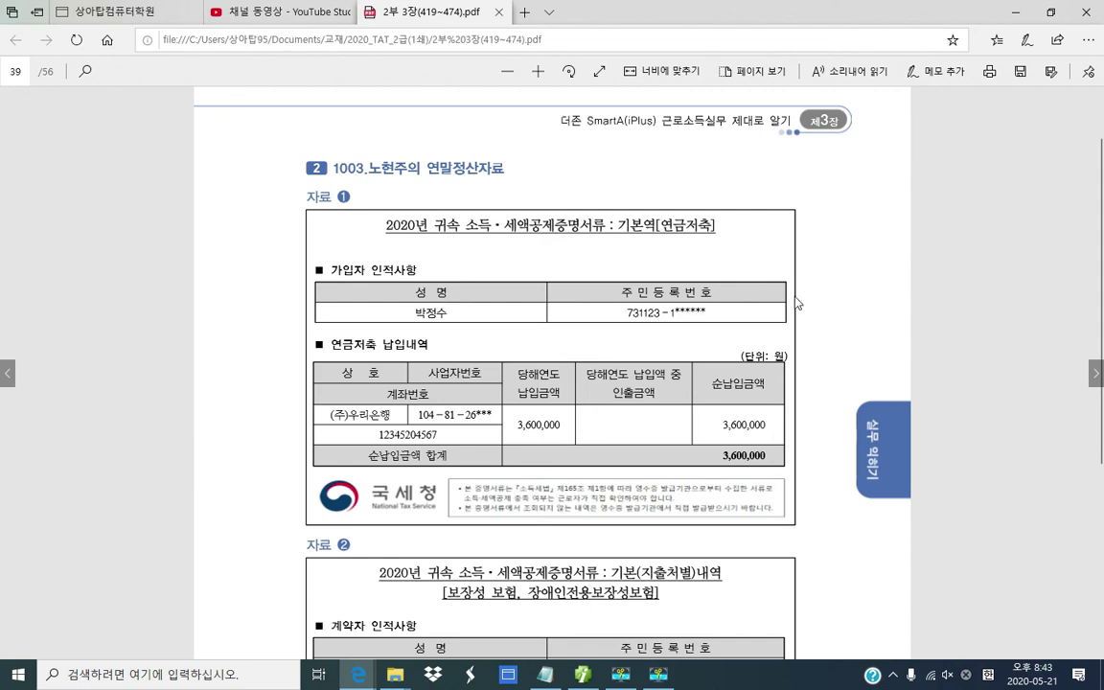
scroll(493, 415, down, 5)
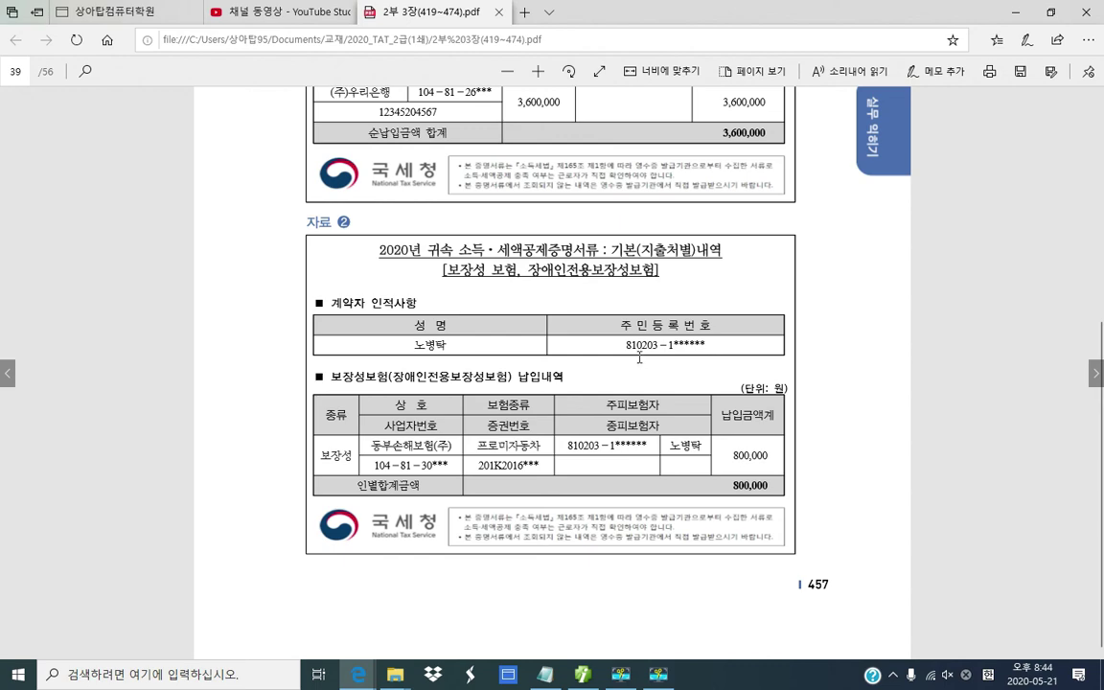
Step: Switch to SmartA, select employee 1003 and check the sibling dependent's row in the 소득공제 section
click(583, 673)
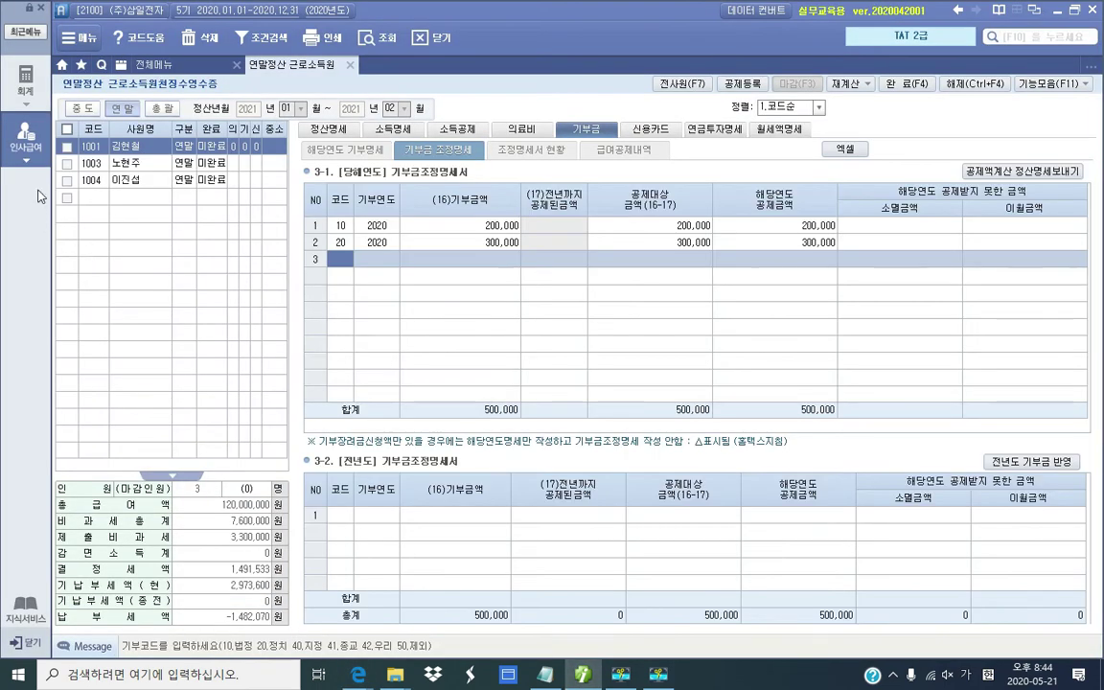
click(139, 171)
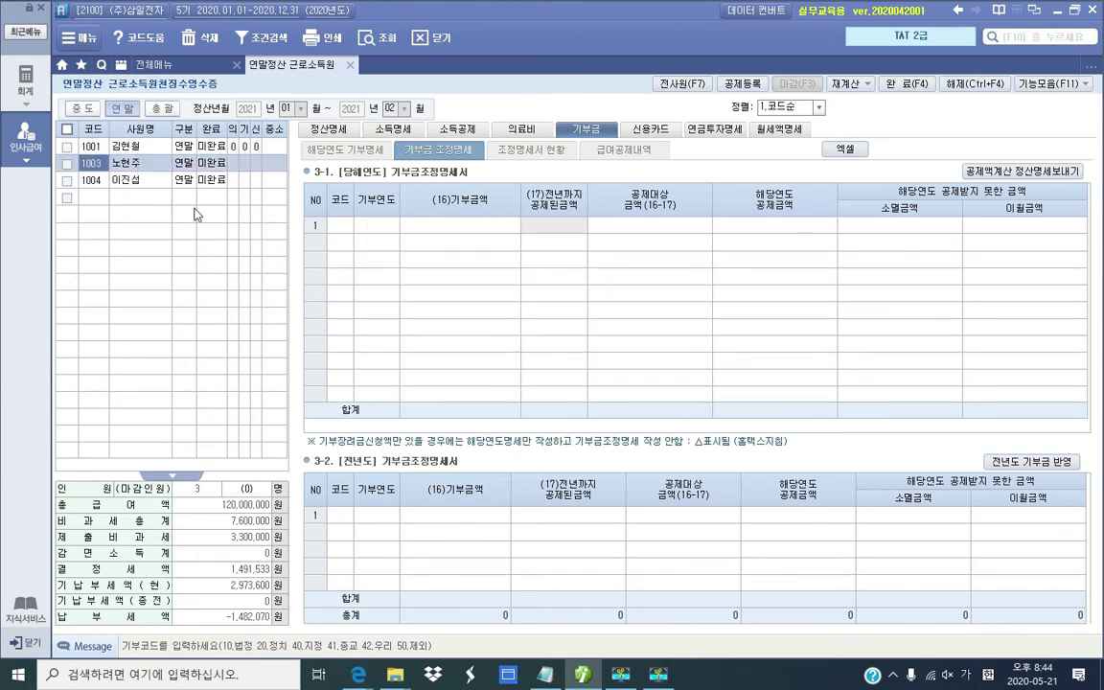
click(449, 130)
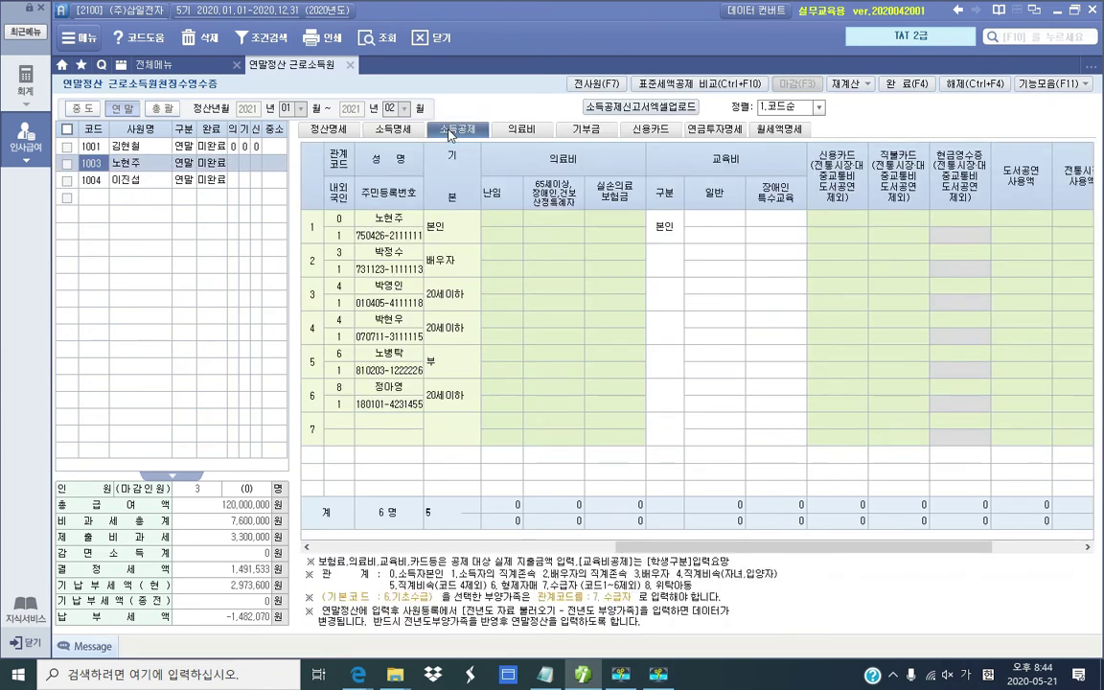
click(407, 359)
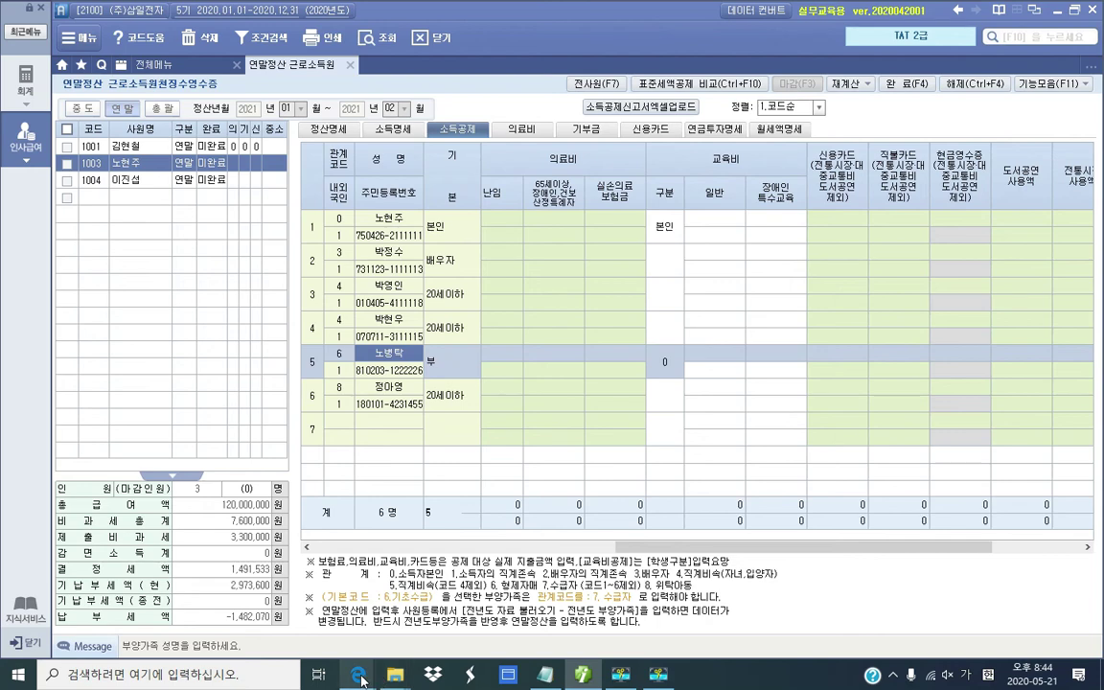
Step: Switch to the textbook PDF, go to page 40 and highlight [의료비] in the title of 자료 3
mouse_move(359, 671)
click(233, 640)
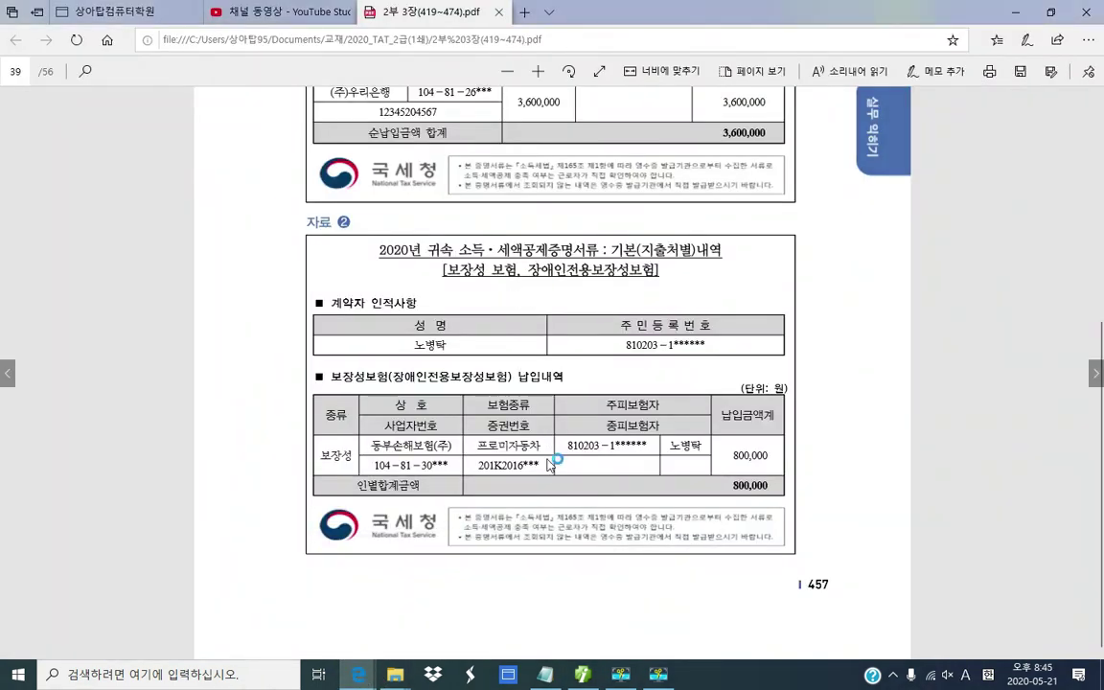
click(1098, 376)
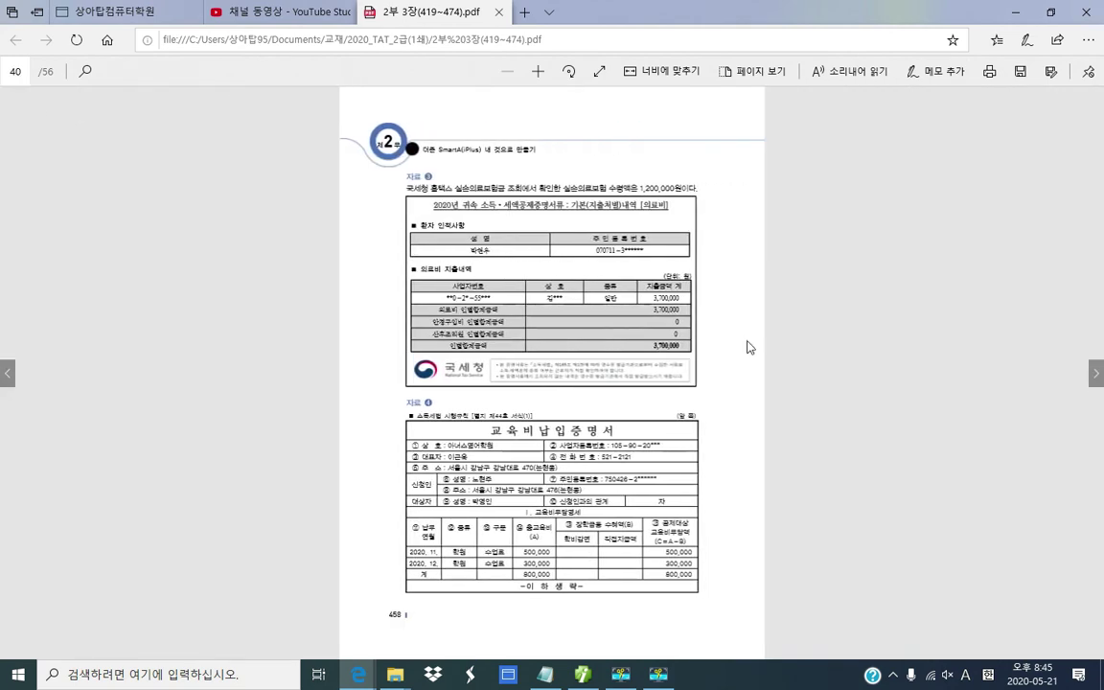
click(537, 71)
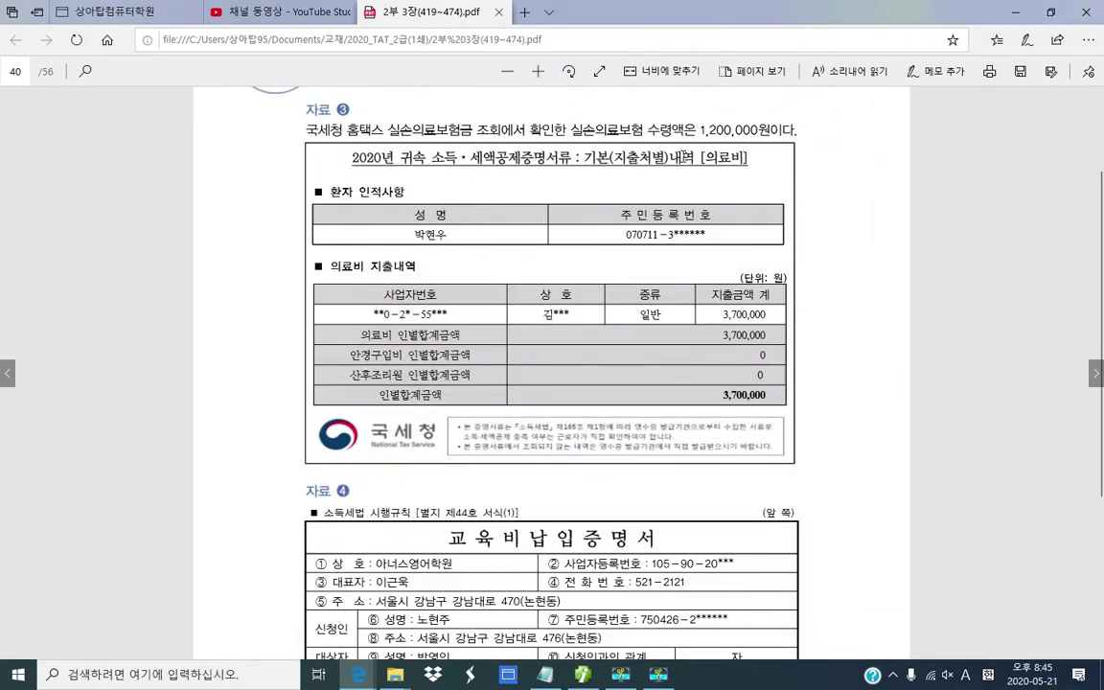
drag(696, 157, 748, 158)
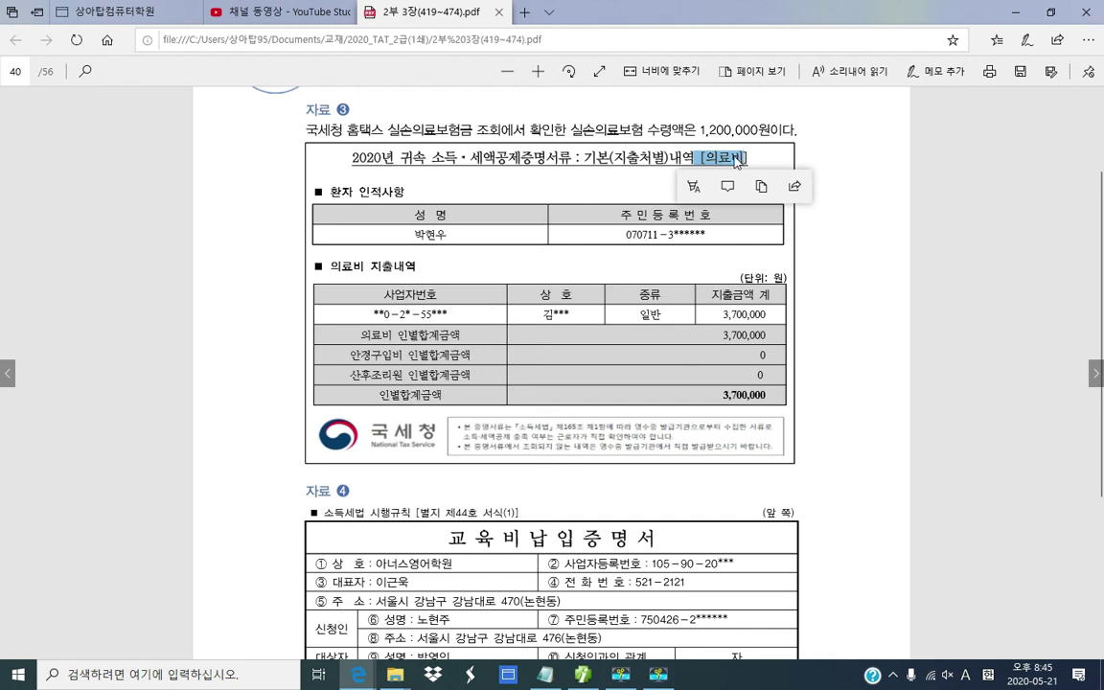
right_click(735, 158)
mouse_move(776, 169)
click(901, 168)
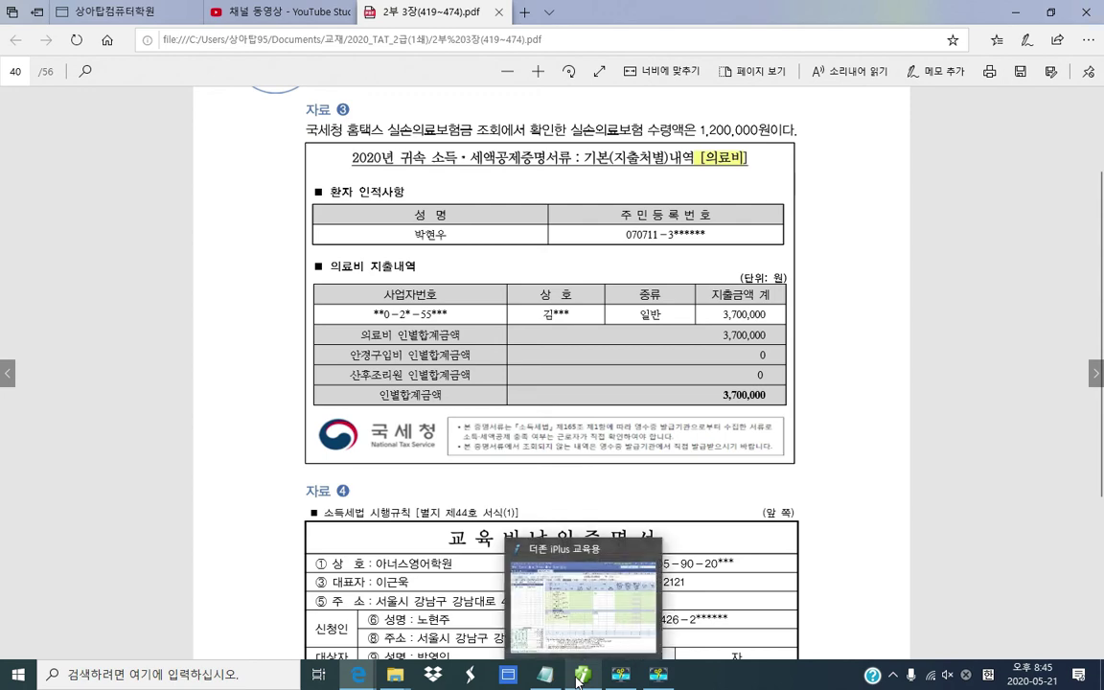
Step: Switch to SmartA and add the second listed child (직계비속) as the deduction recipient in the first 의료비 row, using the dependent lookup
click(575, 654)
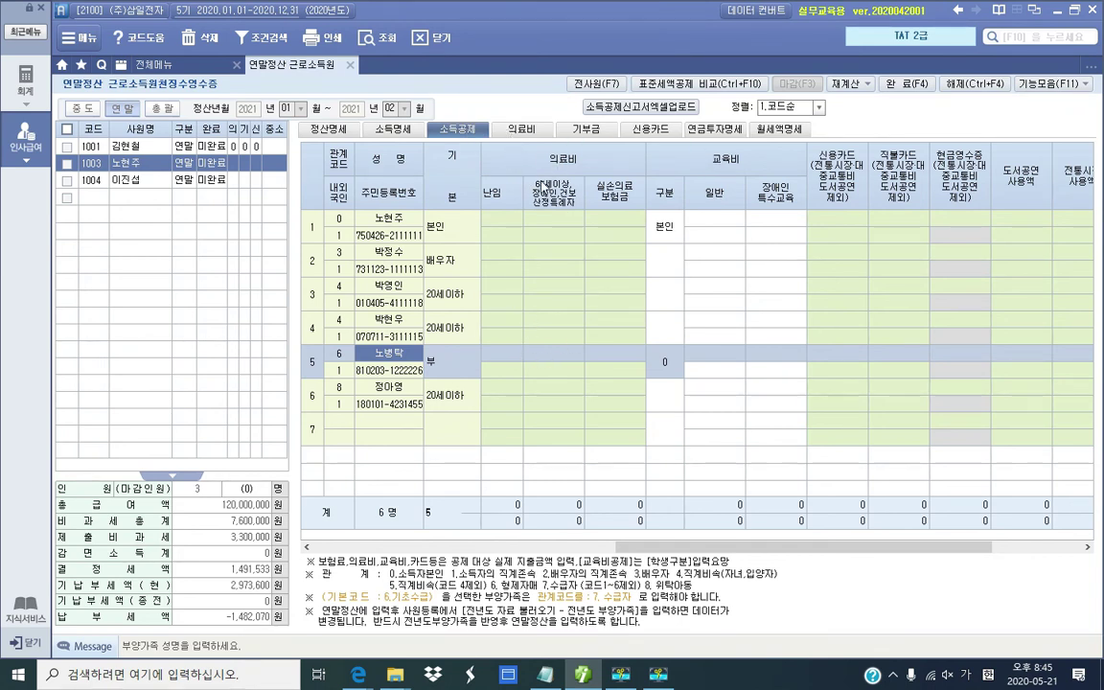
click(521, 132)
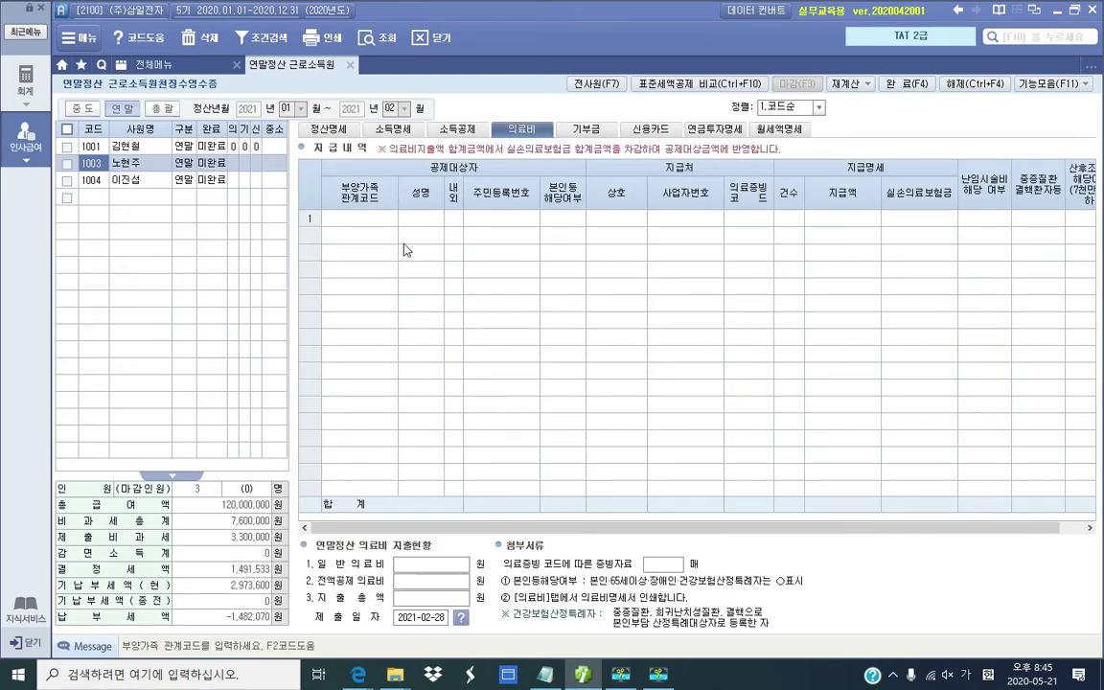
click(375, 224)
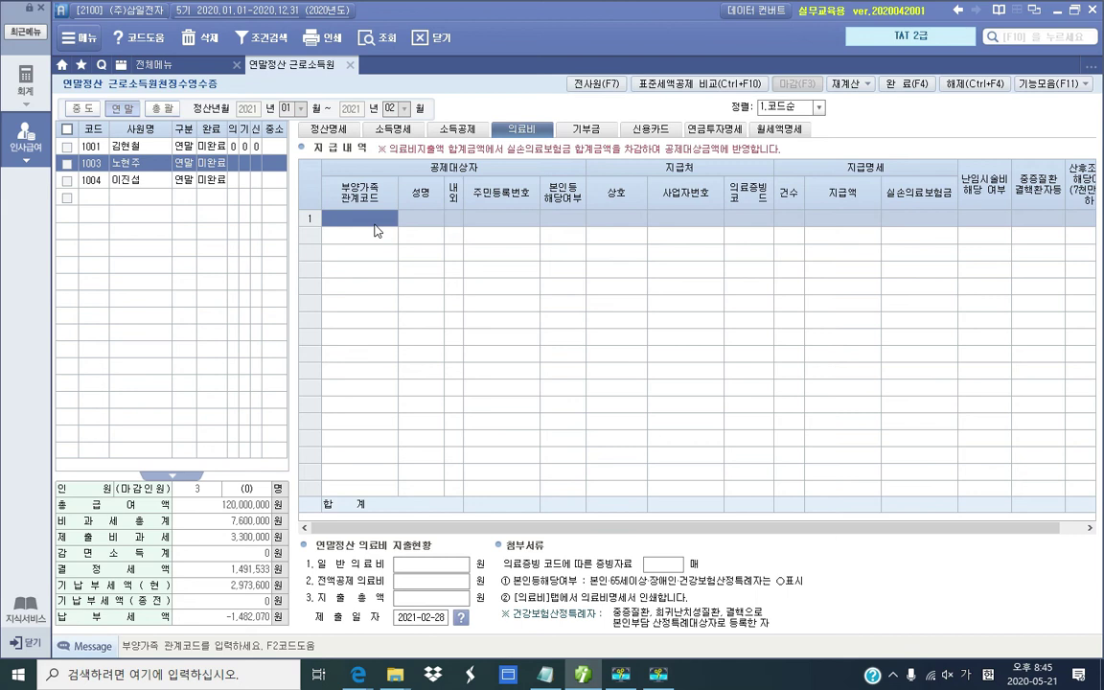
key(F2)
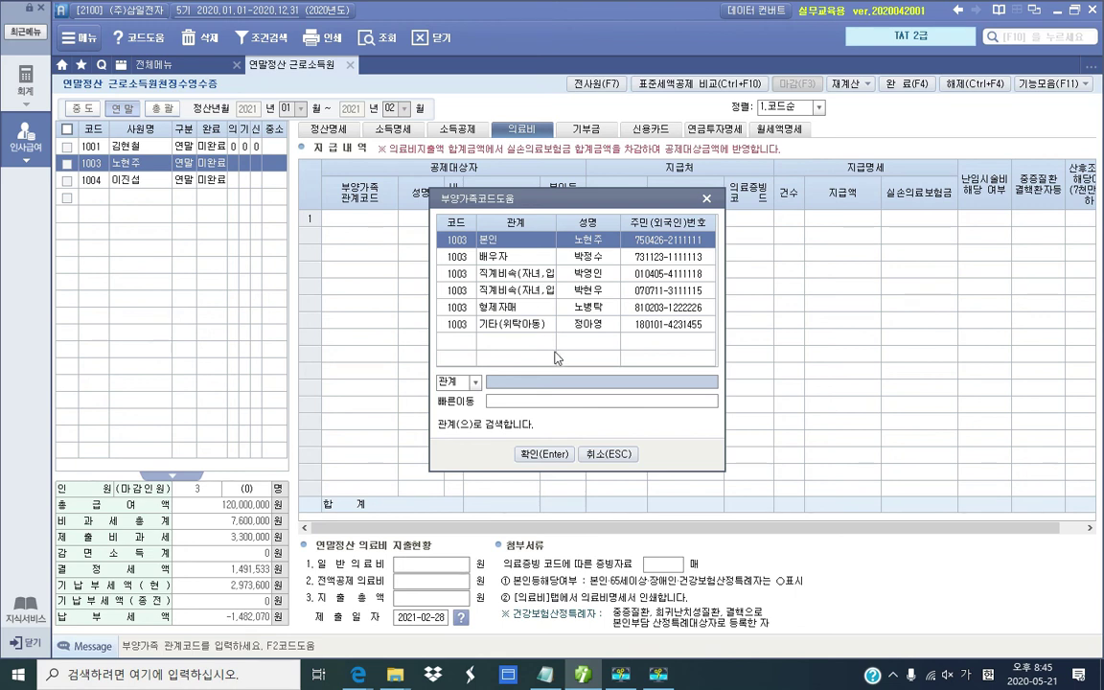
click(530, 287)
click(544, 454)
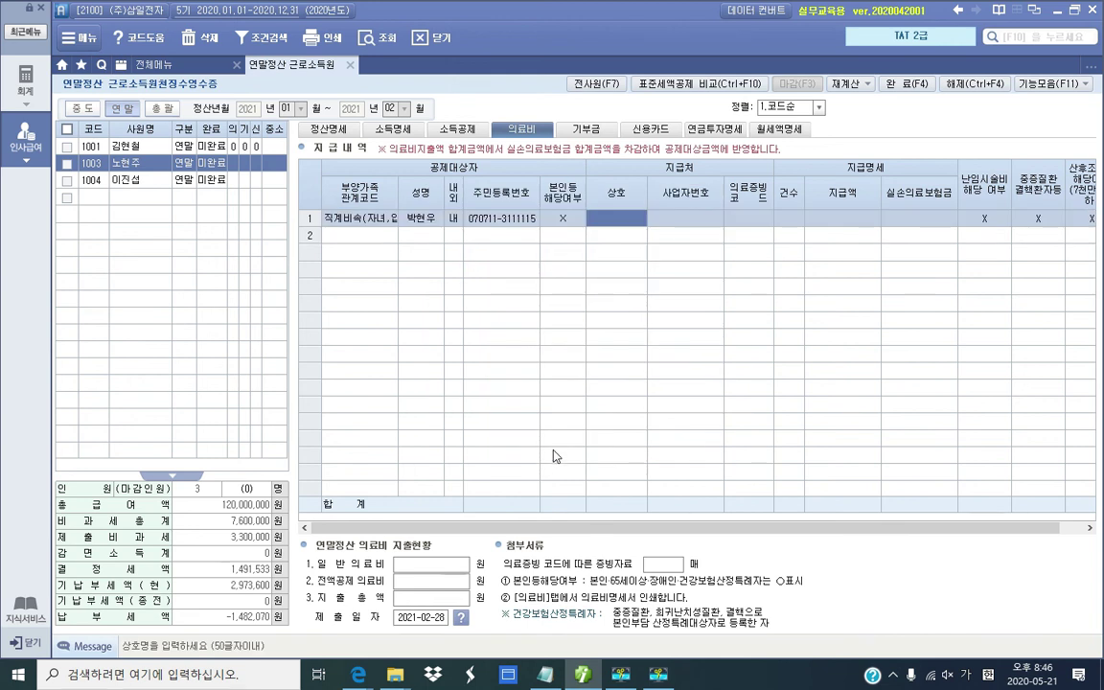
Step: Complete the first 의료비 row with evidence code 국세청, 건수 1 and 지급액 3,700,000, leaving the provider name and business number blank
key(Return)
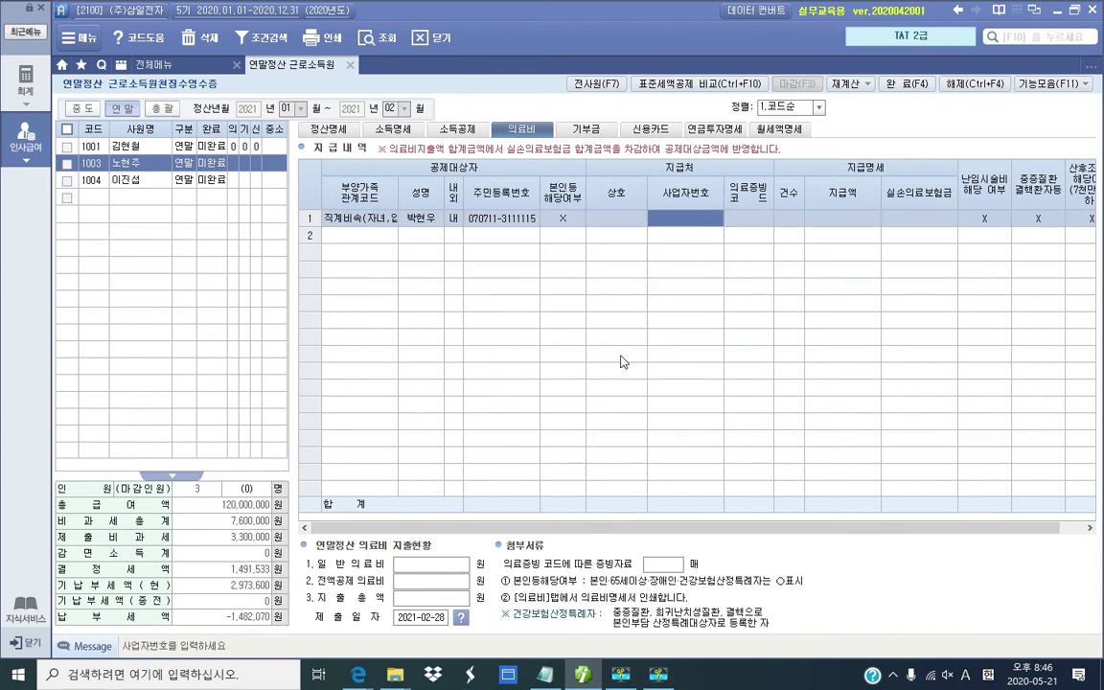
key(Return)
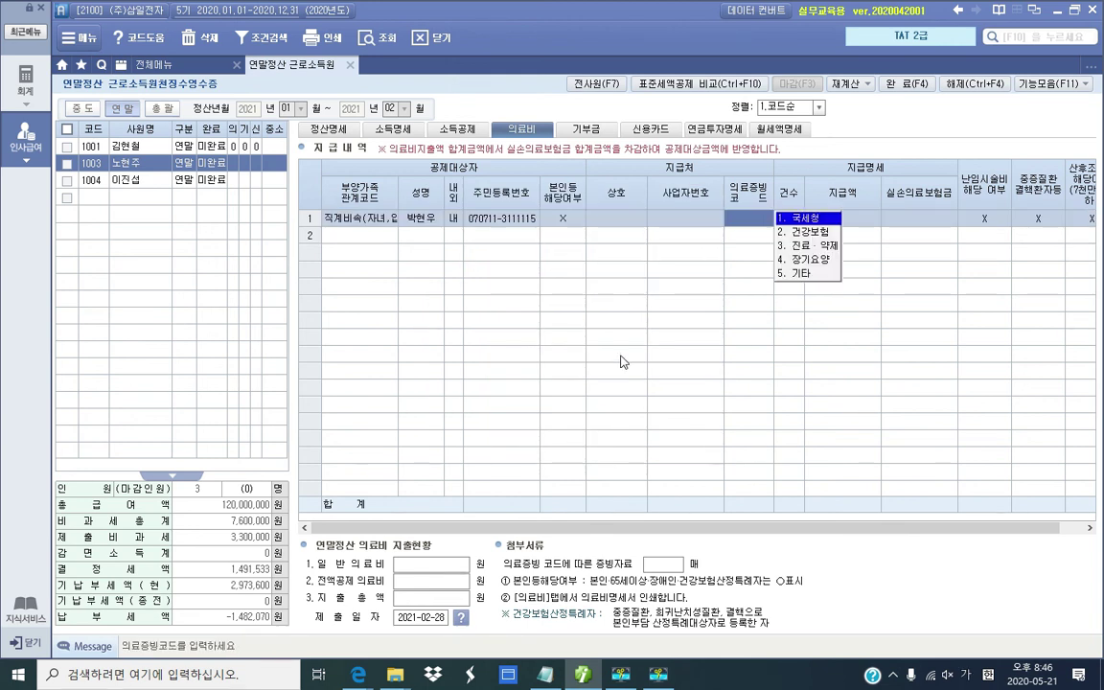
key(Return)
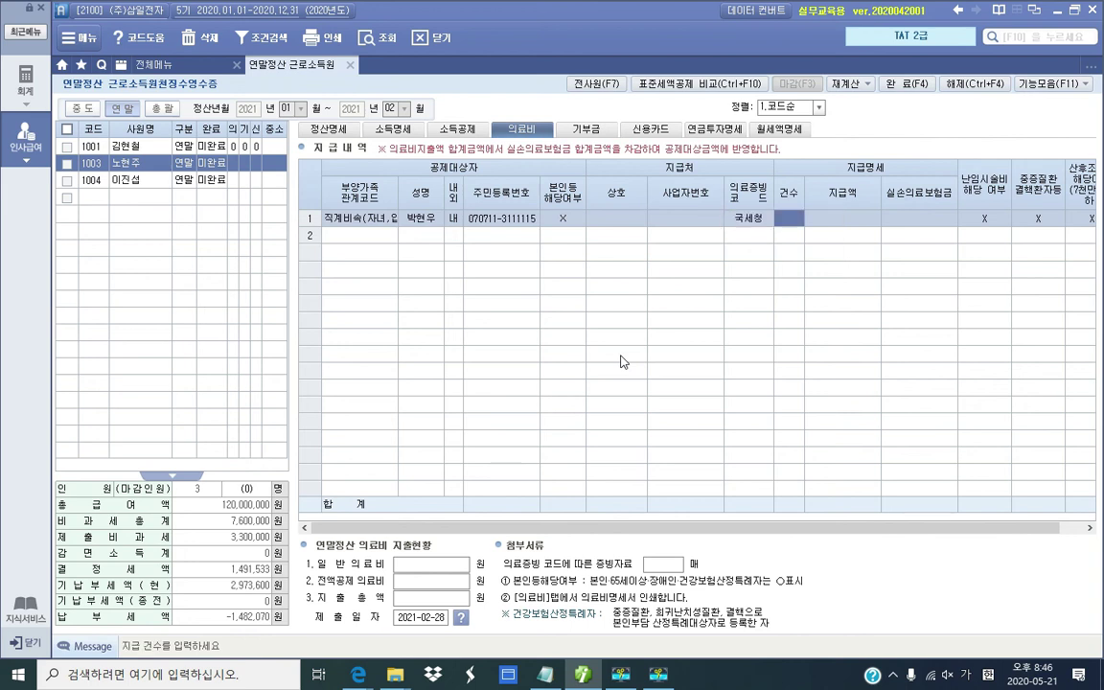
text(1)
key(Return)
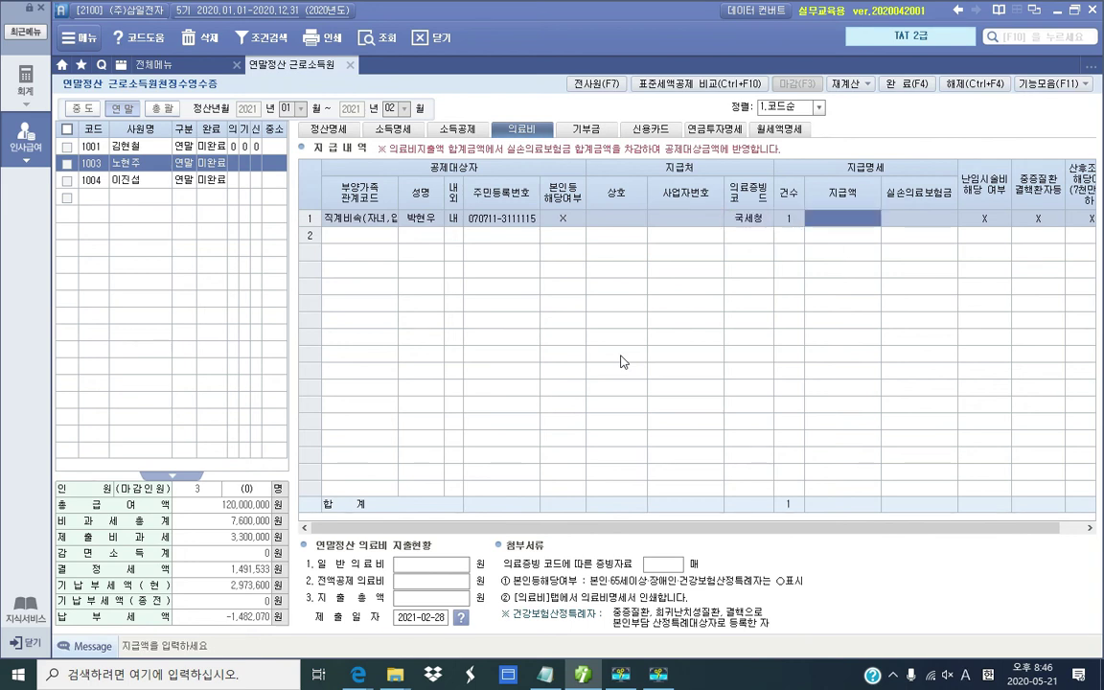
text(3700000)
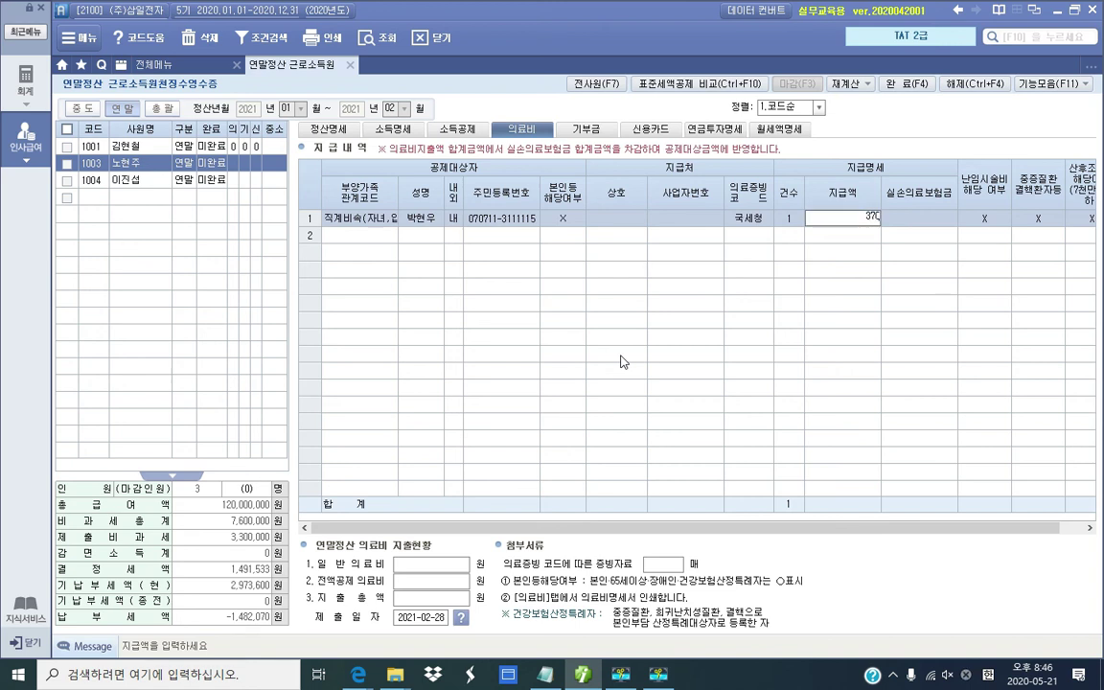
key(Return)
key(Return)
key(Return)
key(Return)
key(Return)
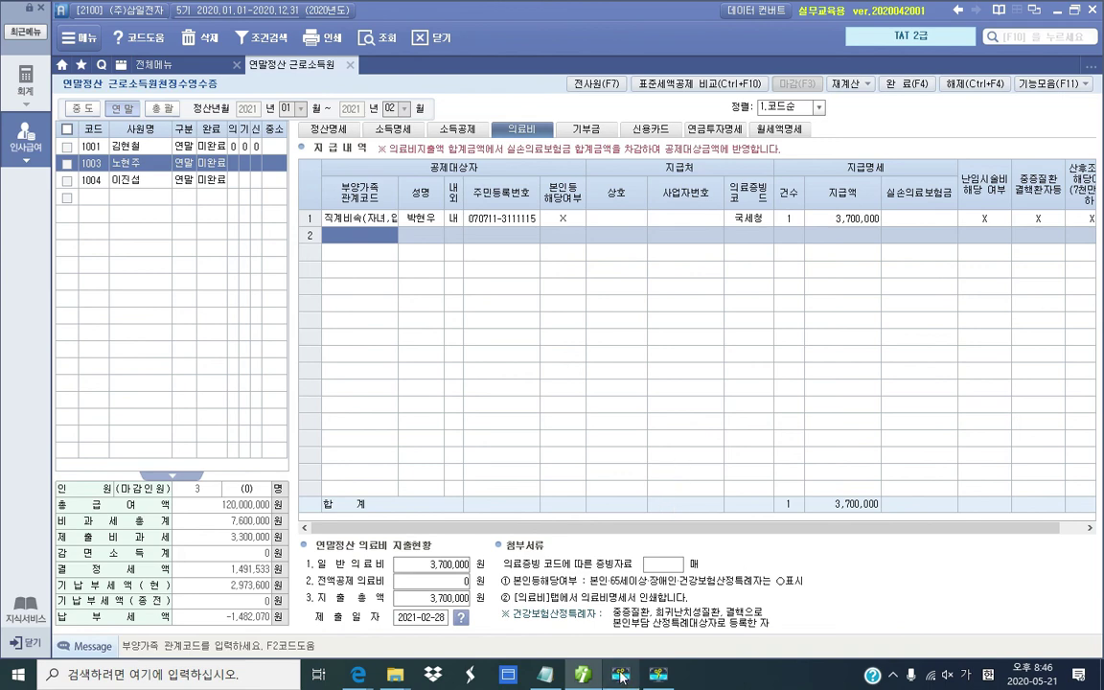
Step: Switch to the textbook PDF and highlight the student's name in the 교육비납입증명서 of 자료 4
key(alt+Tab)
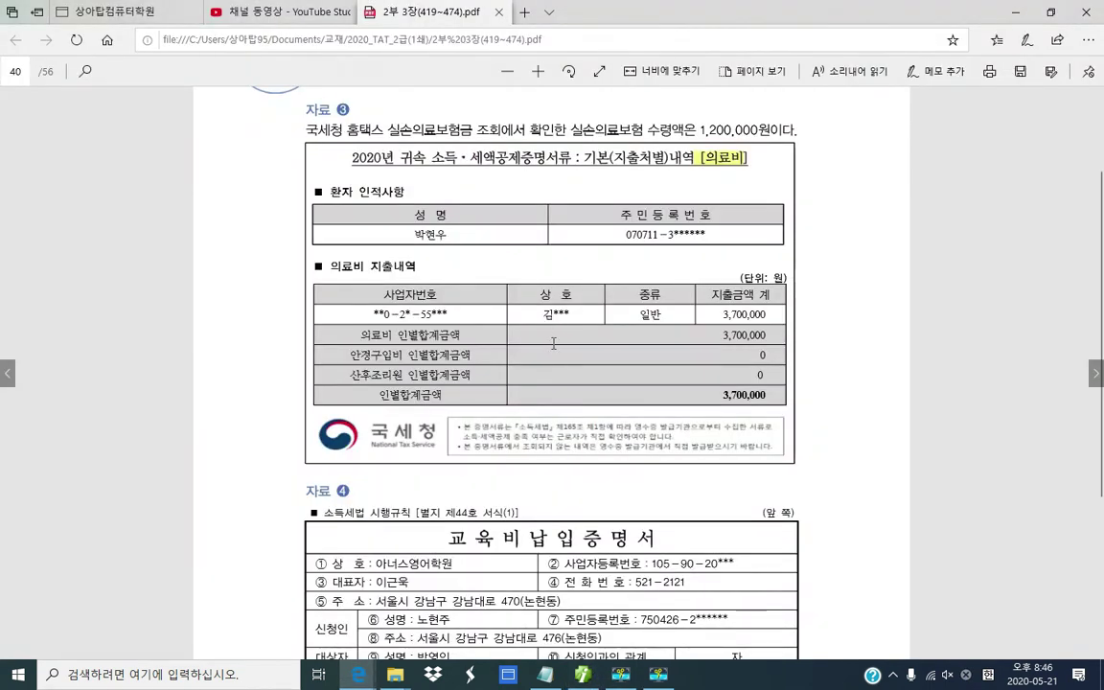
scroll(553, 342, down, 3)
scroll(553, 342, down, 1)
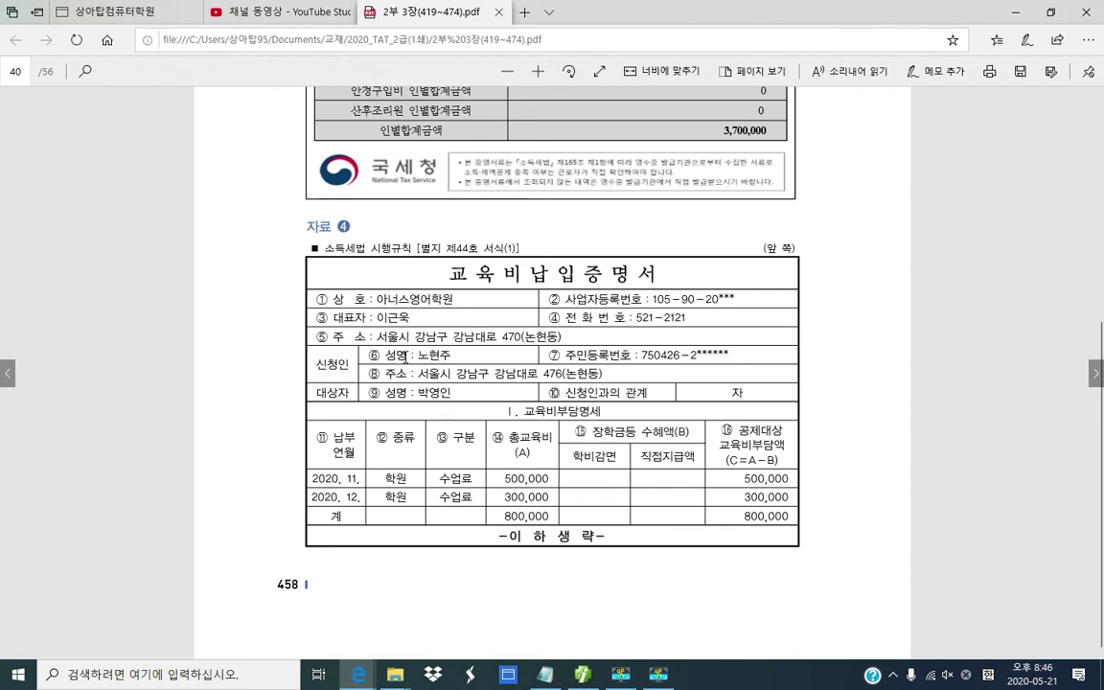
drag(415, 392, 451, 393)
right_click(450, 395)
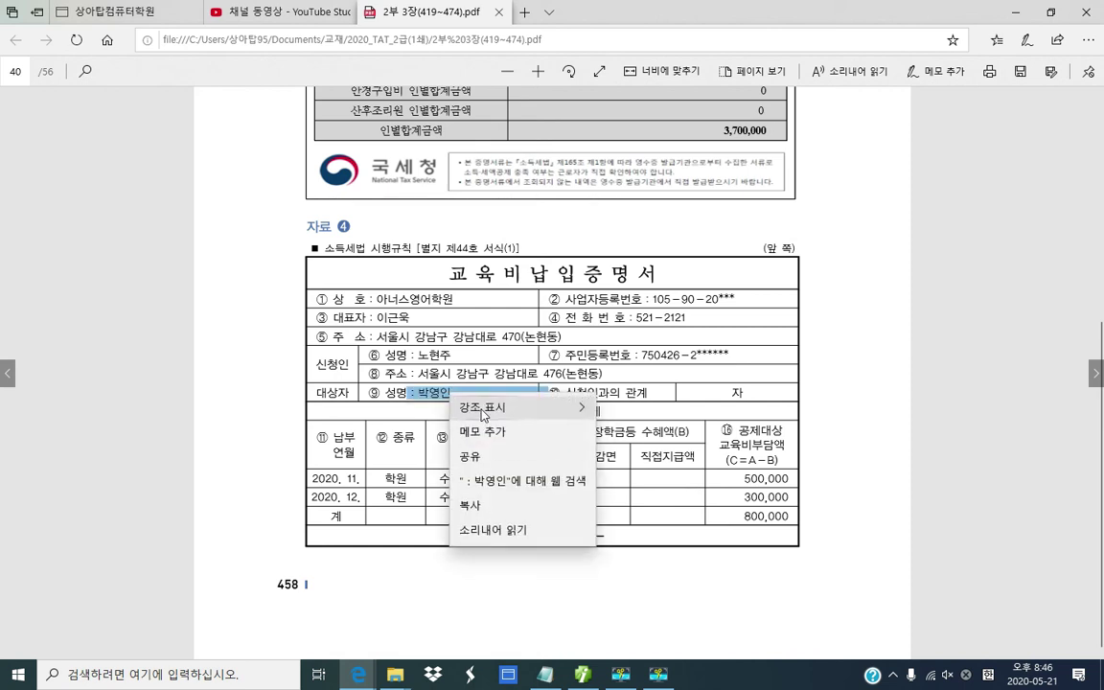
mouse_move(484, 414)
click(612, 409)
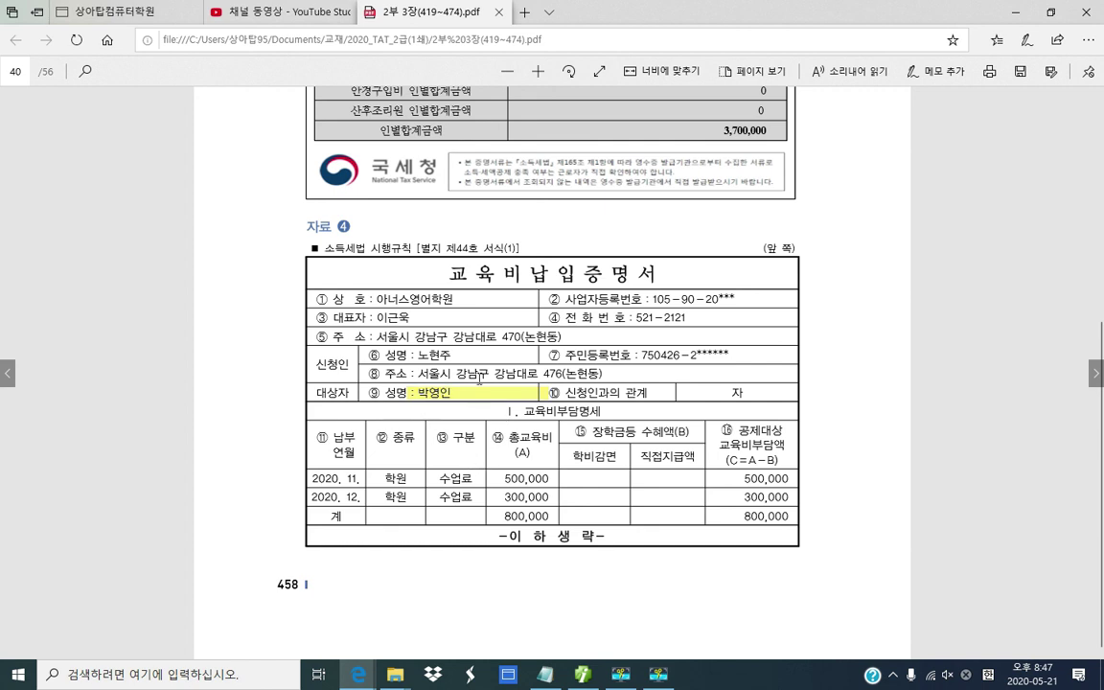
Step: Switch to SmartA and check the first listed child's row and education expense fields in the 소득공제 section
click(577, 675)
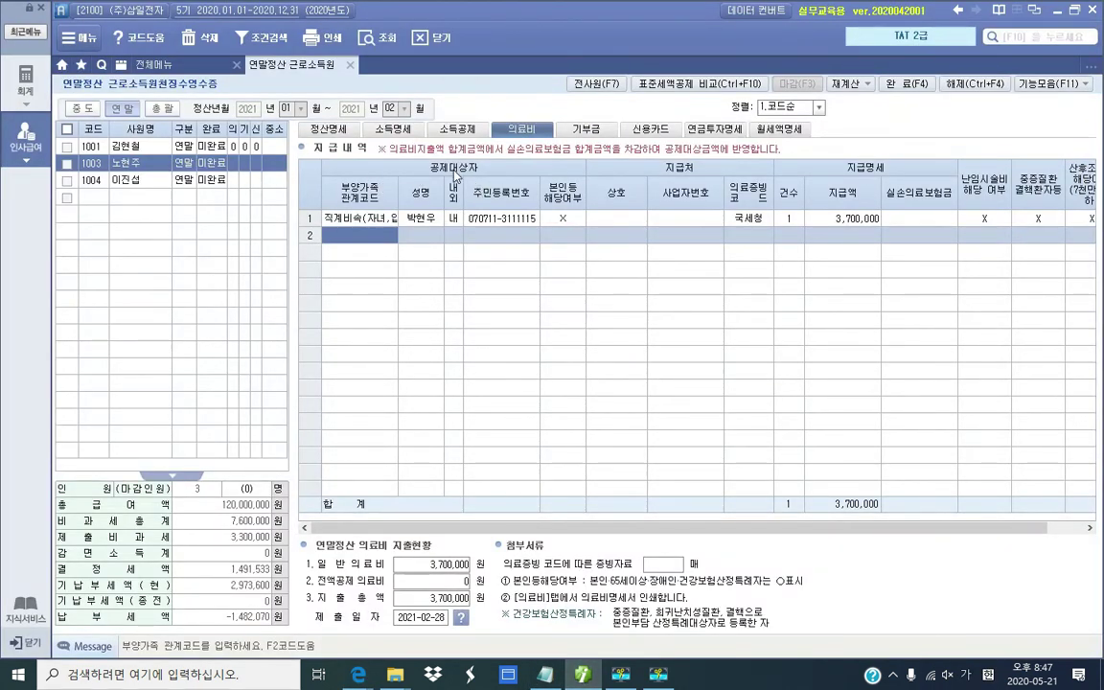
click(455, 135)
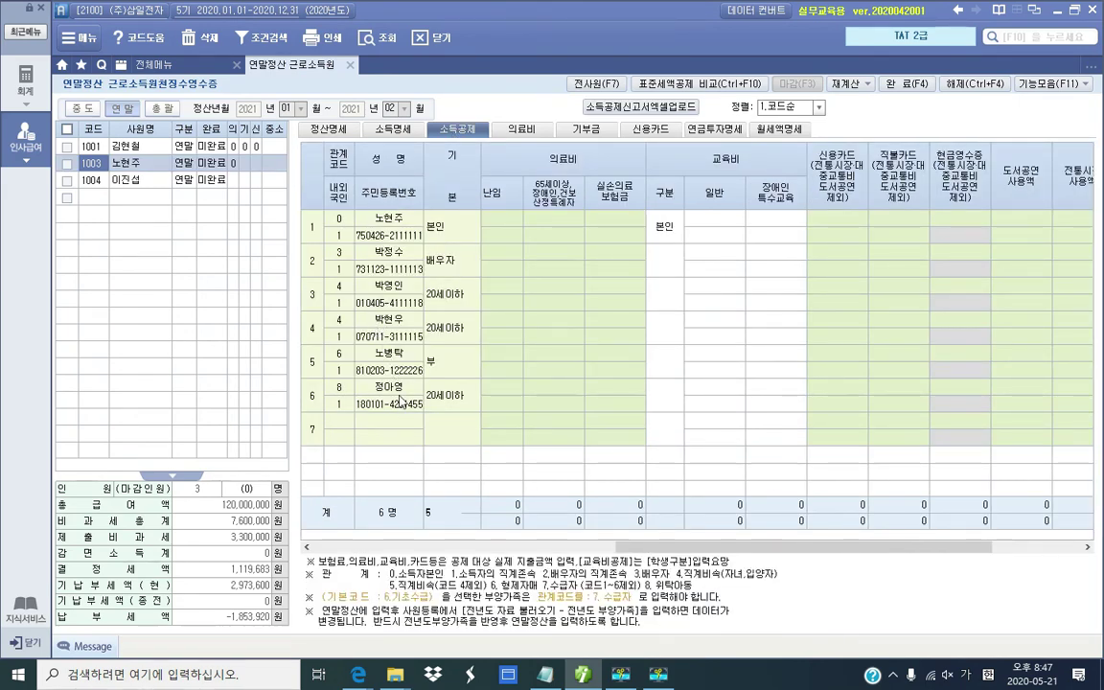
click(395, 289)
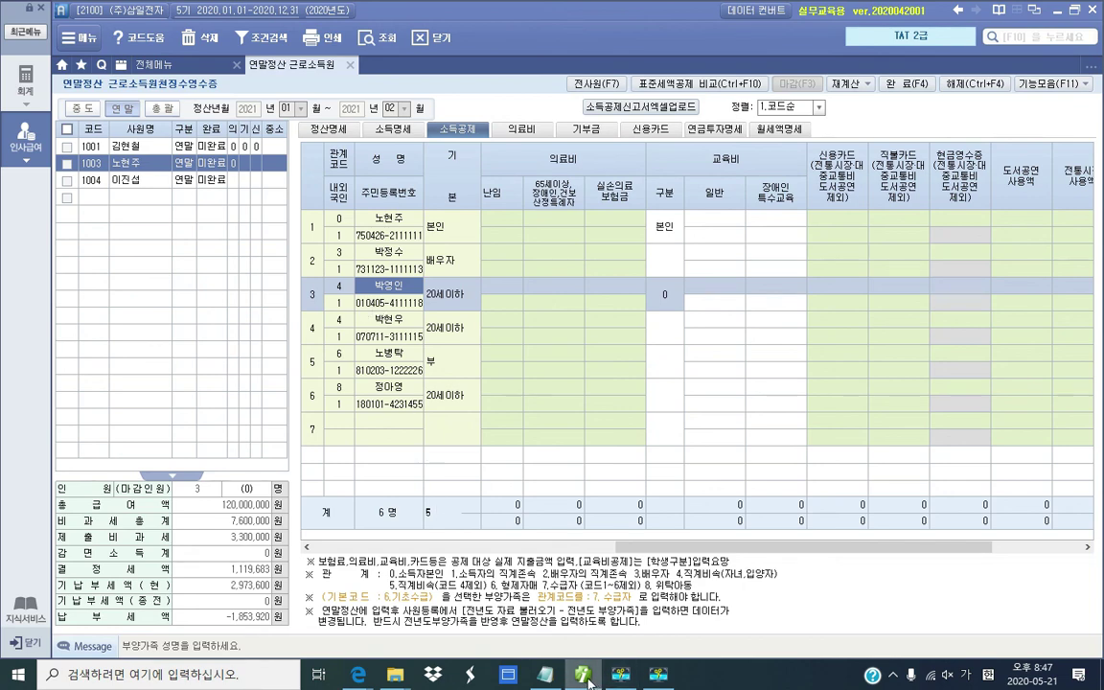
Step: Switch to the textbook PDF and highlight the 실손의료보험 수령액 sentence above the 자료 3 certificate
mouse_move(587, 681)
click(557, 620)
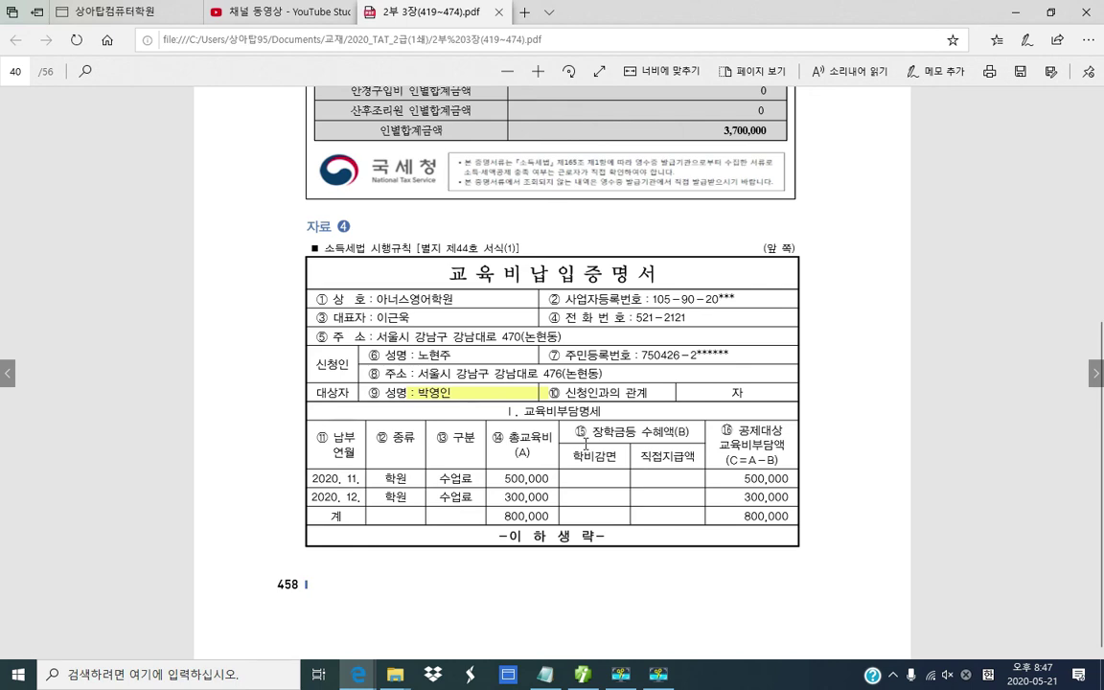
scroll(585, 444, up, 5)
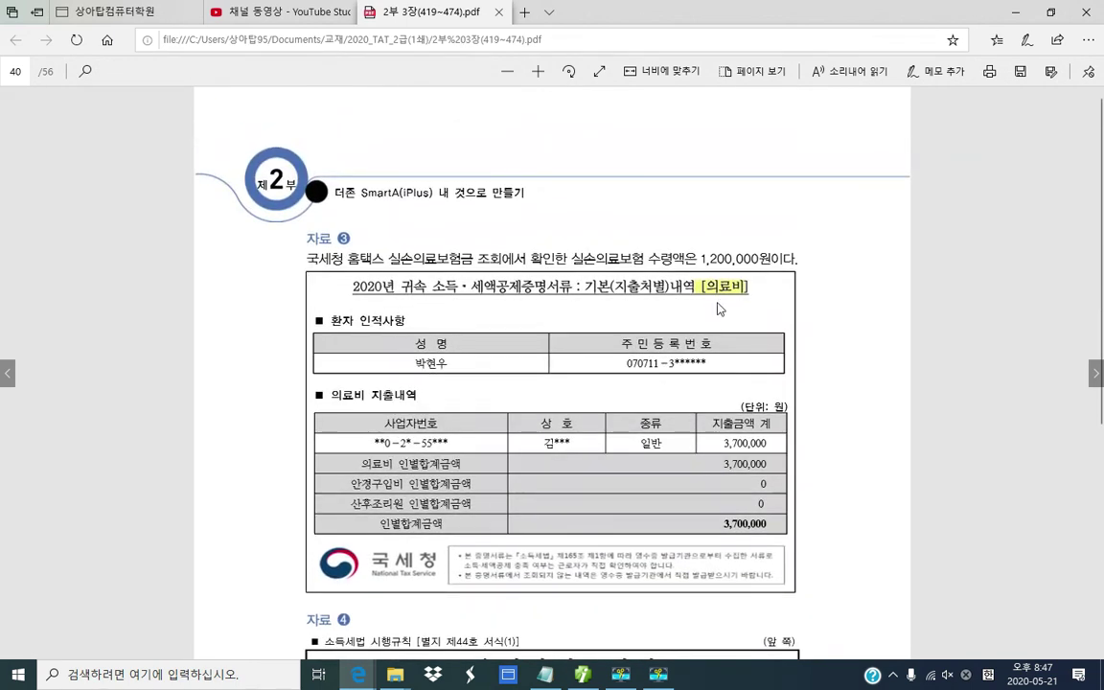
scroll(712, 397, down, 1)
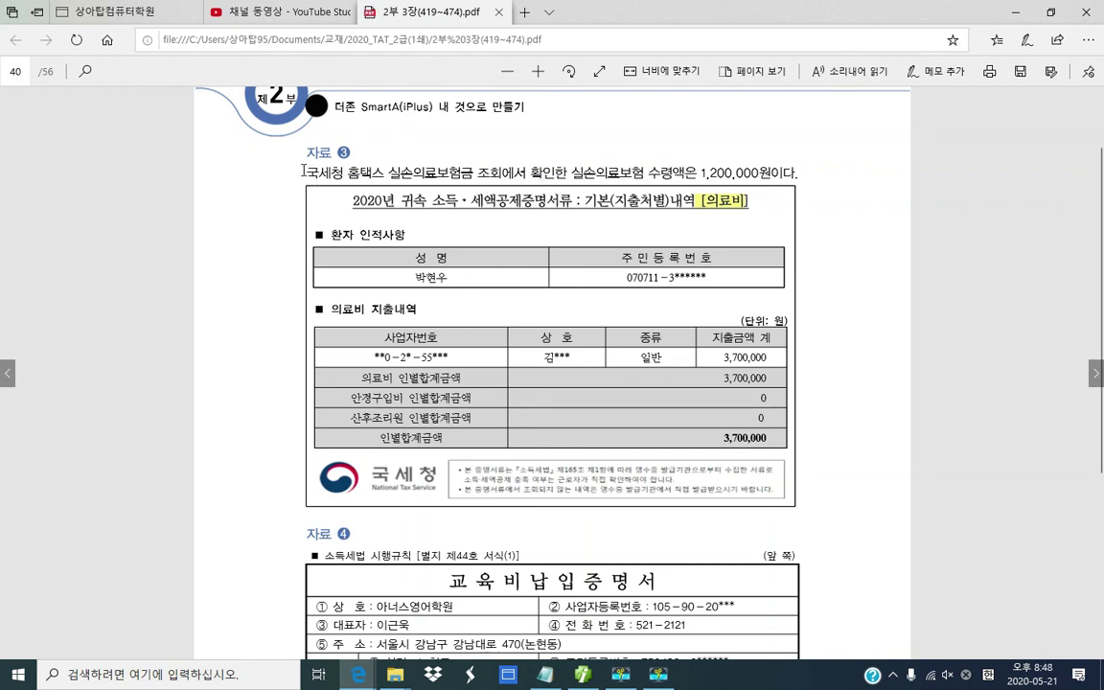
drag(303, 171, 795, 173)
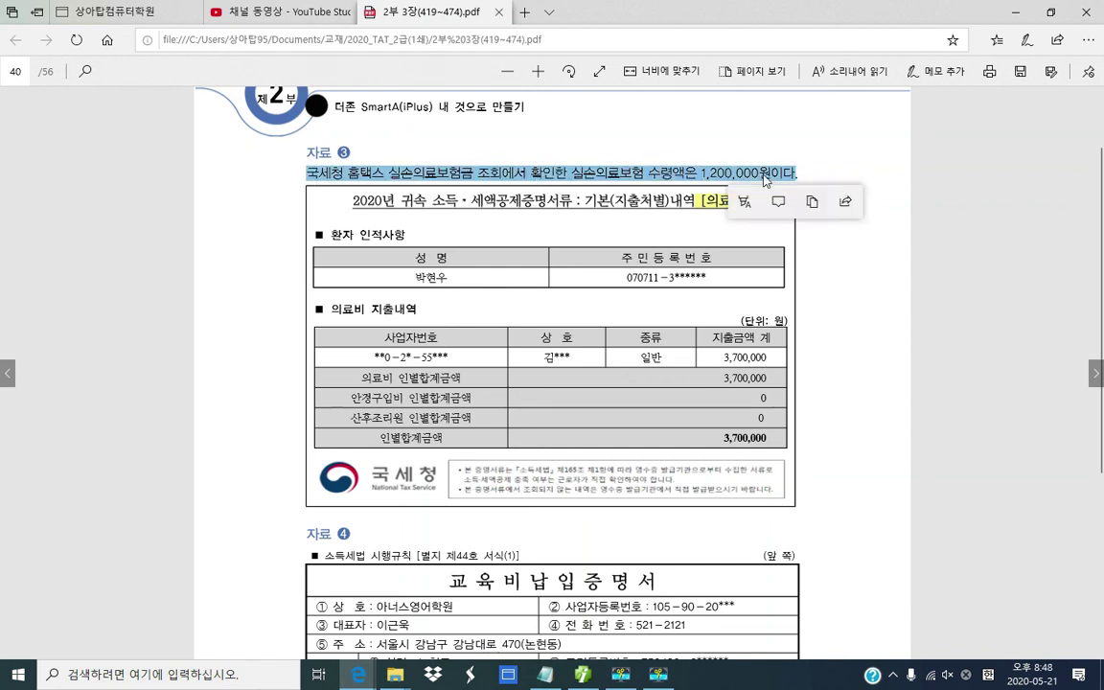
right_click(767, 179)
mouse_move(780, 185)
click(651, 182)
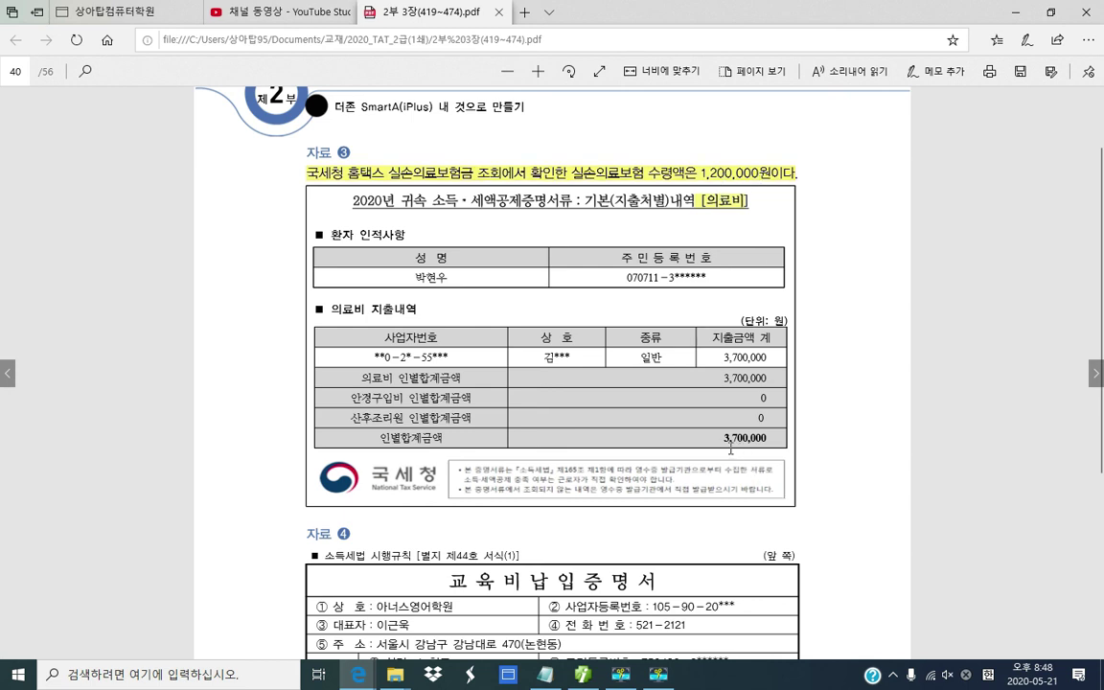
Step: Switch to SmartA and enter 1,200,000 as the 실손의료보험금 in the first 의료비 row
click(573, 681)
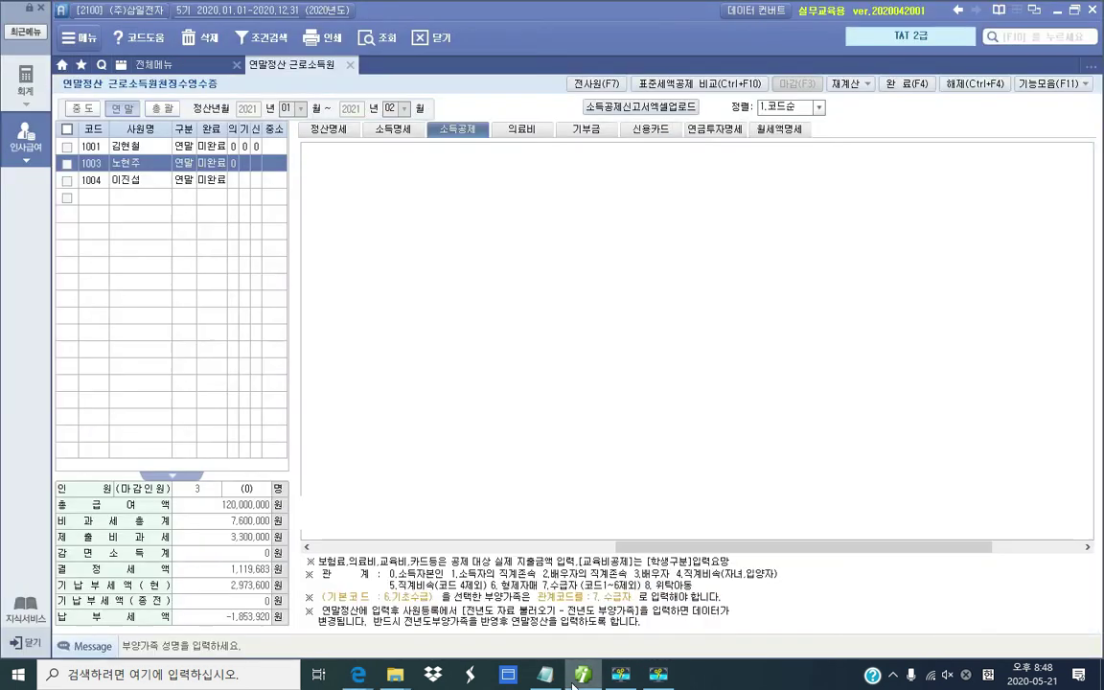
click(514, 128)
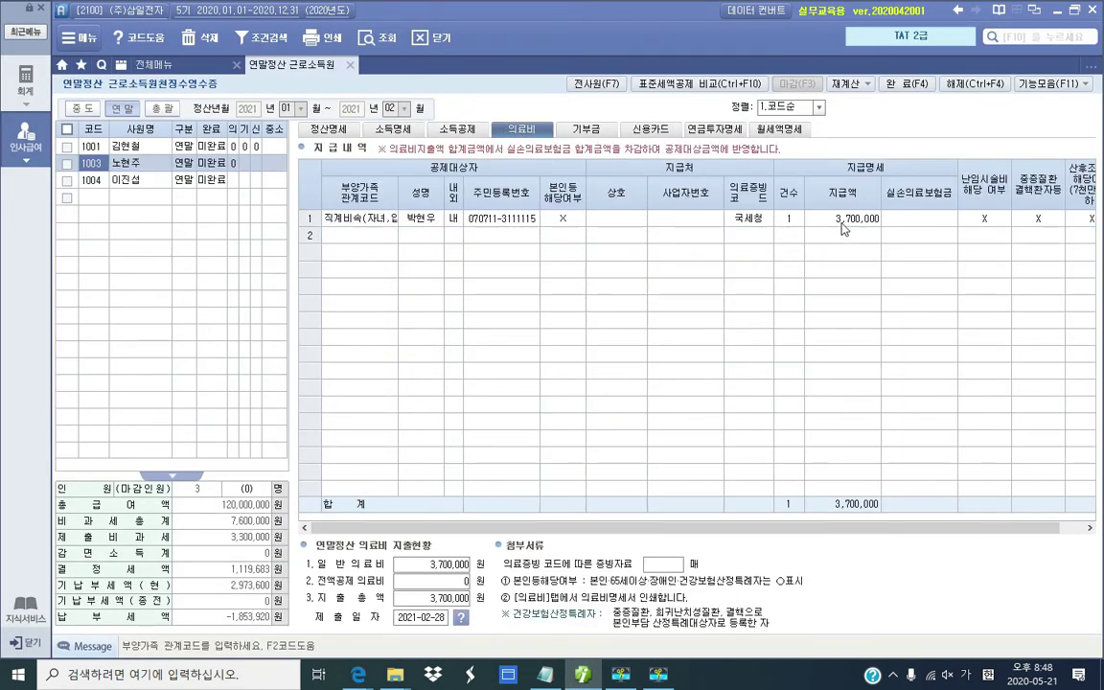
click(841, 220)
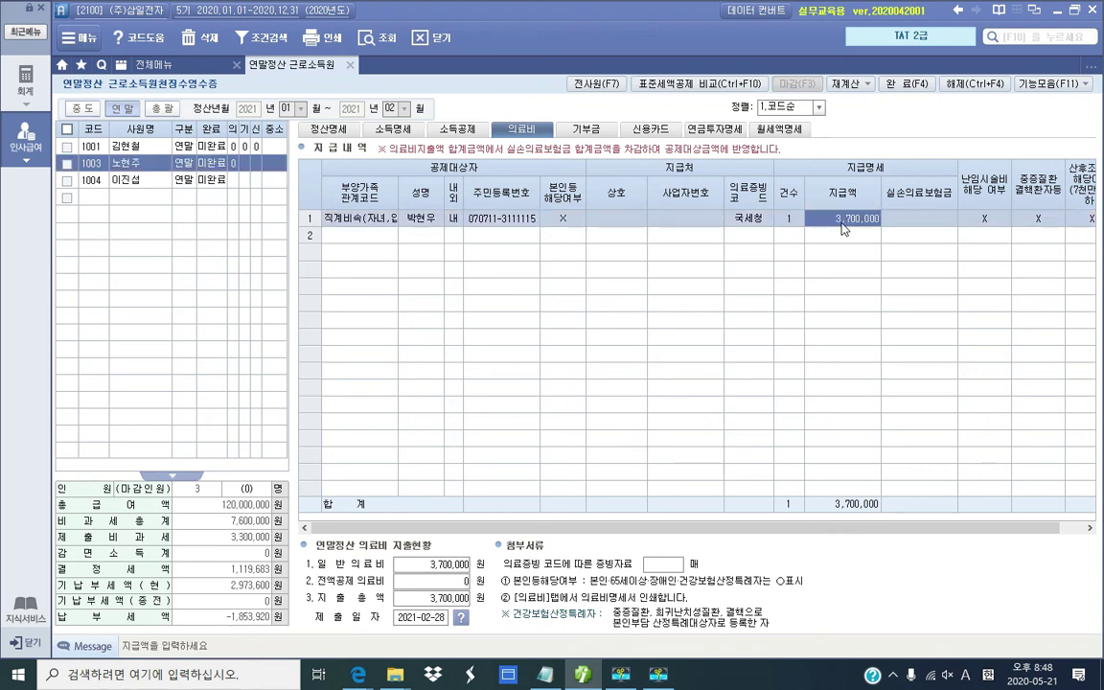
text(25)
key(Escape)
key(Return)
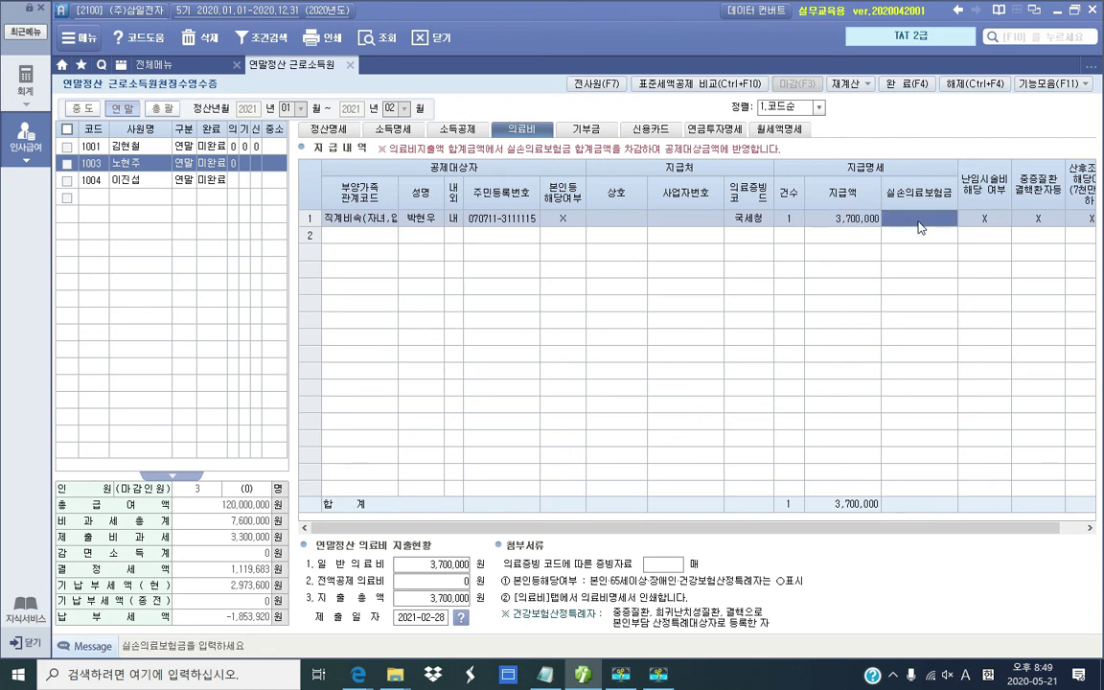
text(1,200,000)
key(Return)
key(Return)
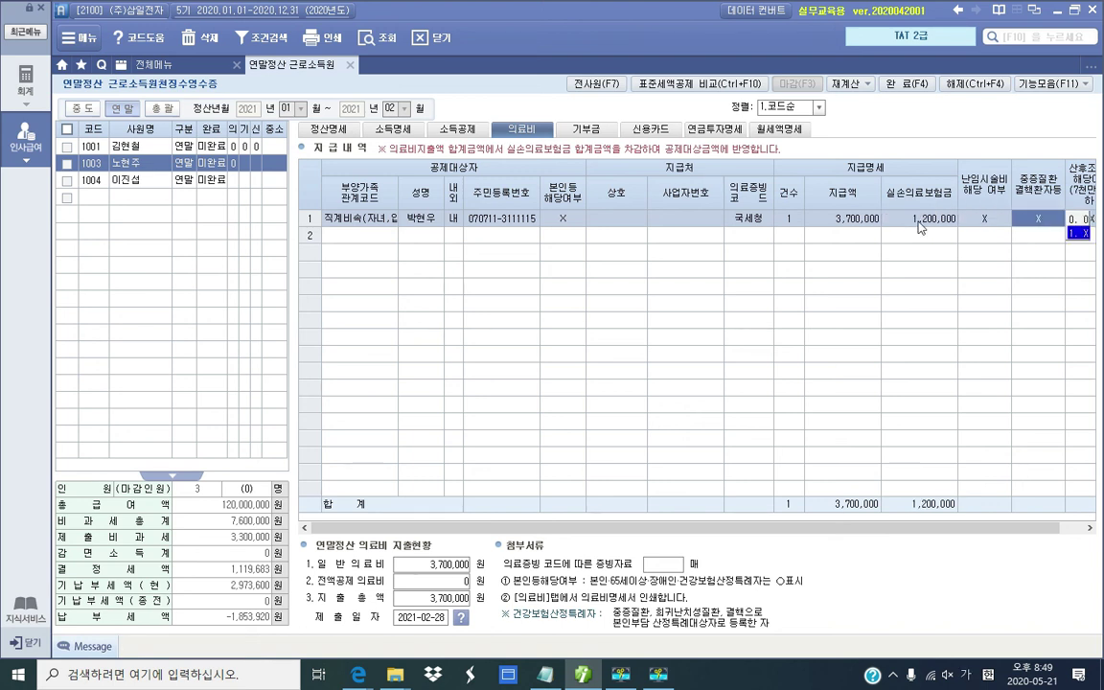
click(821, 219)
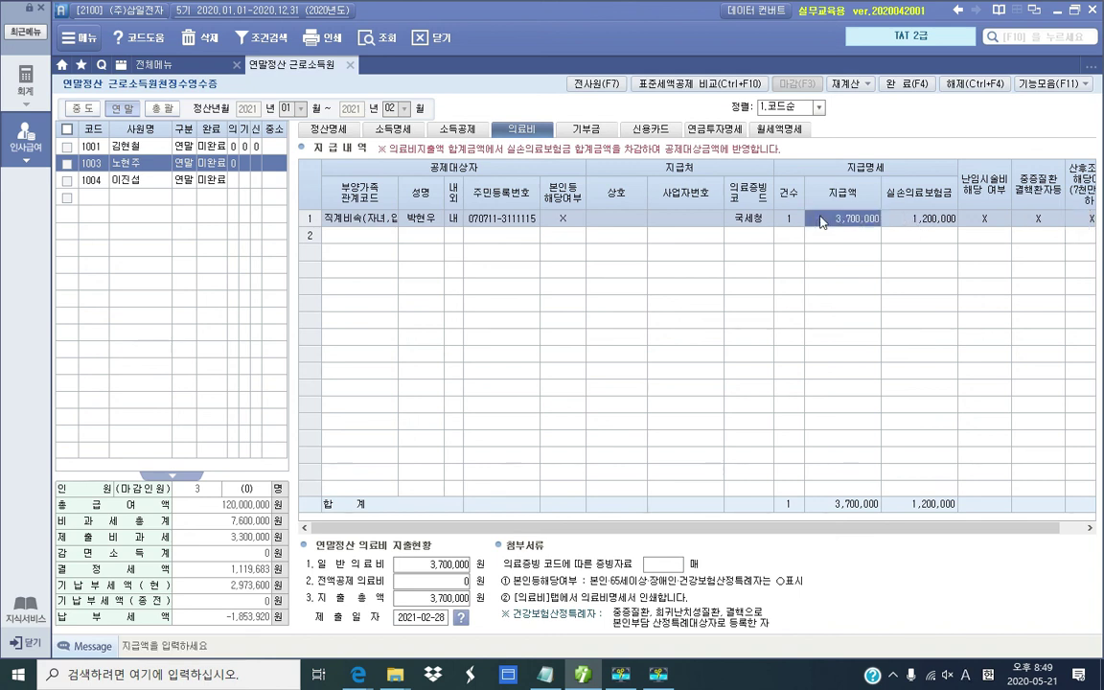
click(921, 220)
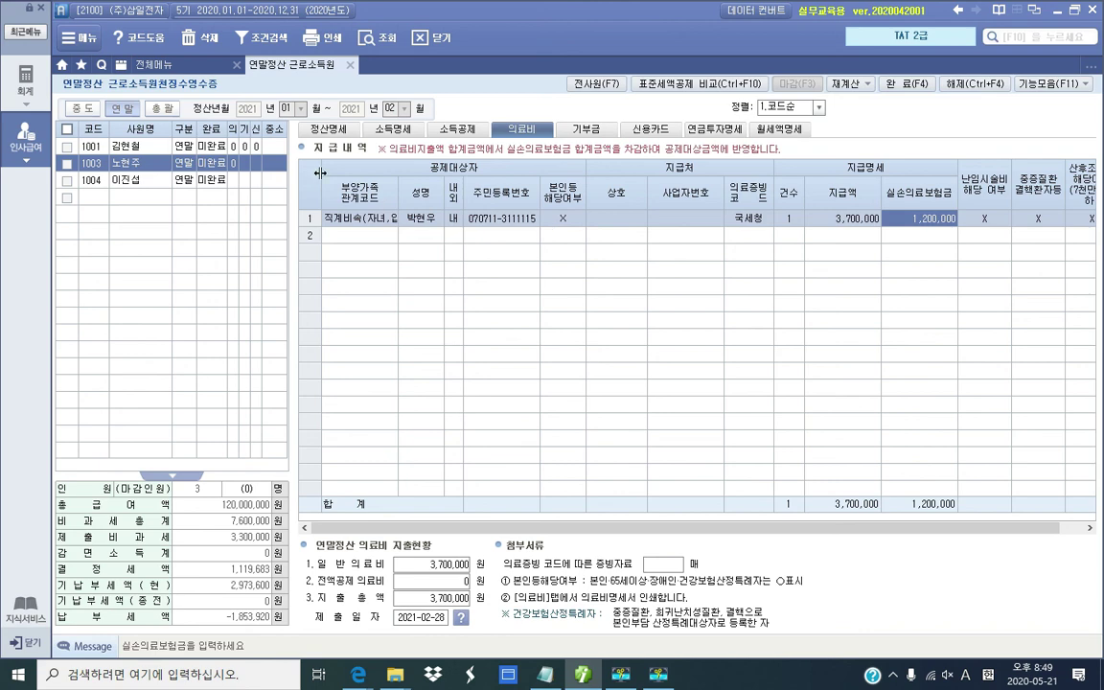
Step: Check the 61.의료비 deduction breakdown in the 정산명세 section and close it
click(323, 133)
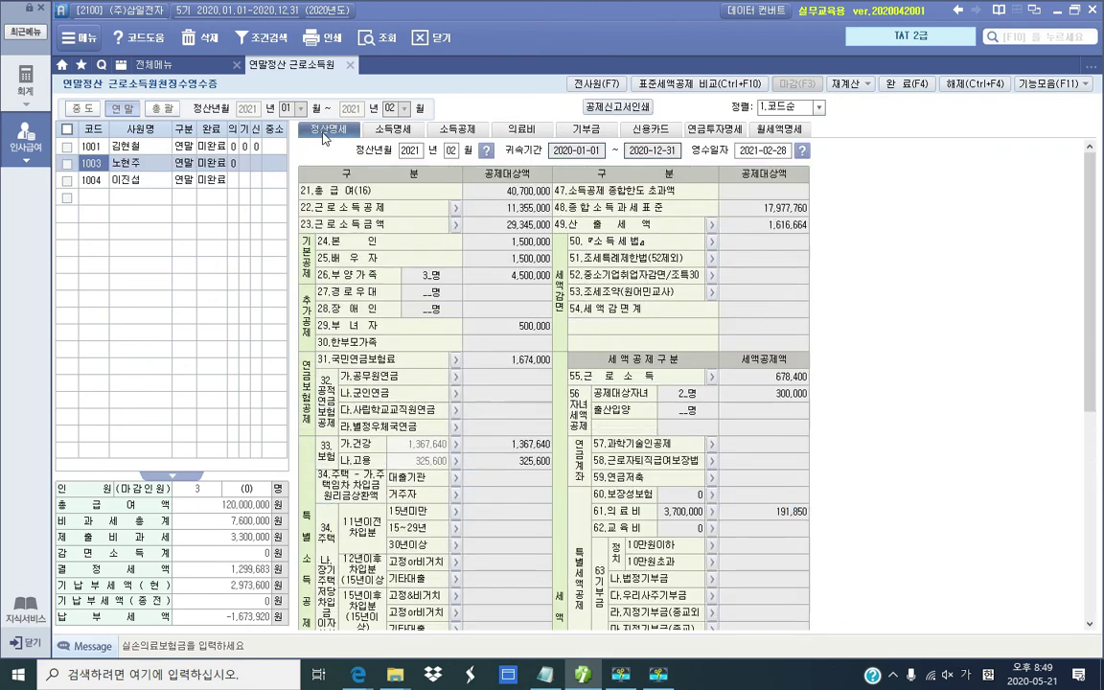
scroll(629, 460, down, 4)
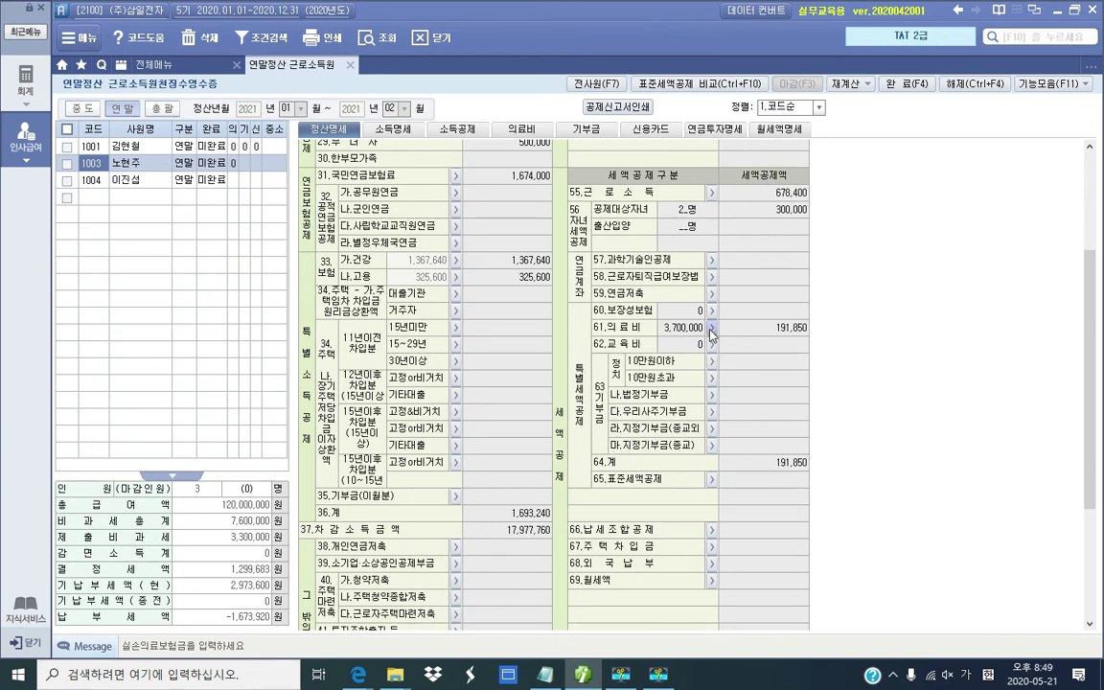
click(711, 327)
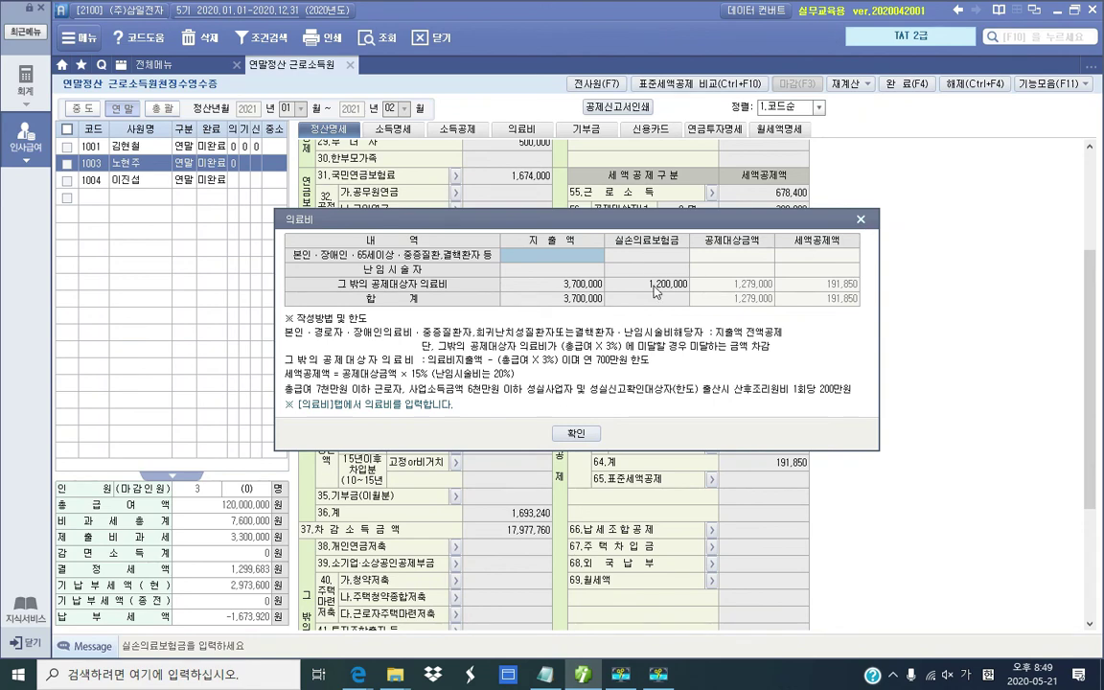
click(860, 221)
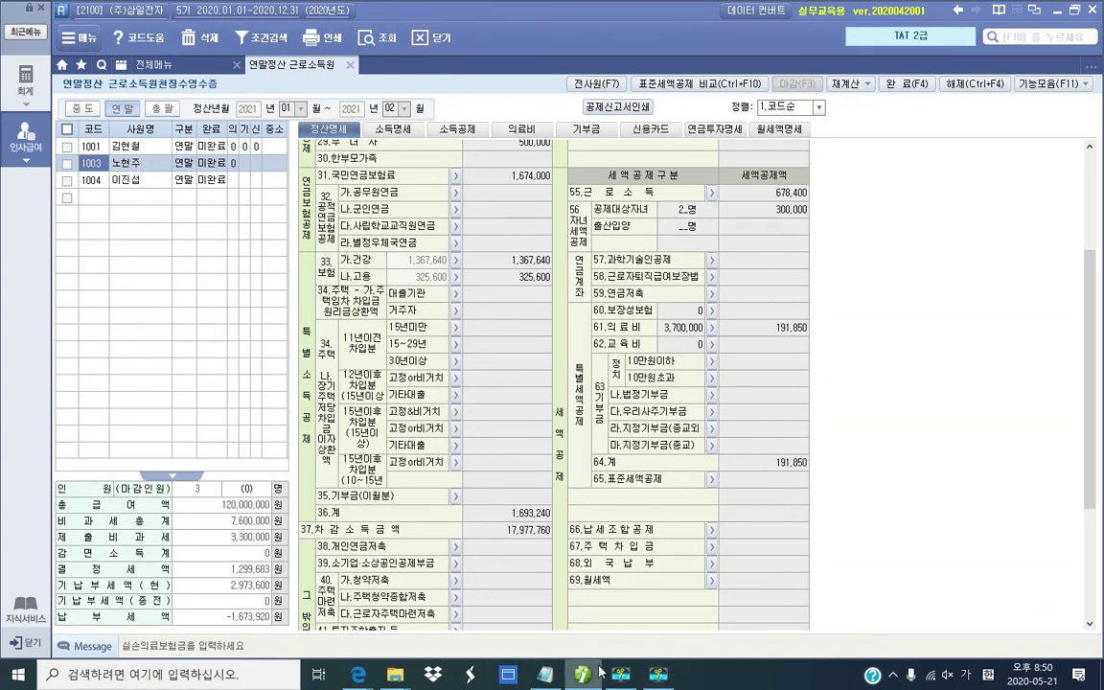
Step: Switch to the textbook PDF, review 자료 3 and 자료 4, and enlarge employee 1004's previous-workplace withholding receipt on page 41
click(358, 674)
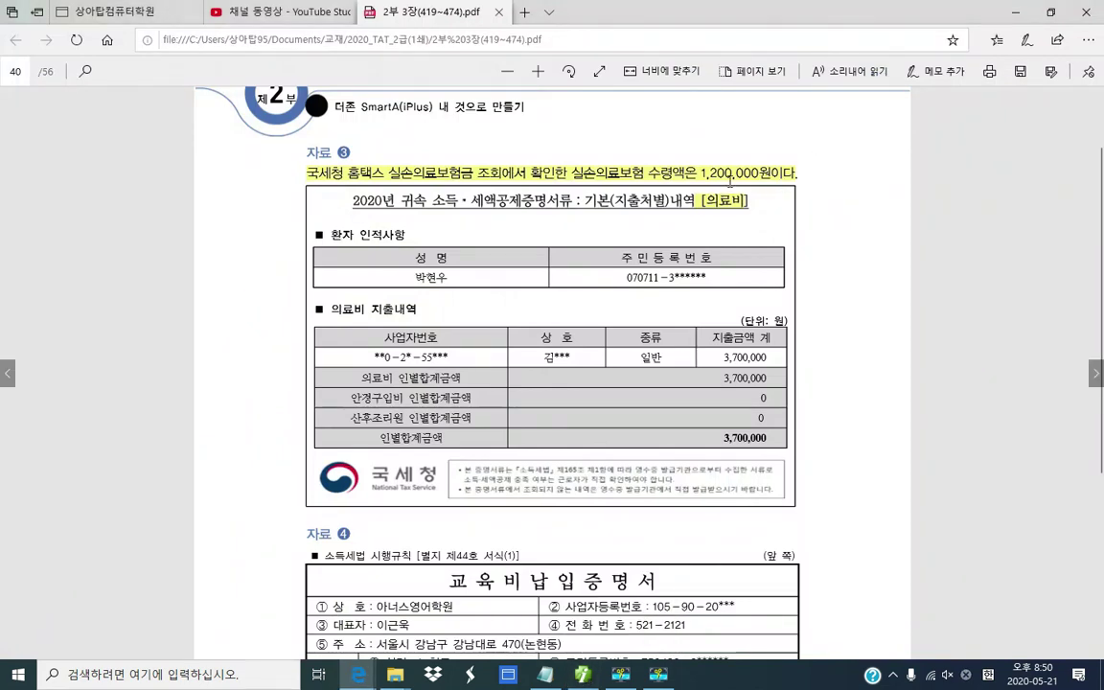
scroll(609, 396, down, 3)
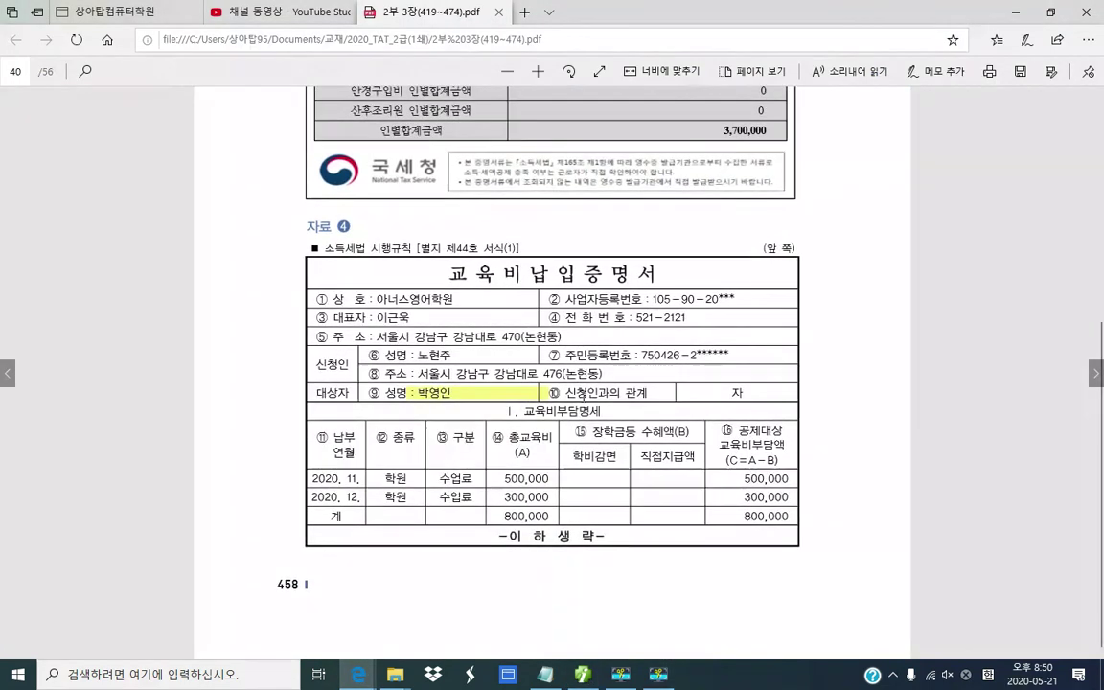
scroll(585, 393, up, 4)
scroll(585, 394, down, 4)
scroll(987, 336, down, 3)
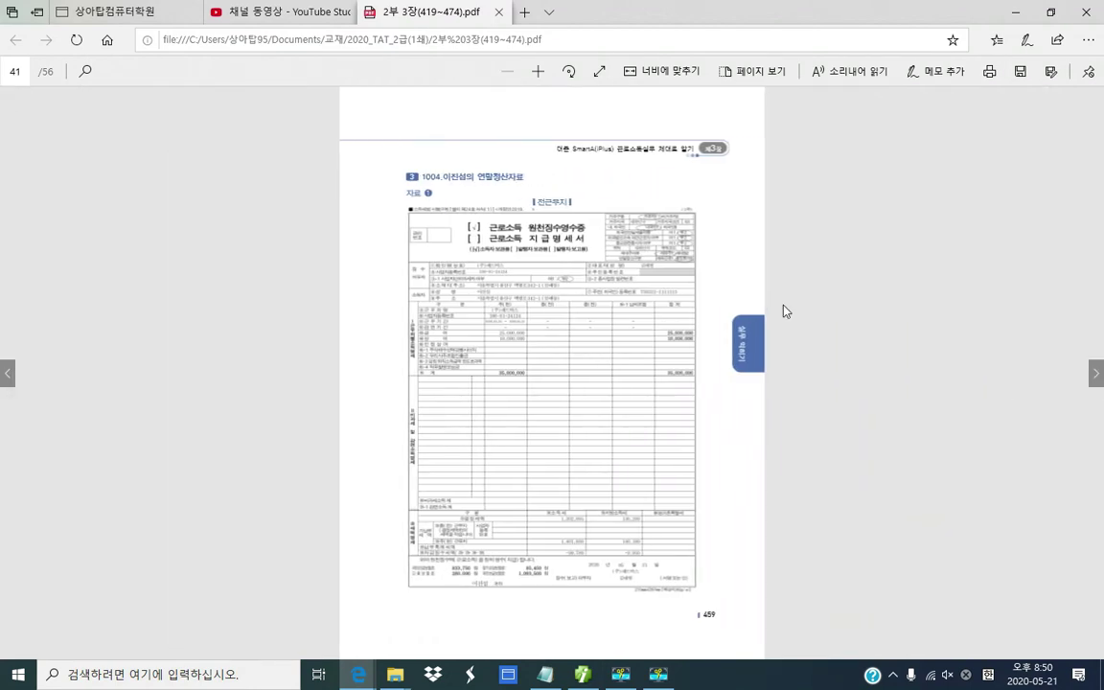
click(538, 71)
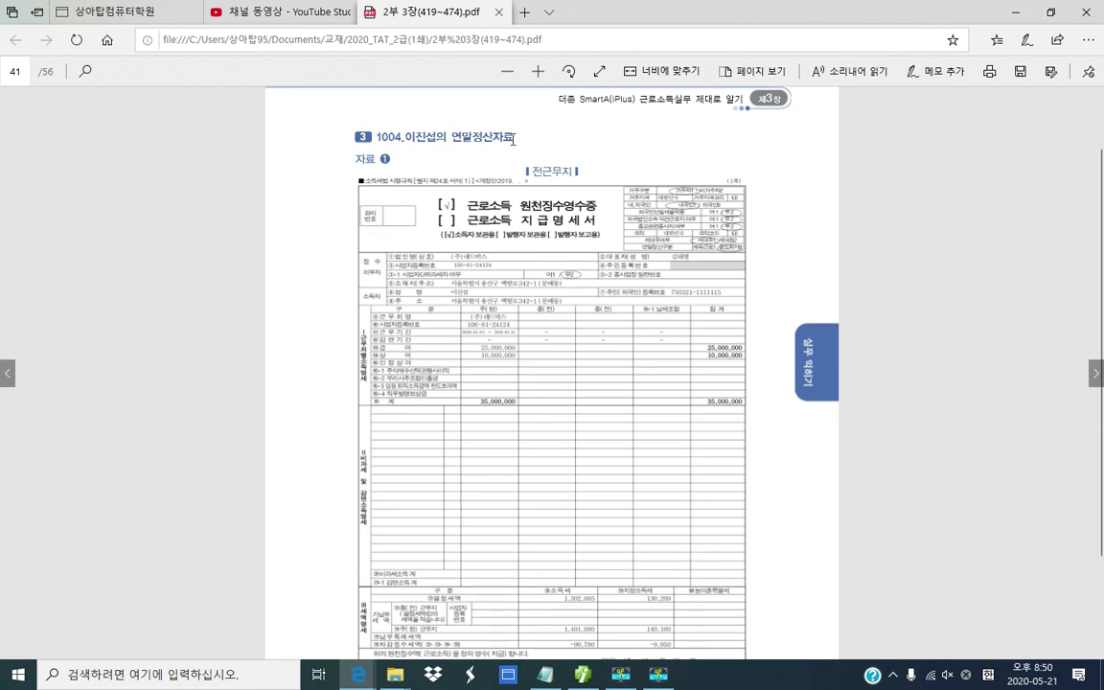
click(657, 678)
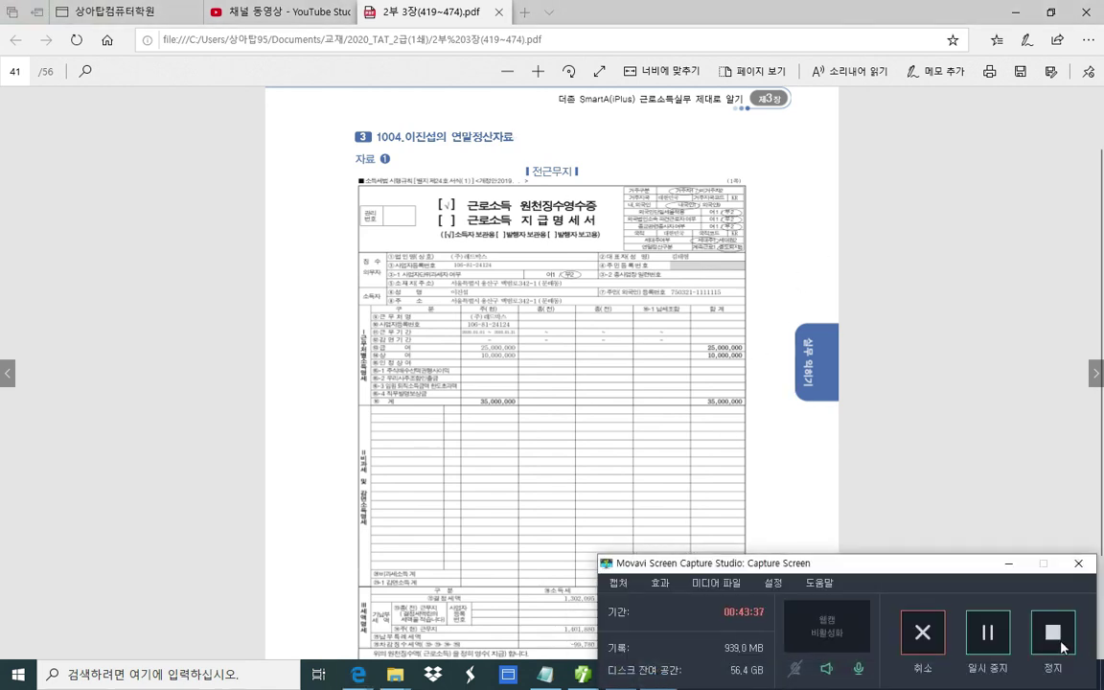